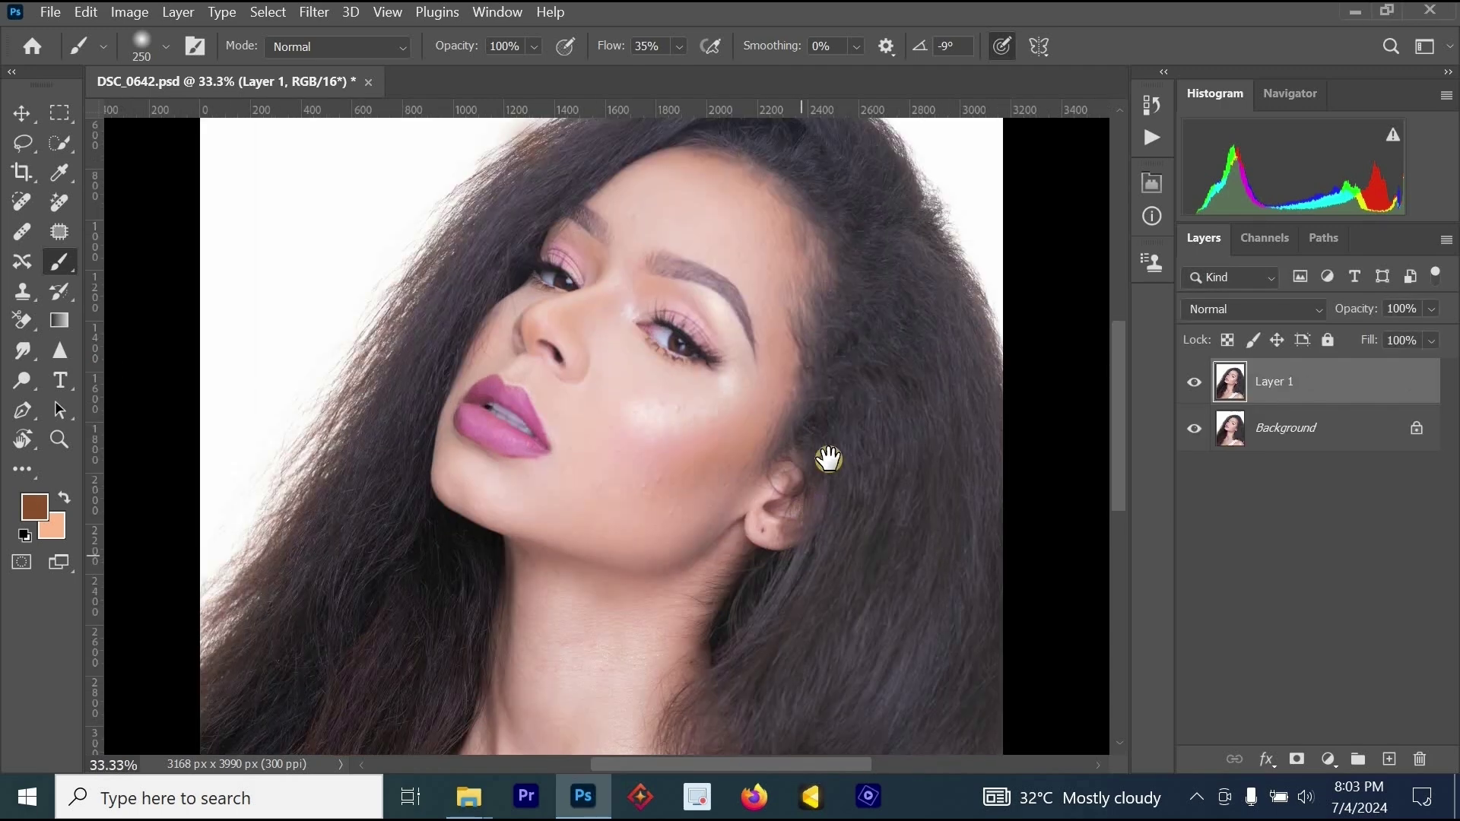
Step: Delete Layer 1 so that only the Background layer remains in the document
{"action": "left_click_drag", "start_coordinate": [829, 459], "coordinate": [854, 372]}
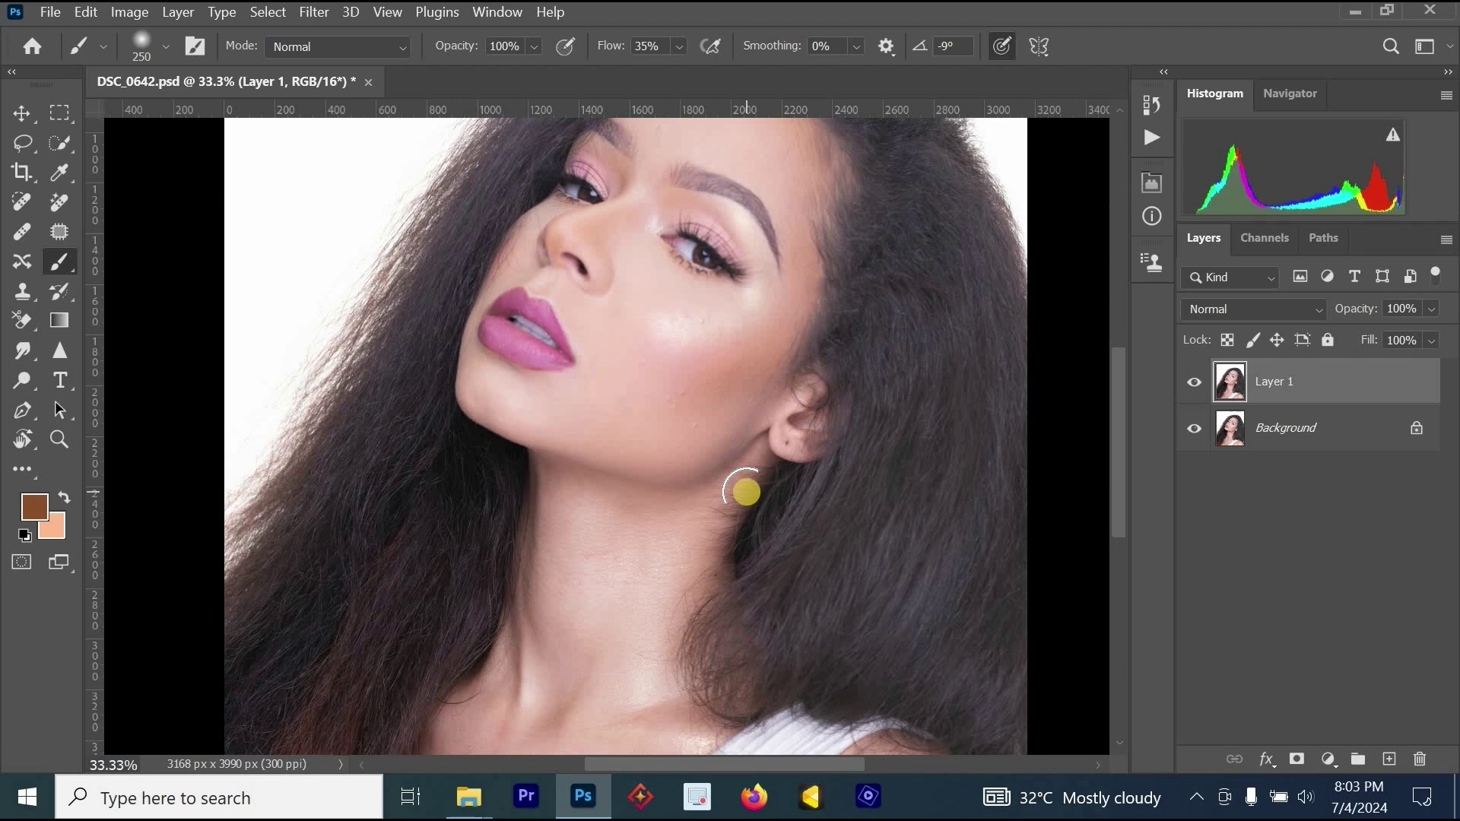
{"action": "scroll", "coordinate": [705, 349], "scroll_direction": "down", "scroll_amount": 1}
{"action": "left_click_drag", "start_coordinate": [1364, 395], "coordinate": [1419, 758]}
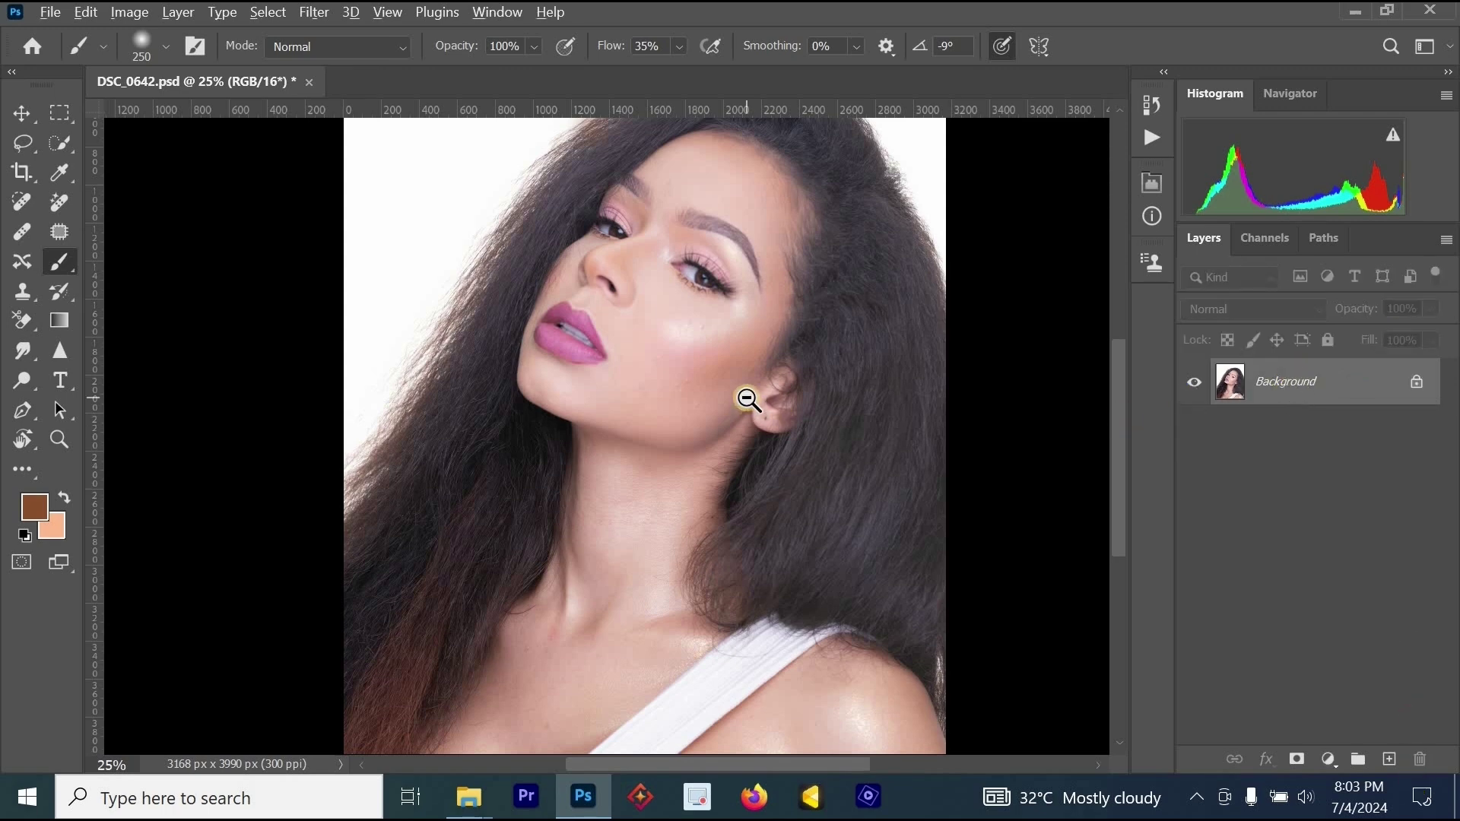
Step: Duplicate the Background layer as Background copy and keep the copy selected
{"action": "right_click", "coordinate": [1297, 383]}
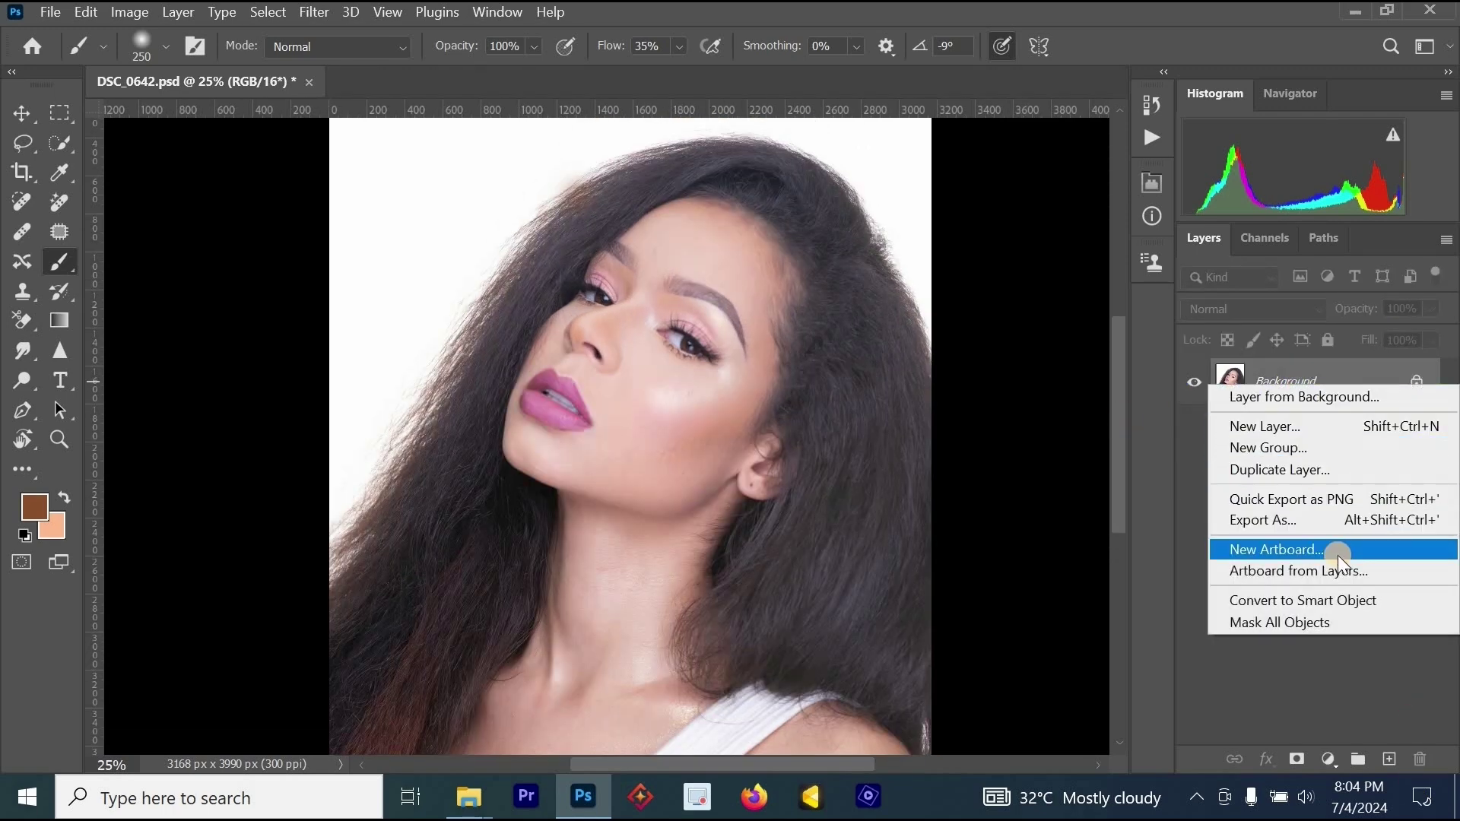
{"action": "left_click", "coordinate": [1268, 469]}
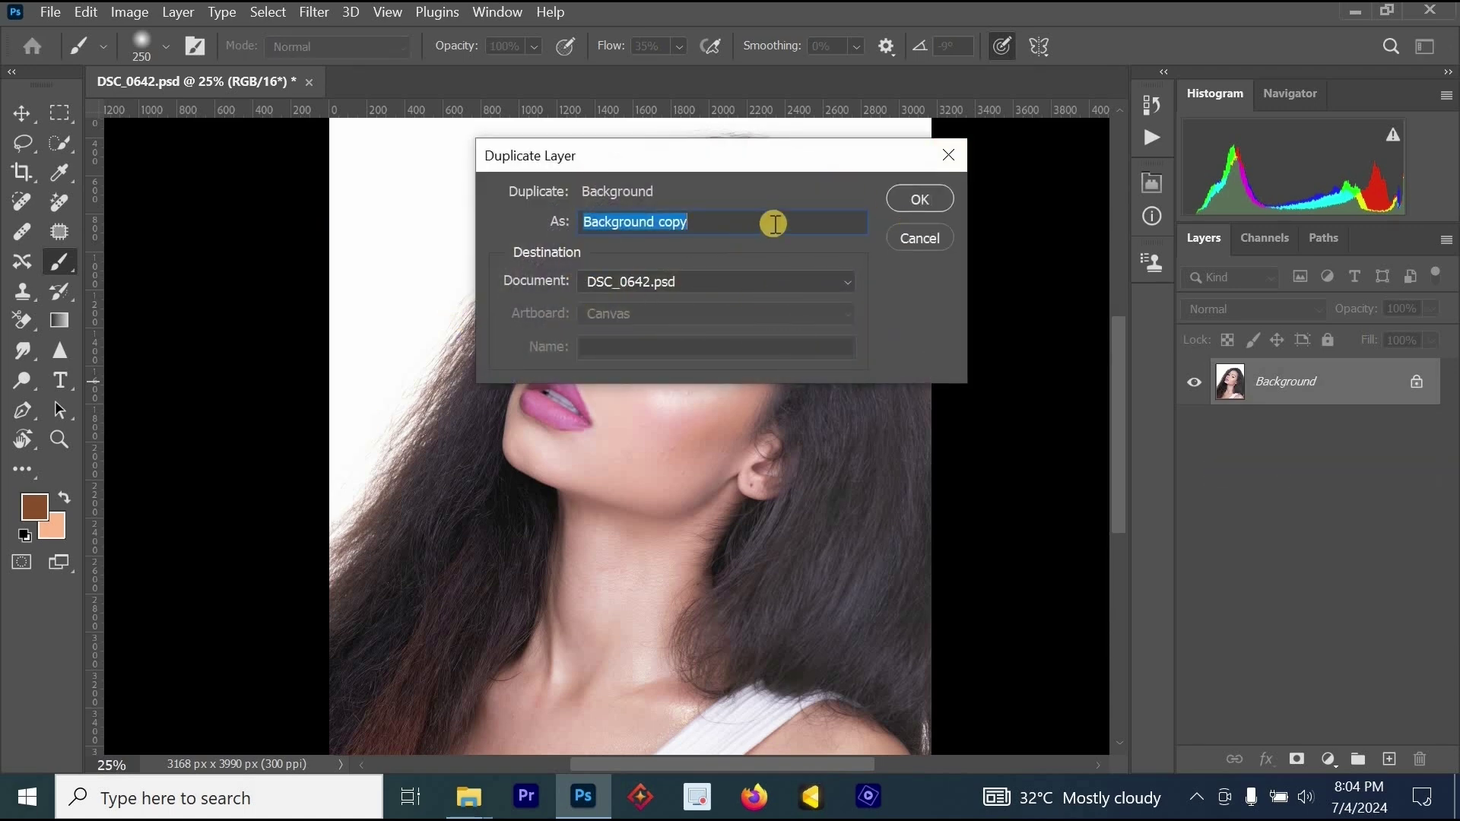
{"action": "left_click", "coordinate": [930, 197]}
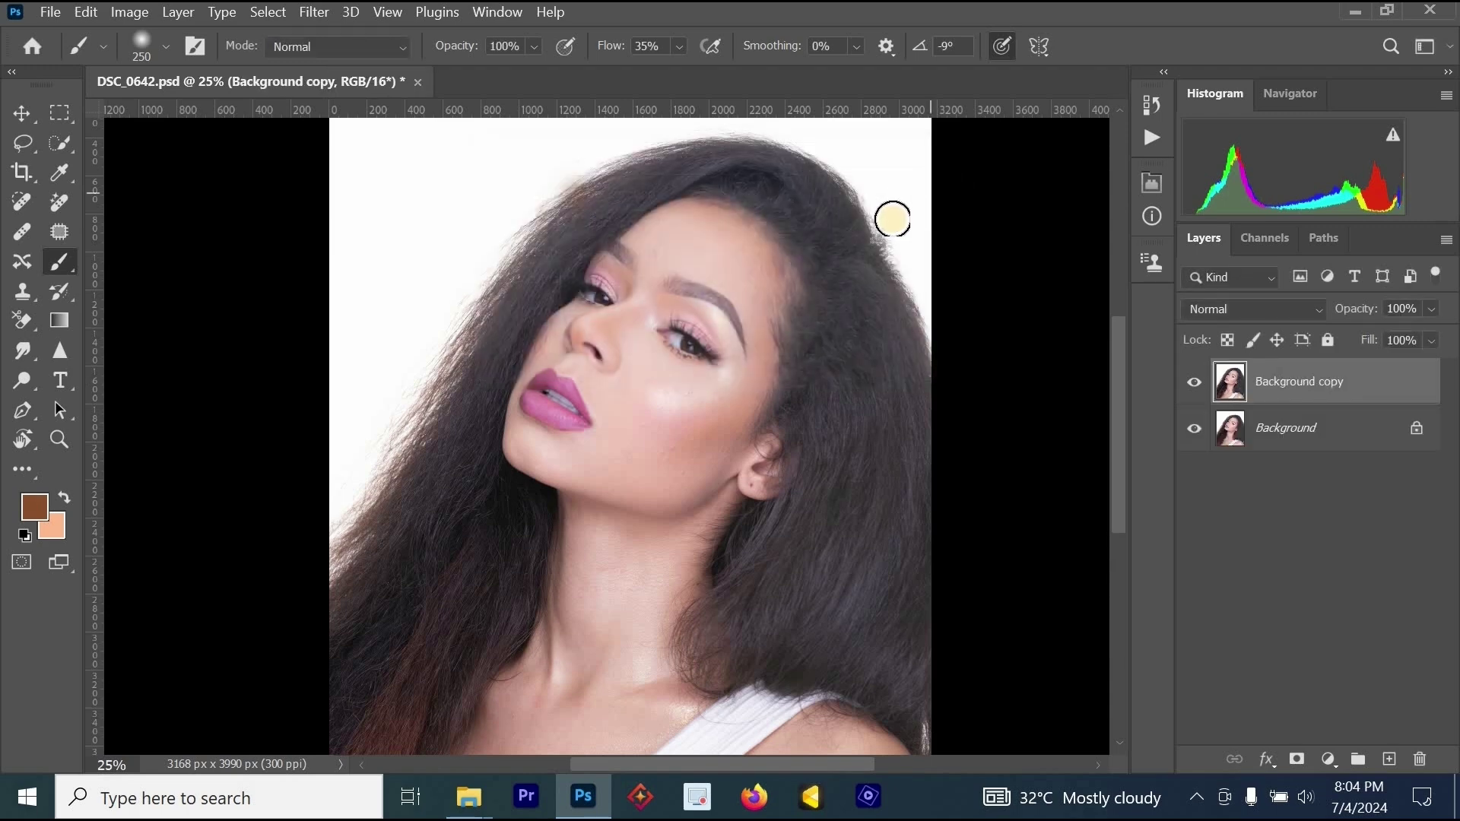
{"action": "left_click", "coordinate": [865, 384], "text": "alt"}
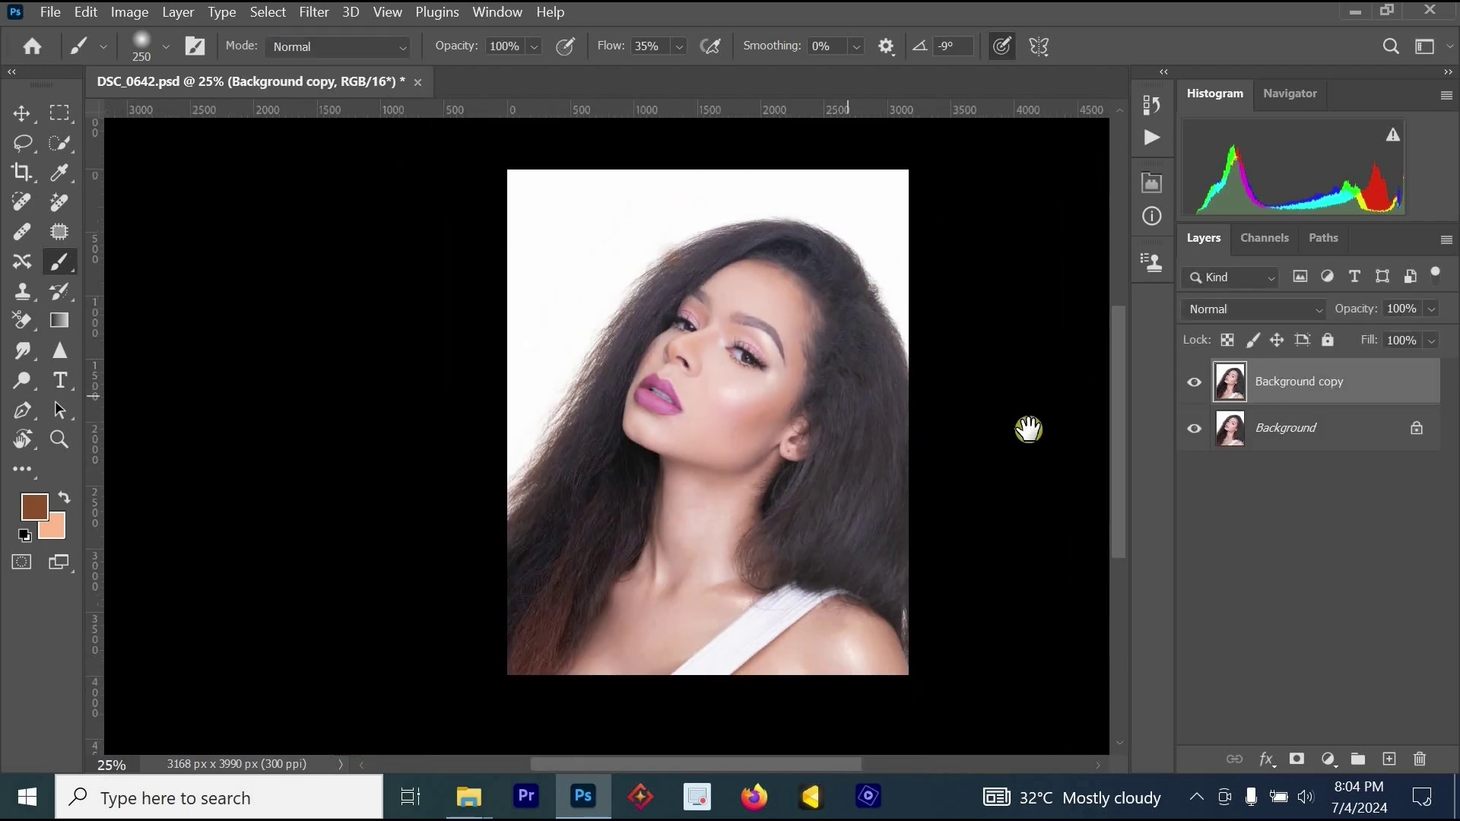
{"action": "left_click", "coordinate": [1279, 382], "text": "ctrl"}
{"action": "left_click", "coordinate": [1327, 387]}
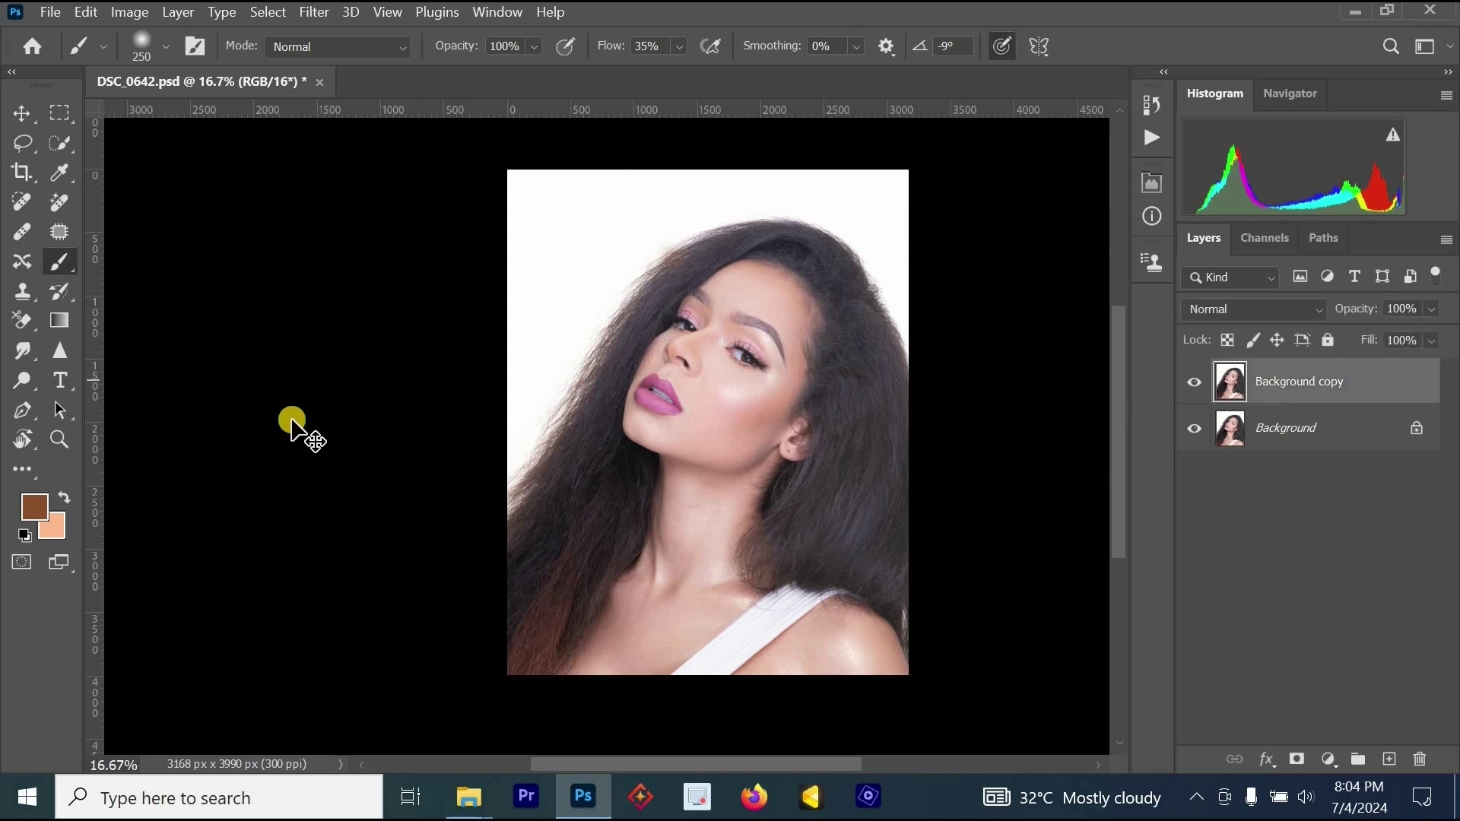
Step: Remove the blemishes on the cheek and around the mouth with the Spot Healing Brush at size 35
{"action": "left_click", "coordinate": [760, 379]}
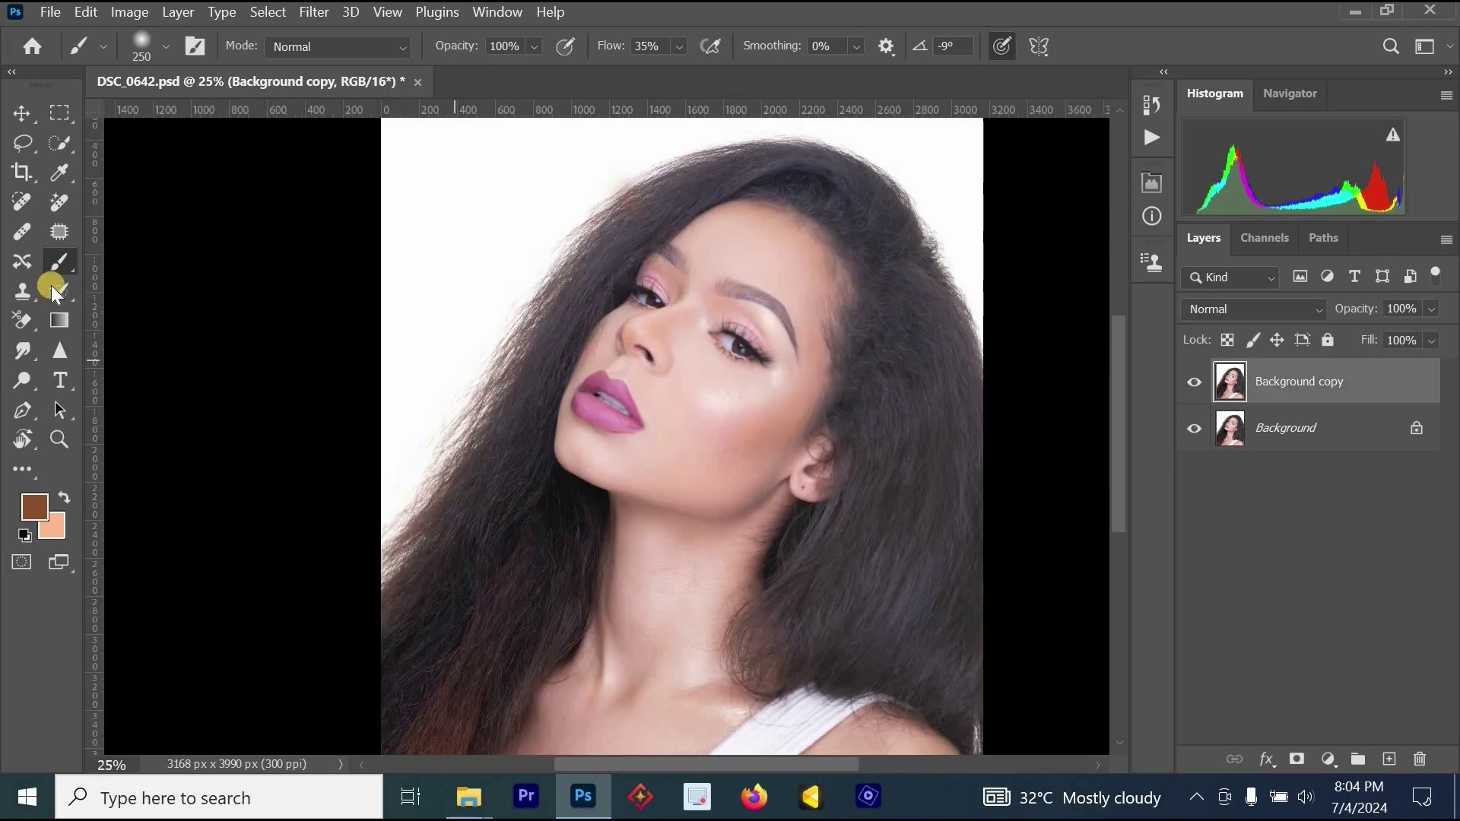
{"action": "left_click", "coordinate": [21, 202]}
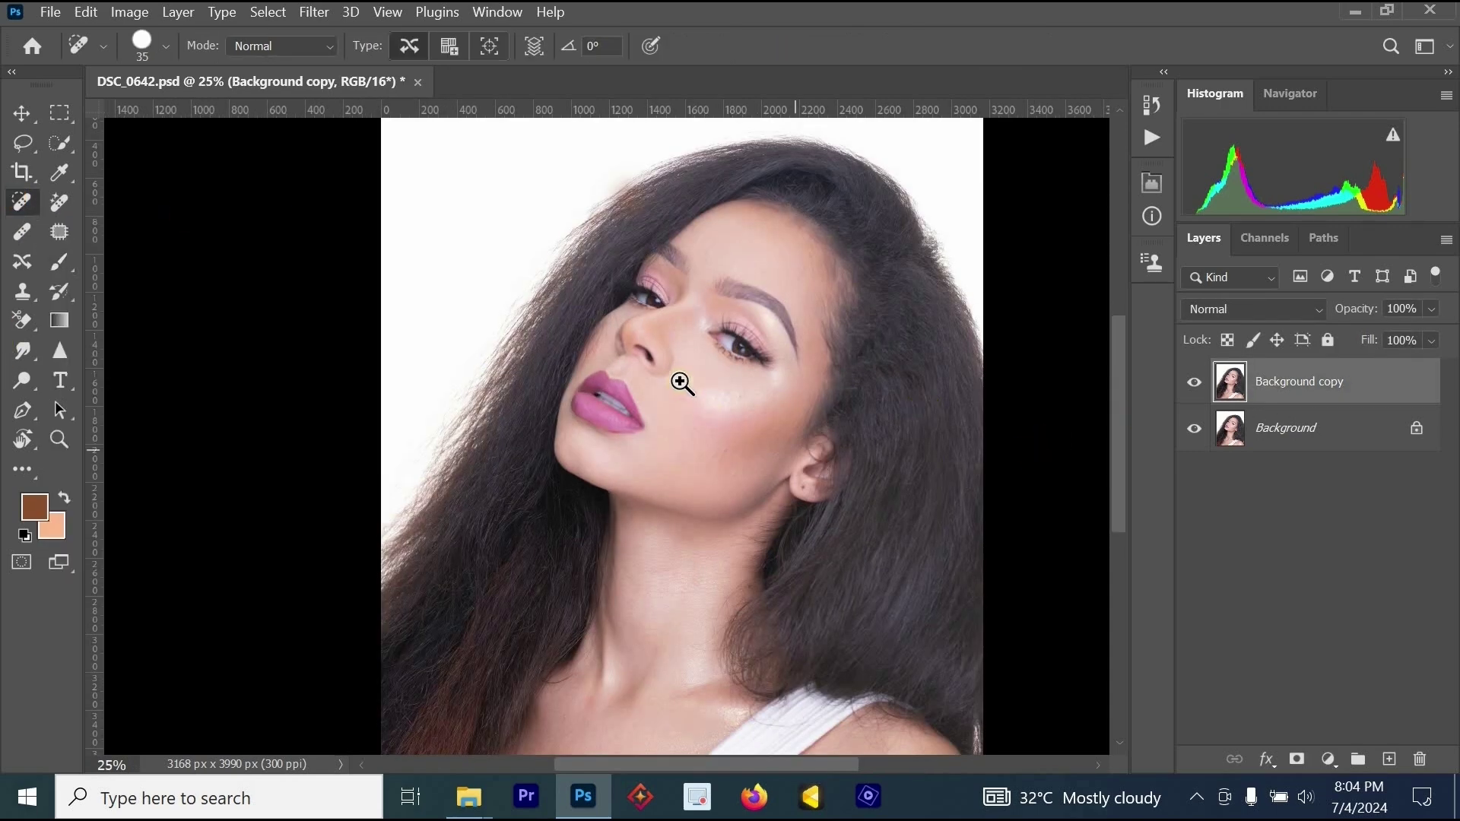
{"action": "left_click_drag", "start_coordinate": [682, 382], "coordinate": [780, 435]}
{"action": "left_click", "coordinate": [779, 435]}
{"action": "left_click", "coordinate": [780, 435]}
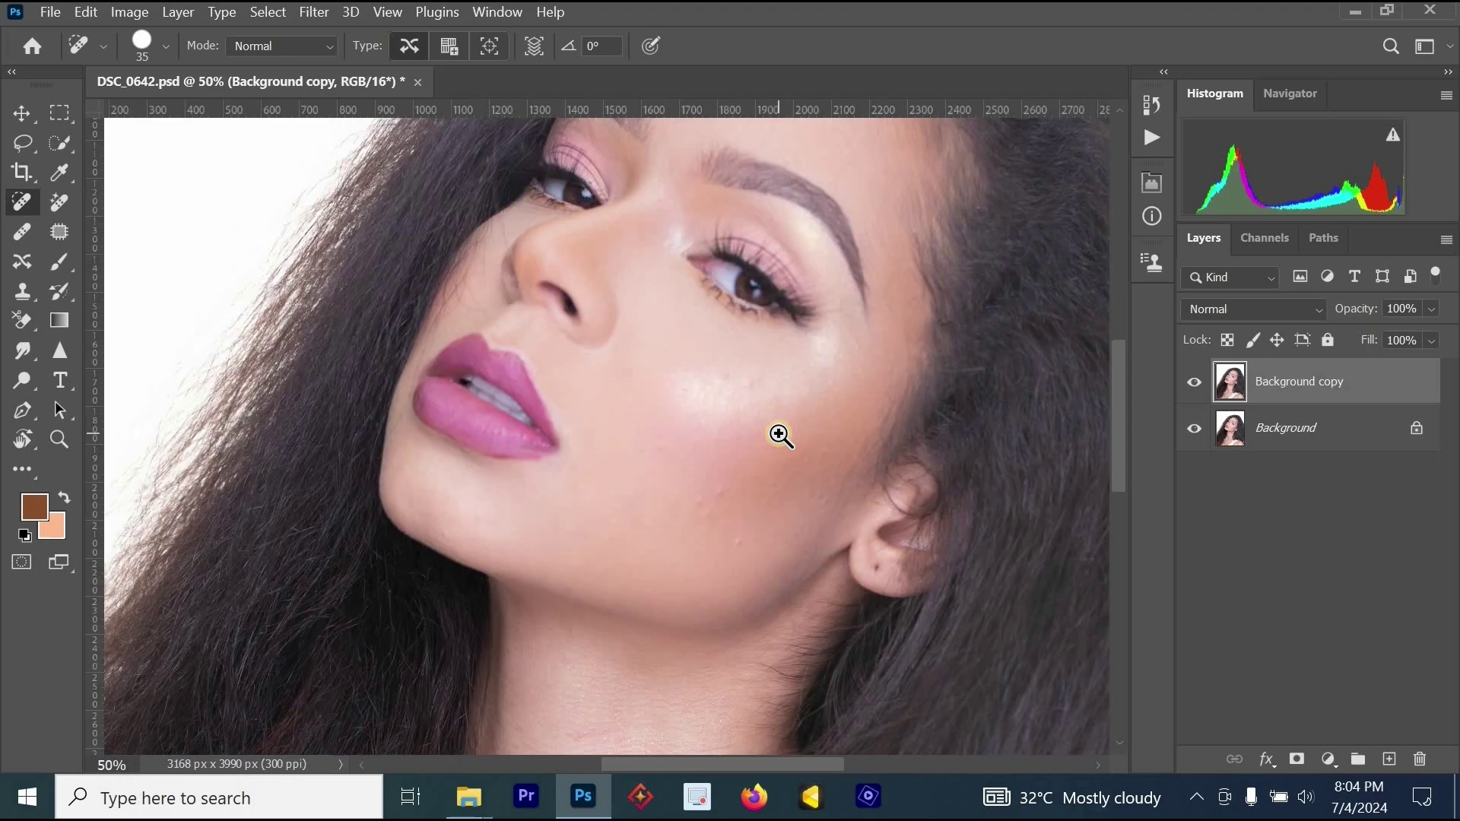
{"action": "left_click", "coordinate": [780, 435]}
{"action": "left_click", "coordinate": [776, 434]}
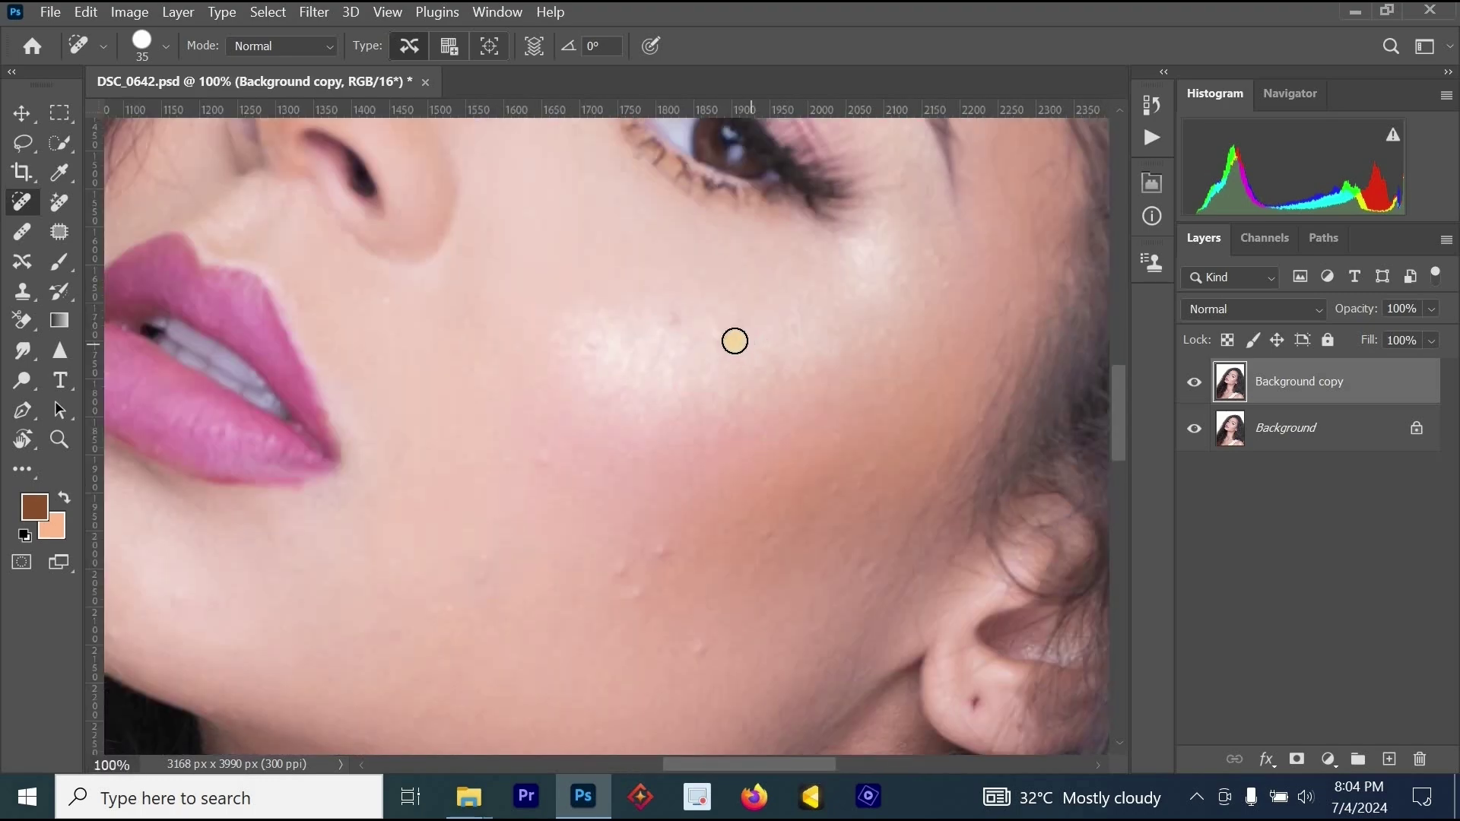
{"action": "mouse_move", "coordinate": [430, 411]}
{"action": "left_mouse_down"}
{"action": "mouse_move", "coordinate": [435, 424]}
{"action": "mouse_move", "coordinate": [428, 414]}
{"action": "left_mouse_up"}
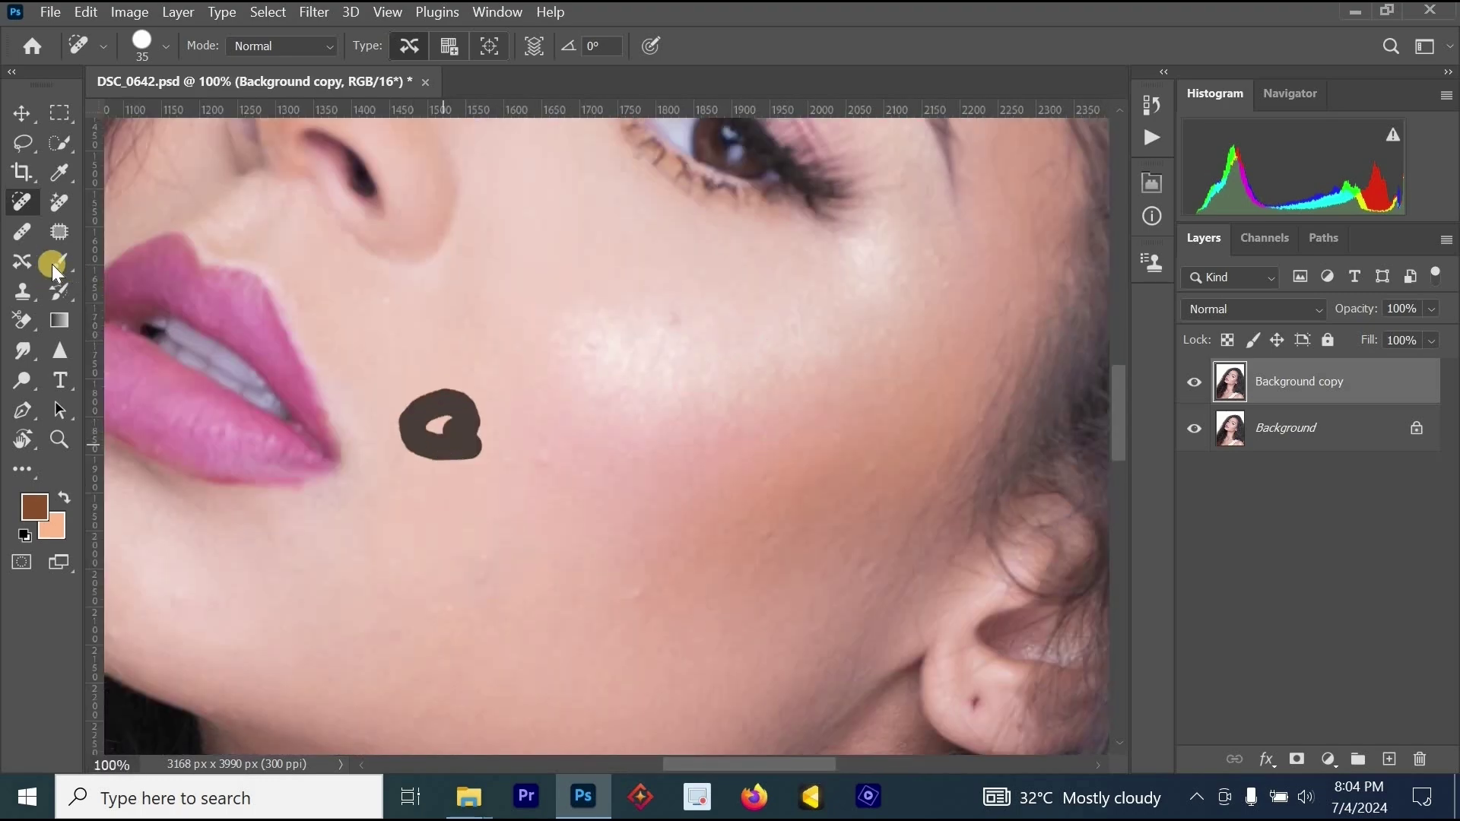
{"action": "left_click_drag", "start_coordinate": [593, 227], "coordinate": [576, 258]}
{"action": "left_click", "coordinate": [515, 309]}
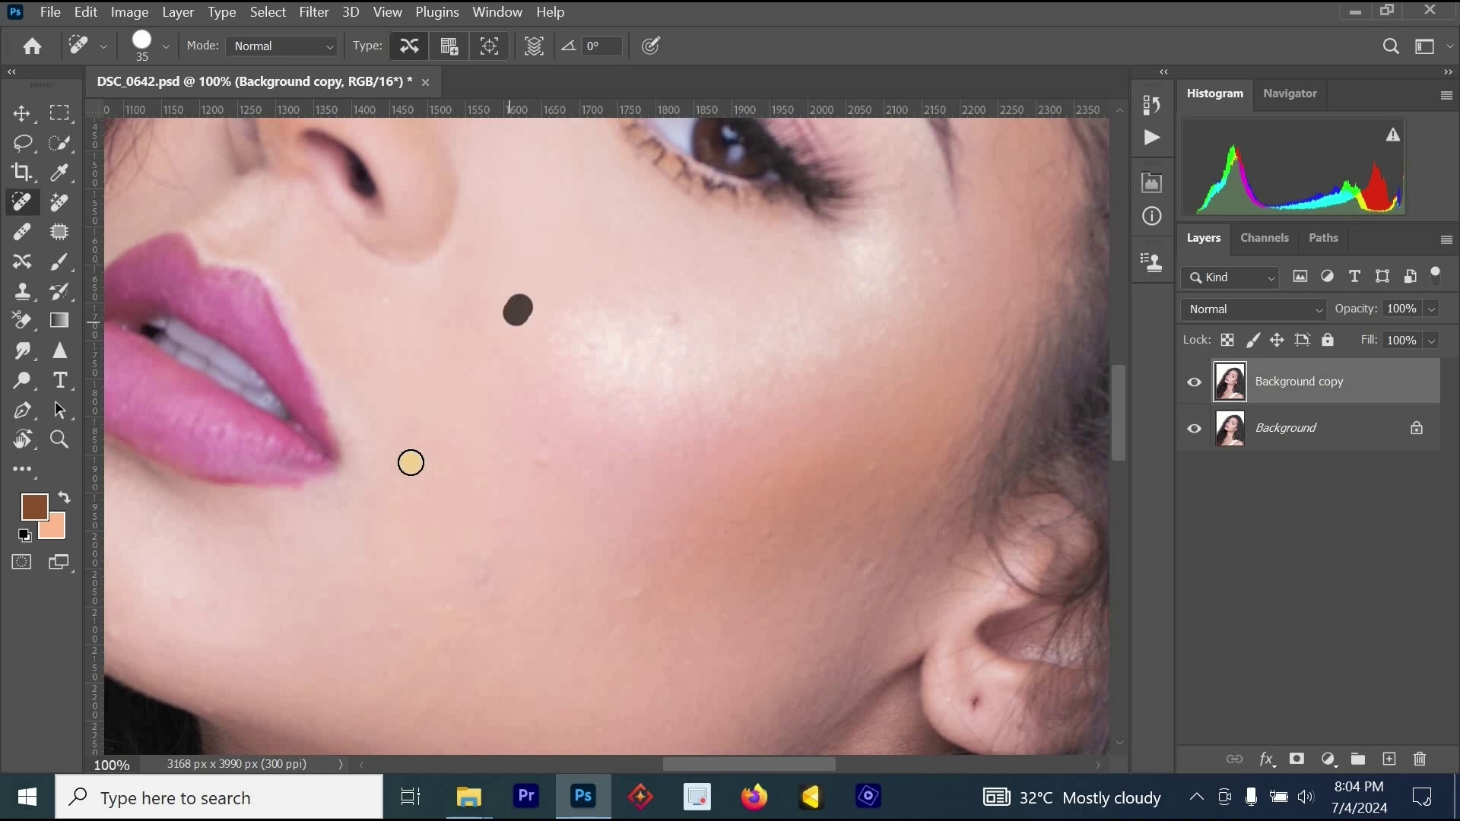
{"action": "left_click_drag", "start_coordinate": [425, 444], "coordinate": [441, 426]}
{"action": "left_click_drag", "start_coordinate": [482, 525], "coordinate": [484, 546]}
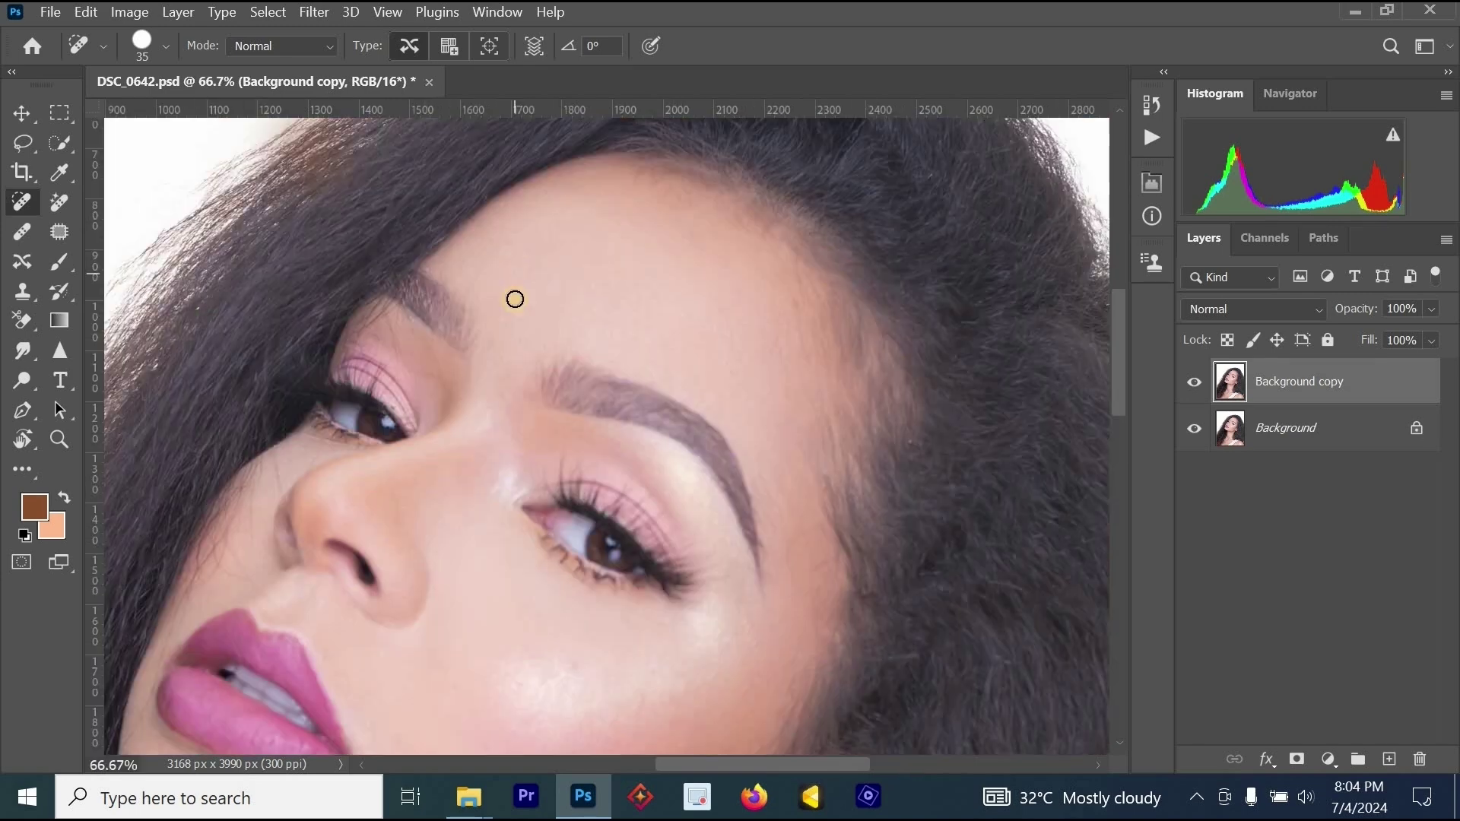
Step: Heal the small spots on the forehead and neck with the Spot Healing Brush
{"action": "left_click_drag", "start_coordinate": [508, 282], "coordinate": [511, 311]}
{"action": "left_click_drag", "start_coordinate": [496, 388], "coordinate": [513, 92]}
{"action": "left_click_drag", "start_coordinate": [507, 609], "coordinate": [616, 94]}
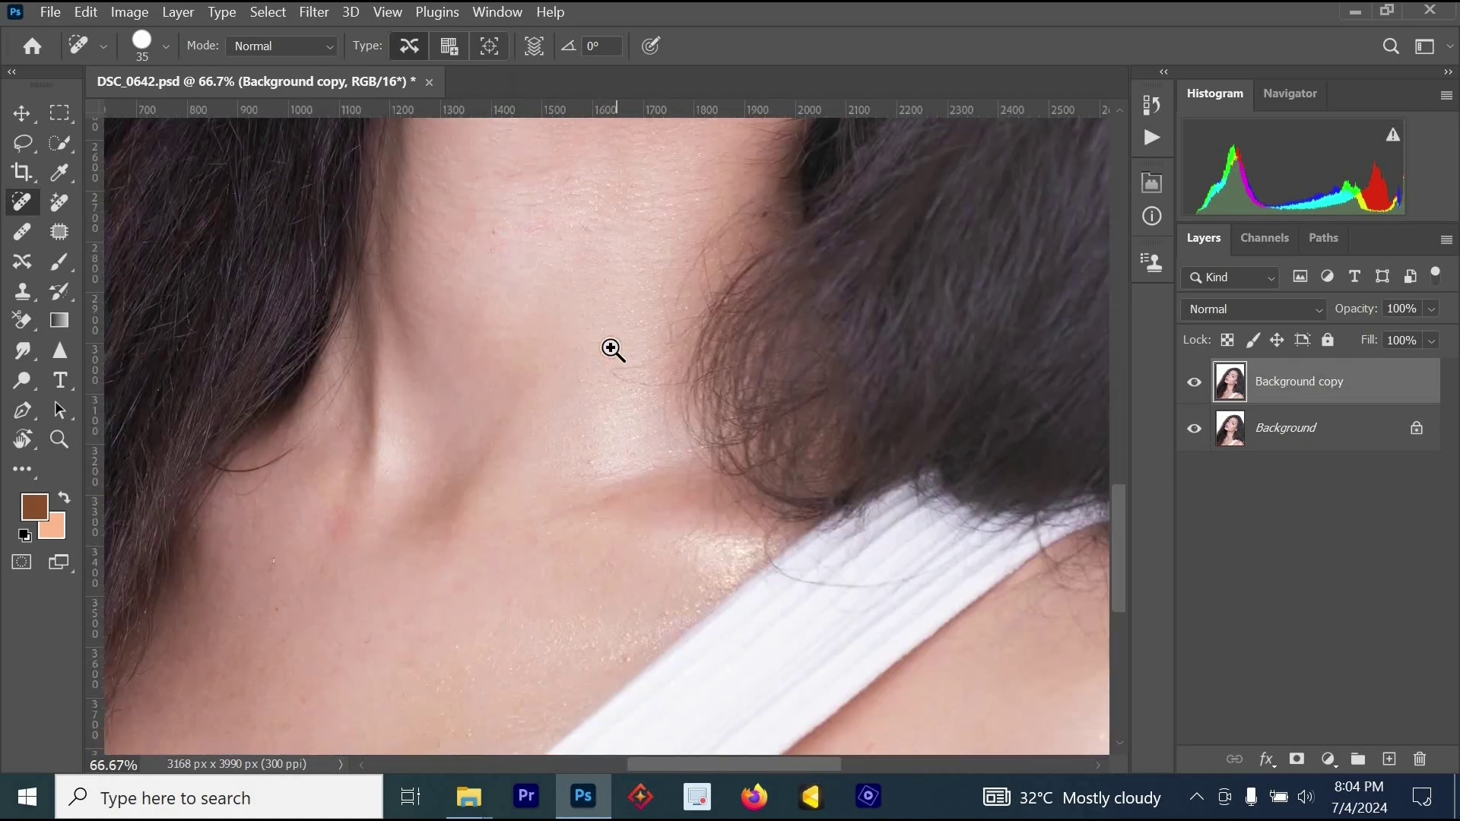
{"action": "left_click", "coordinate": [604, 262], "text": "ctrl"}
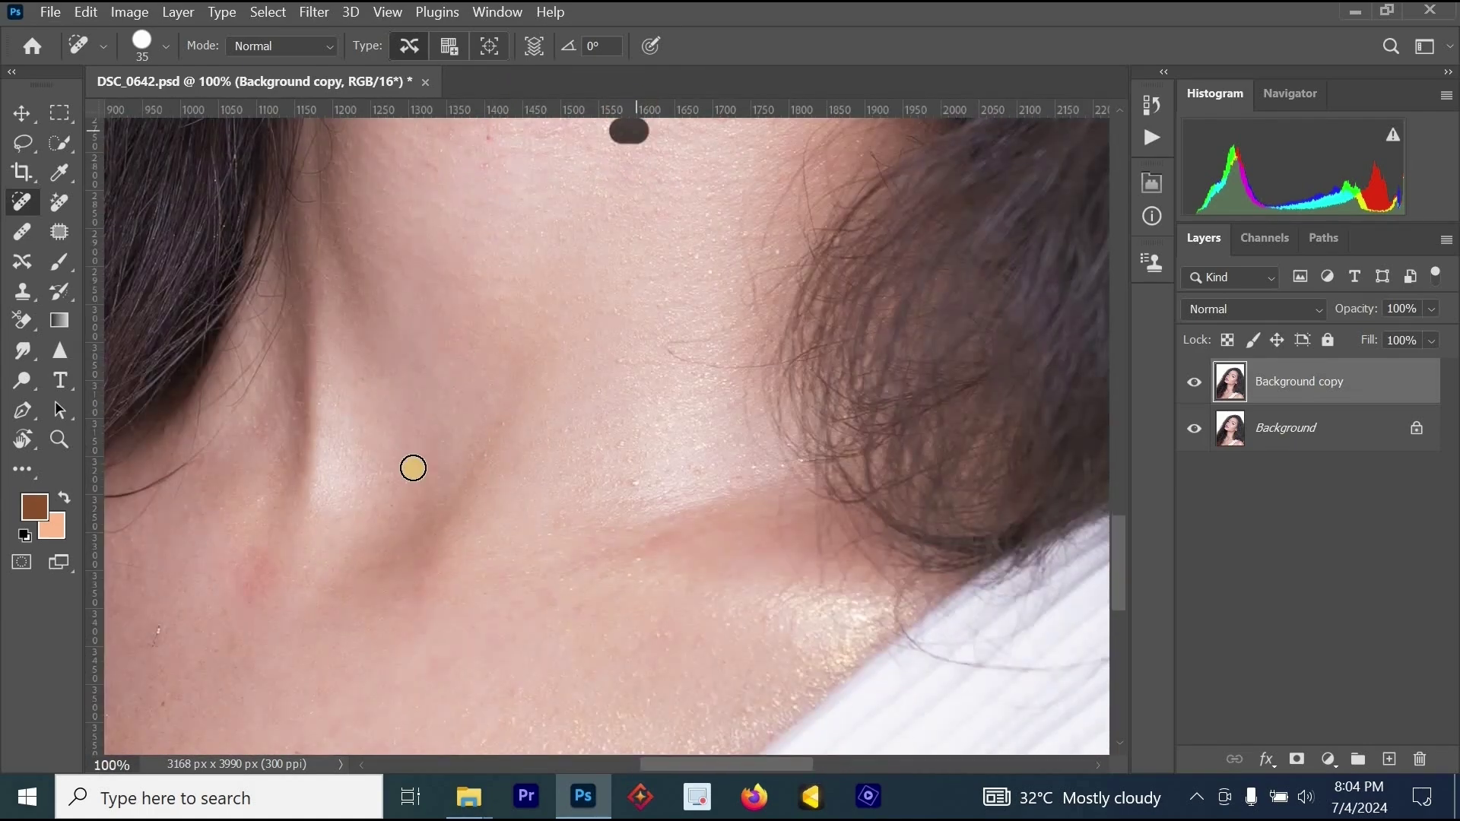
{"action": "left_click_drag", "start_coordinate": [440, 439], "coordinate": [466, 436]}
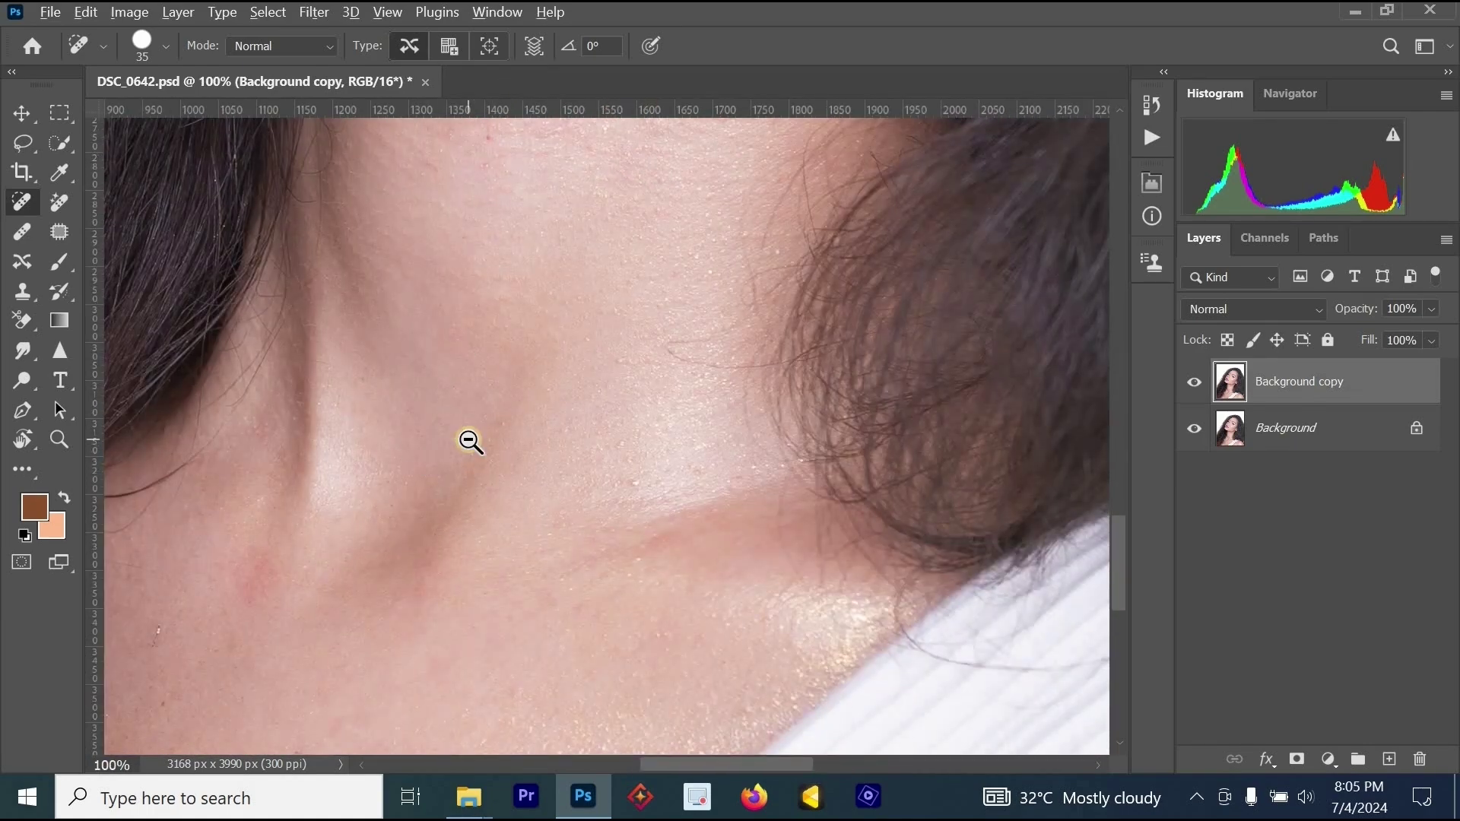
Step: Heal the remaining small spots on the upper chest and check the shoulder and face for blemishes
{"action": "left_click", "coordinate": [468, 440], "text": "alt"}
{"action": "left_click_drag", "start_coordinate": [394, 691], "coordinate": [631, 236]}
{"action": "left_click", "coordinate": [631, 235], "text": "alt"}
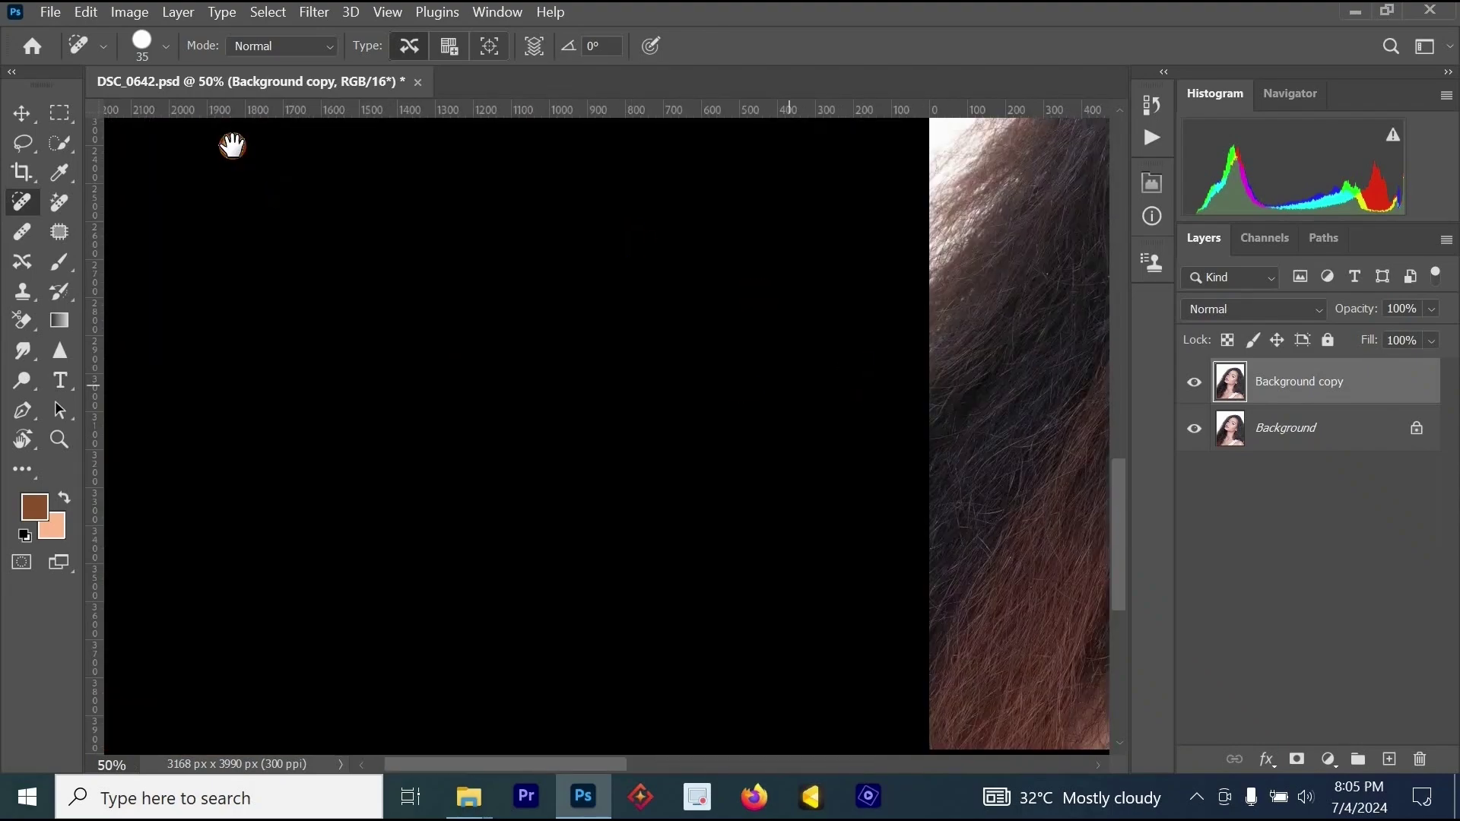
{"action": "left_click_drag", "start_coordinate": [232, 146], "coordinate": [221, 129]}
{"action": "left_click", "coordinate": [702, 424], "text": "ctrl"}
{"action": "left_click", "coordinate": [702, 424], "text": "ctrl"}
{"action": "mouse_move", "coordinate": [672, 458]}
{"action": "left_mouse_down"}
{"action": "mouse_move", "coordinate": [698, 440]}
{"action": "mouse_move", "coordinate": [610, 438]}
{"action": "left_mouse_up"}
{"action": "left_click", "coordinate": [606, 538], "text": "alt"}
{"action": "left_click", "coordinate": [606, 537], "text": "alt"}
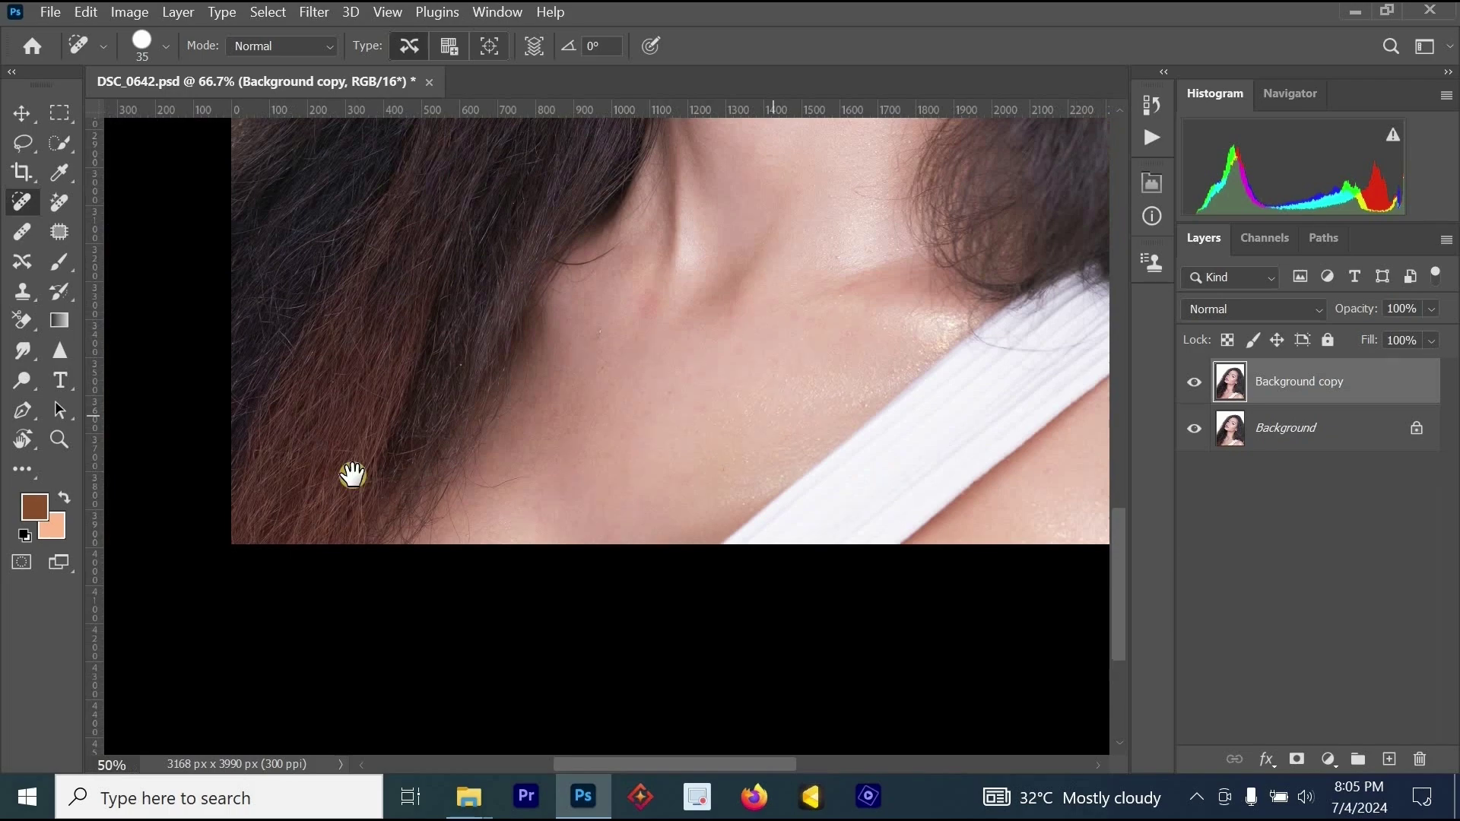
{"action": "left_click_drag", "start_coordinate": [918, 388], "coordinate": [352, 475]}
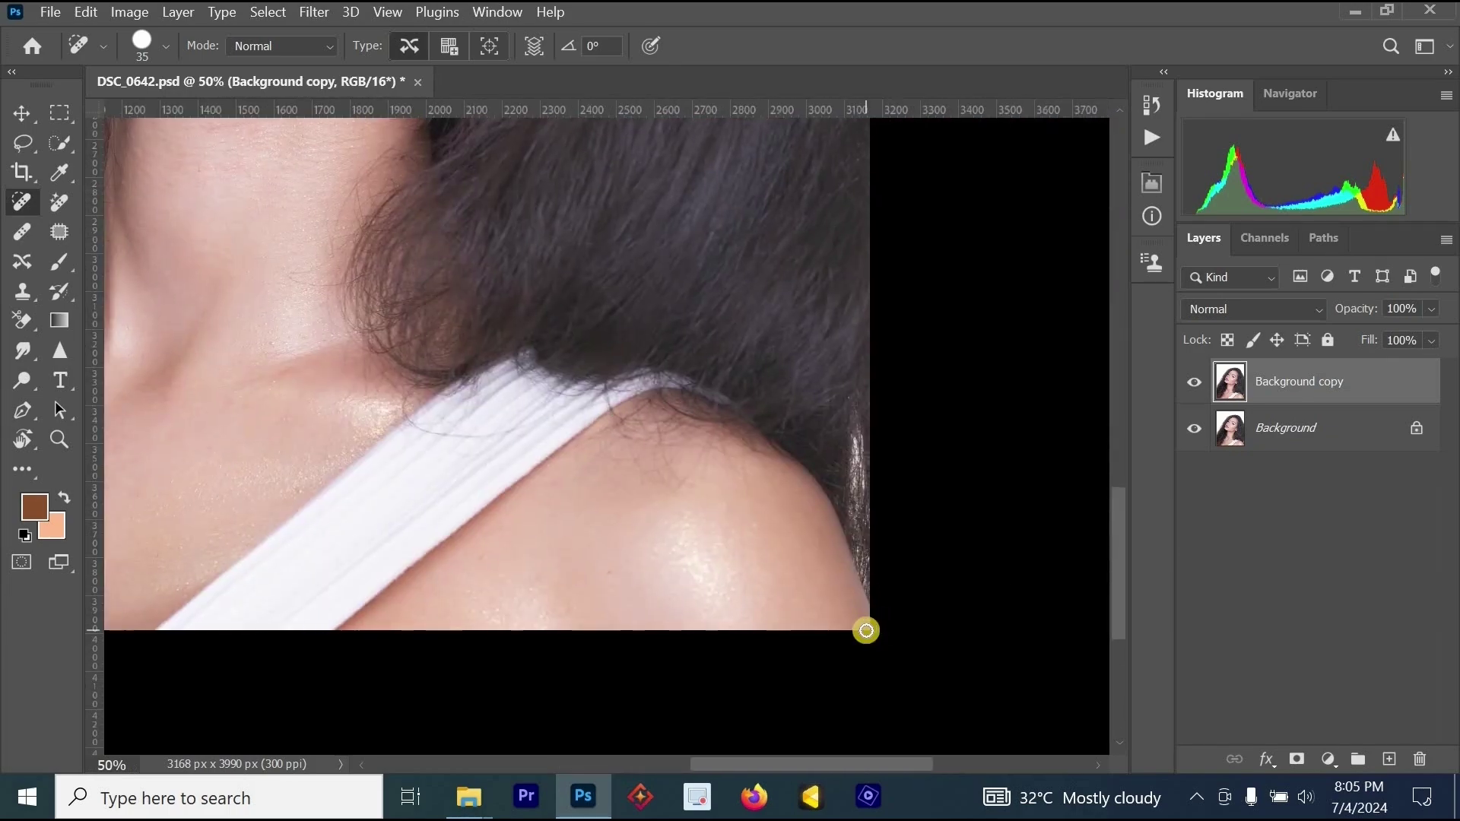
{"action": "left_click", "coordinate": [524, 369], "text": "alt"}
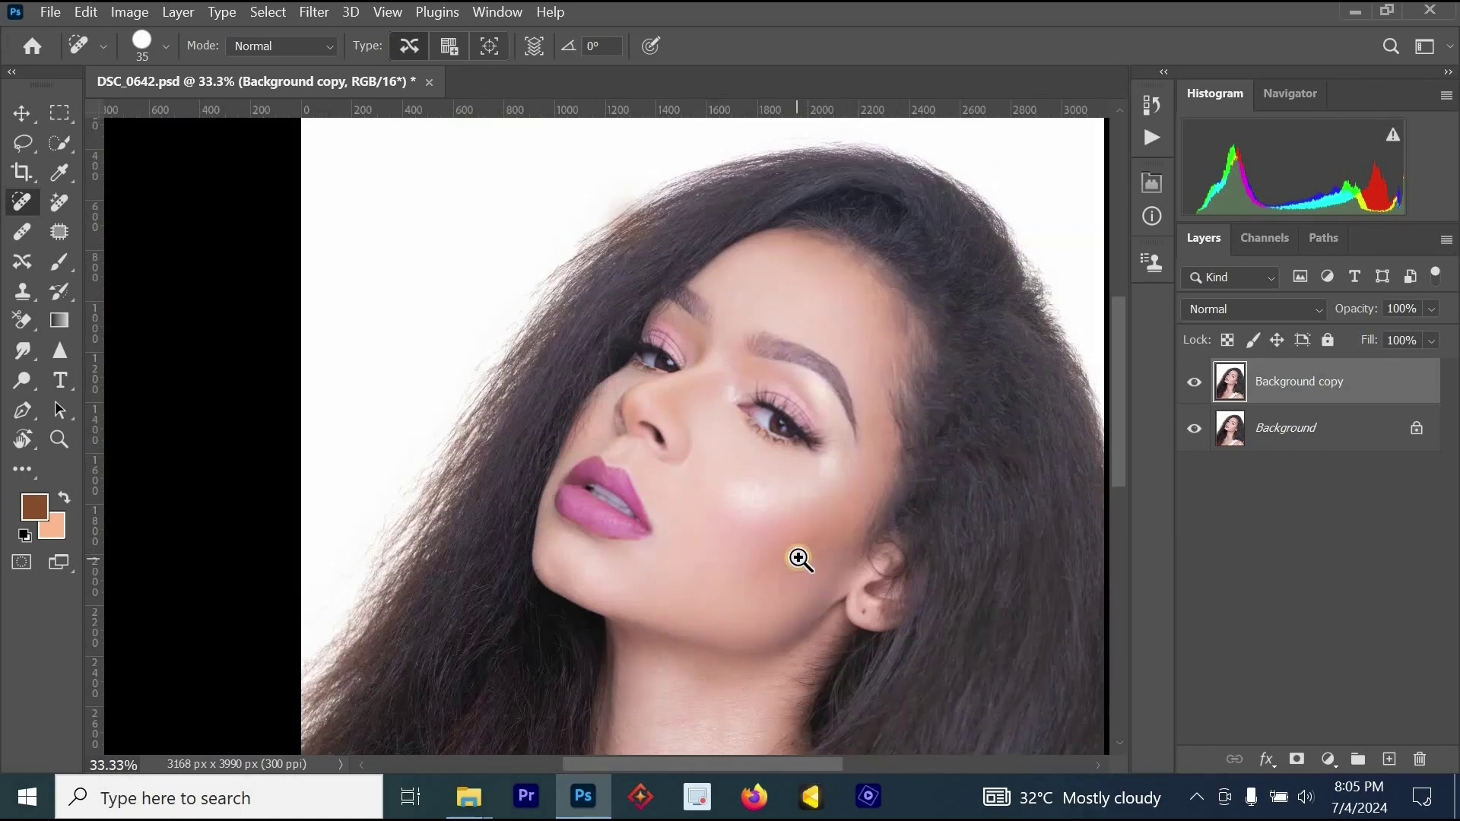
{"action": "left_click", "coordinate": [798, 559]}
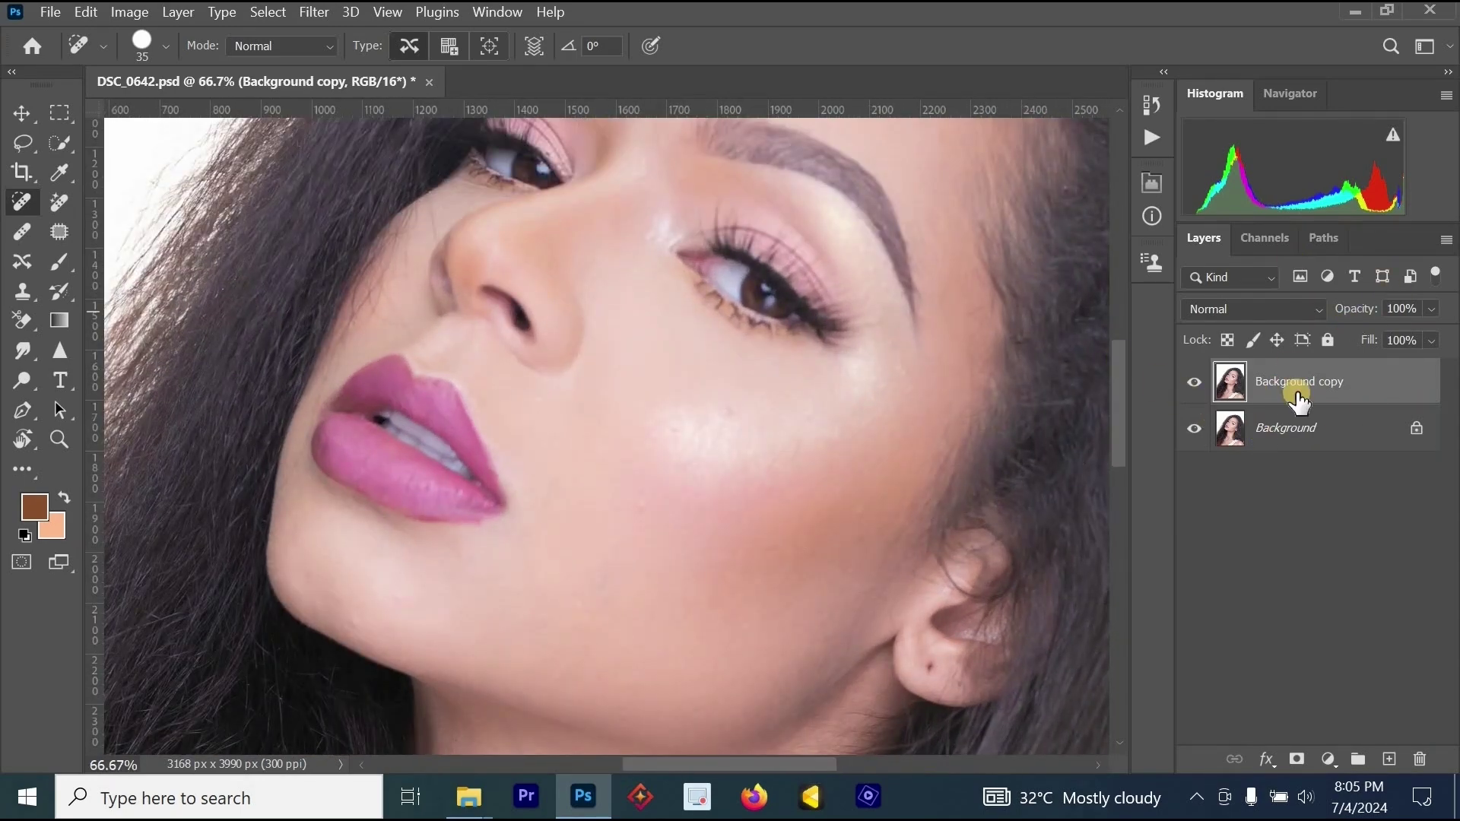
Step: Duplicate the Background copy layer and name the duplicate High Frequency Details
{"action": "right_click", "coordinate": [1324, 380]}
{"action": "right_click", "coordinate": [1363, 390]}
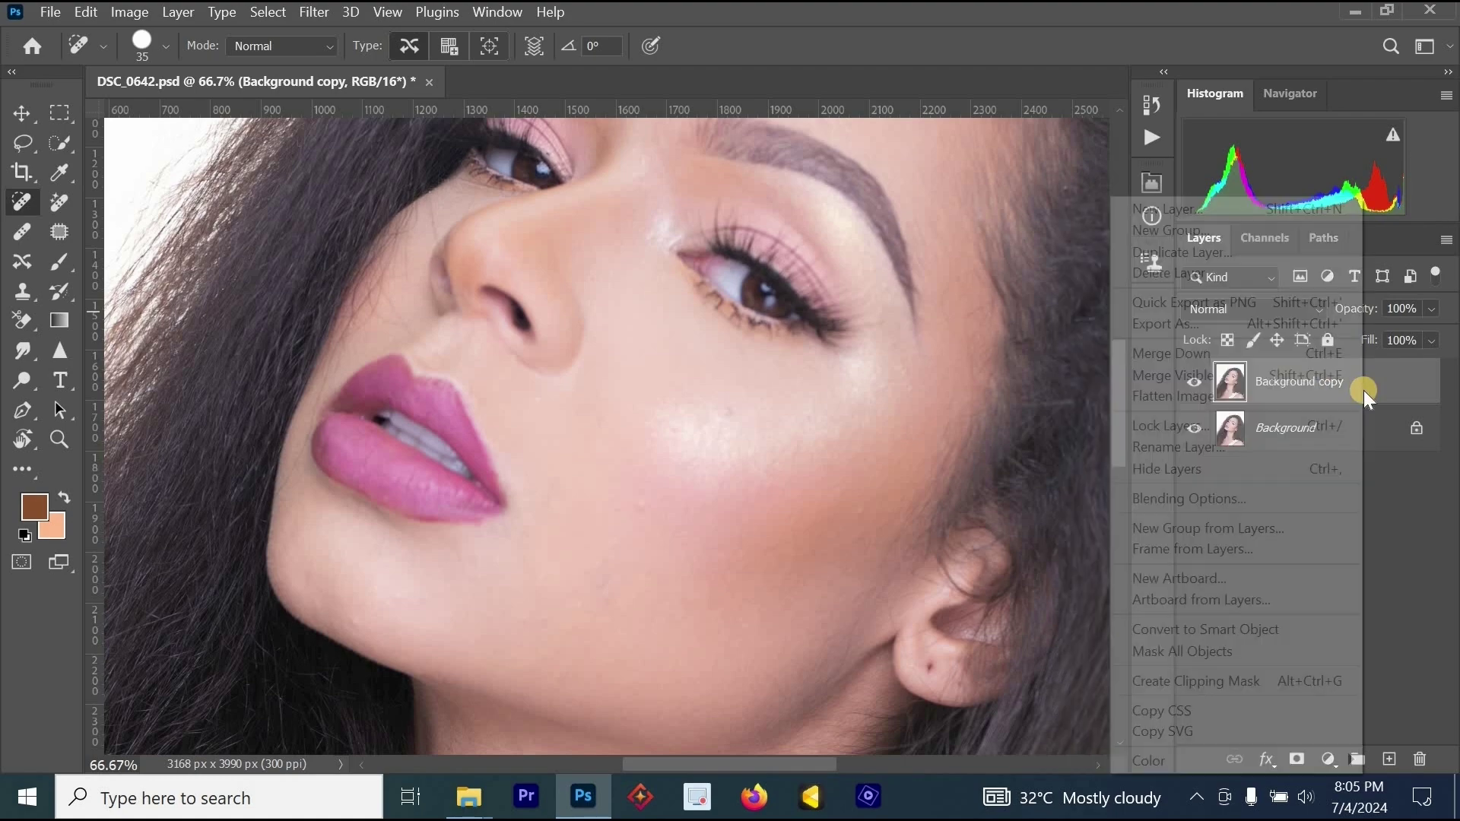
{"action": "right_click", "coordinate": [1390, 392]}
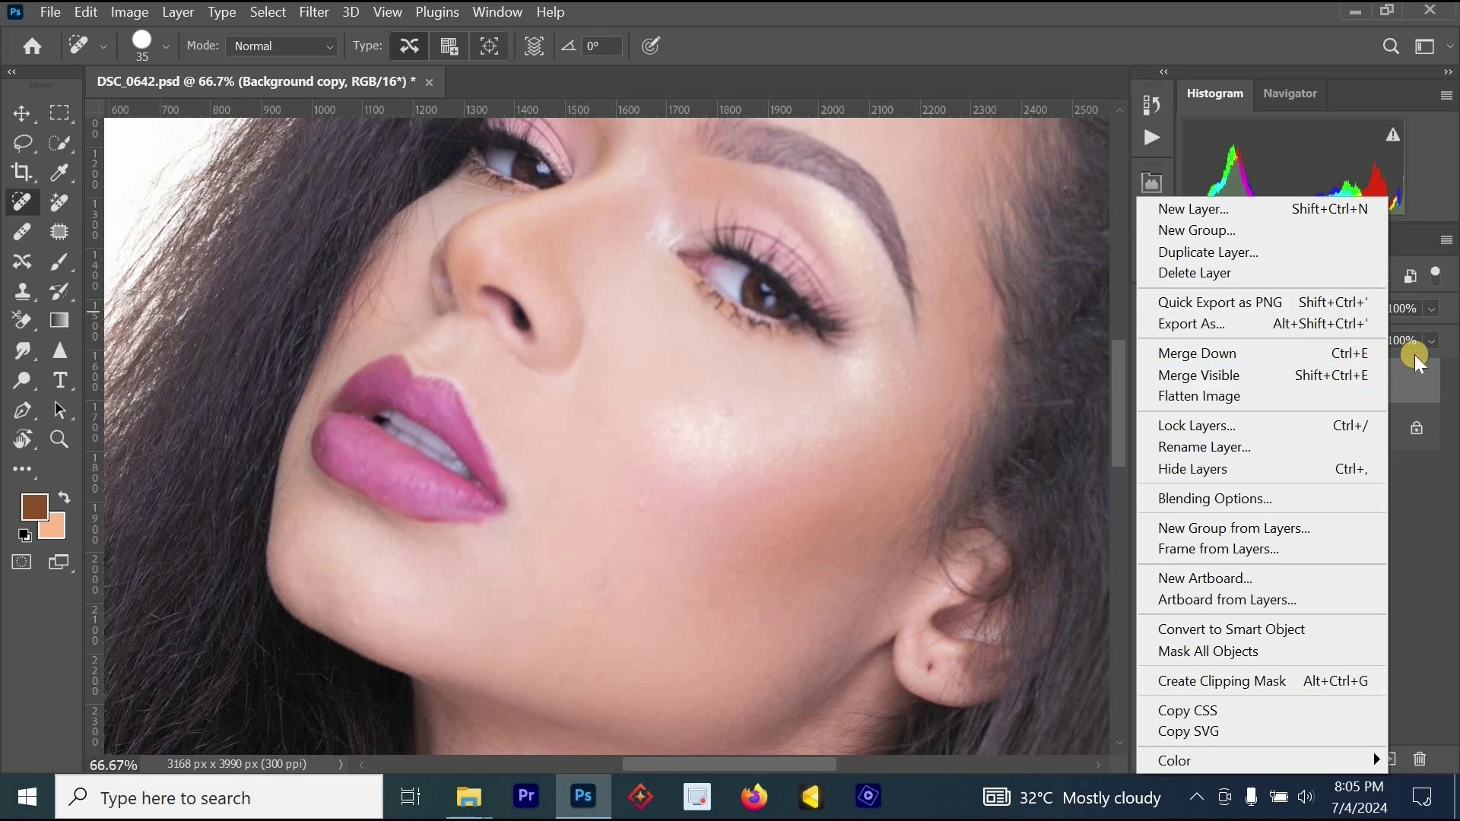
{"action": "right_click", "coordinate": [1417, 368]}
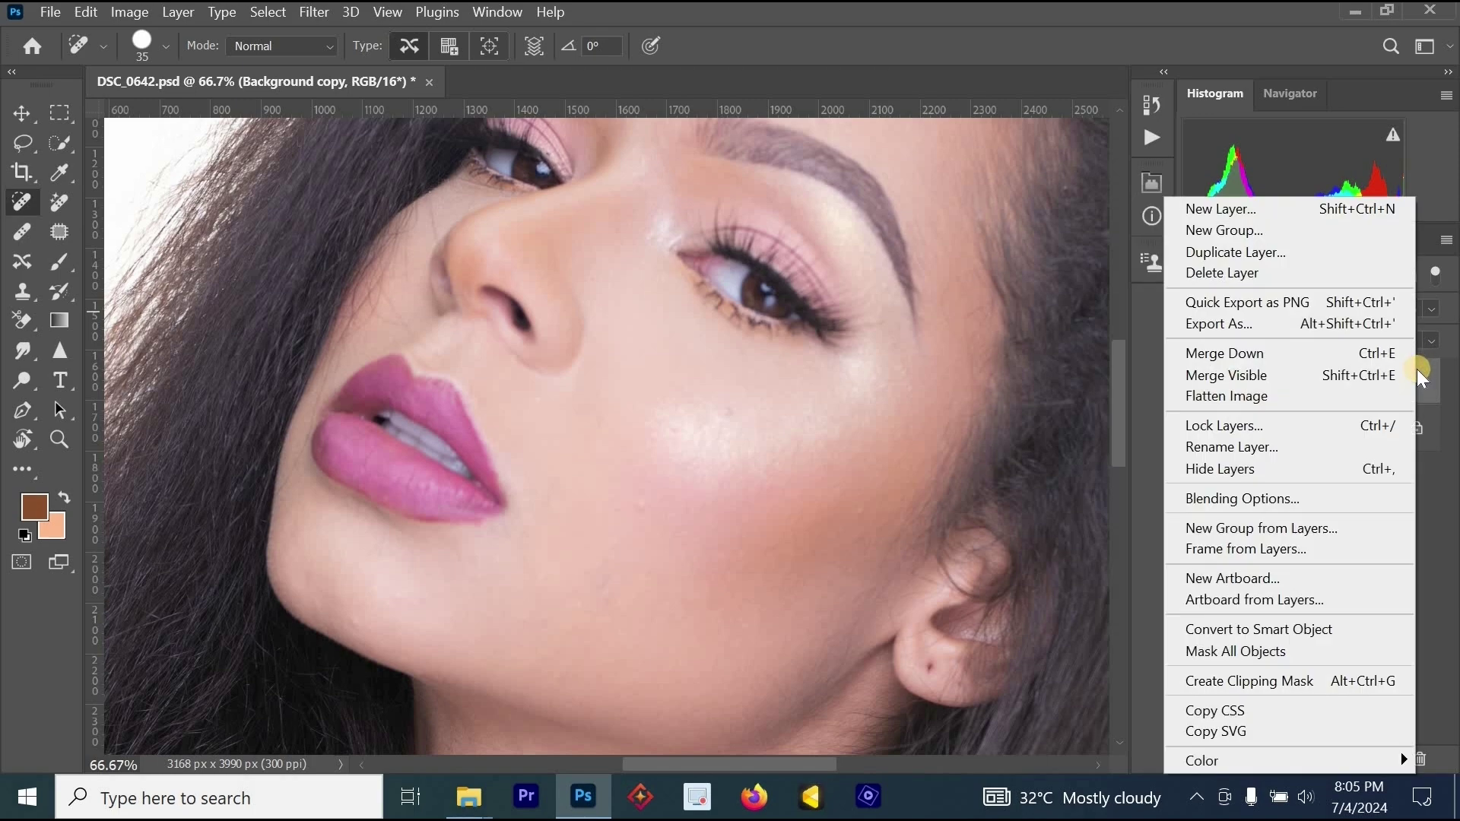
{"action": "left_click", "coordinate": [1307, 255]}
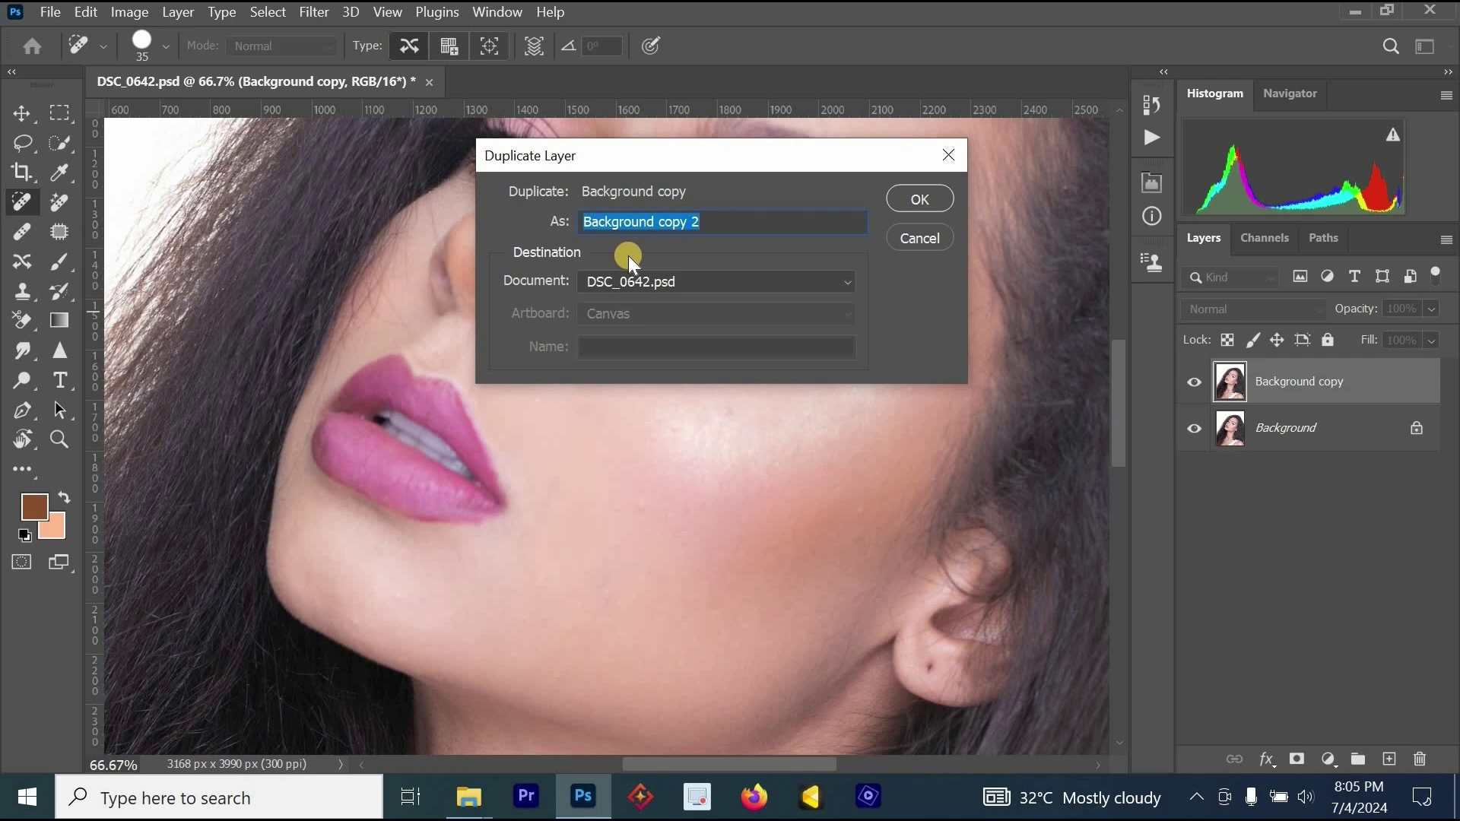
{"action": "type", "text": "h"}
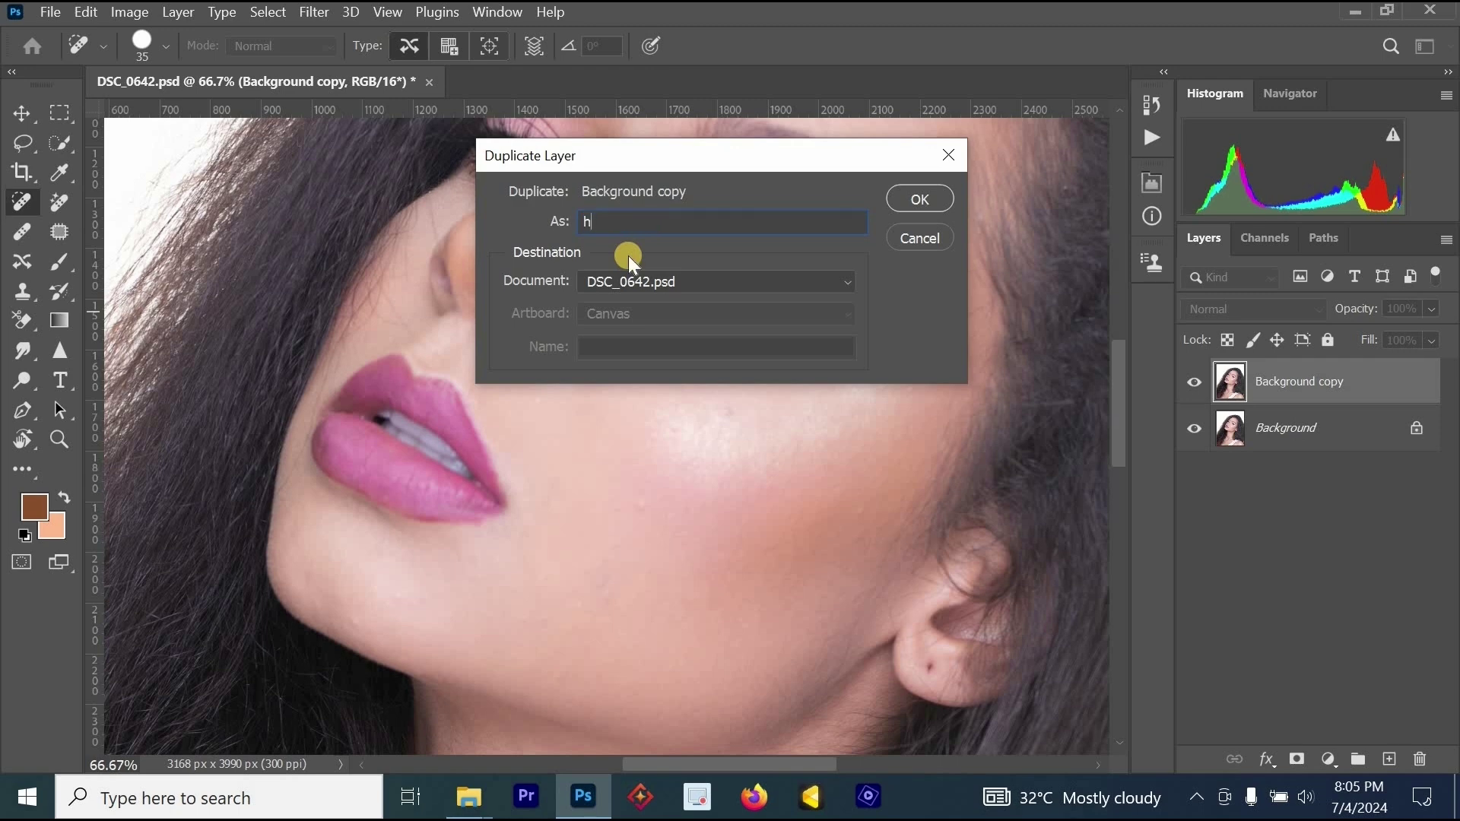
{"action": "type", "text": "iigh Frequency Details"}
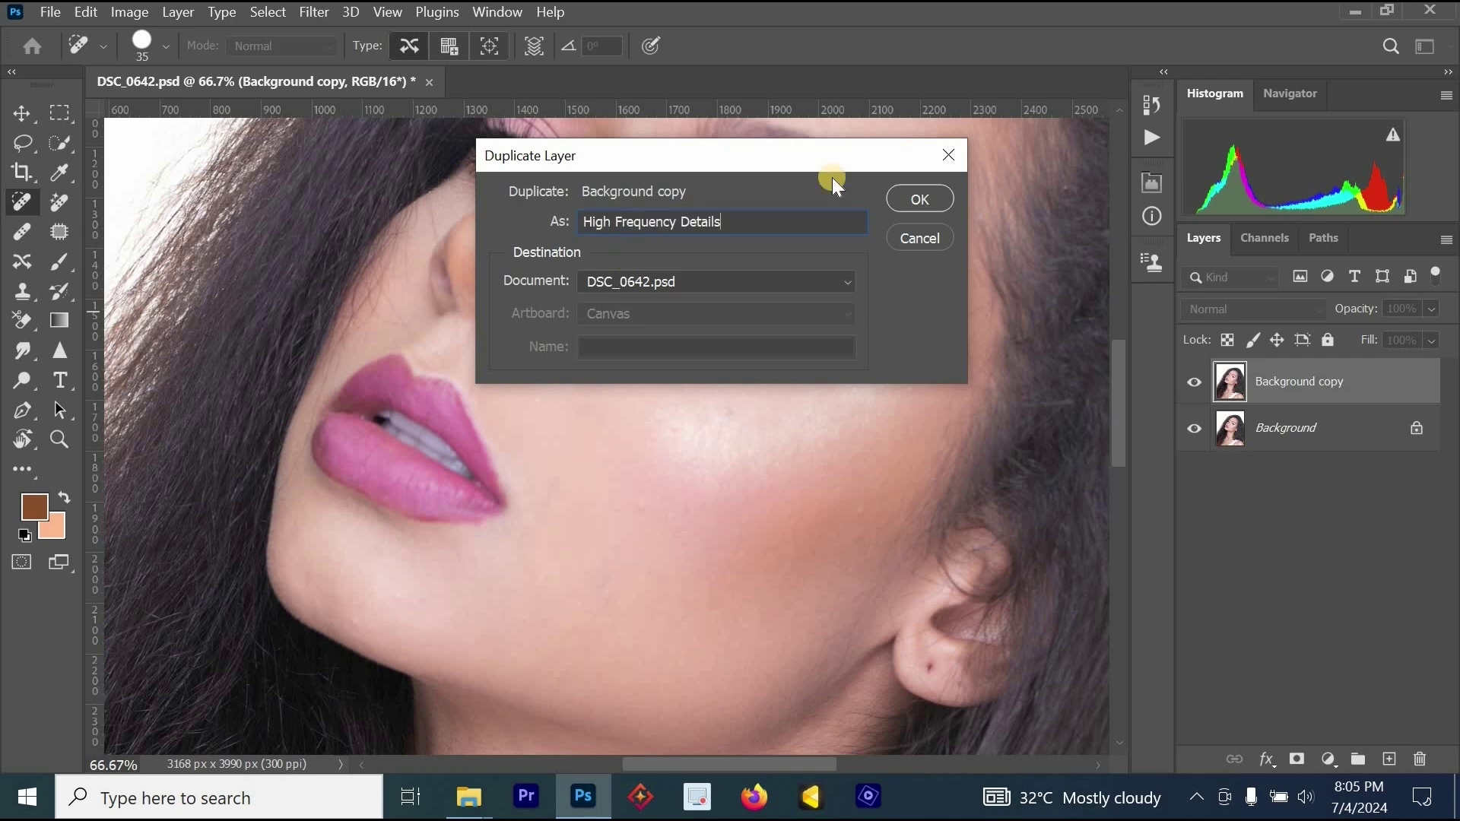
{"action": "left_click", "coordinate": [899, 193]}
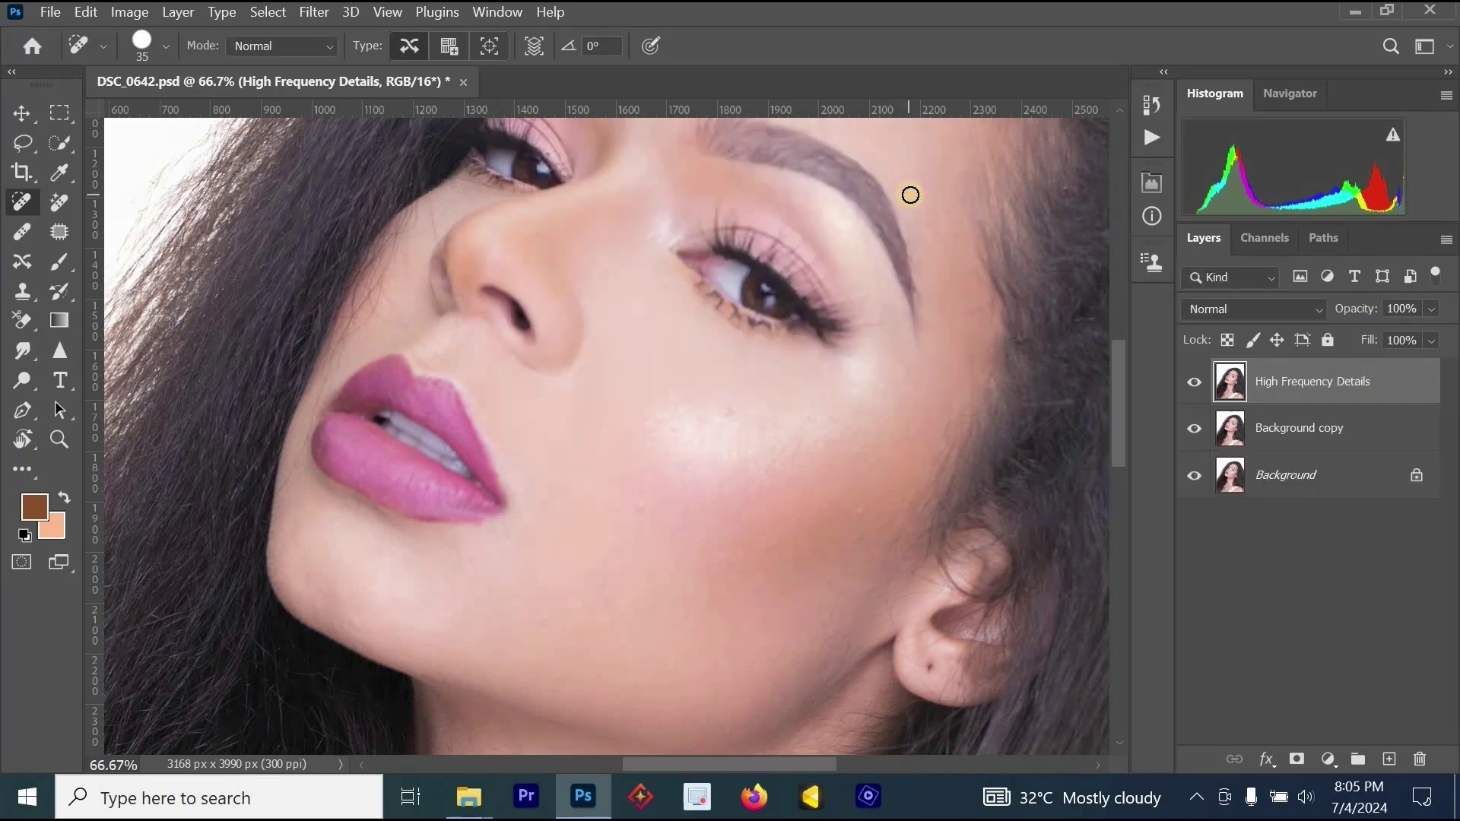
Step: Duplicate the High Frequency Details layer as Low Frequency color and place the duplicate directly beneath High Frequency Details
{"action": "right_click", "coordinate": [1289, 386]}
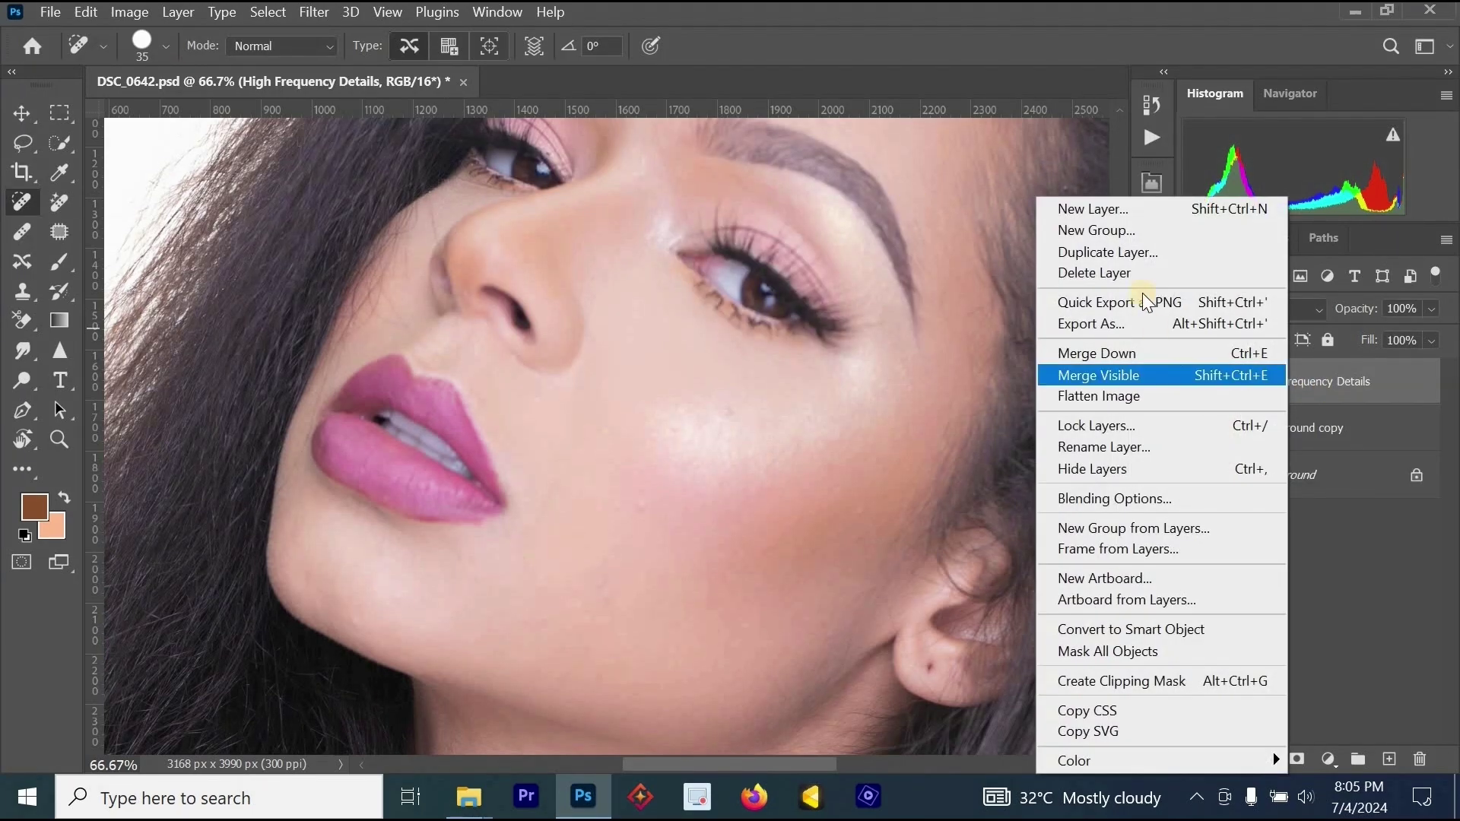
{"action": "left_click", "coordinate": [1124, 245]}
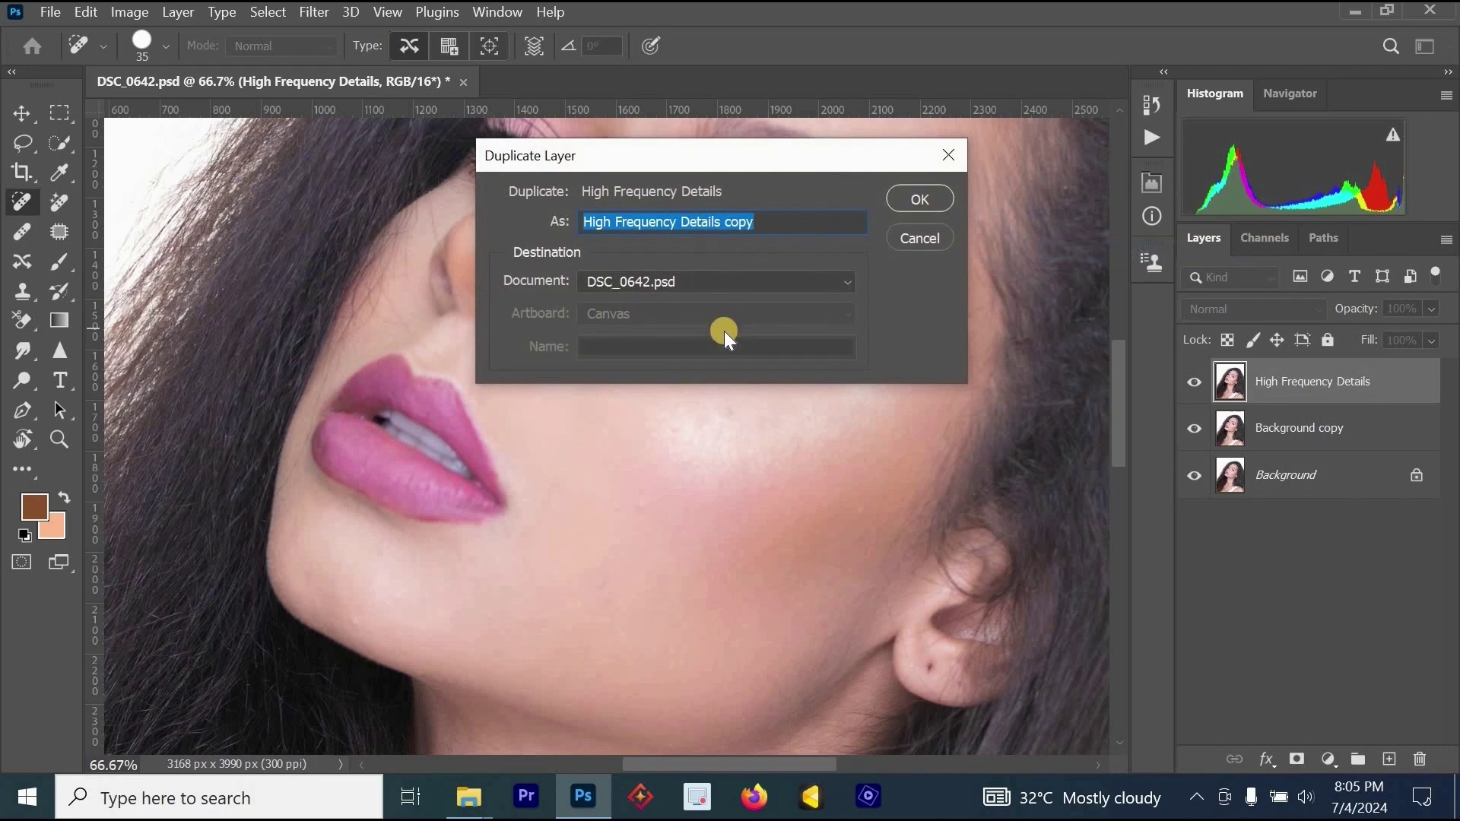
{"action": "type", "text": "LOW"}
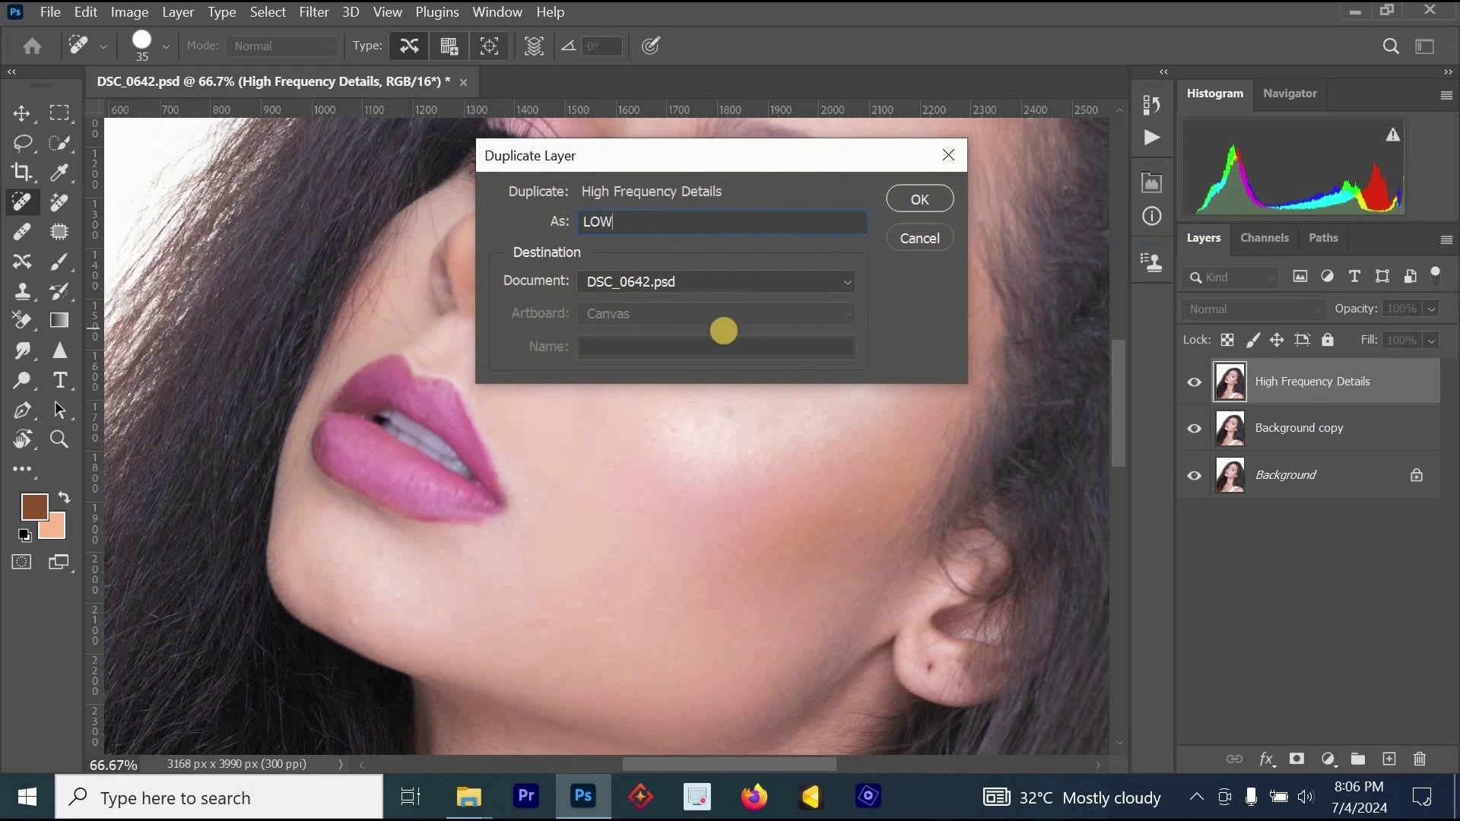
{"action": "key", "text": "BackSpace"}
{"action": "key", "text": "BackSpace"}
{"action": "type", "text": "ow Frequency color"}
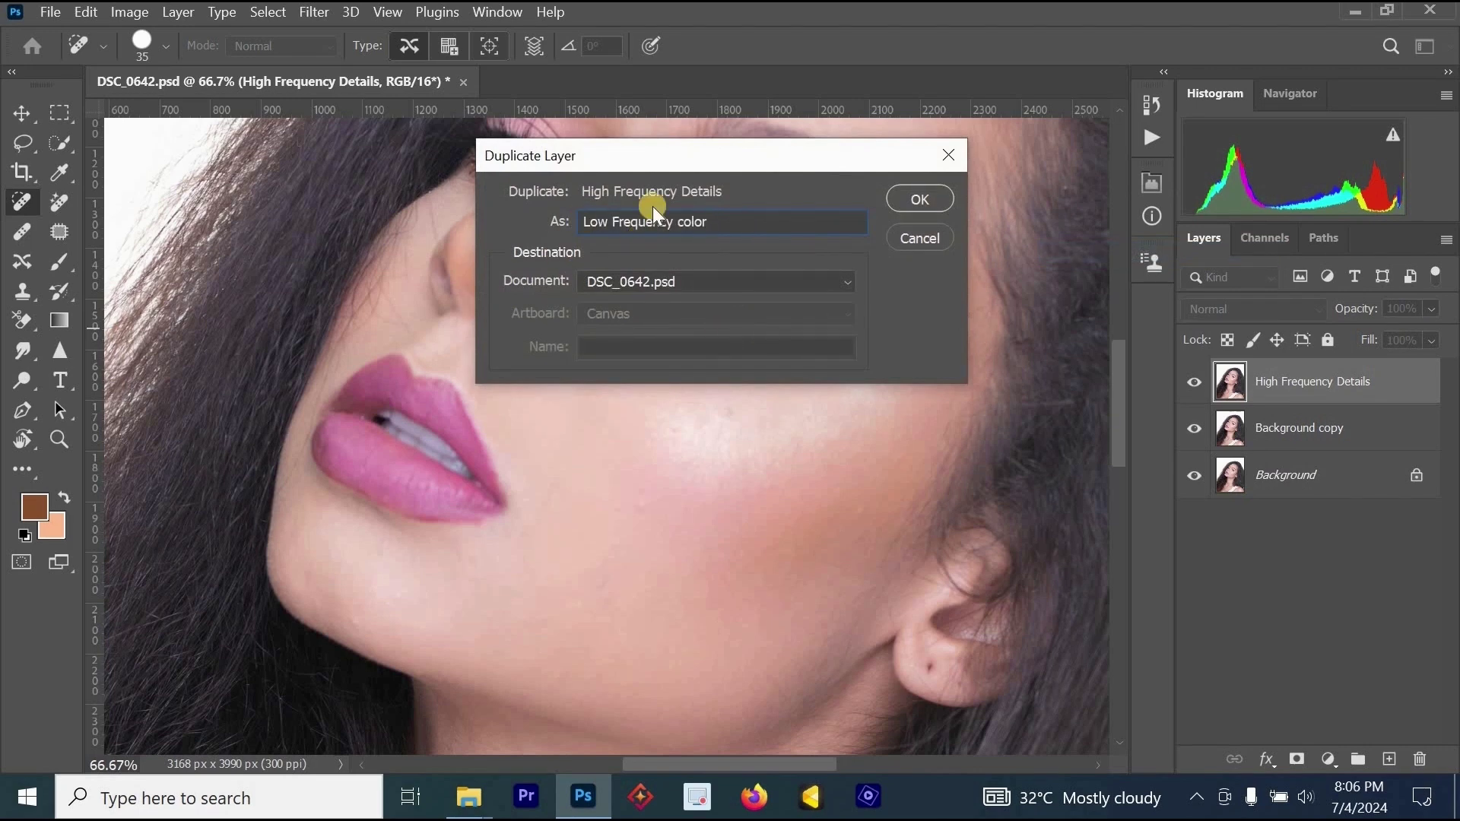
{"action": "left_click", "coordinate": [945, 211]}
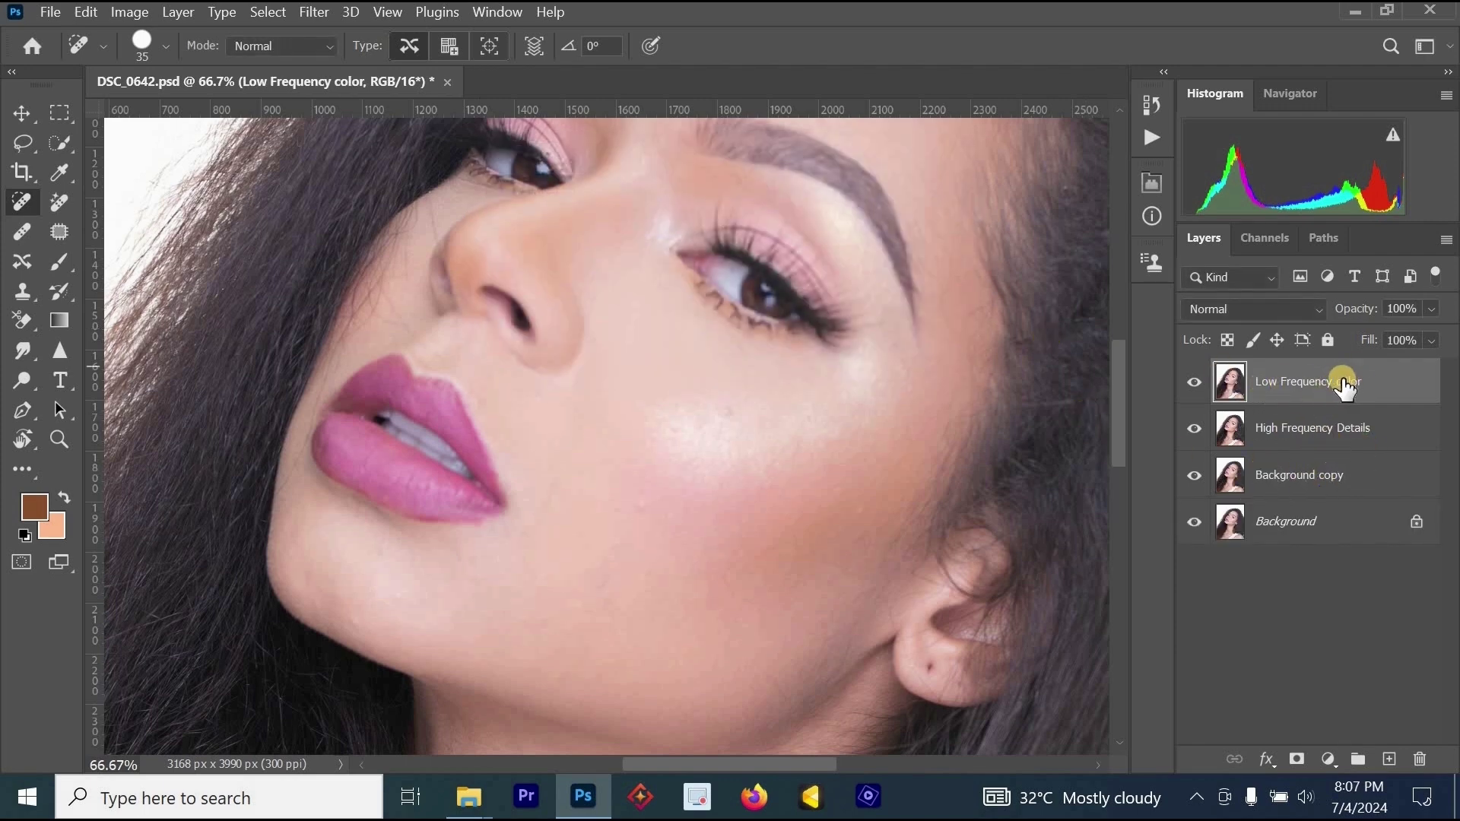
{"action": "left_click_drag", "start_coordinate": [1350, 386], "coordinate": [1333, 429]}
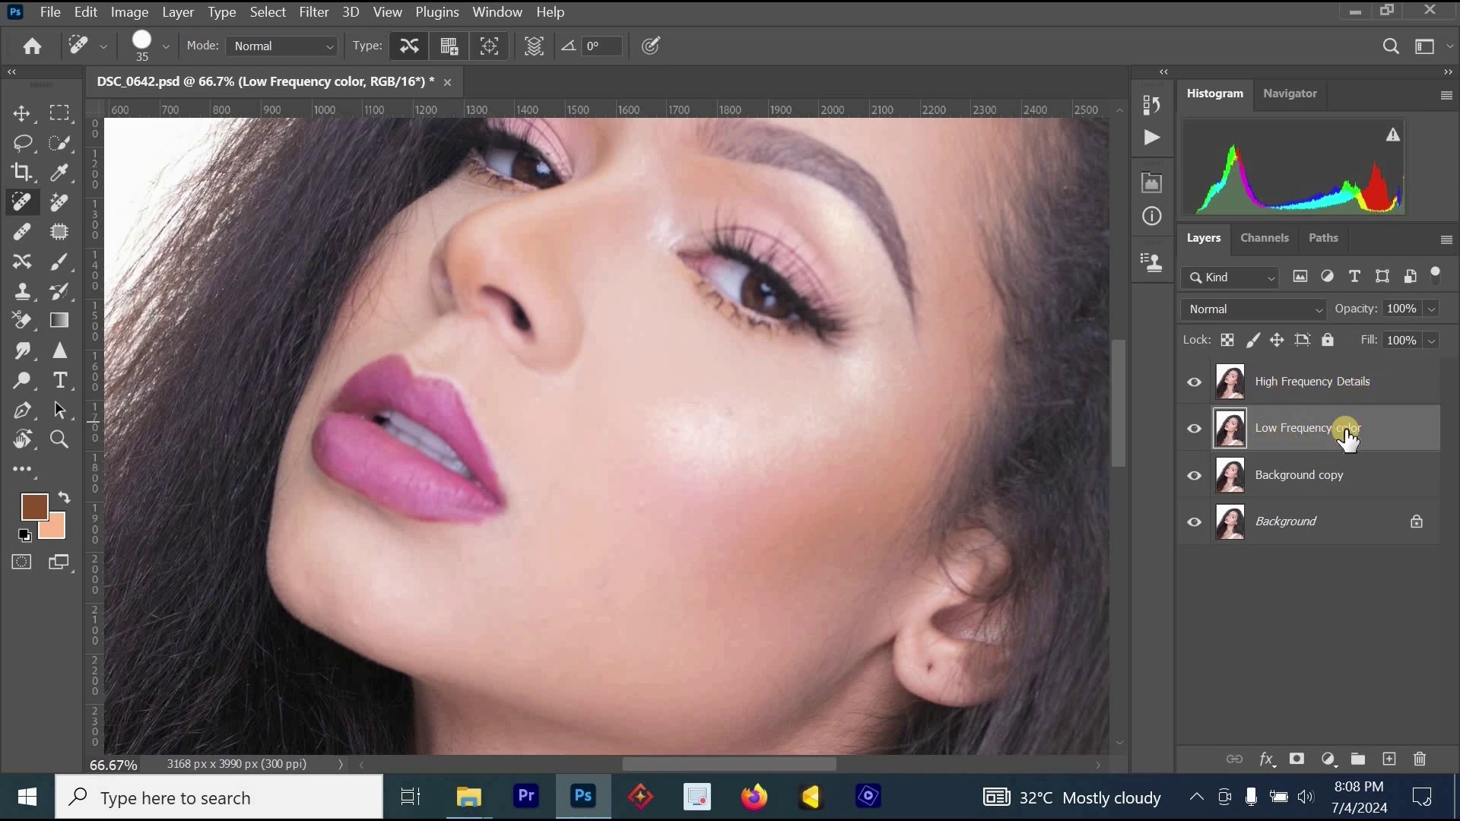
Step: Hide the High Frequency Details layer and apply a Gaussian Blur with a 5-pixel radius to the Low Frequency color layer
{"action": "left_click", "coordinate": [1193, 383]}
{"action": "left_click", "coordinate": [318, 12]}
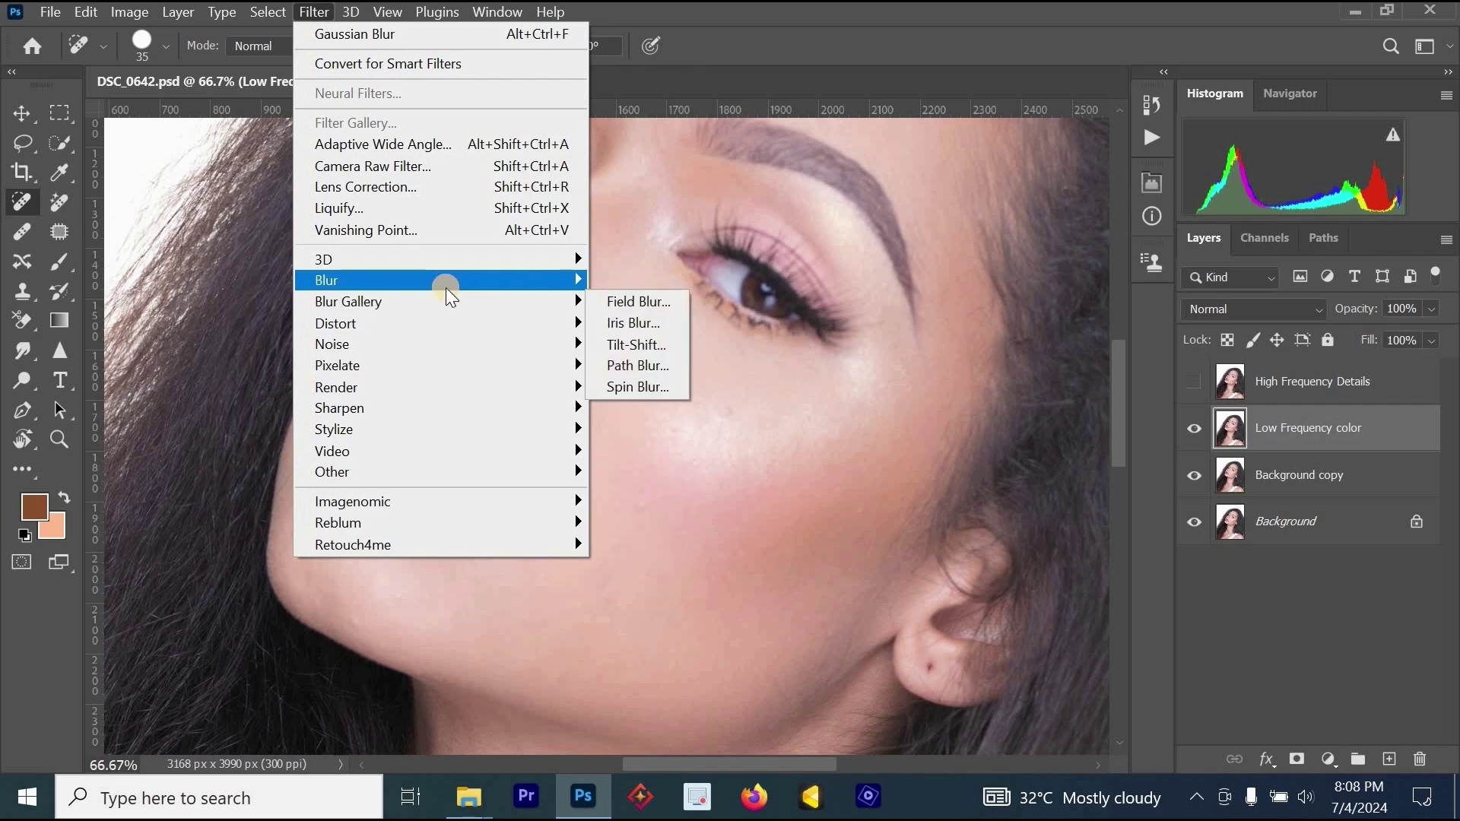
{"action": "mouse_move", "coordinate": [447, 288]}
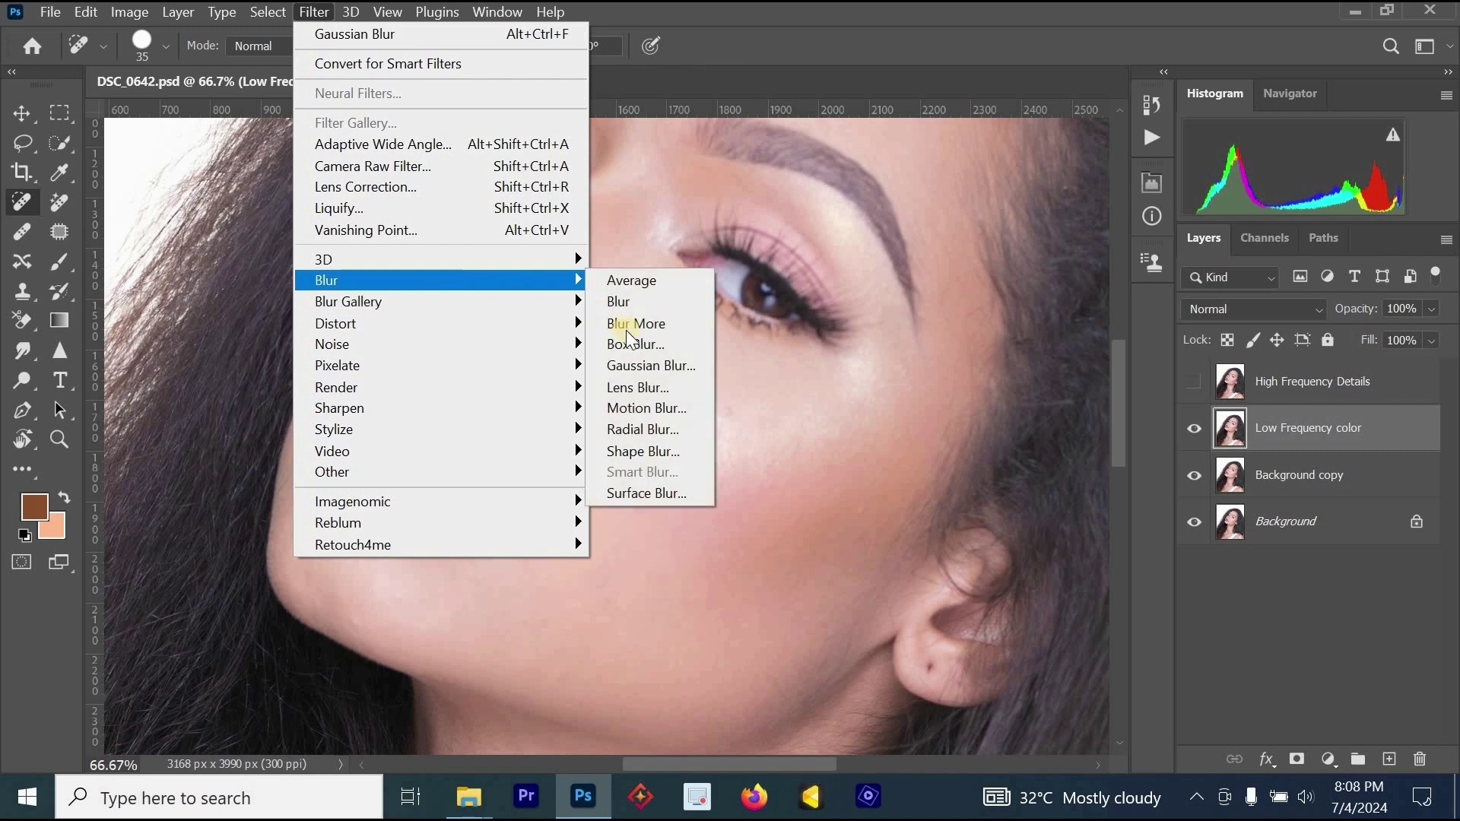
{"action": "left_click", "coordinate": [632, 372]}
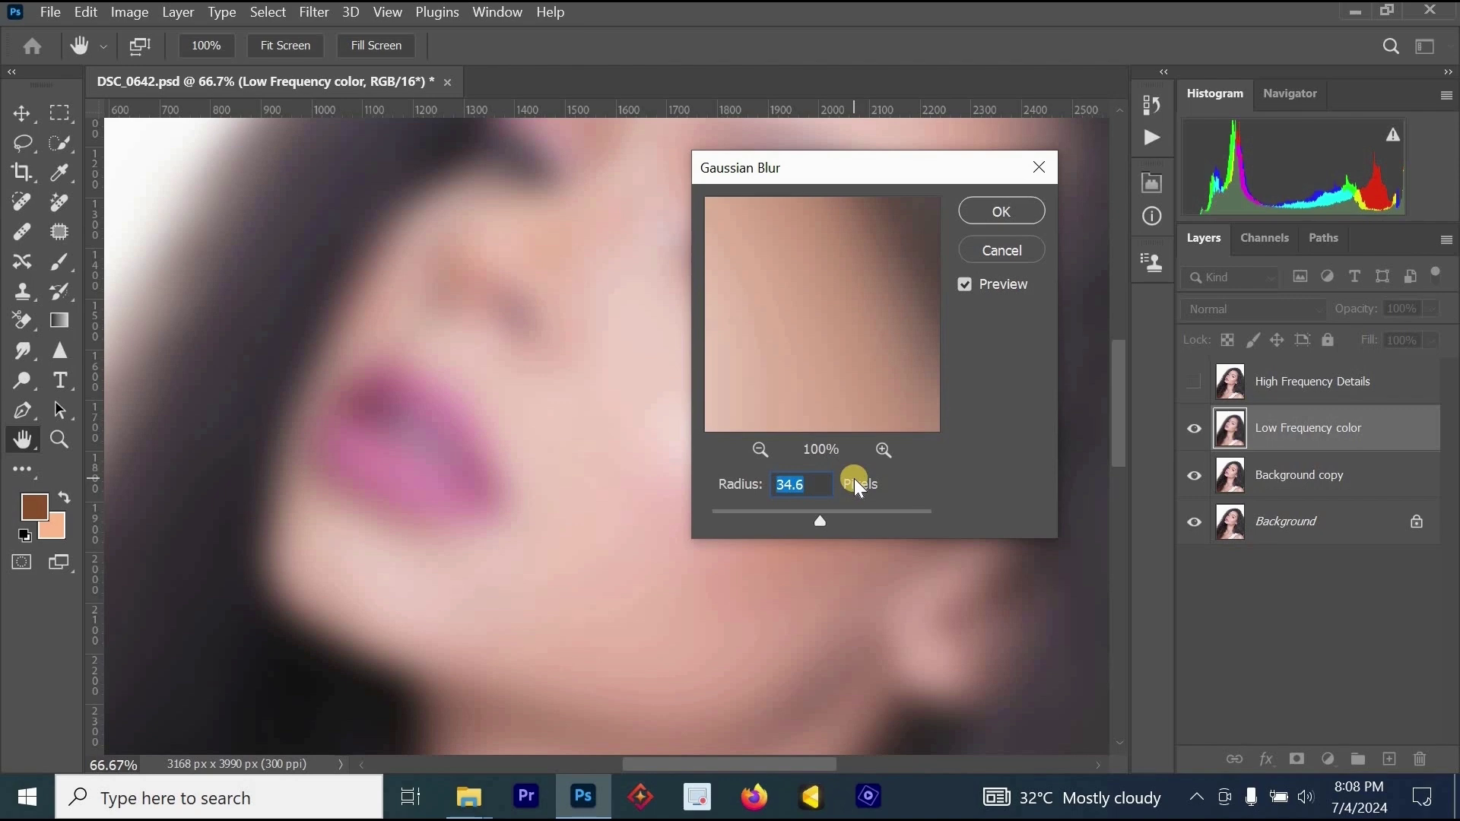
{"action": "type", "text": "5"}
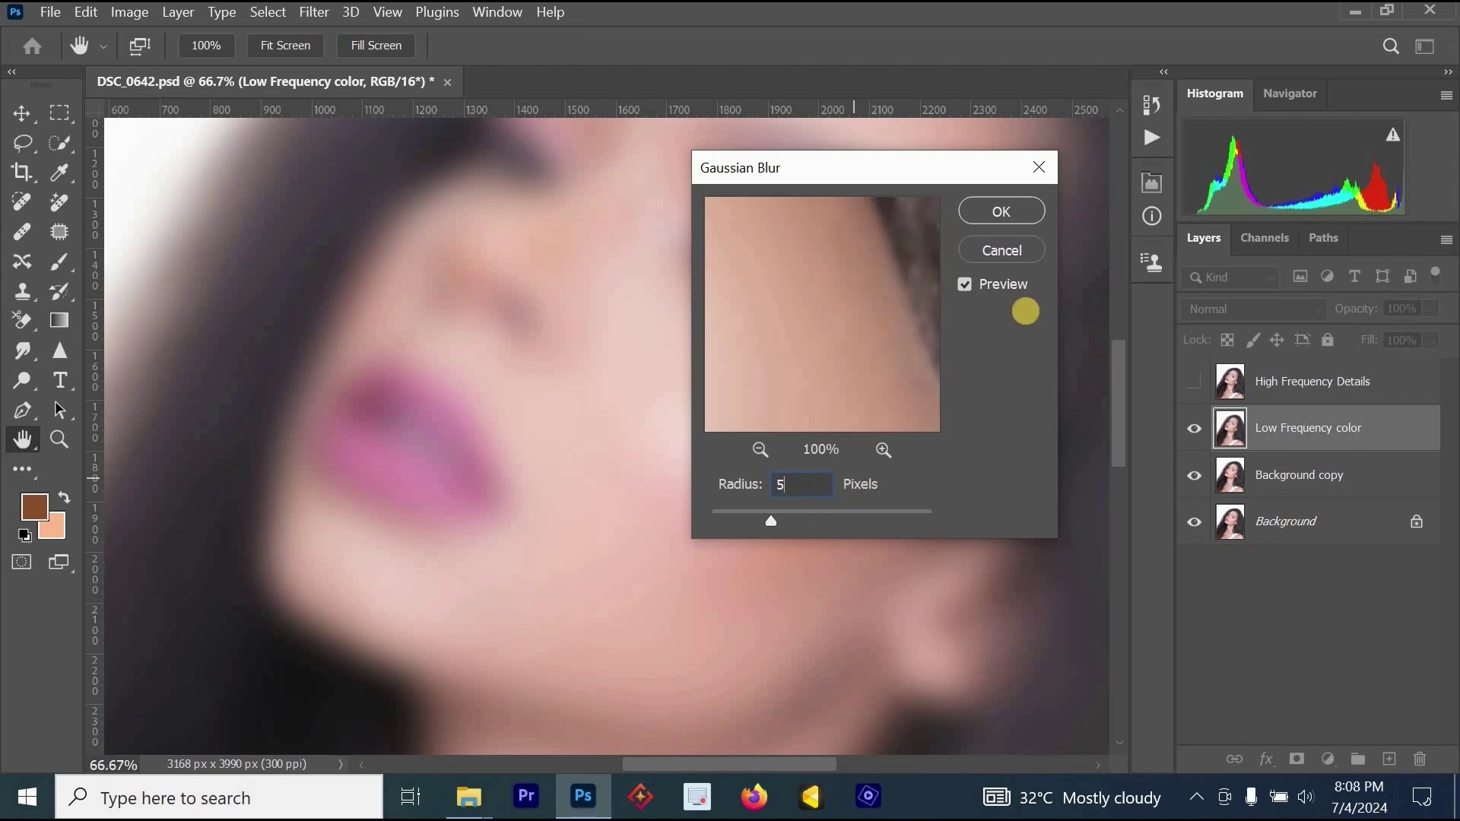
{"action": "left_click", "coordinate": [1011, 208]}
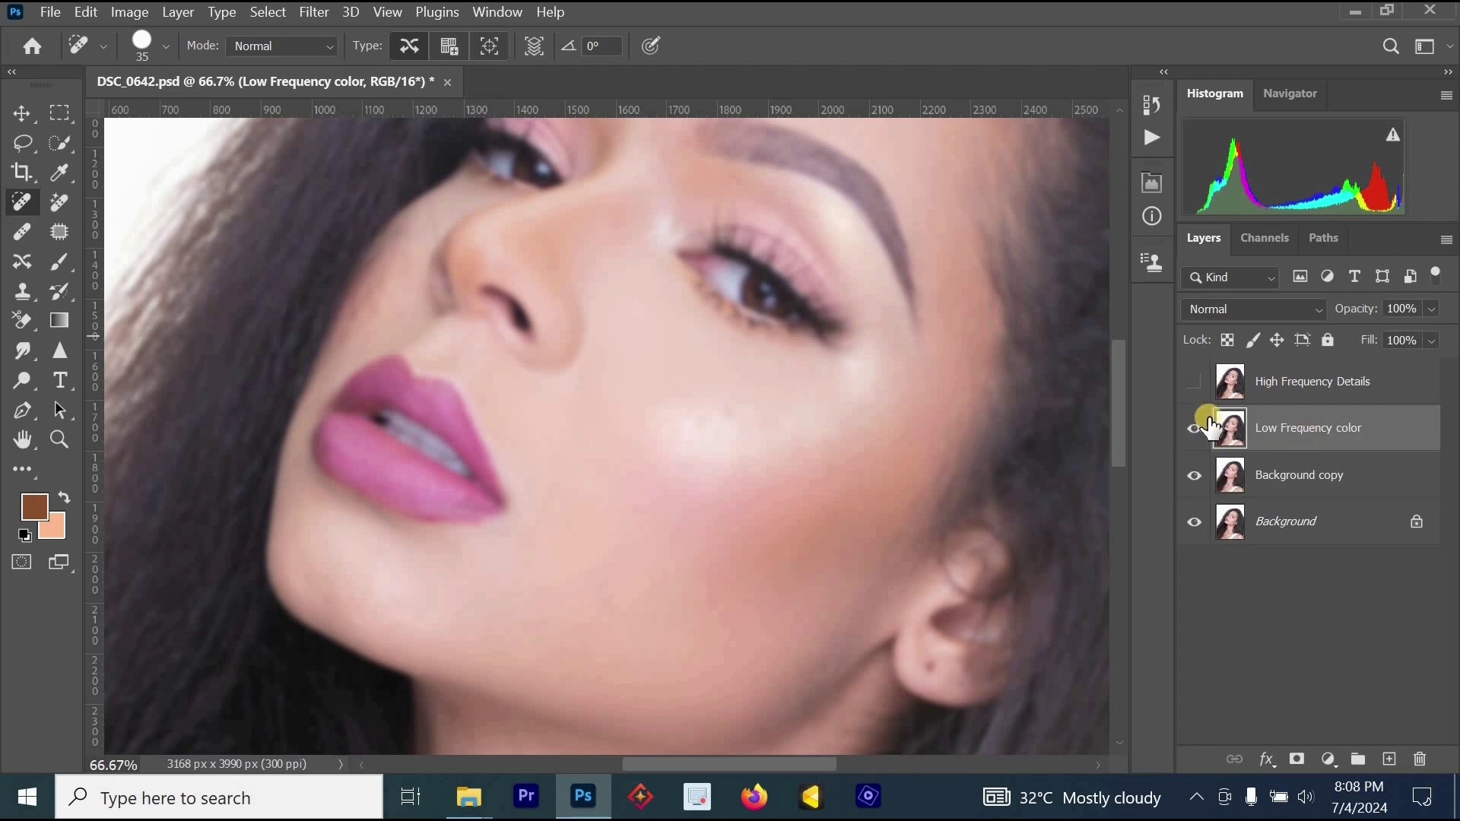
Step: Show the High Frequency Details layer and start Apply Image on it with Low Frequency color as the source layer
{"action": "left_click", "coordinate": [1186, 397]}
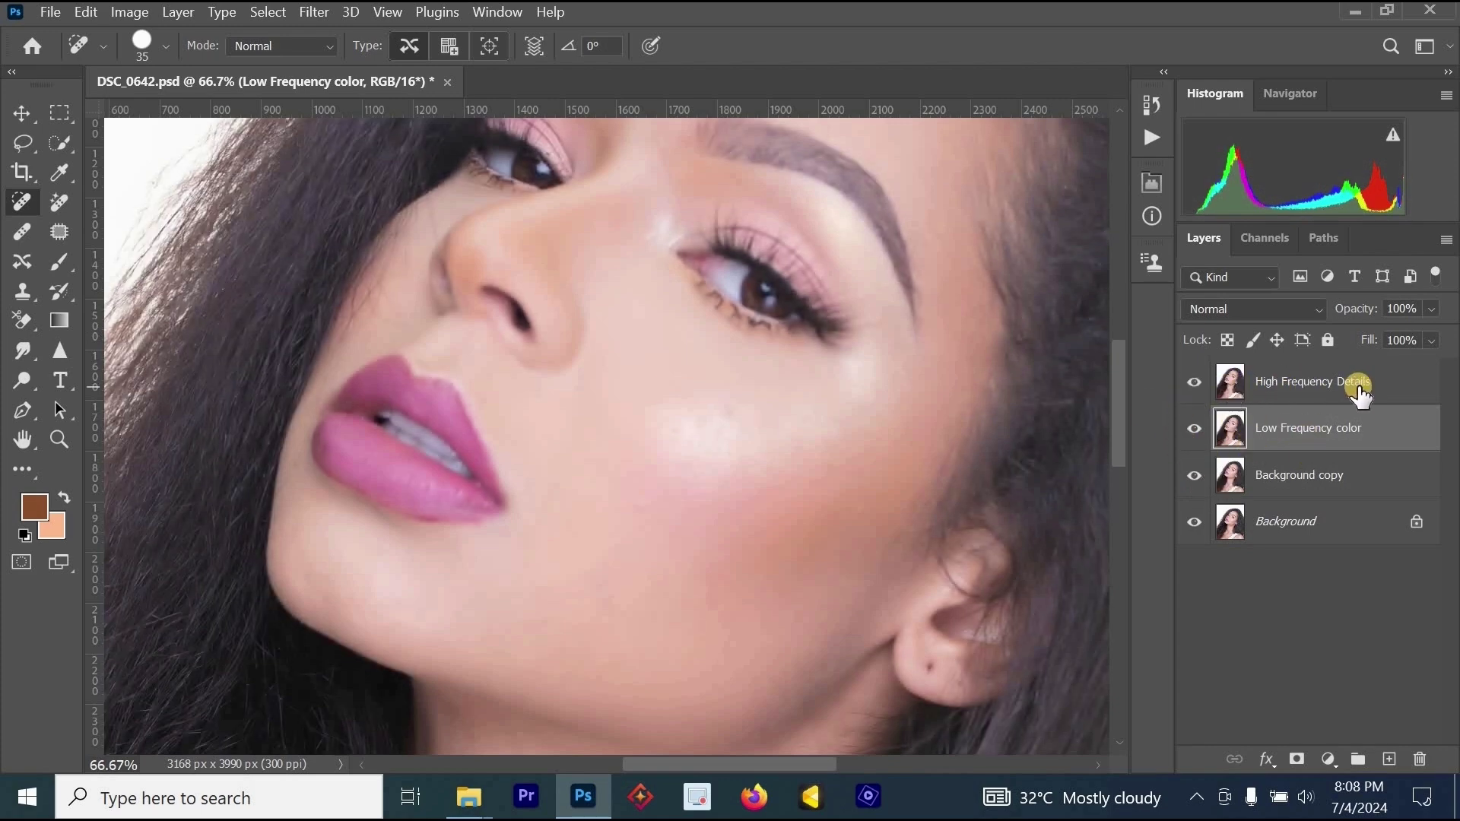
{"action": "left_click", "coordinate": [1333, 382]}
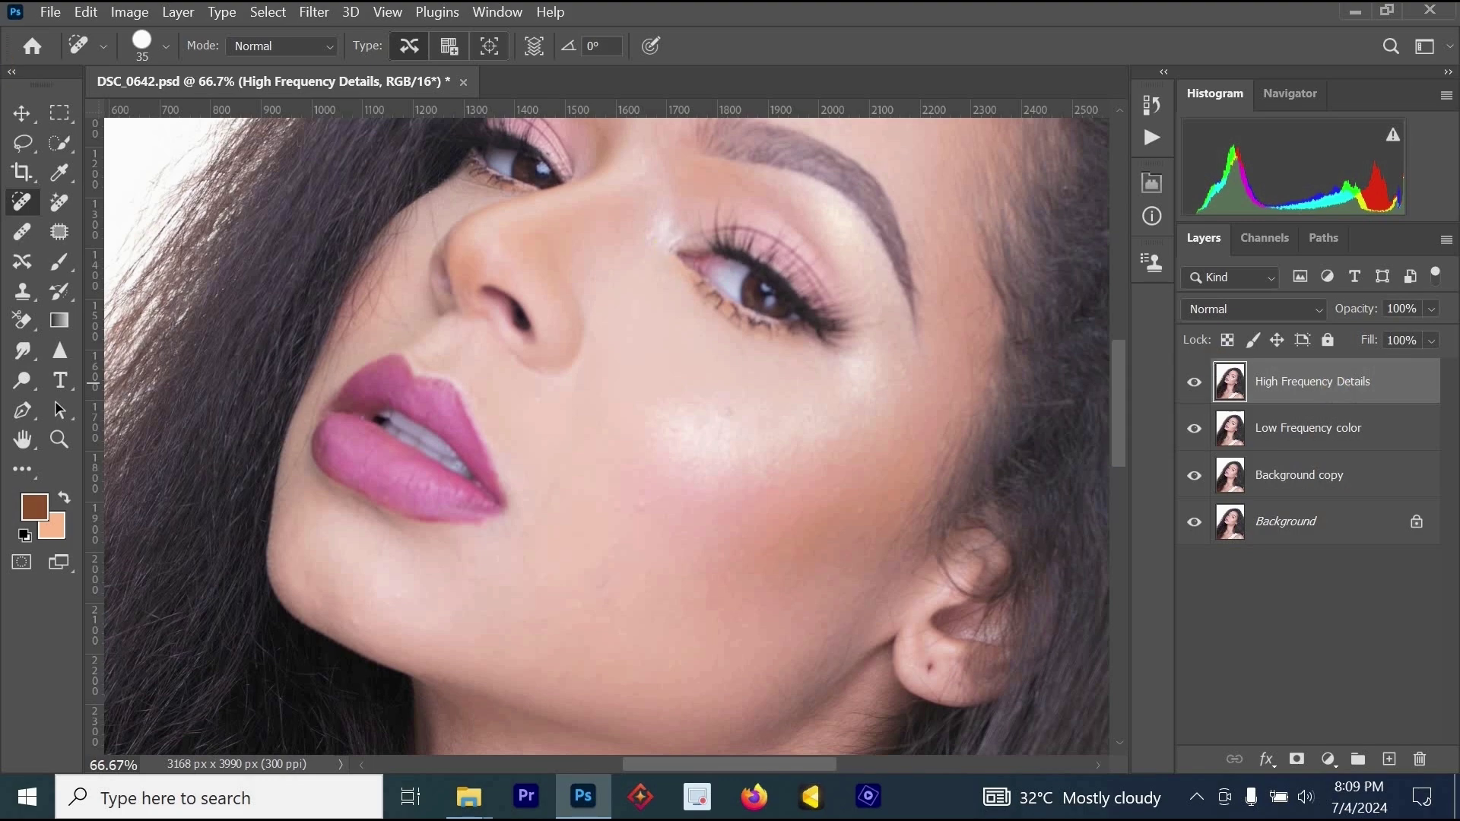
{"action": "left_click", "coordinate": [134, 17]}
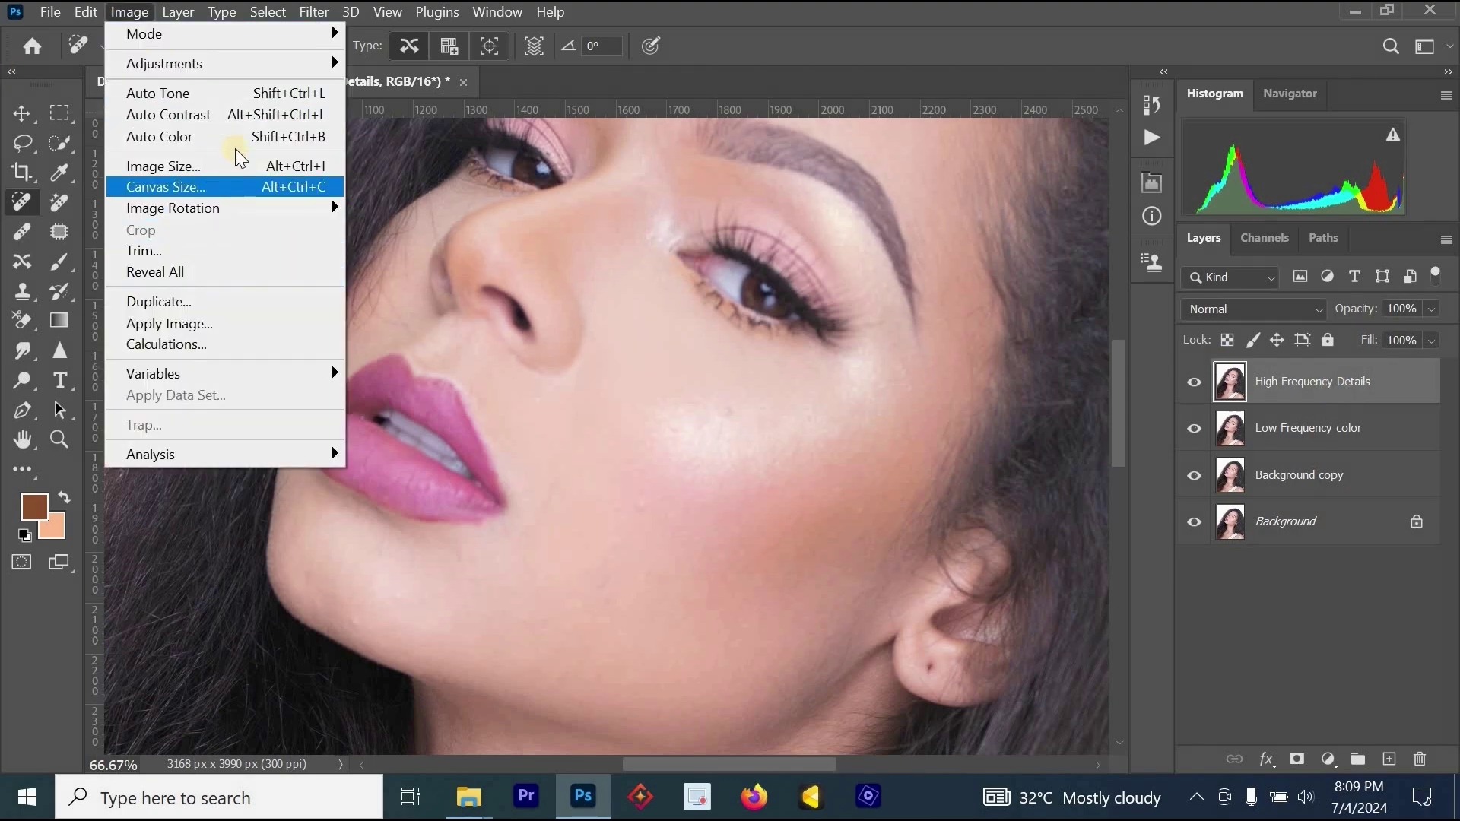
{"action": "left_click", "coordinate": [245, 324]}
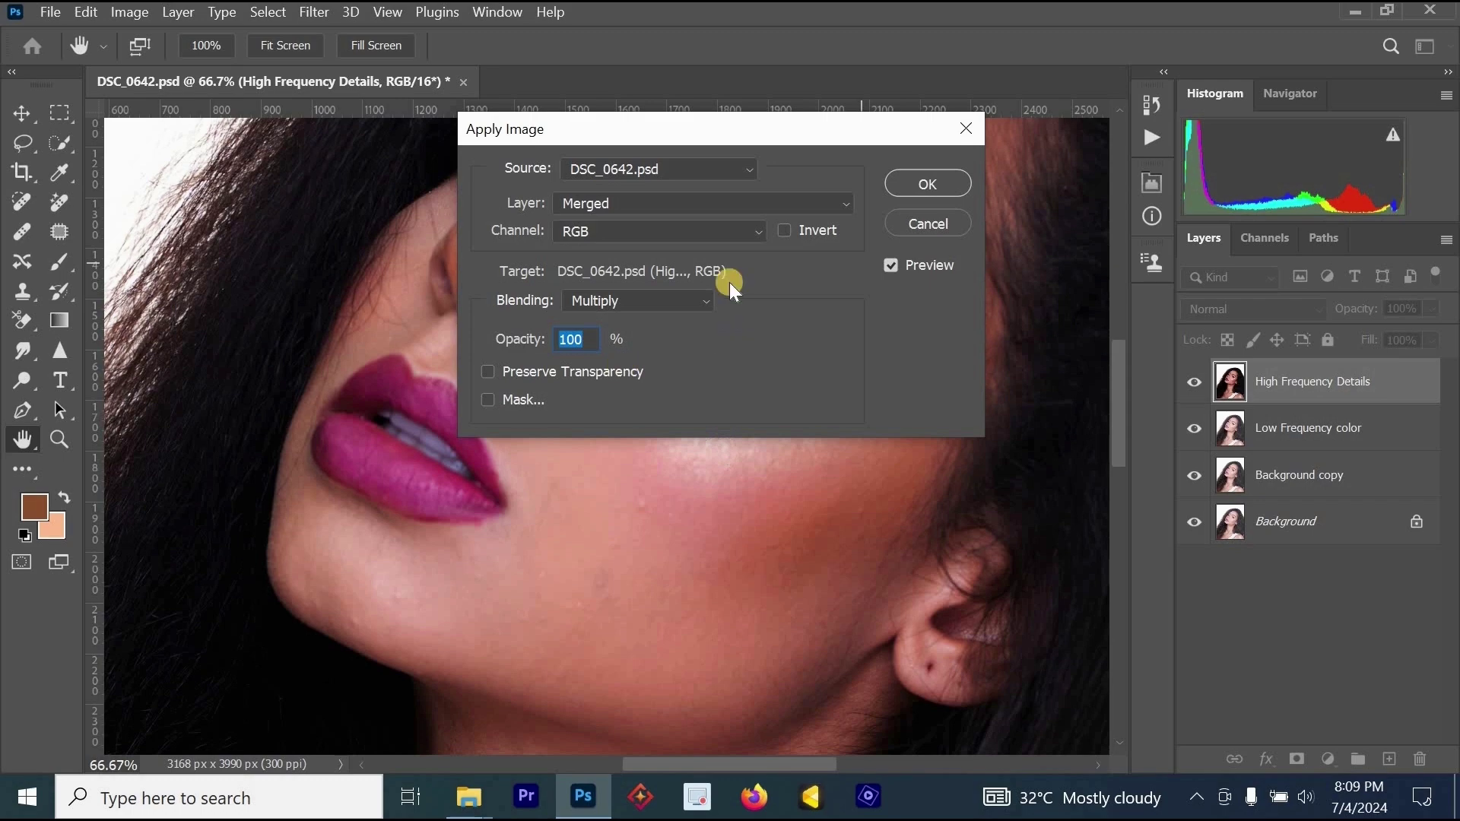
{"action": "left_click_drag", "start_coordinate": [609, 640], "coordinate": [50, 416]}
{"action": "left_click", "coordinate": [251, 375], "text": "alt"}
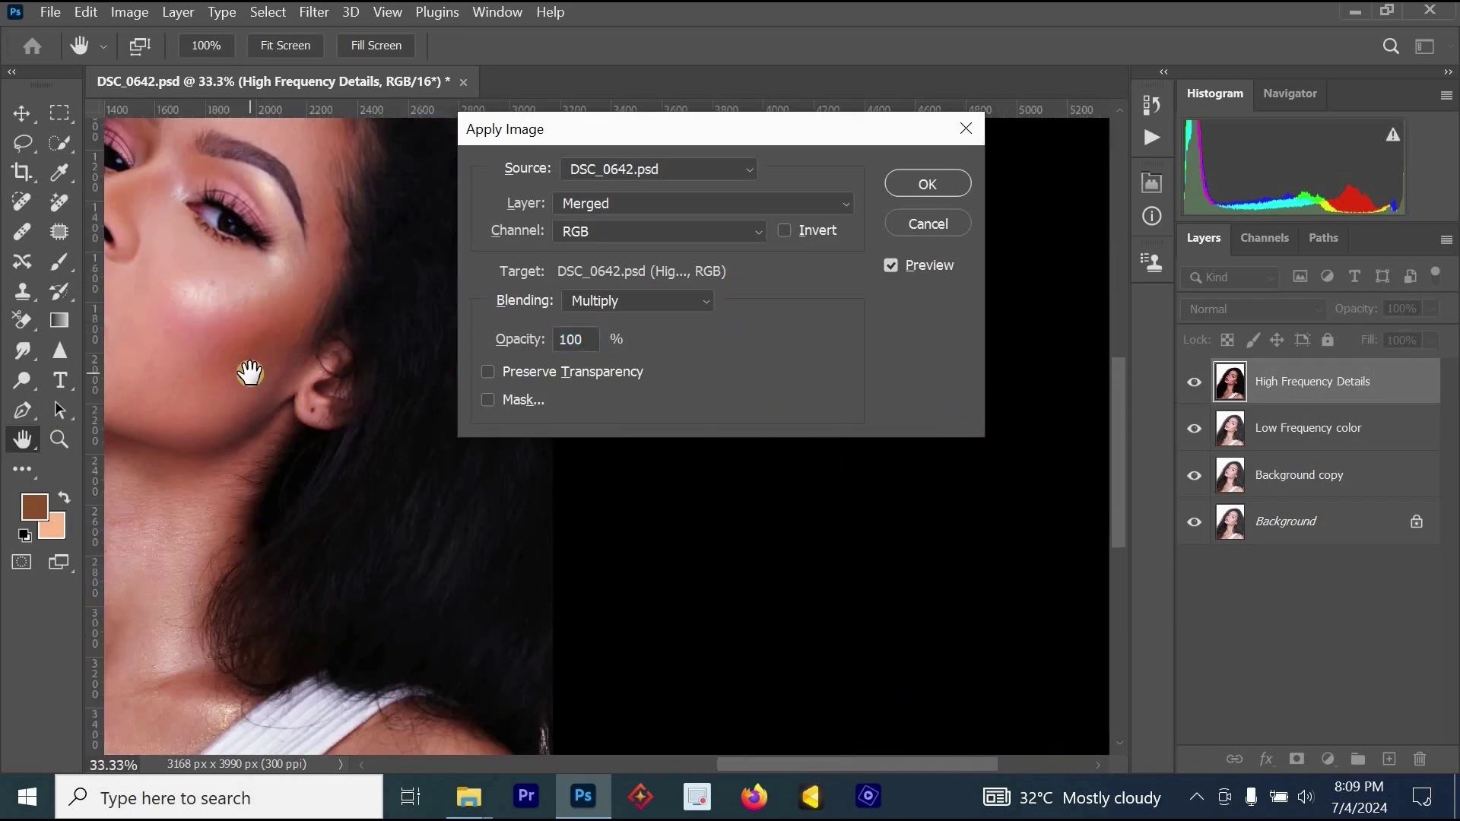
{"action": "left_click_drag", "start_coordinate": [469, 244], "coordinate": [464, 417]}
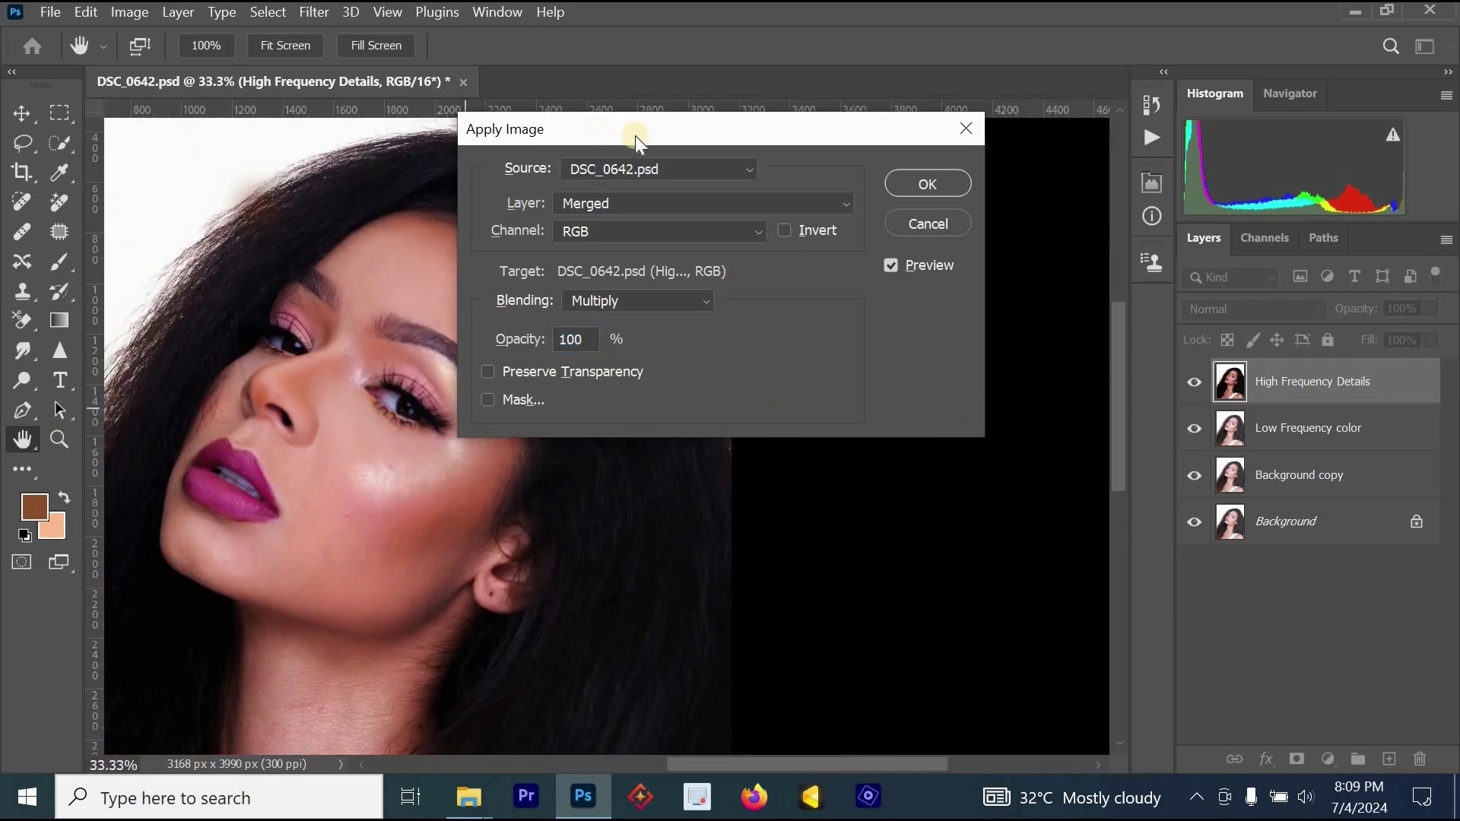
{"action": "left_click_drag", "start_coordinate": [841, 141], "coordinate": [1021, 177]}
{"action": "double_click", "coordinate": [751, 377]}
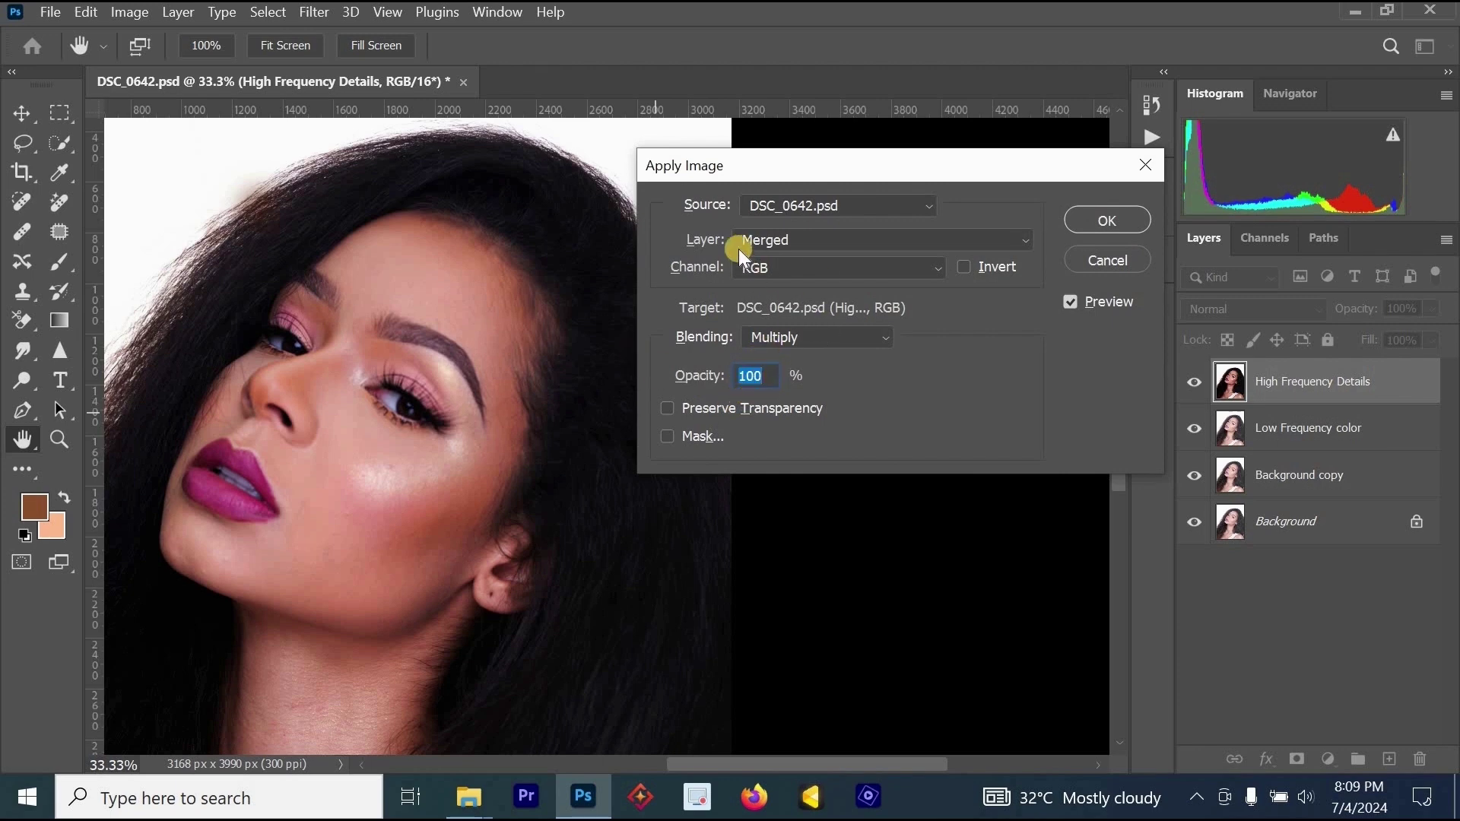
{"action": "left_click", "coordinate": [791, 239]}
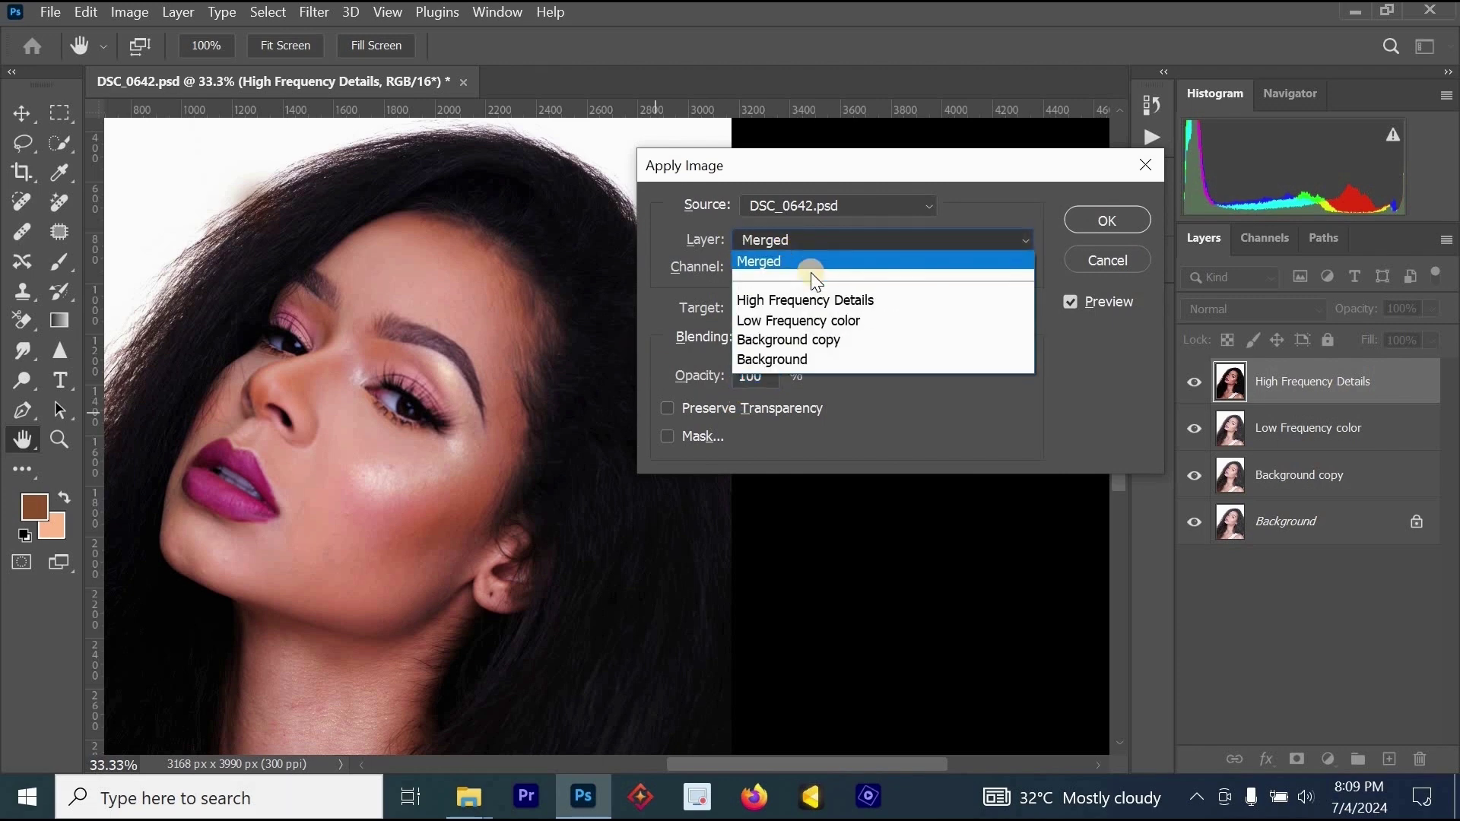
{"action": "left_click", "coordinate": [810, 323]}
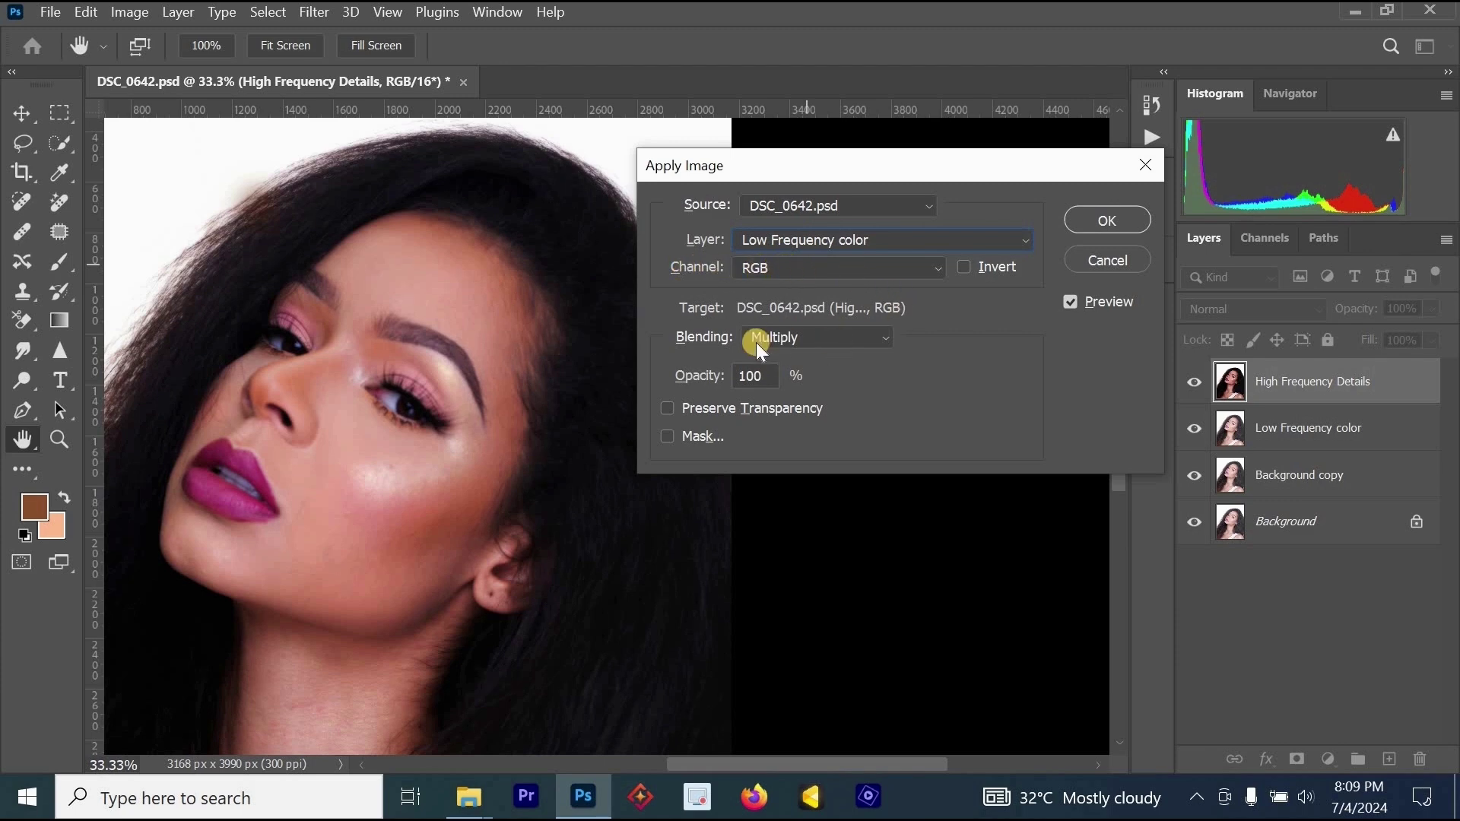
Step: Complete Apply Image with Subtract blending, scale 2 and offset 128, and set the High Frequency Details layer's blend mode to Linear Light
{"action": "left_click", "coordinate": [806, 341]}
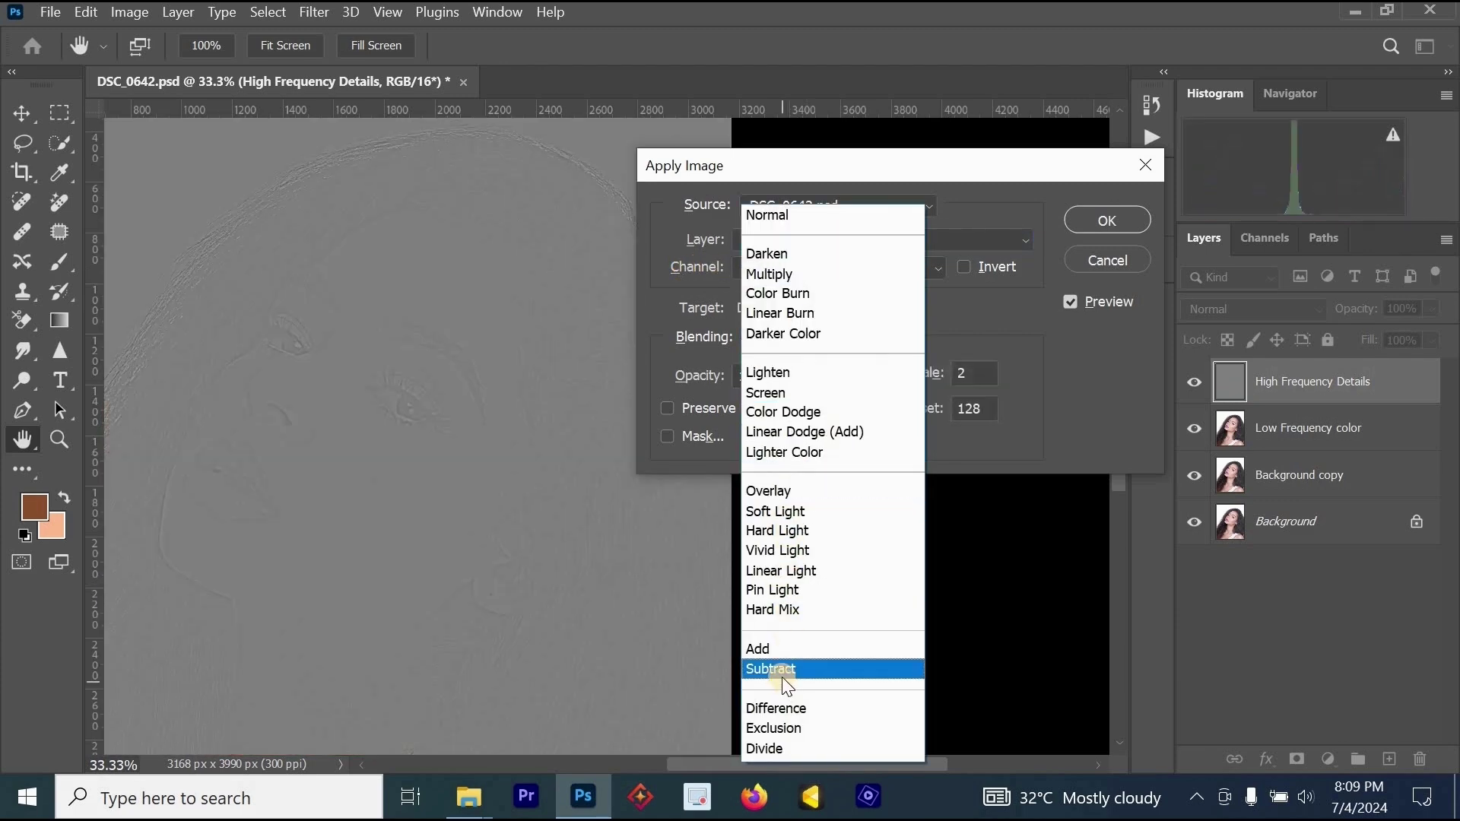
{"action": "left_click", "coordinate": [783, 671]}
{"action": "left_click_drag", "start_coordinate": [423, 457], "coordinate": [655, 515]}
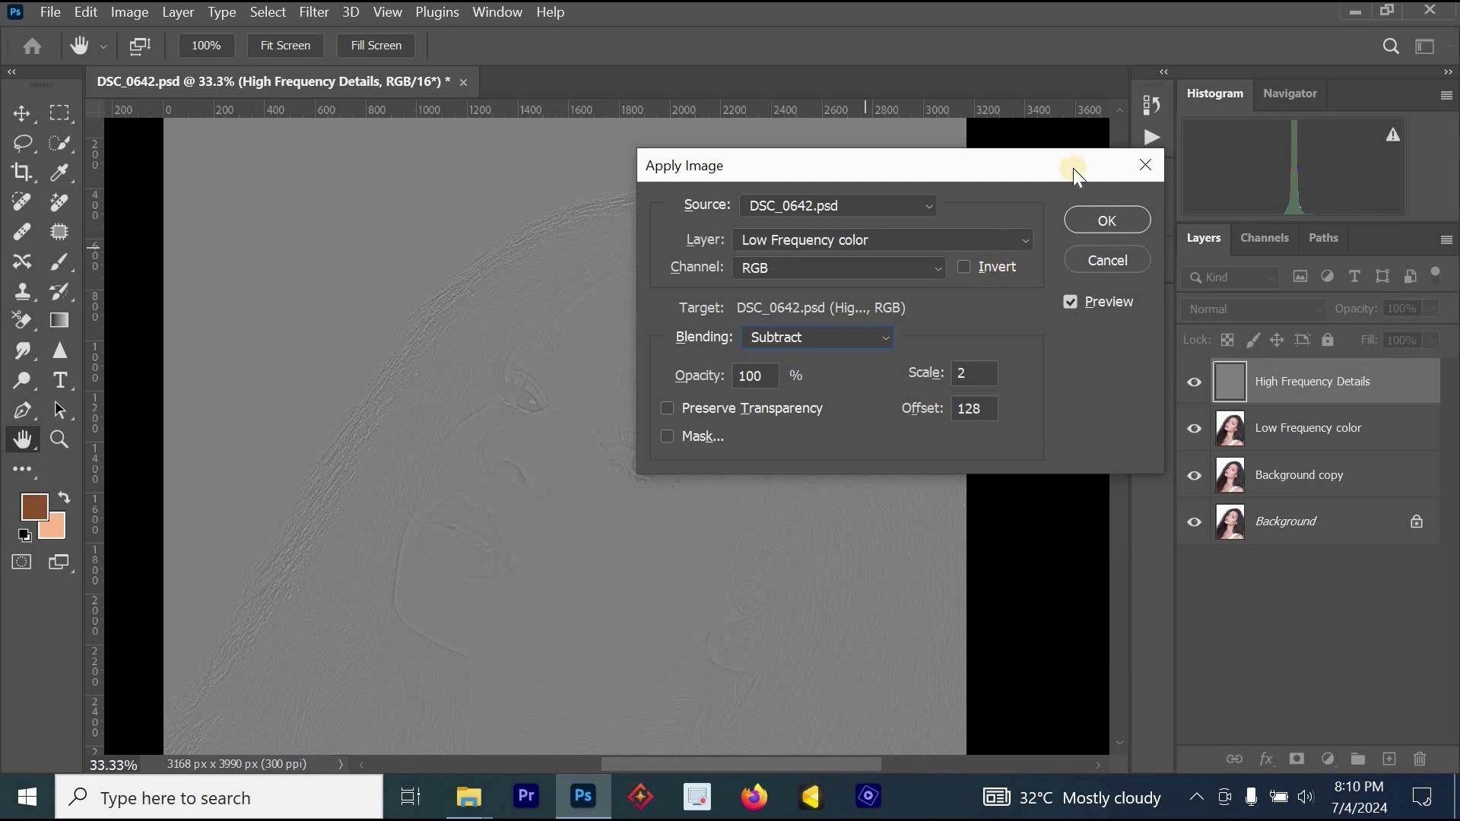
{"action": "left_click", "coordinate": [1107, 220]}
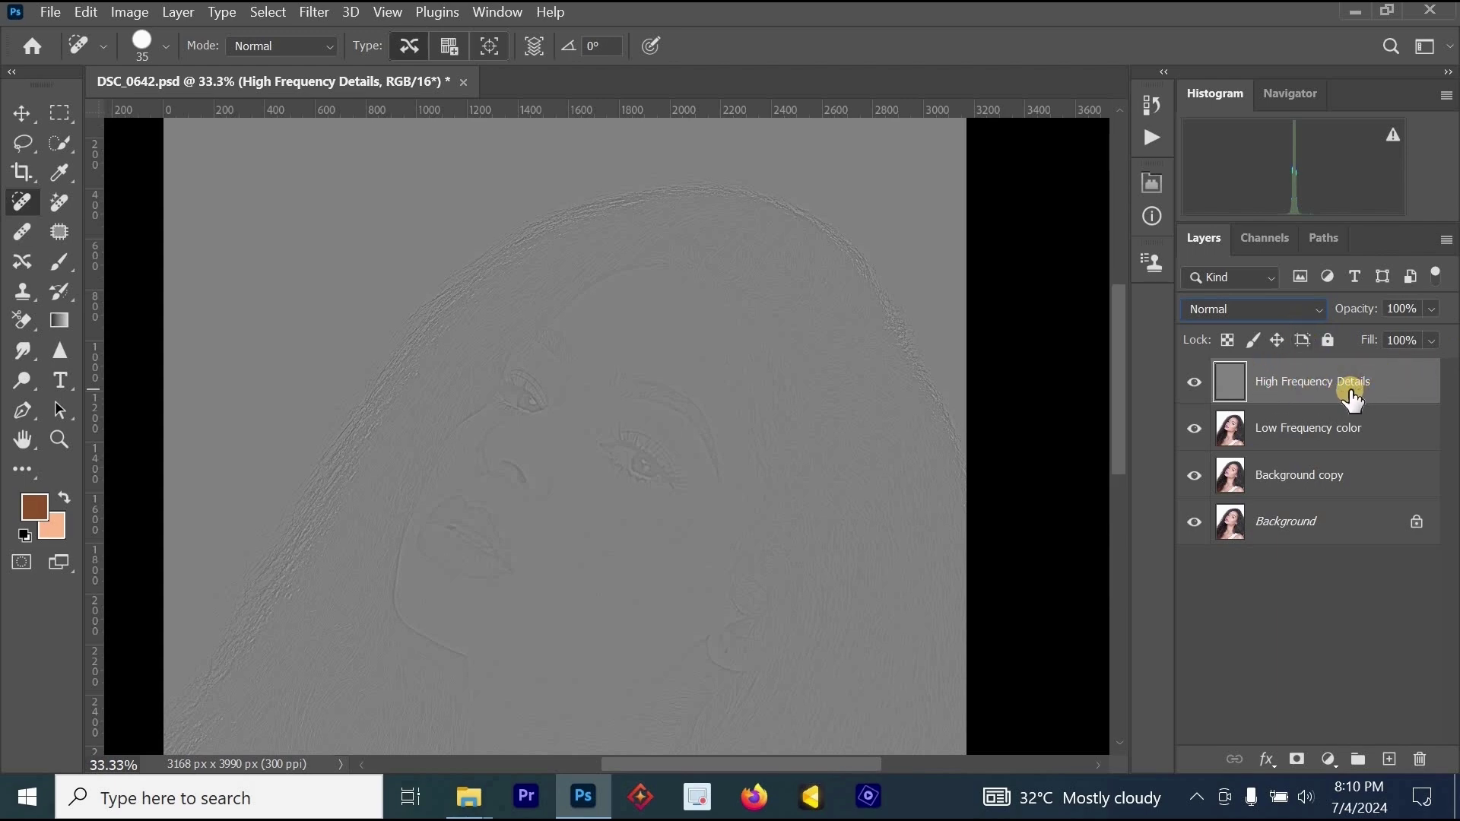
{"action": "left_click", "coordinate": [1262, 315]}
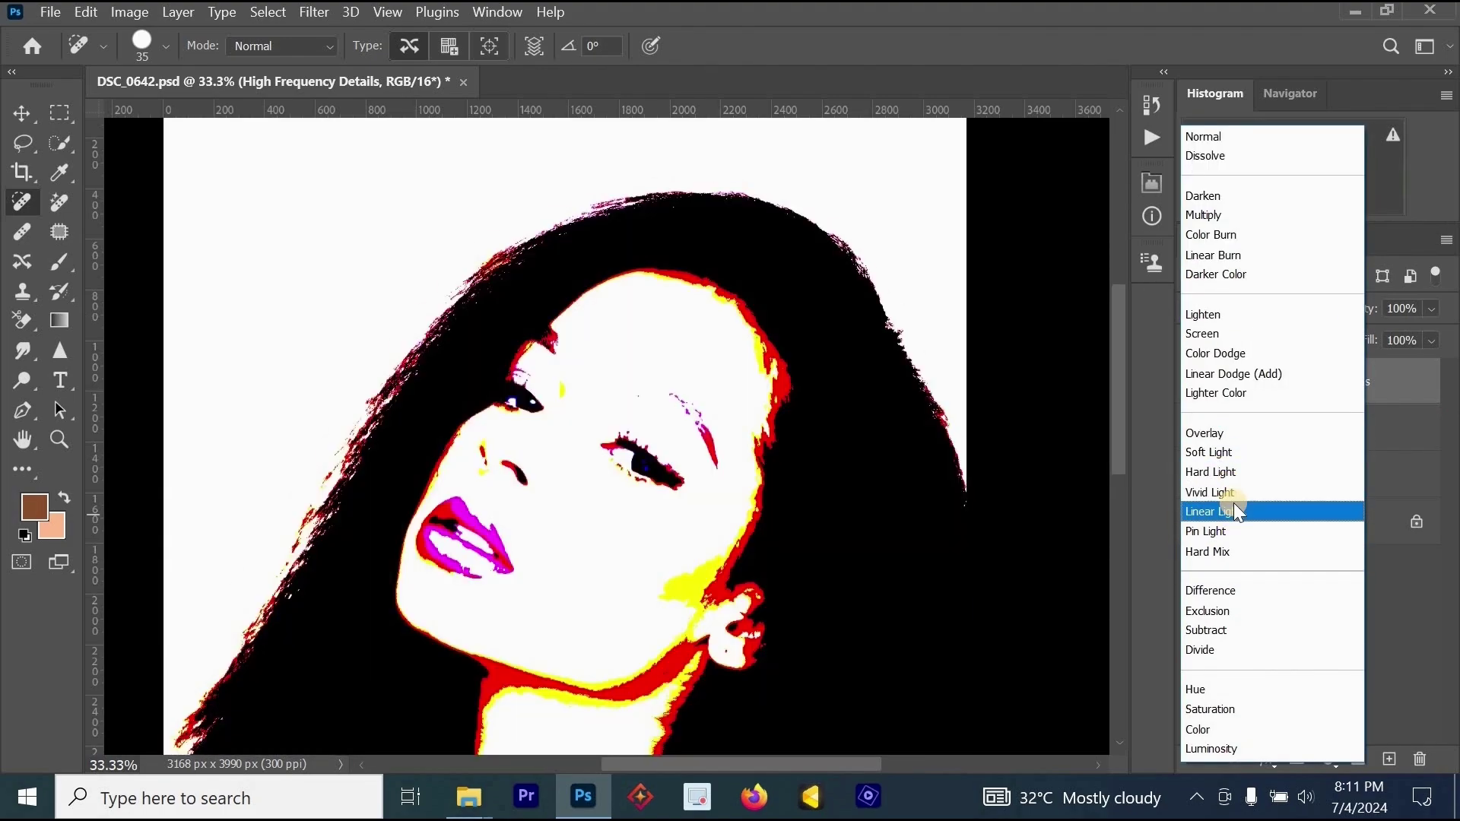
{"action": "left_click", "coordinate": [1234, 509]}
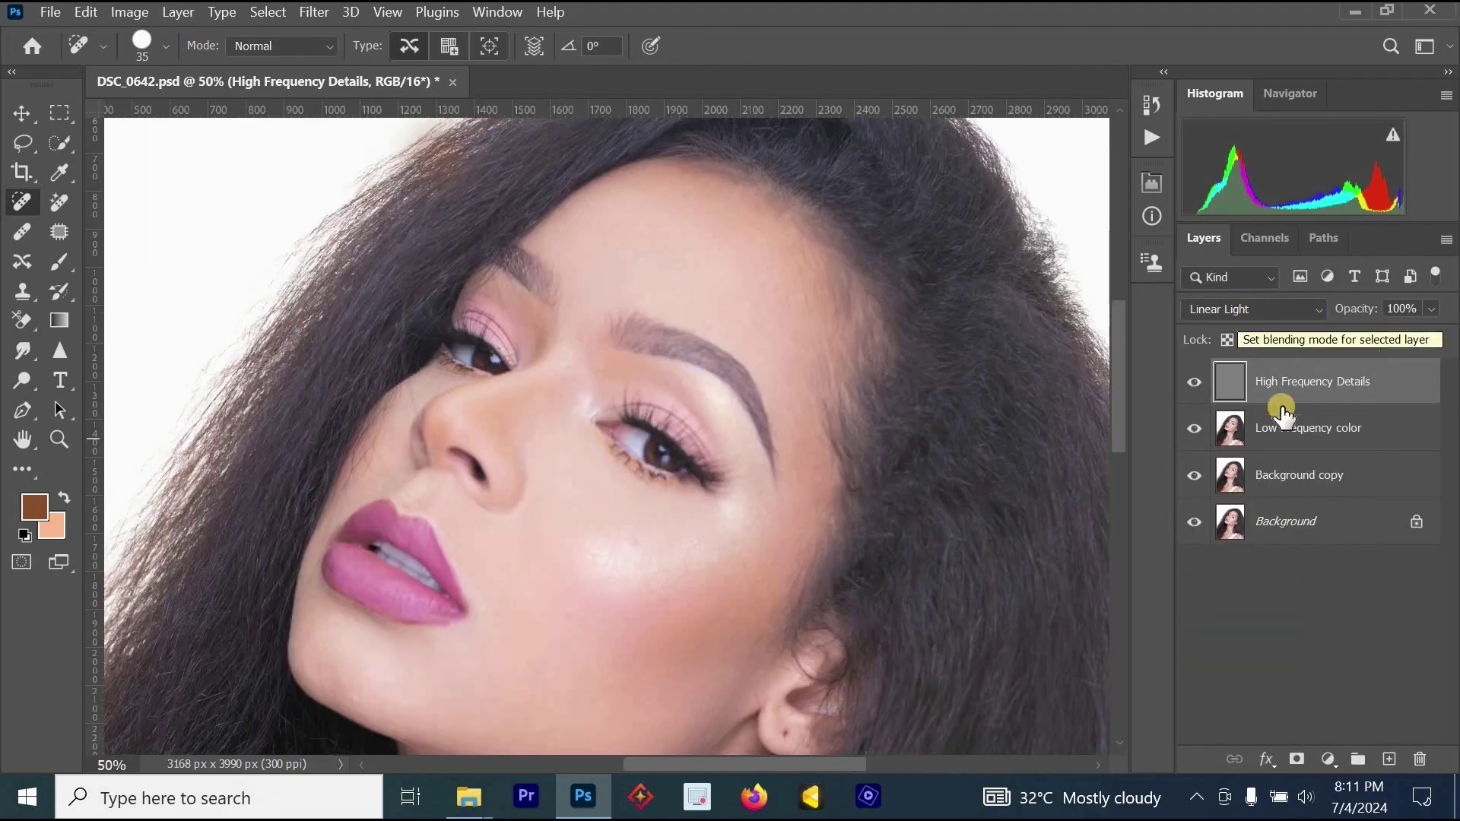
Step: Convert the Low Frequency color layer to a smart object
{"action": "left_click", "coordinate": [1303, 431]}
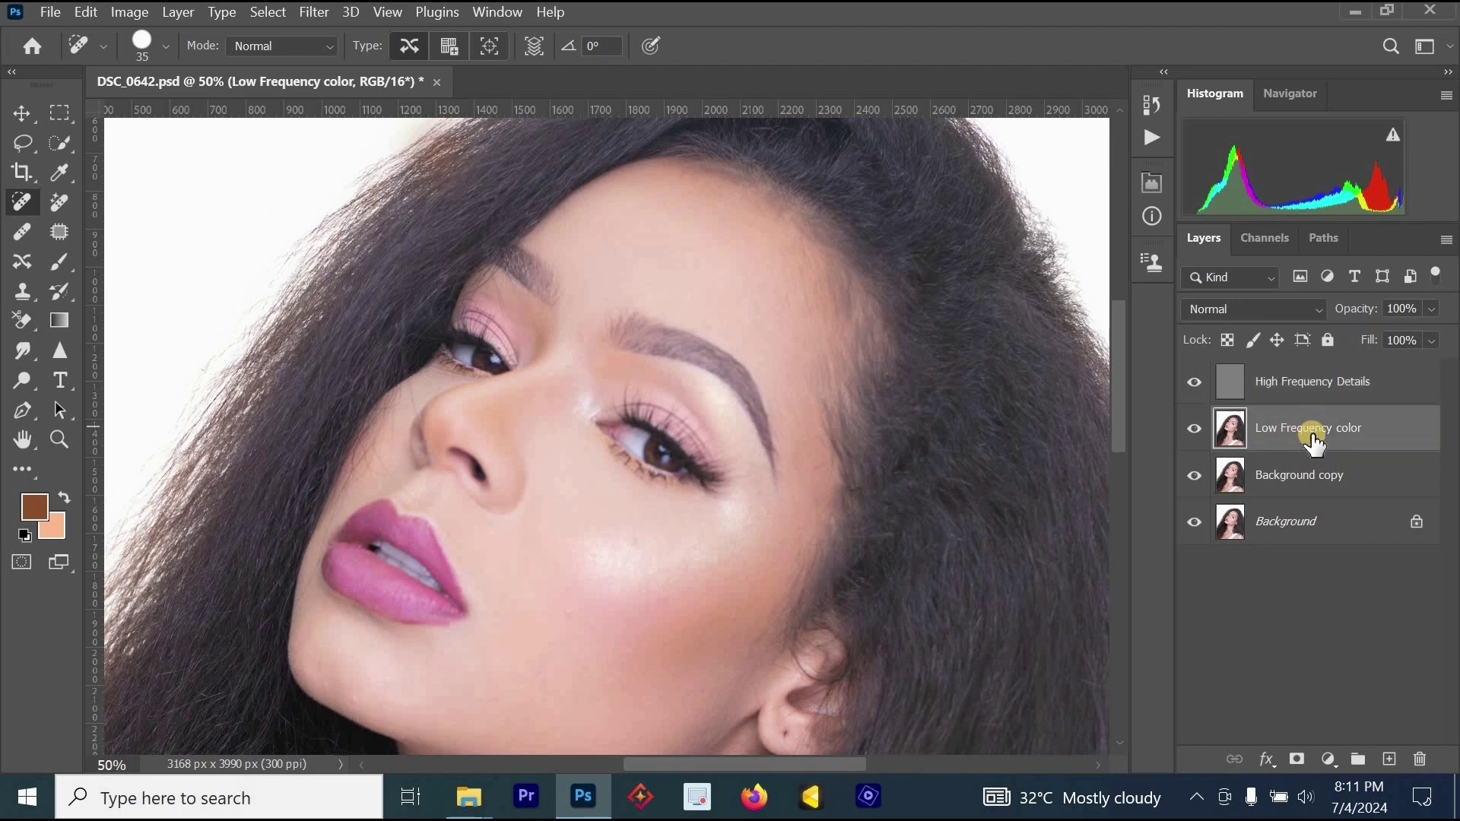
{"action": "right_click", "coordinate": [1358, 434]}
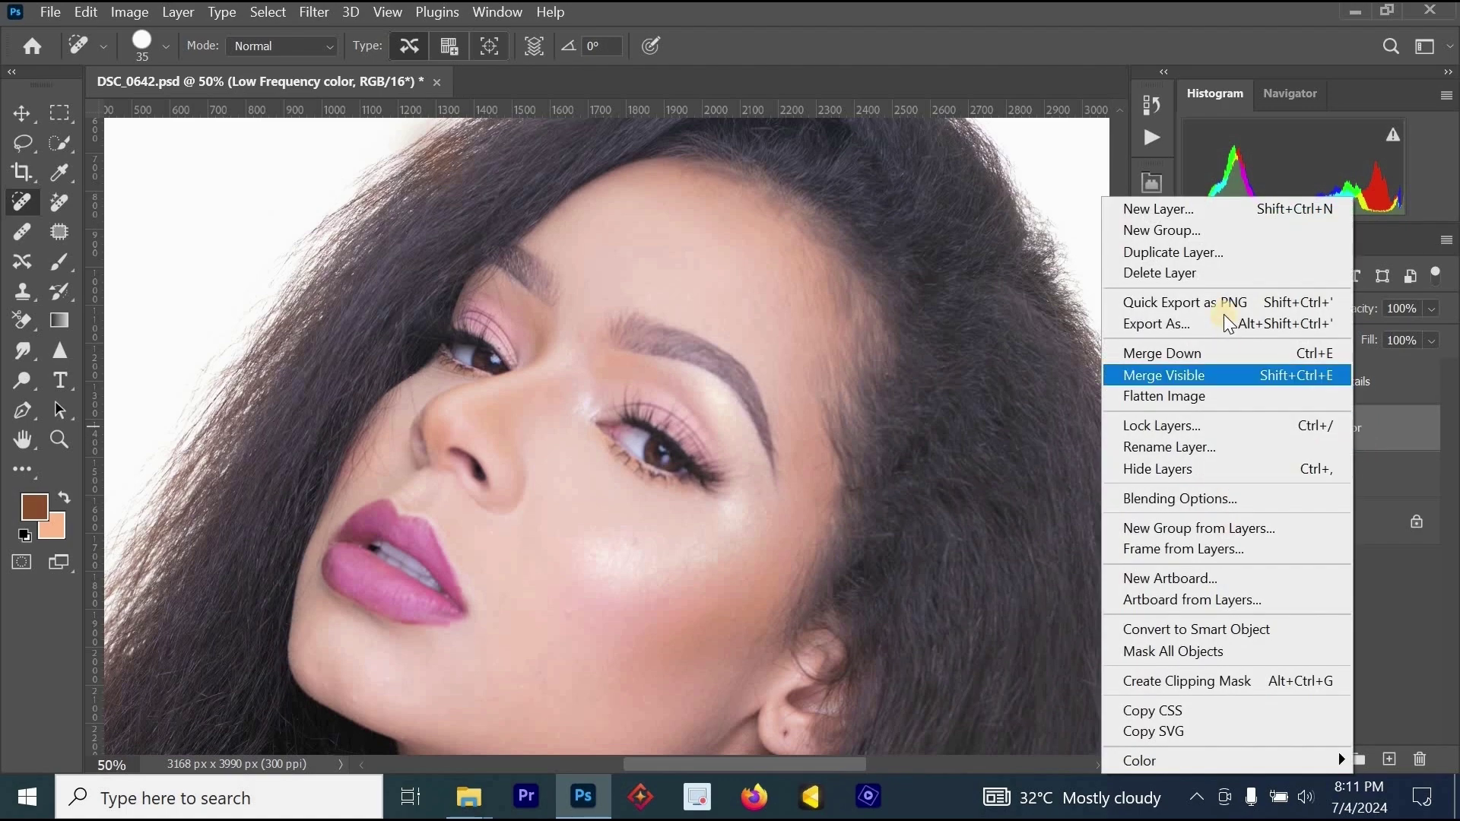
{"action": "left_click", "coordinate": [1210, 631]}
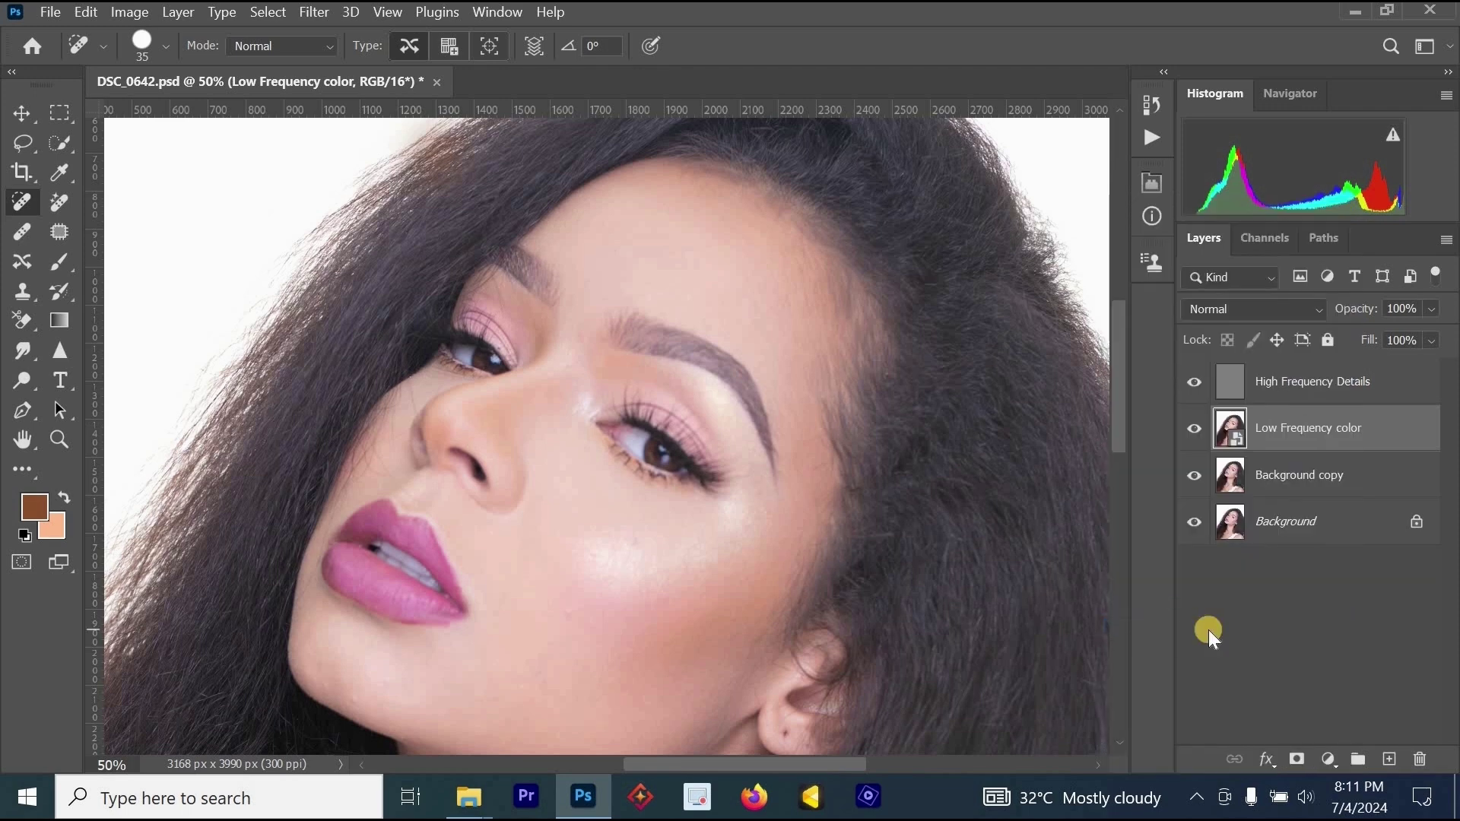
Step: Start a Gaussian Blur on the Low Frequency color smart object with a 45.6-pixel radius and inspect its effect on the face and neck
{"action": "left_click", "coordinate": [314, 12]}
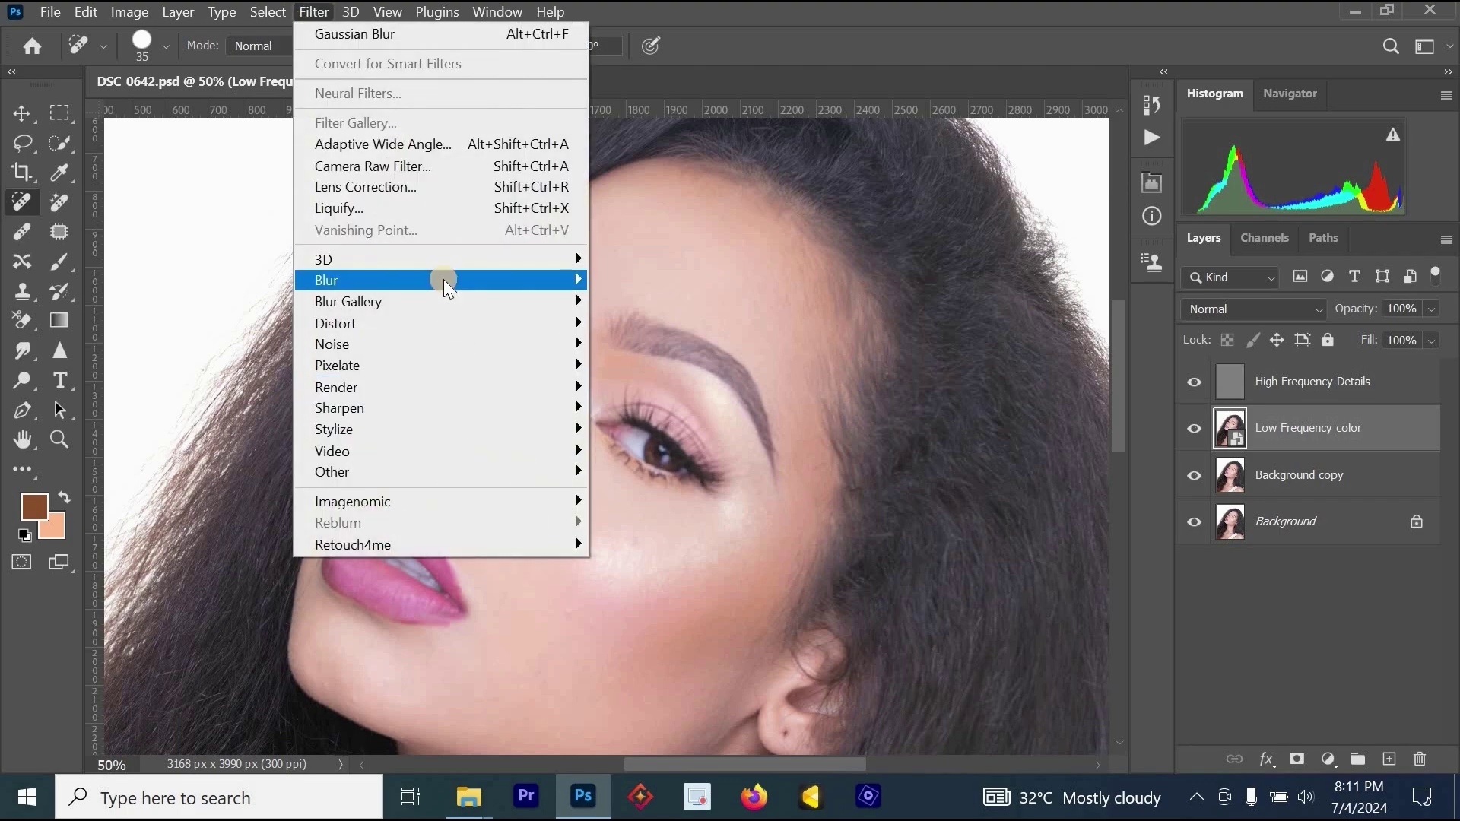
{"action": "mouse_move", "coordinate": [594, 286]}
{"action": "left_click", "coordinate": [683, 363]}
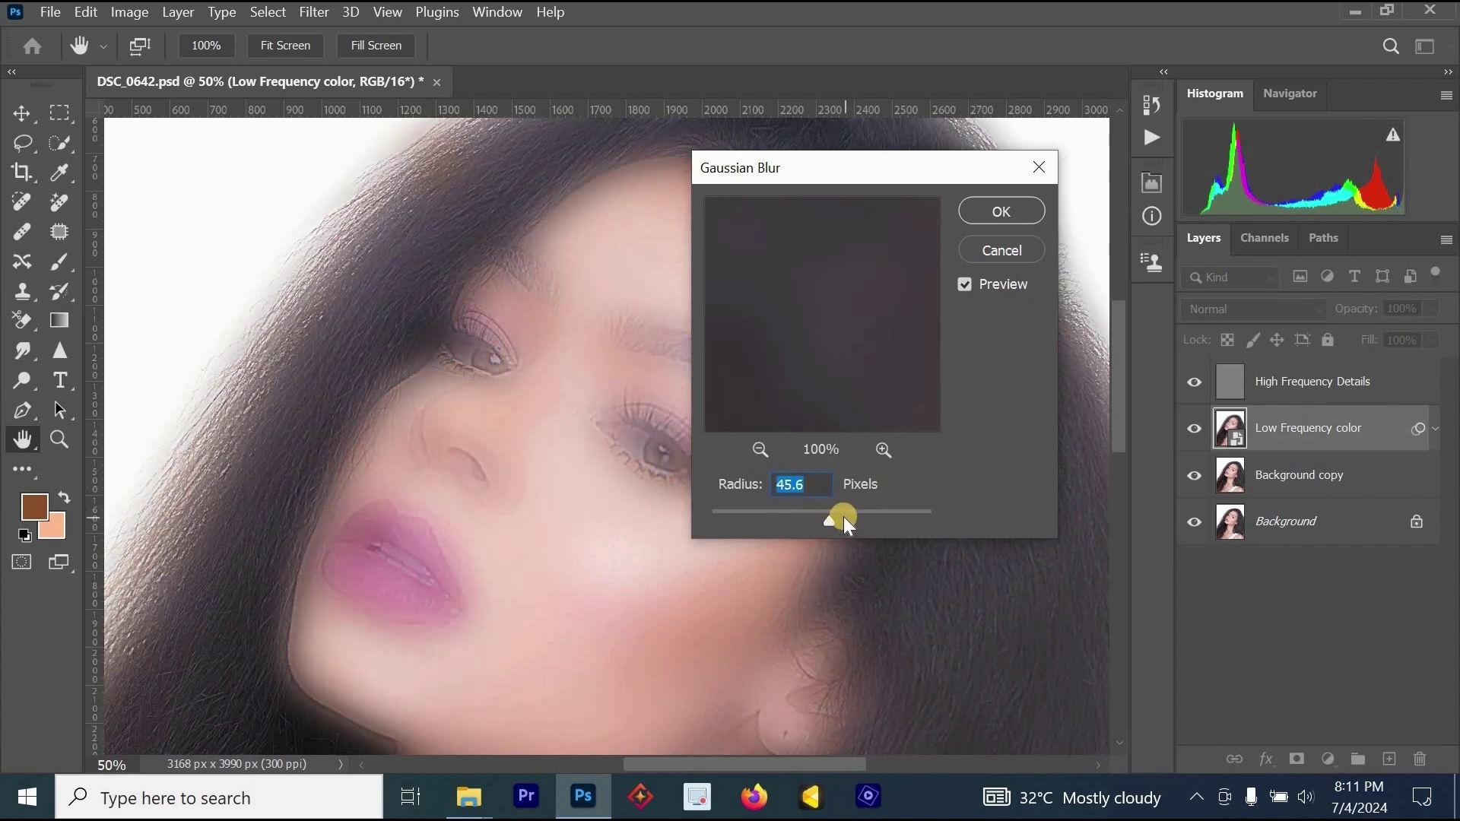
{"action": "left_click", "coordinate": [491, 407]}
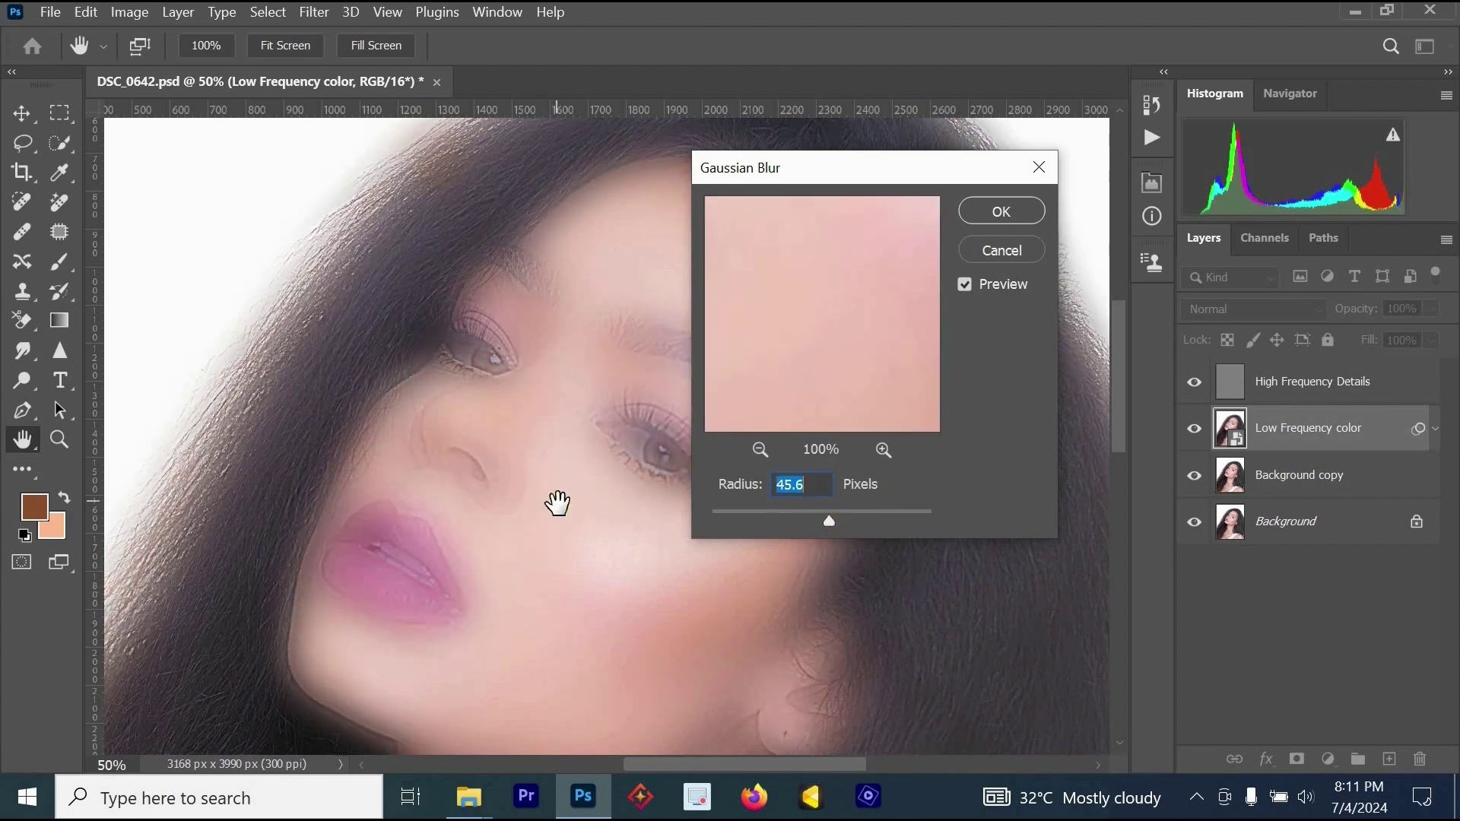
{"action": "key", "text": "alt"}
{"action": "left_click", "coordinate": [564, 554], "text": "alt"}
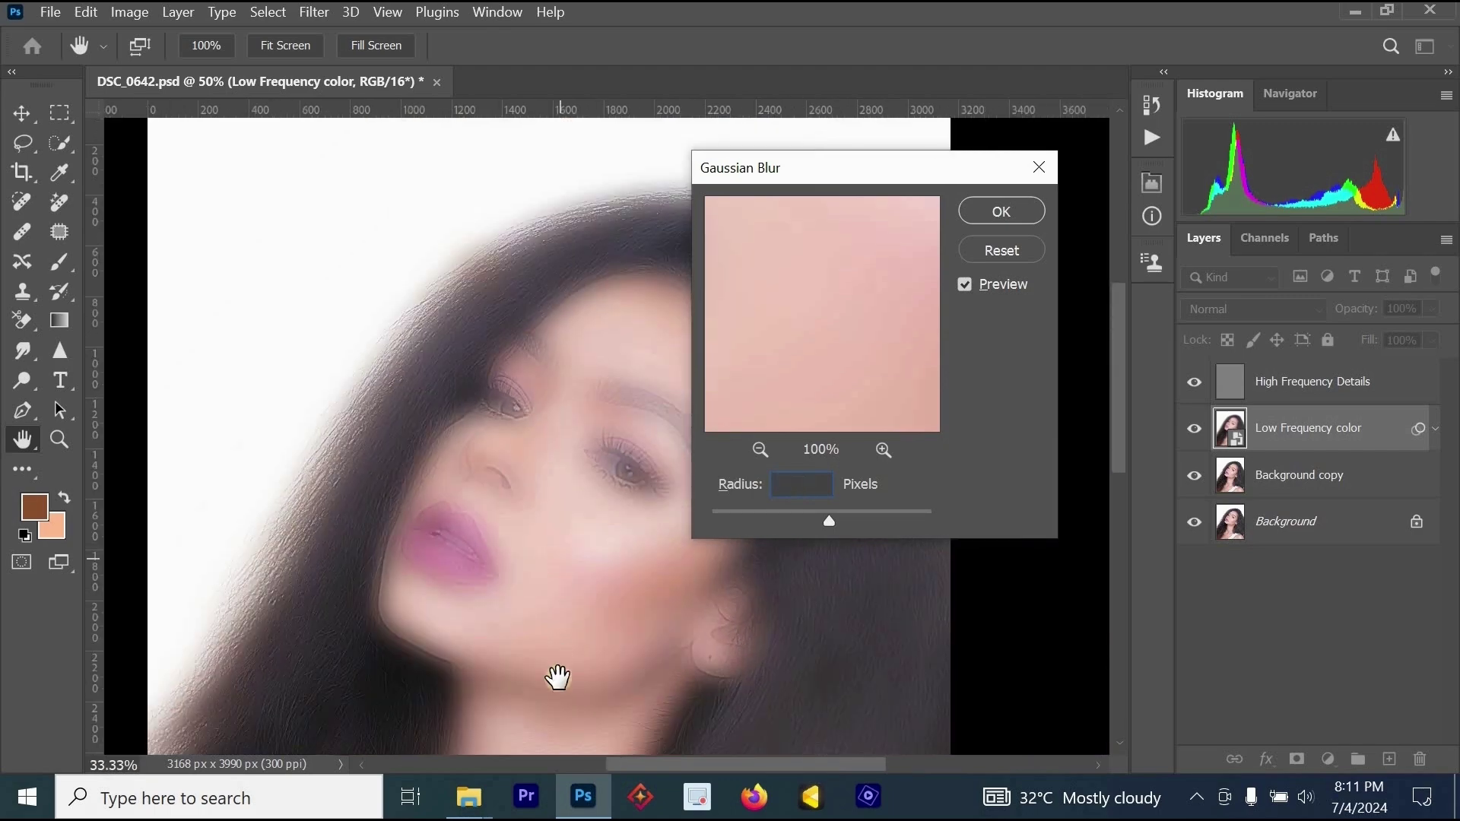
{"action": "left_click", "coordinate": [574, 465], "text": "ctrl"}
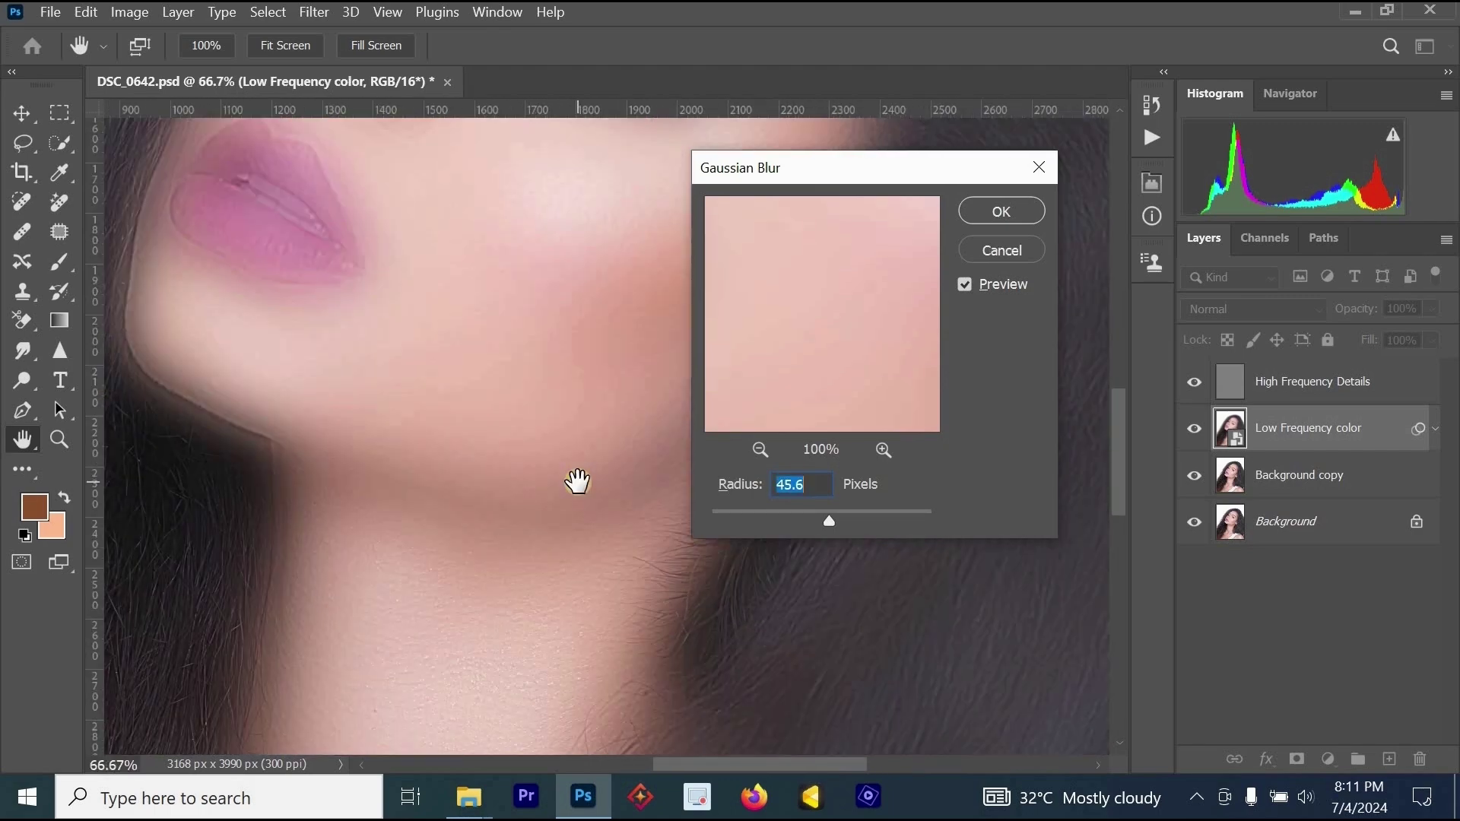
{"action": "left_click", "coordinate": [624, 419], "text": "alt"}
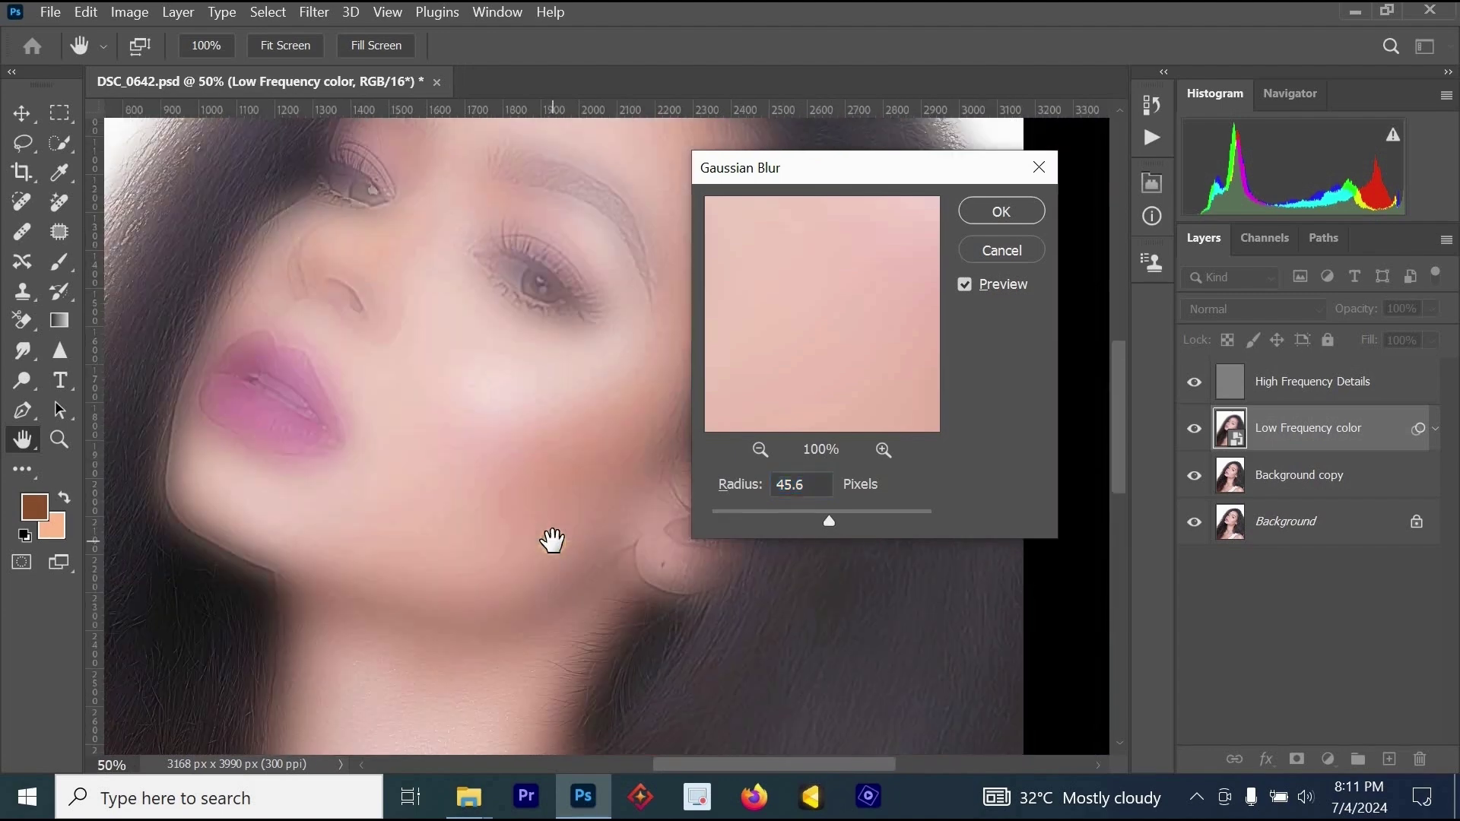
{"action": "left_click", "coordinate": [553, 541]}
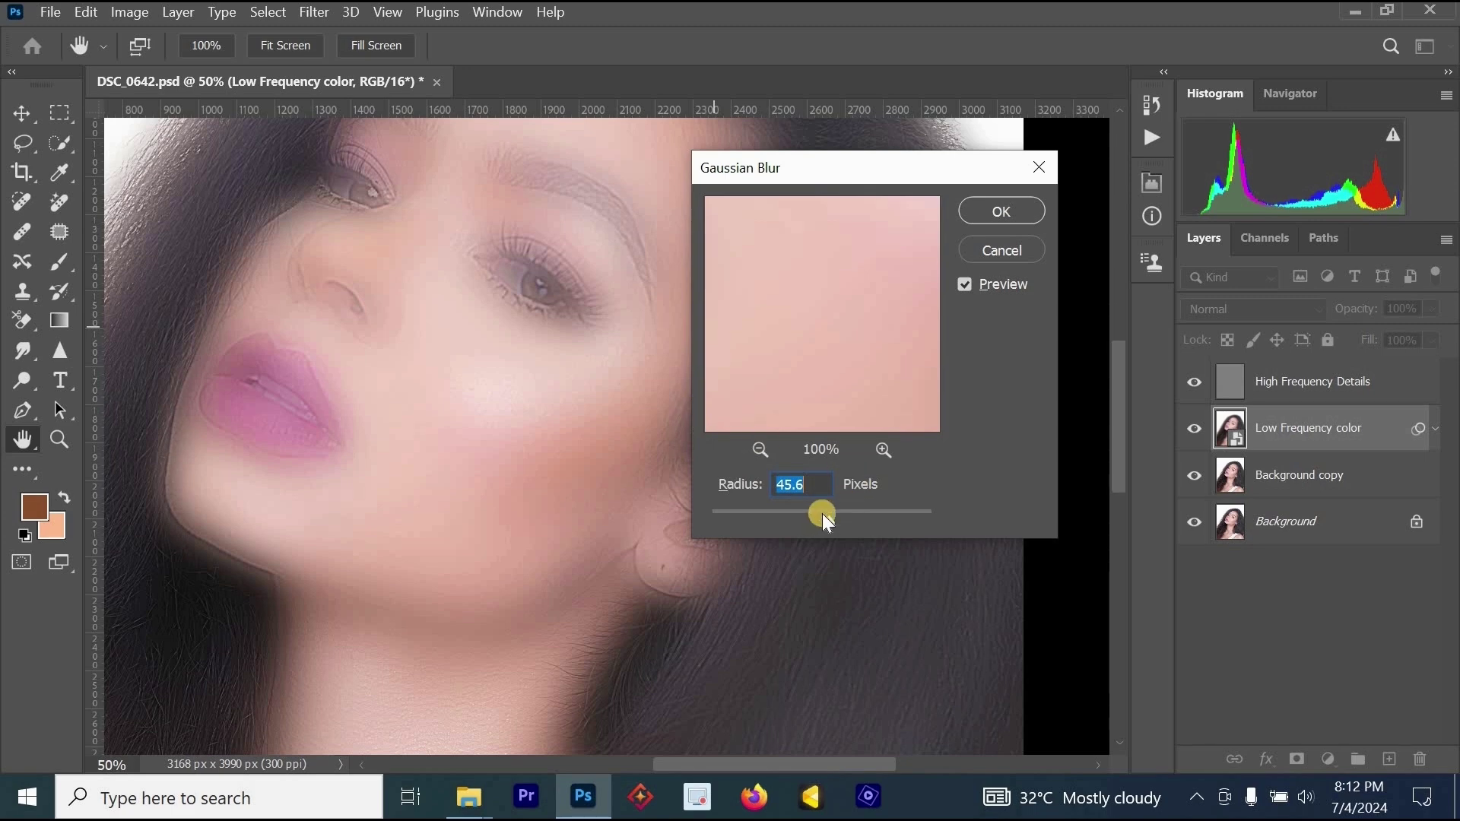
Step: Set the Gaussian Blur radius to 52.4 pixels while checking the neck, and apply it to the Low Frequency color layer
{"action": "left_click_drag", "start_coordinate": [811, 518], "coordinate": [827, 520]}
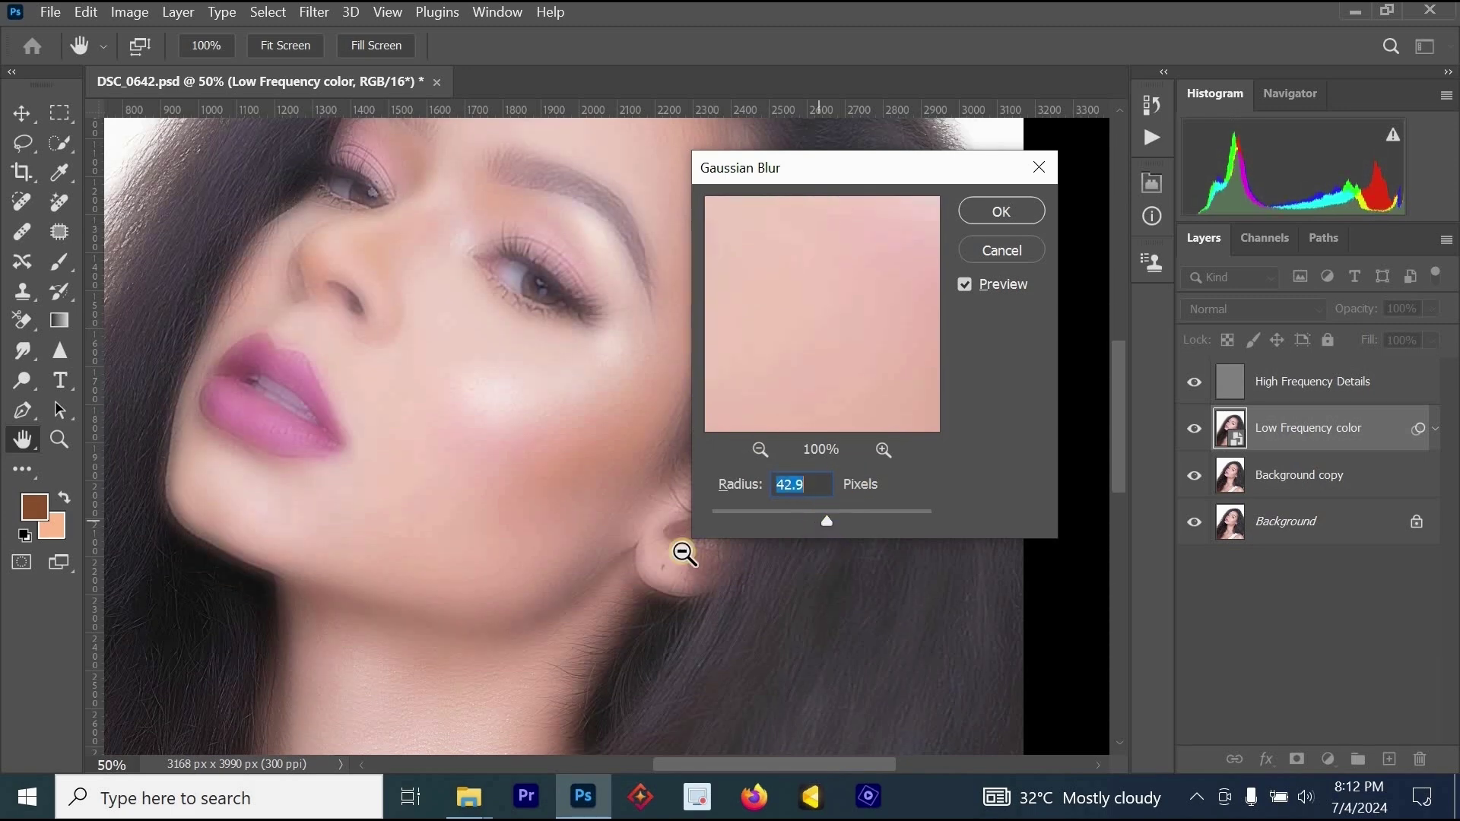
{"action": "left_click", "coordinate": [557, 559], "text": "alt"}
{"action": "left_click_drag", "start_coordinate": [503, 714], "coordinate": [596, 415]}
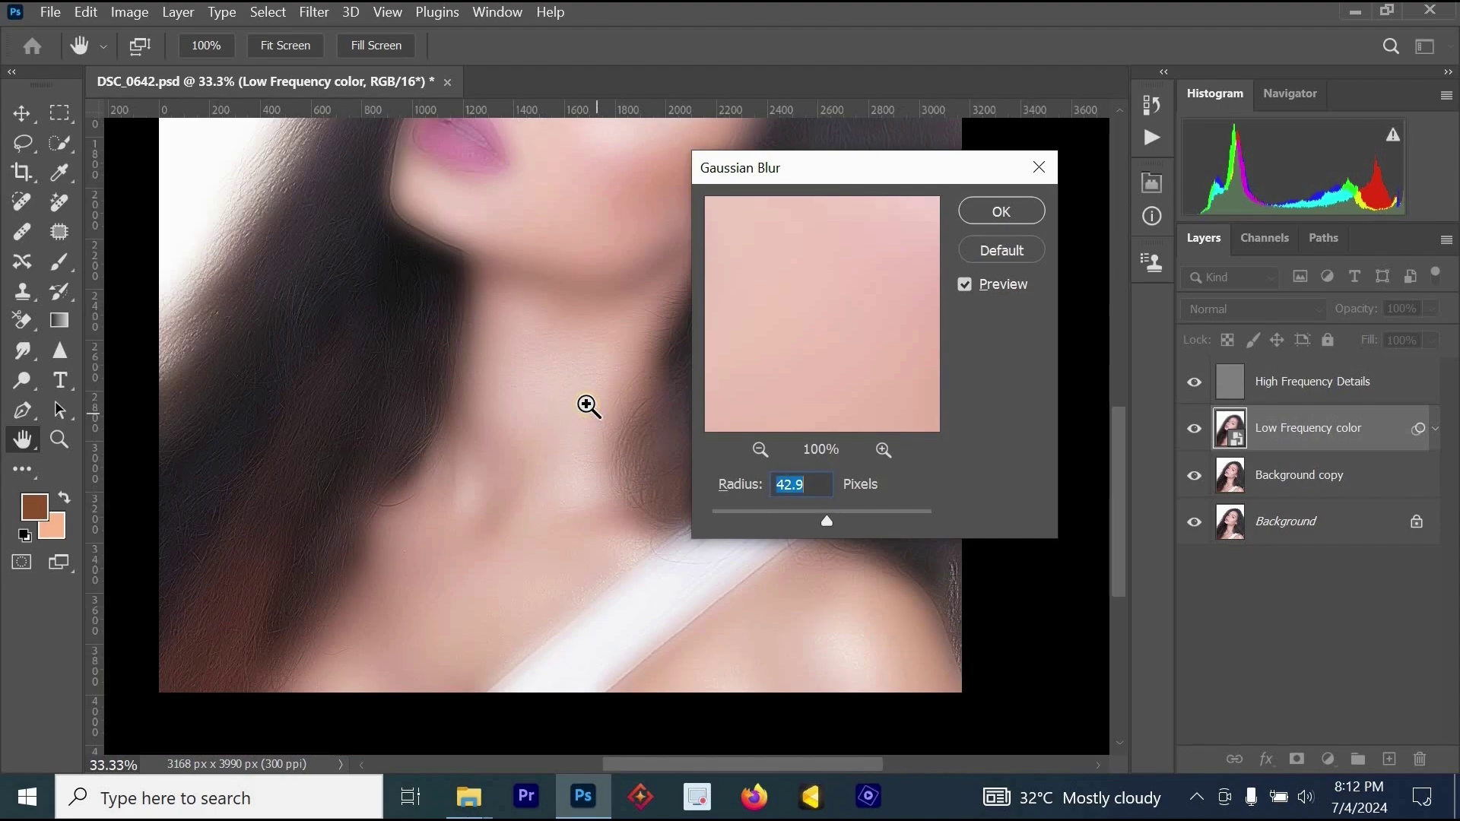
{"action": "left_click", "coordinate": [589, 407], "text": "ctrl"}
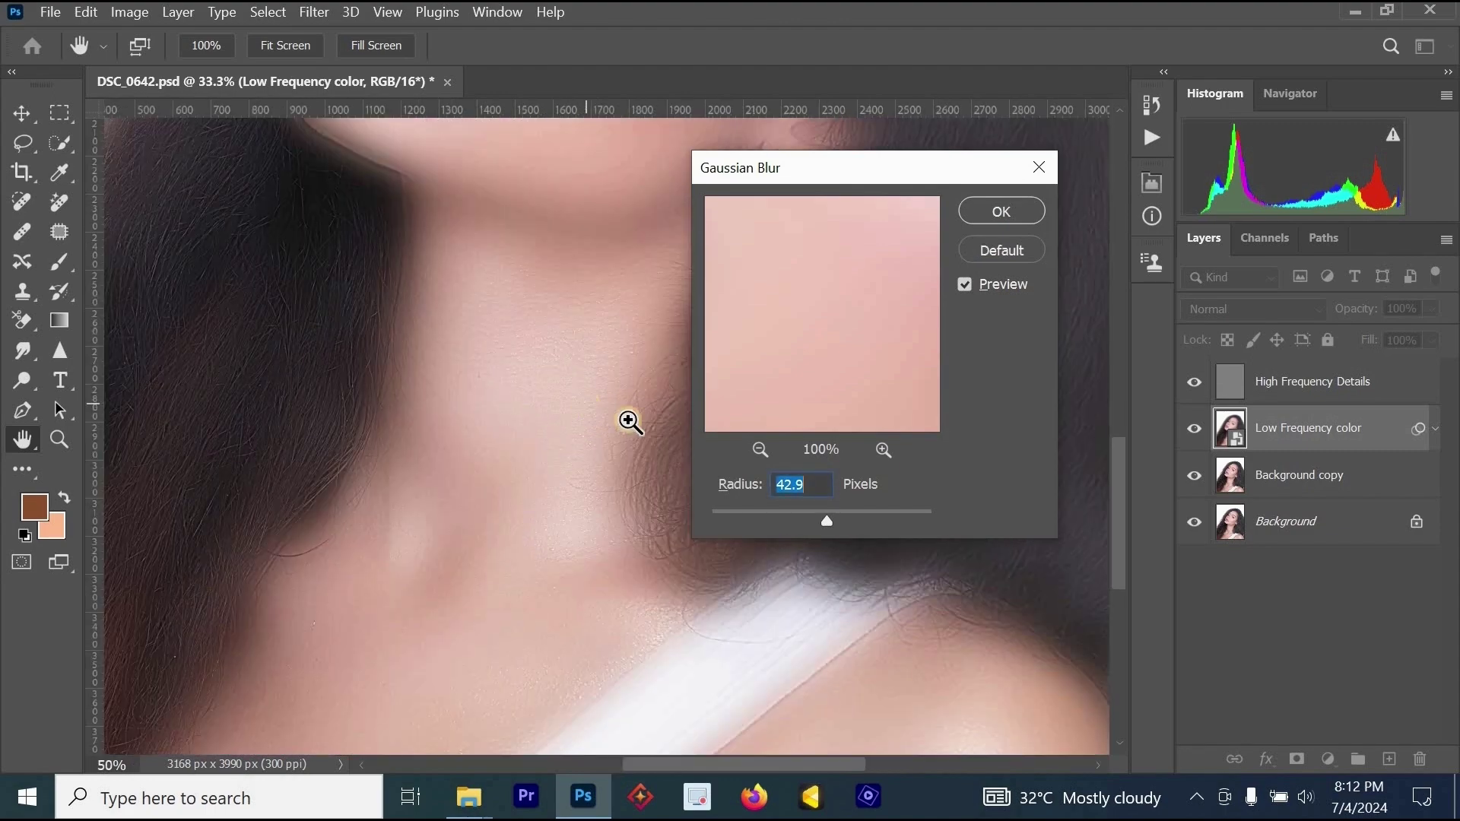
{"action": "left_click", "coordinate": [528, 385], "text": "ctrl"}
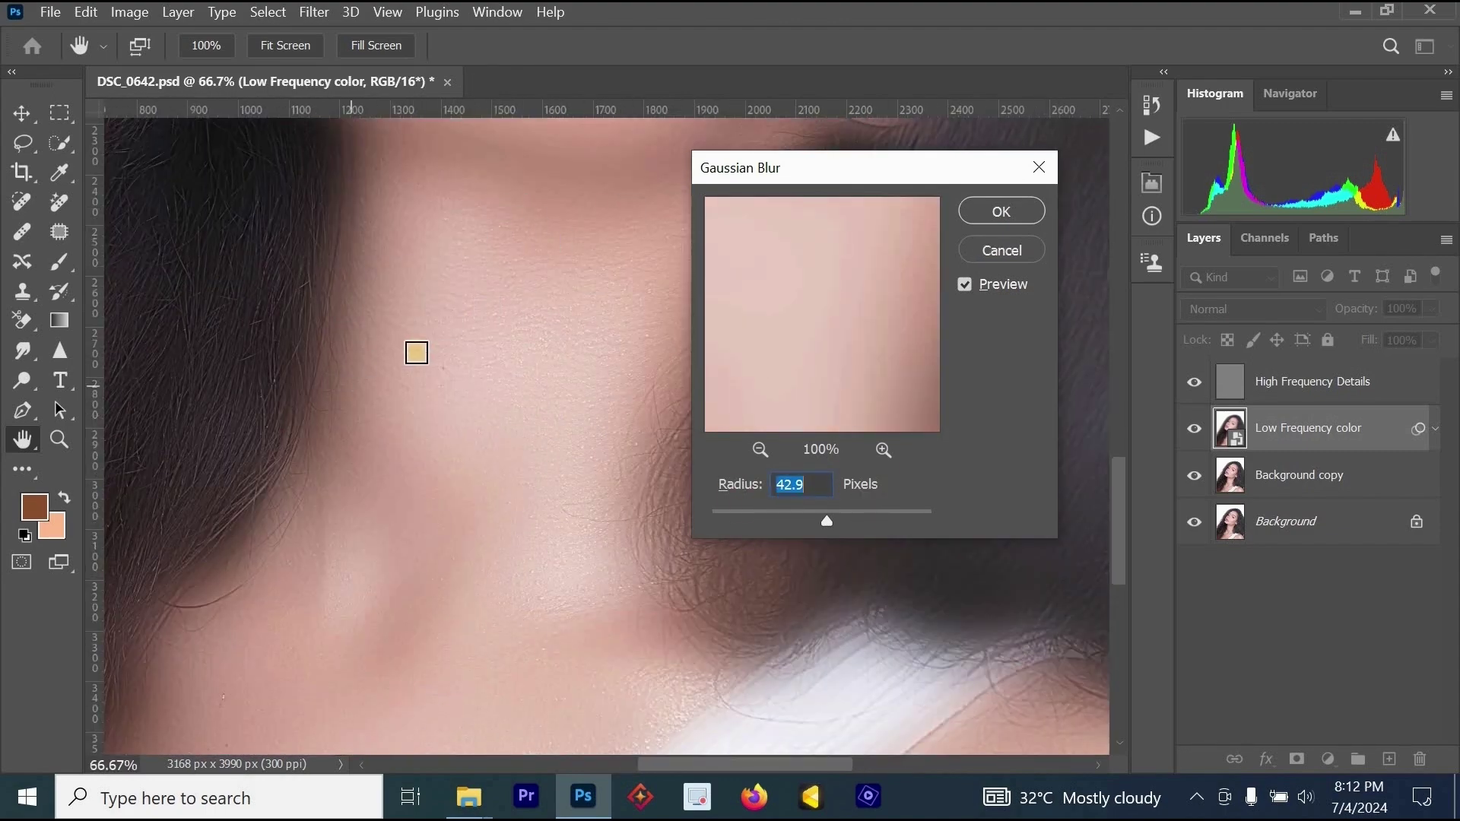
{"action": "left_click", "coordinate": [883, 487]}
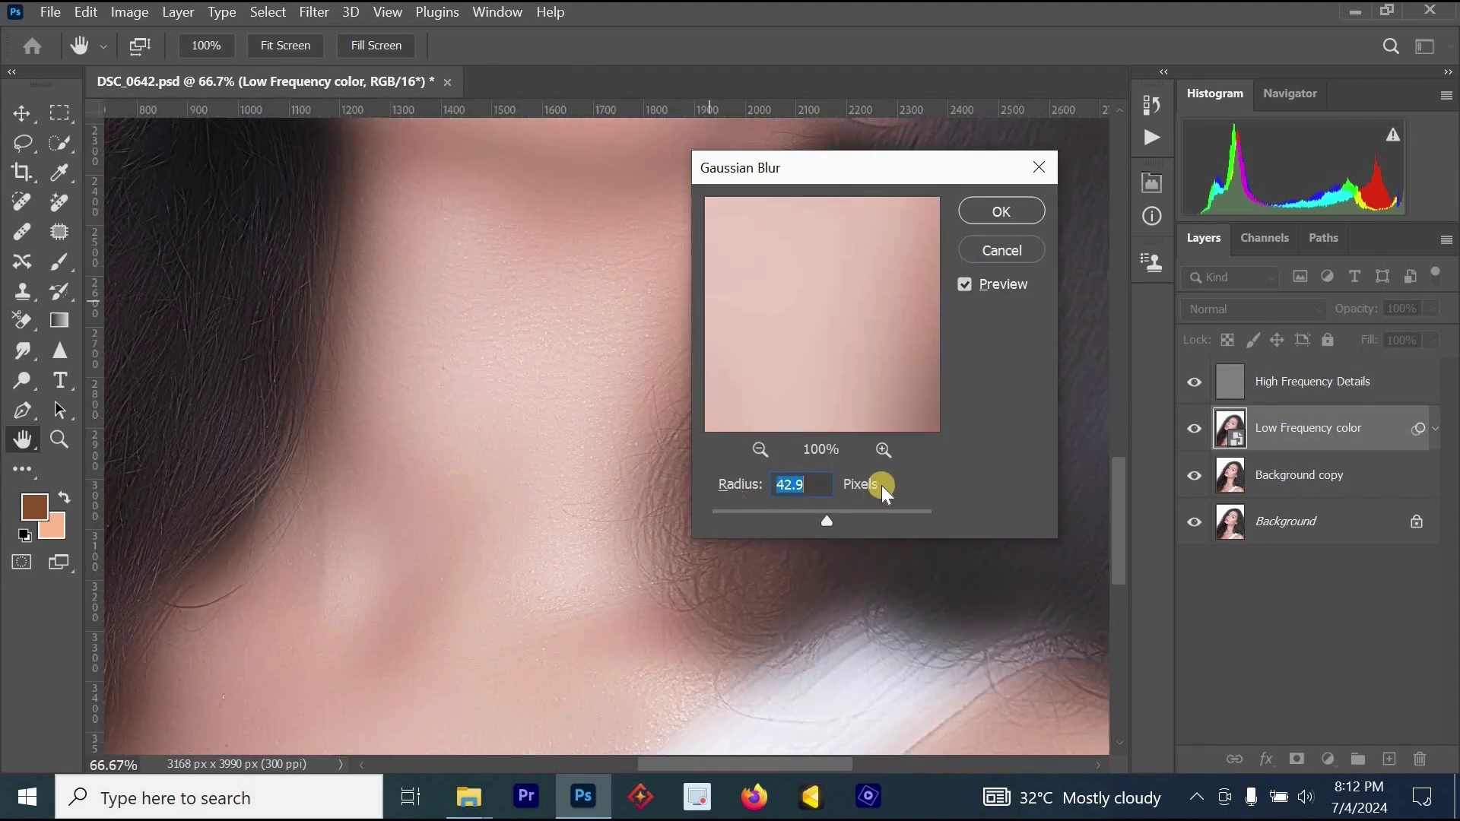
{"action": "left_click", "coordinate": [771, 478]}
{"action": "left_click_drag", "start_coordinate": [827, 521], "coordinate": [834, 523]}
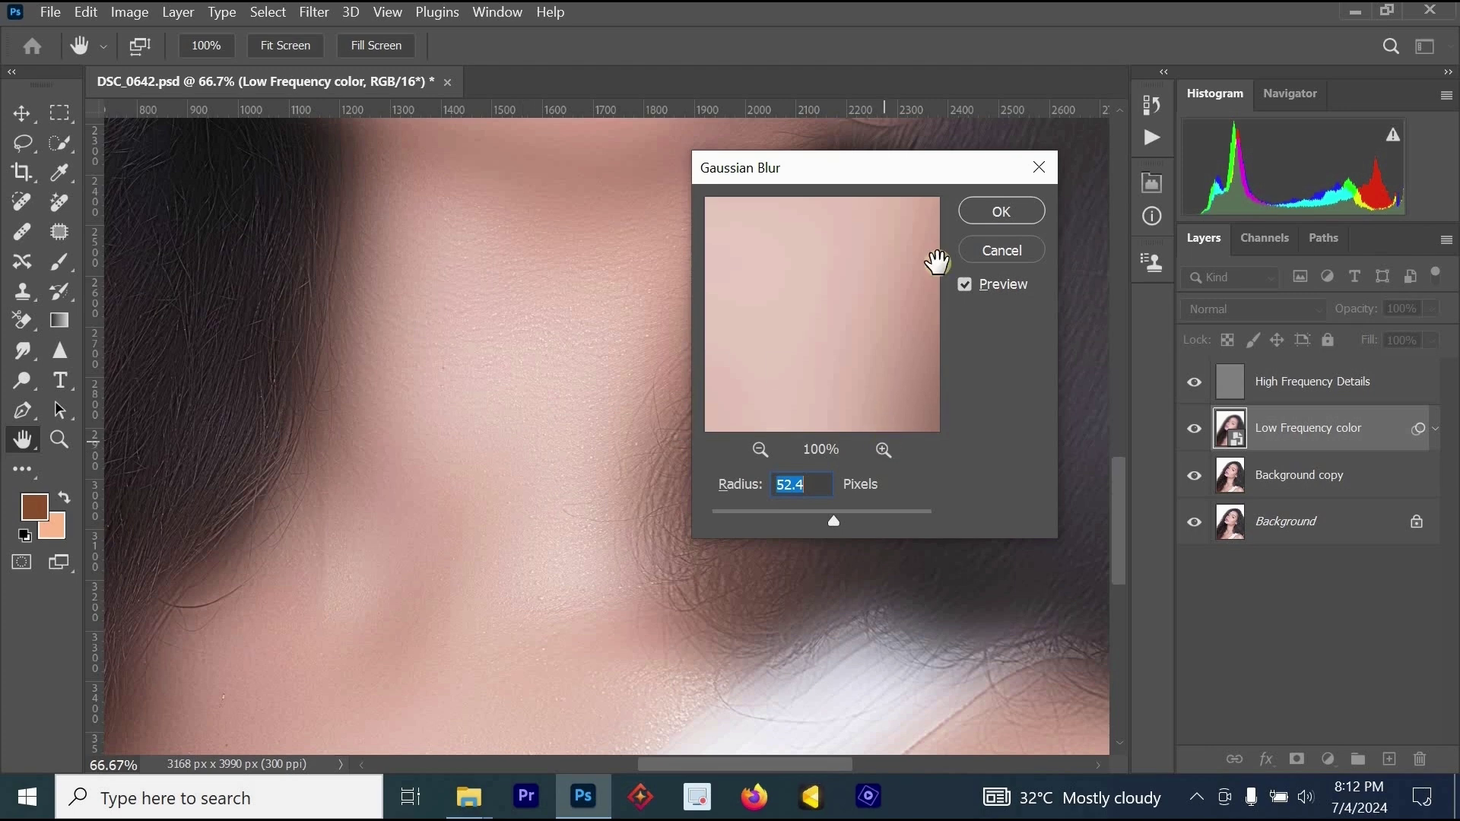
{"action": "left_click", "coordinate": [981, 210]}
Step: Invert the Low Frequency color layer's smart filter mask to black to hide the Gaussian Blur
{"action": "key", "text": "j"}
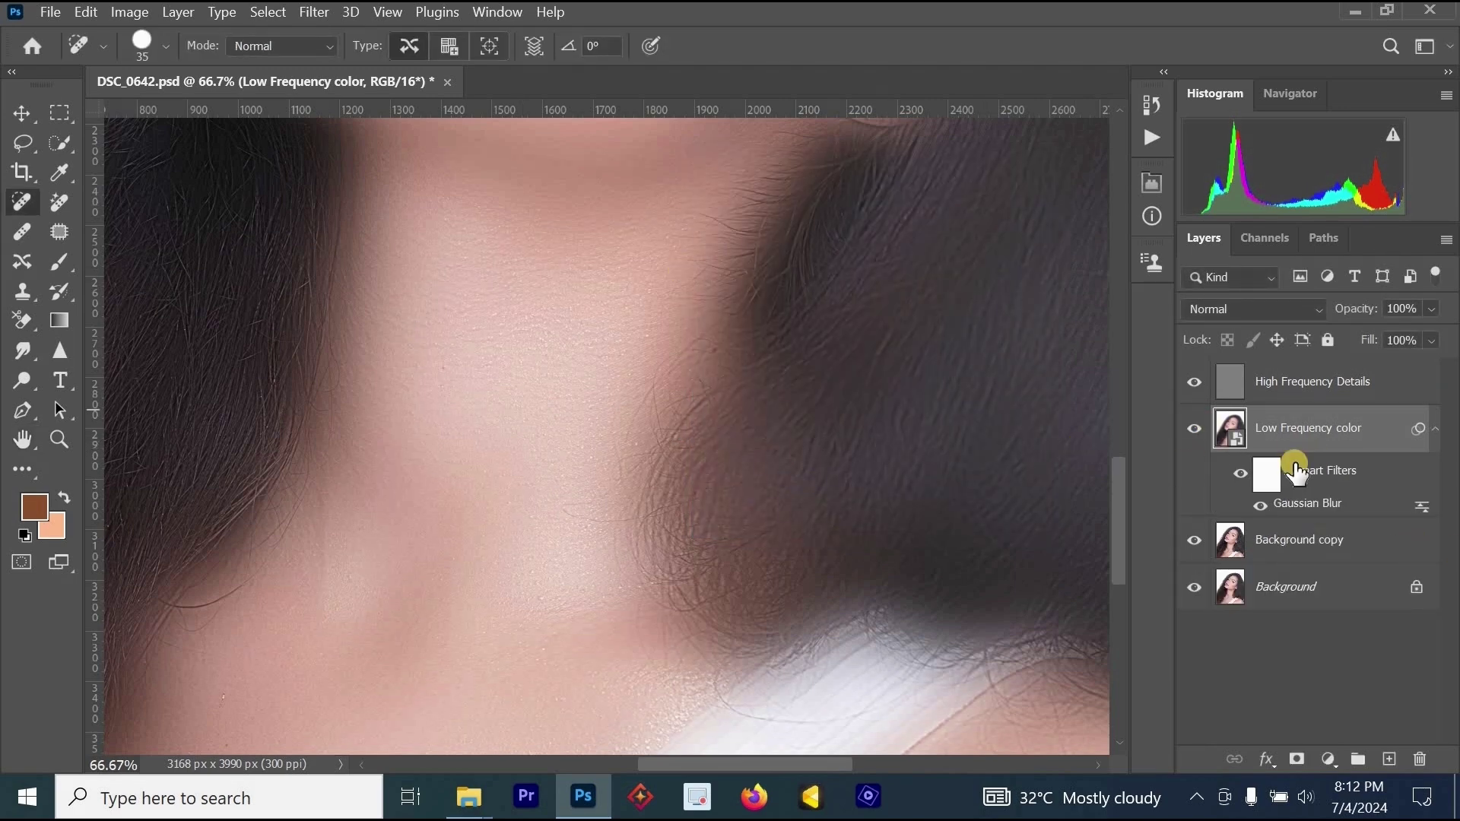
{"action": "left_click", "coordinate": [1265, 476]}
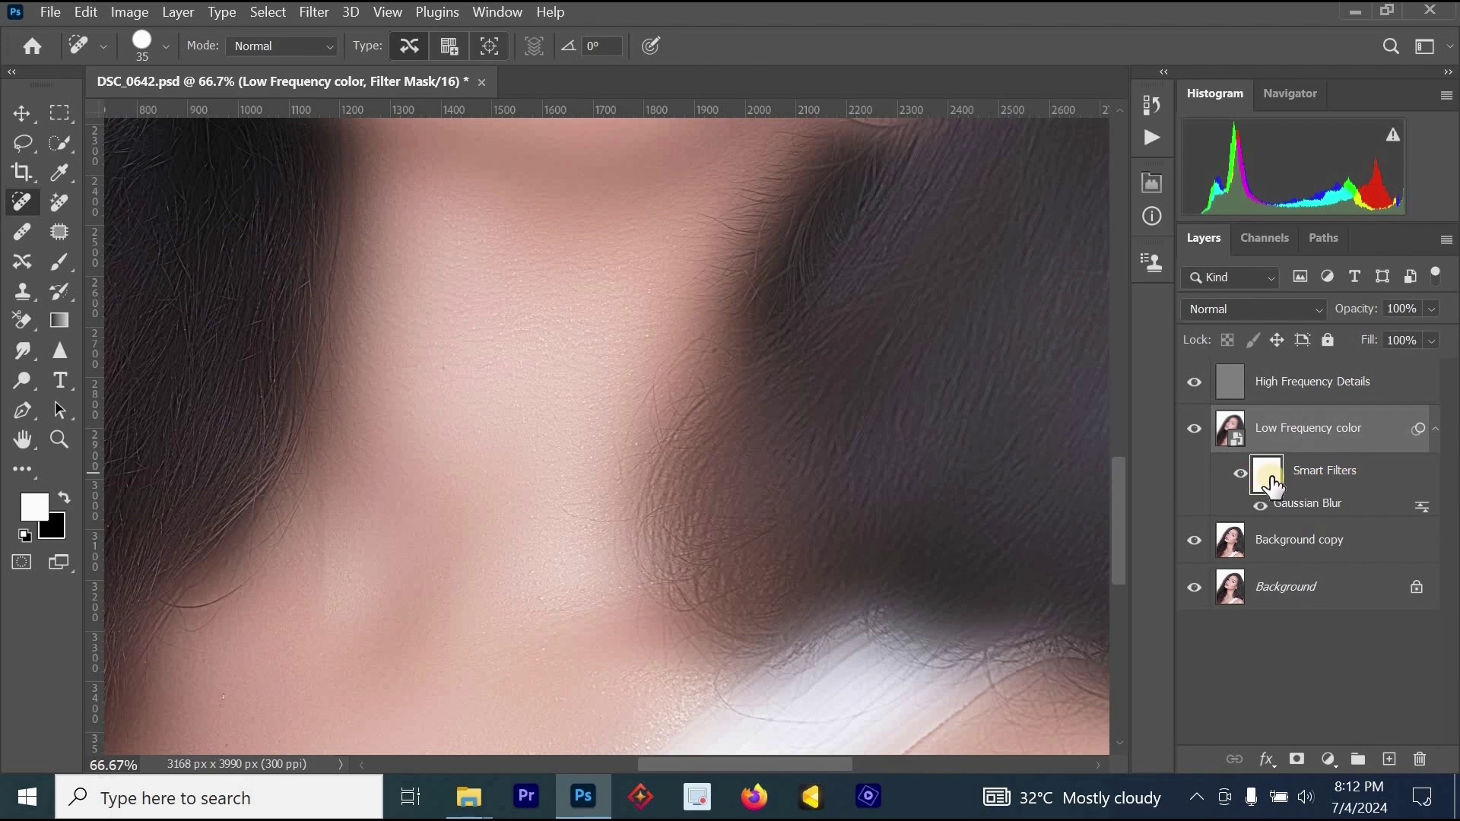
{"action": "left_click", "coordinate": [1270, 468]}
{"action": "key", "text": "ctrl+i"}
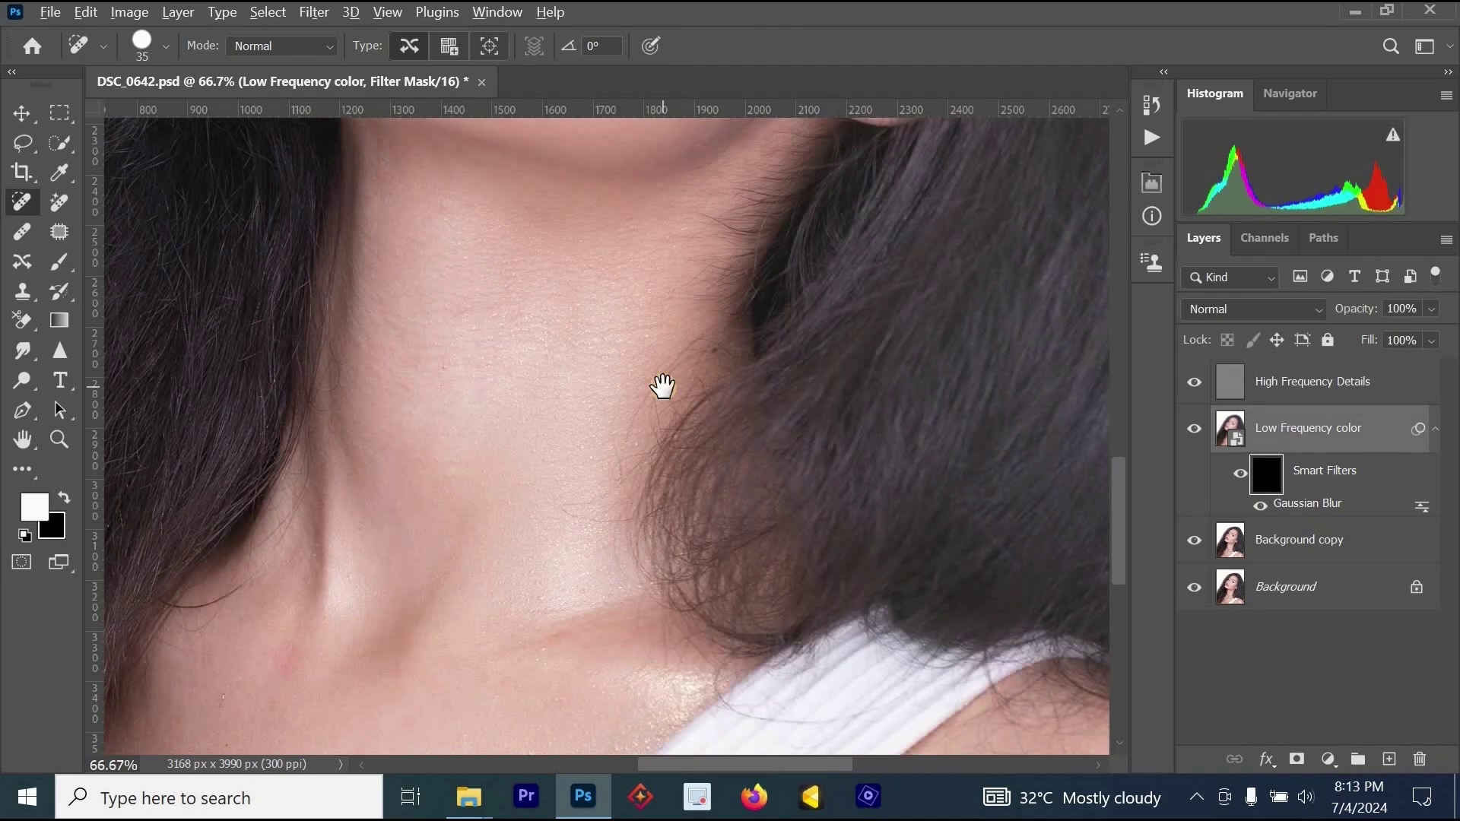
Step: Draw a freehand Lasso selection around the forehead and temple skin, keeping clear of the eyebrows
{"action": "left_click", "coordinate": [663, 387], "text": "alt"}
{"action": "left_click", "coordinate": [679, 360], "text": "alt"}
{"action": "left_click", "coordinate": [732, 285], "text": "alt"}
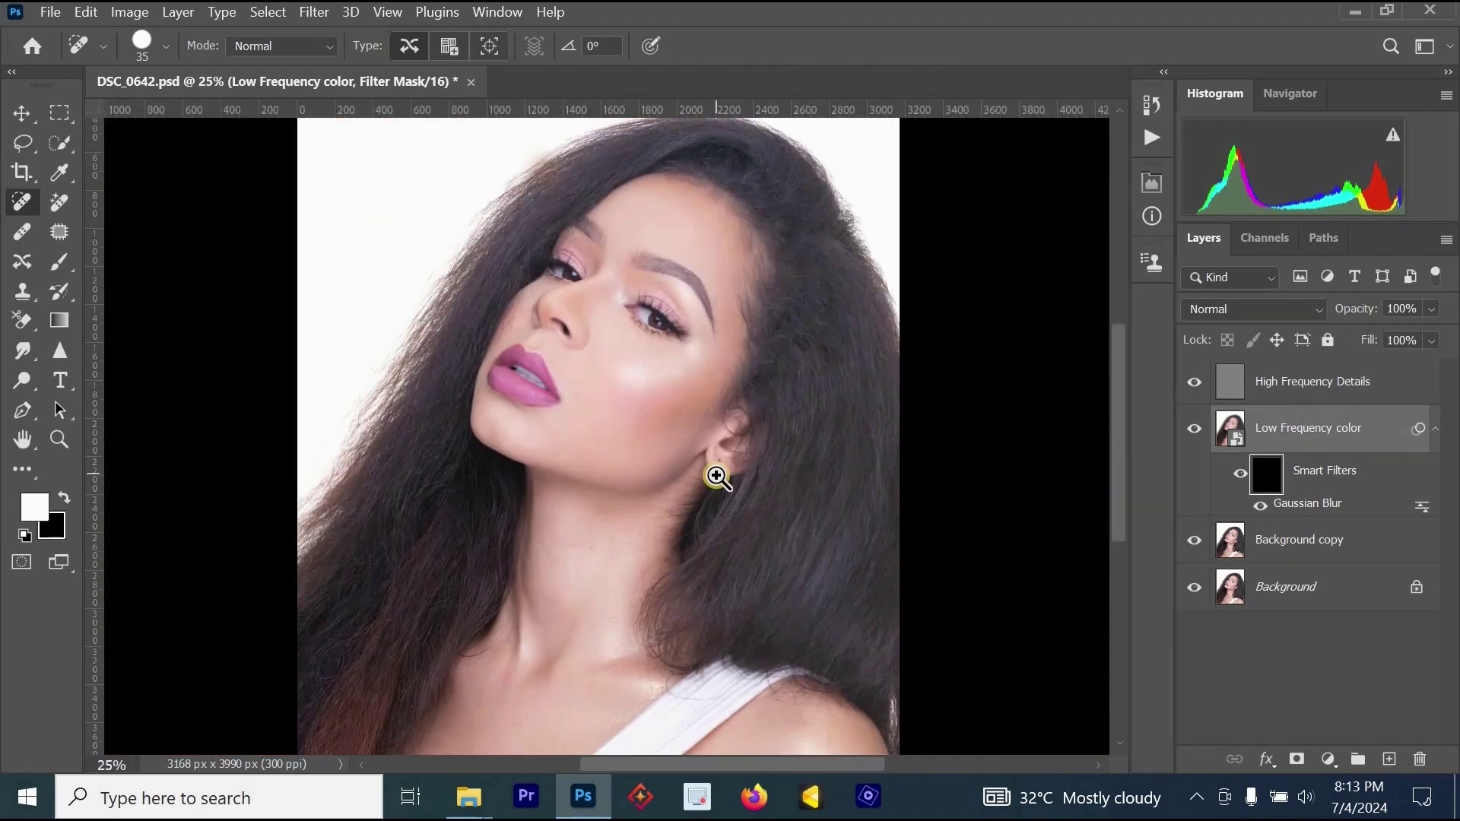
{"action": "left_click", "coordinate": [661, 339], "text": "ctrl"}
{"action": "left_click", "coordinate": [702, 410], "text": "ctrl"}
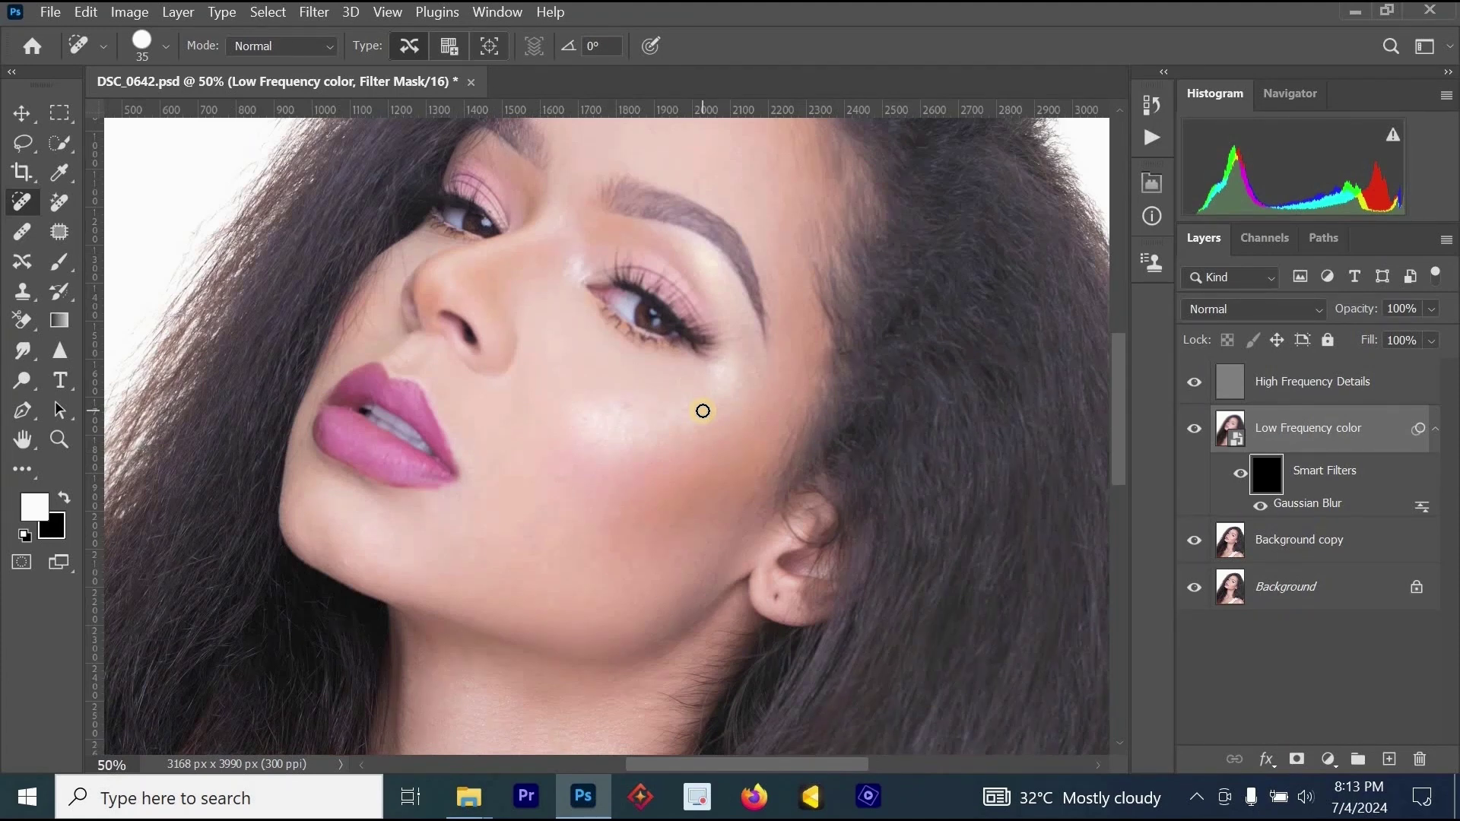
{"action": "left_click", "coordinate": [30, 143]}
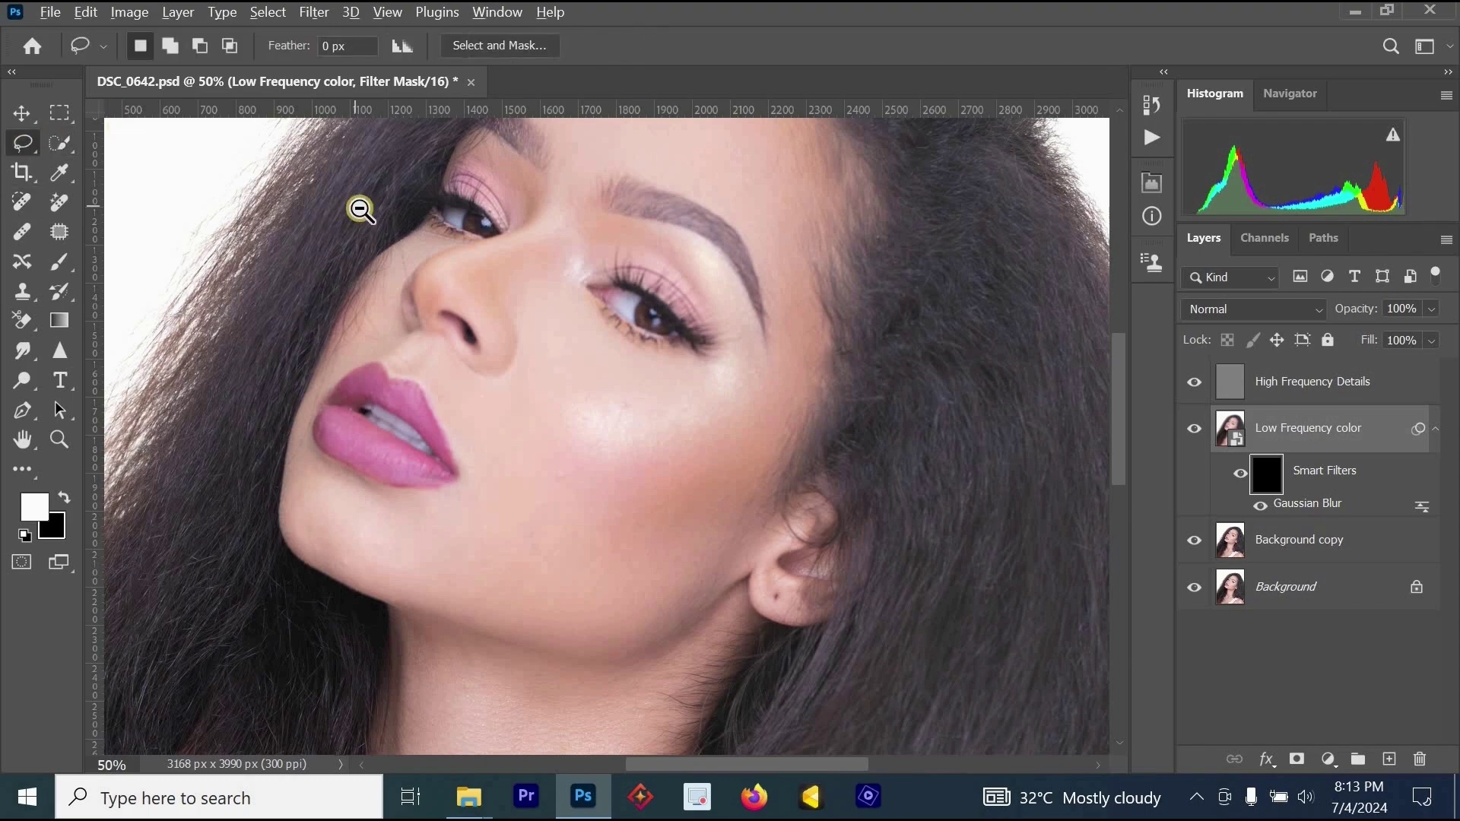
{"action": "left_click", "coordinate": [360, 208], "text": "alt"}
{"action": "left_click_drag", "start_coordinate": [435, 263], "coordinate": [333, 391]}
{"action": "left_click", "coordinate": [482, 247], "text": "ctrl"}
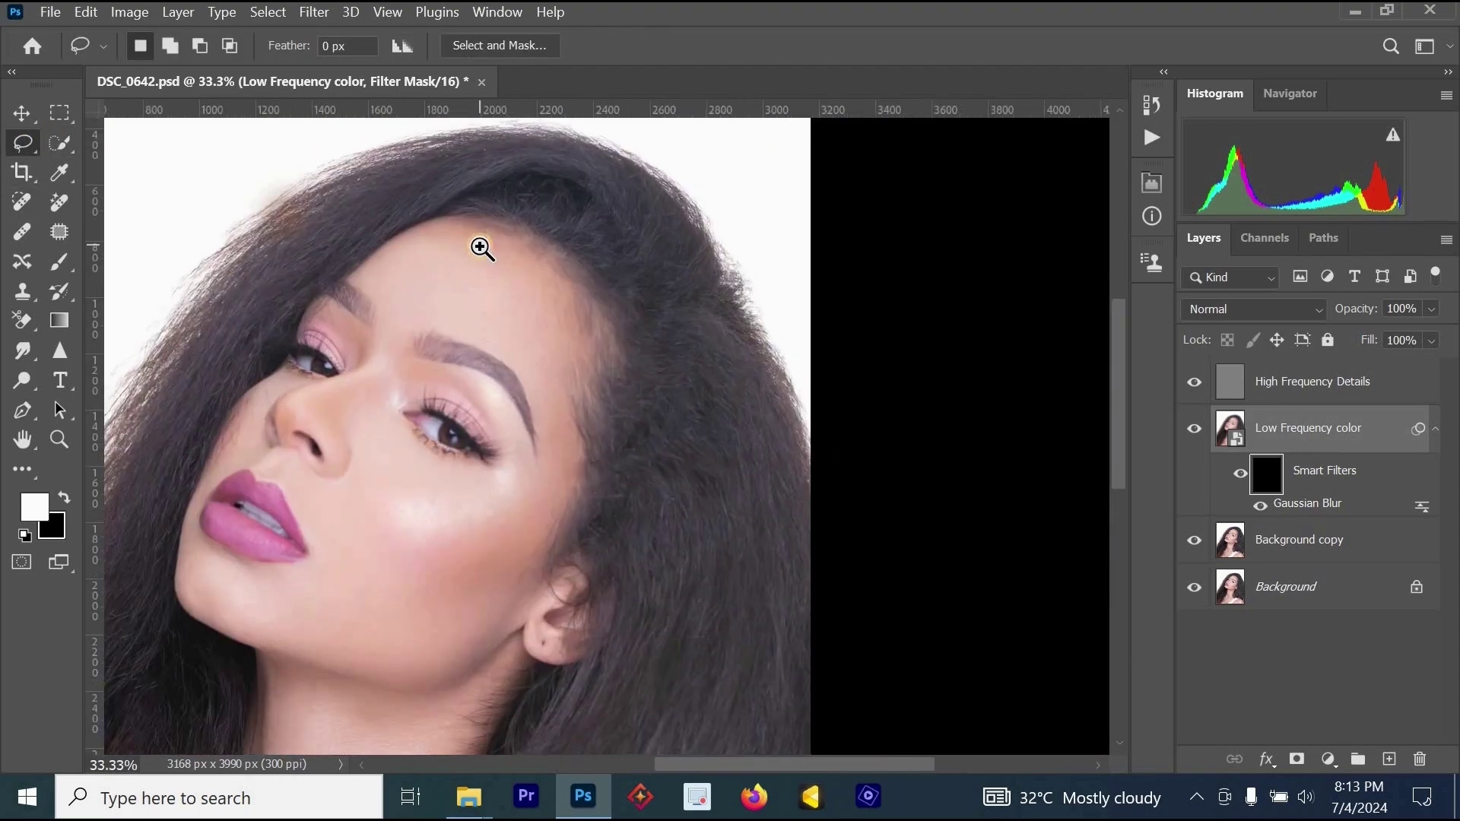
{"action": "left_click", "coordinate": [481, 247], "text": "ctrl"}
{"action": "left_click", "coordinate": [500, 208], "text": "ctrl"}
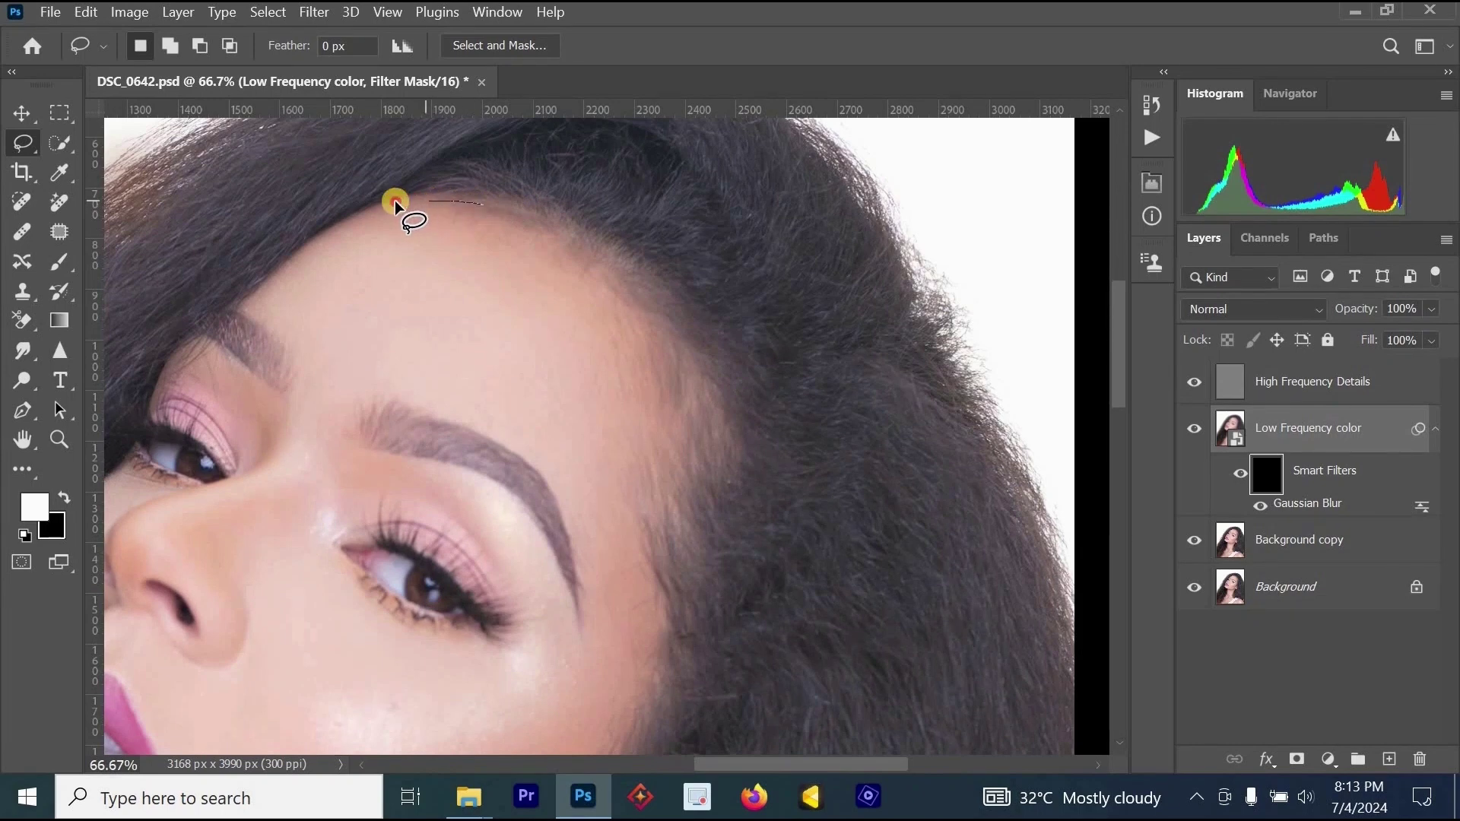
{"action": "left_click_drag", "start_coordinate": [362, 219], "coordinate": [303, 252]}
{"action": "mouse_move", "coordinate": [359, 382]}
{"action": "left_mouse_down"}
{"action": "mouse_move", "coordinate": [508, 424]}
{"action": "mouse_move", "coordinate": [551, 466]}
{"action": "mouse_move", "coordinate": [586, 532]}
{"action": "mouse_move", "coordinate": [628, 745]}
{"action": "mouse_move", "coordinate": [677, 622]}
{"action": "mouse_move", "coordinate": [635, 552]}
{"action": "mouse_move", "coordinate": [644, 496]}
{"action": "mouse_move", "coordinate": [699, 464]}
{"action": "left_mouse_up"}
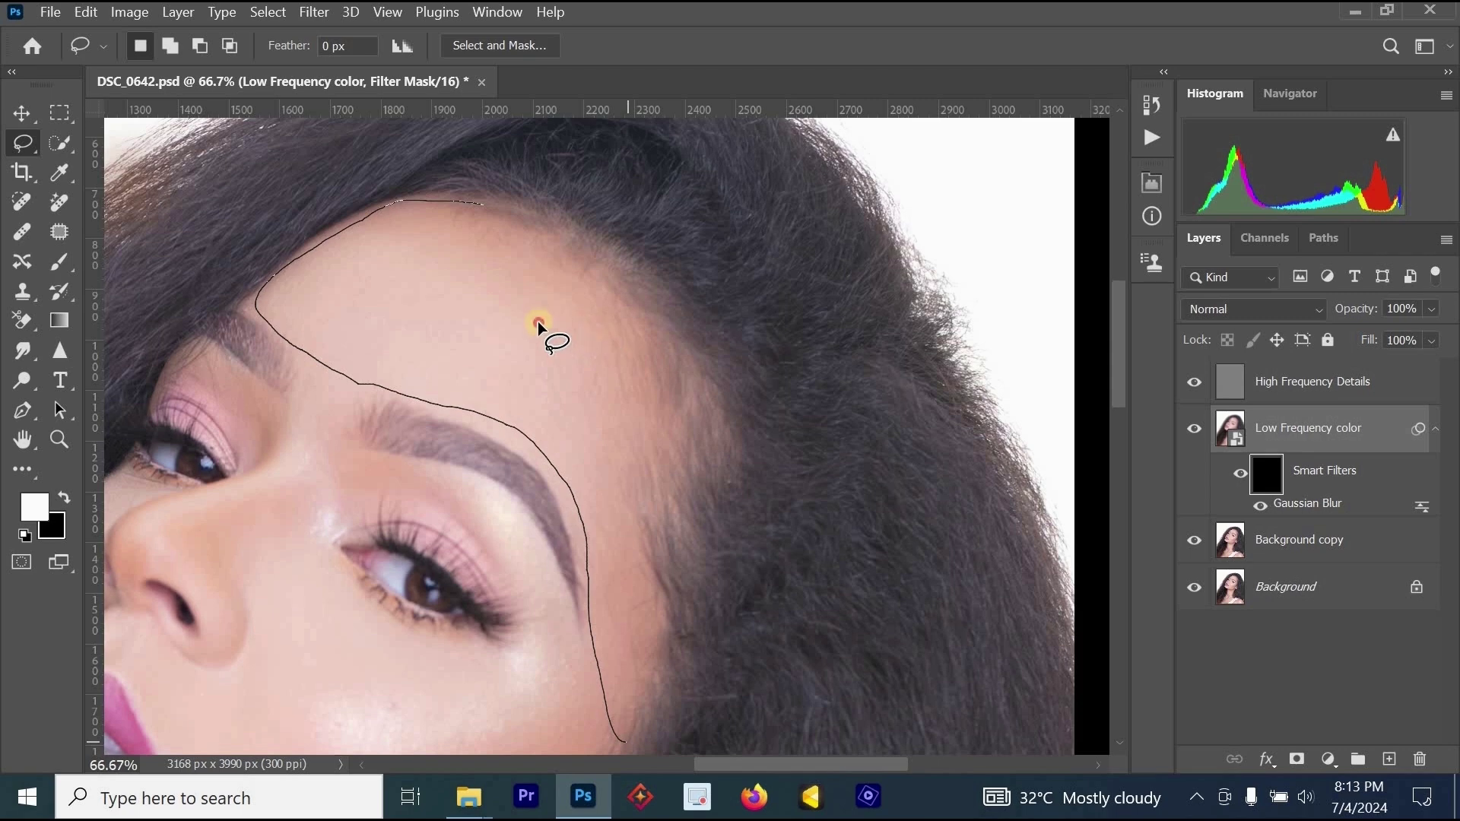
{"action": "left_click_drag", "start_coordinate": [504, 218], "coordinate": [519, 230]}
Step: Feather the forehead selection by 33 pixels
{"action": "right_click", "coordinate": [518, 231]}
{"action": "left_click", "coordinate": [544, 266]}
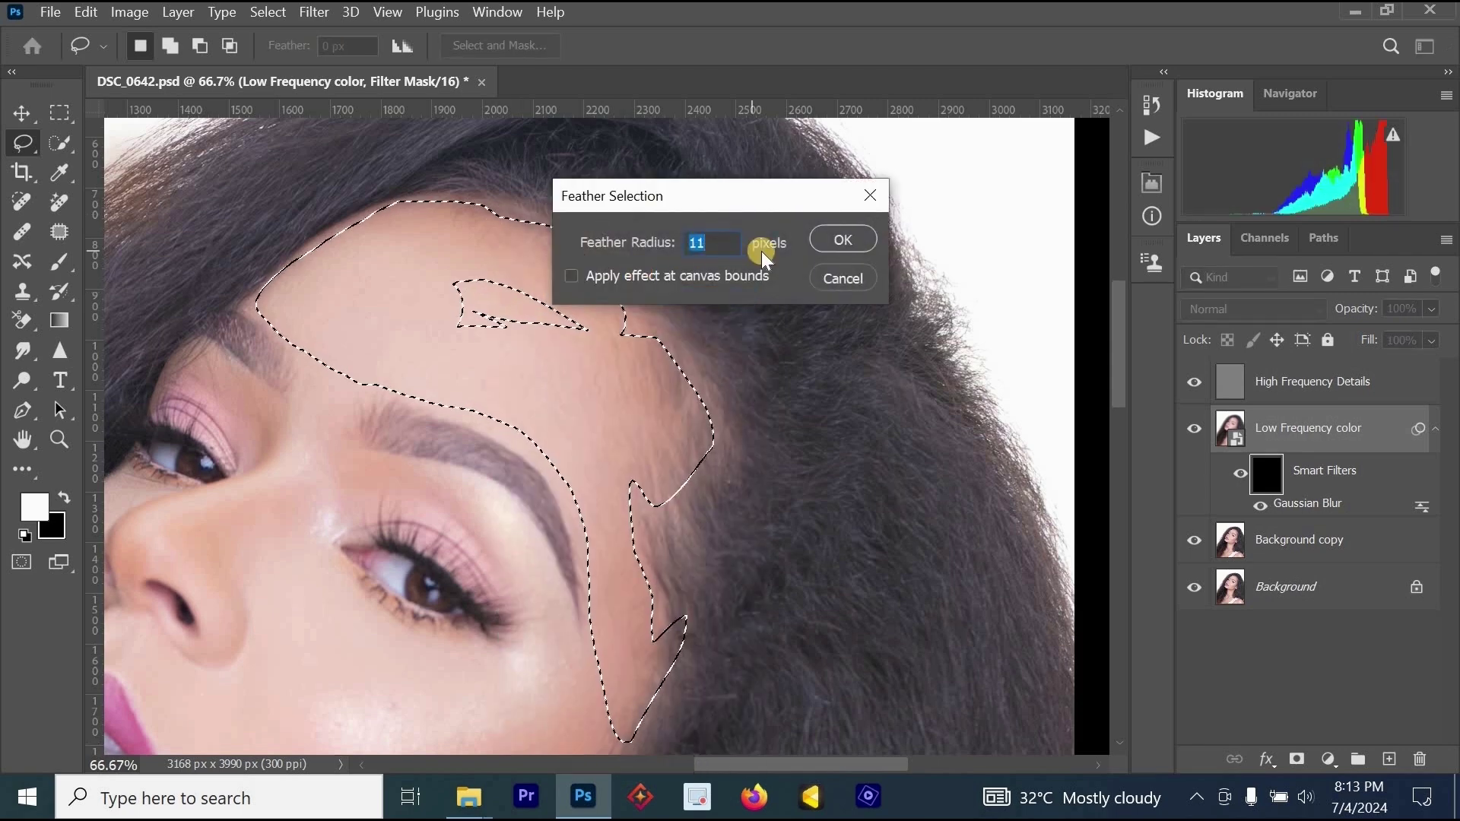
{"action": "type", "text": "33"}
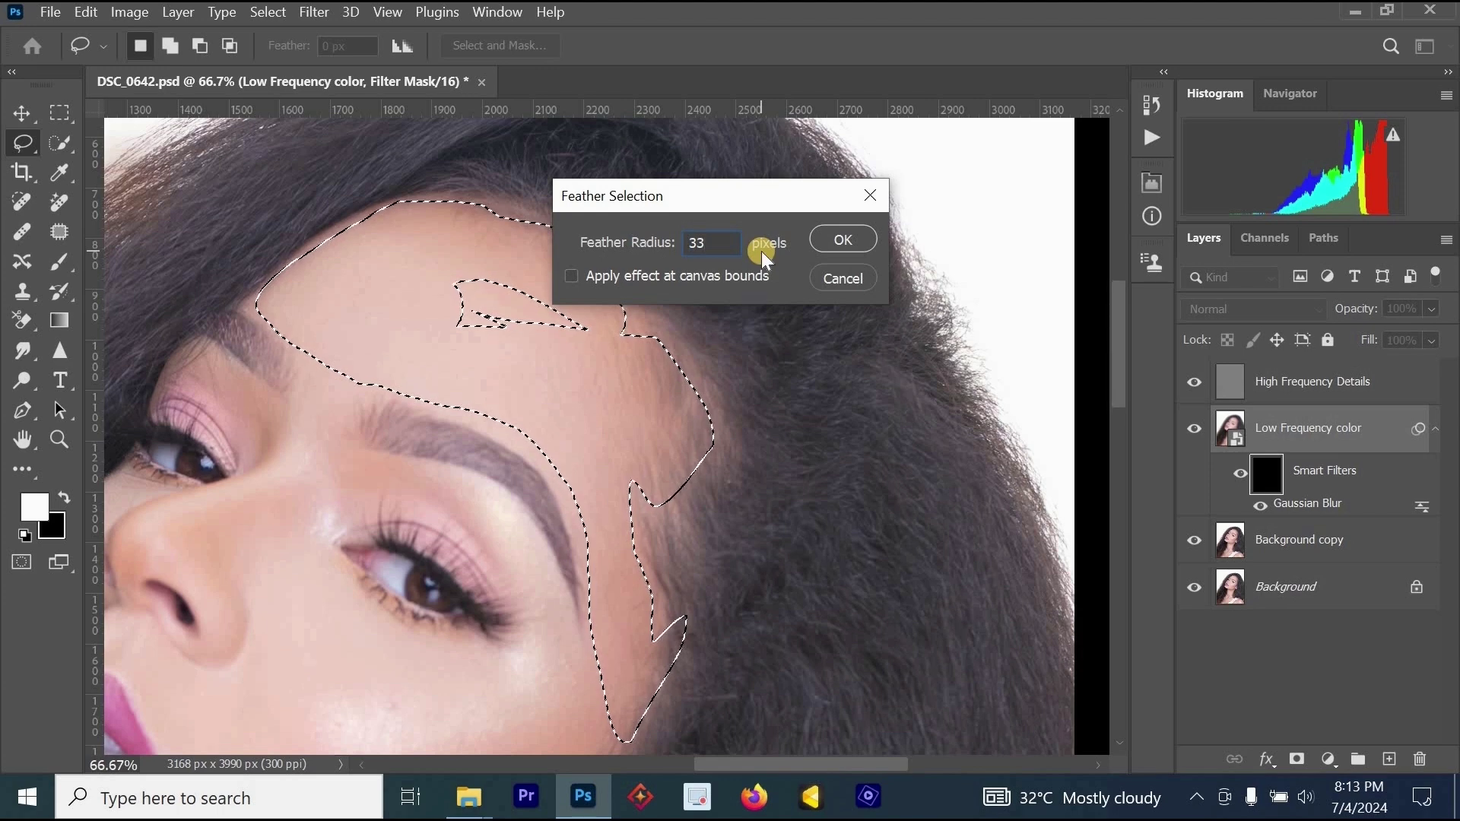
{"action": "key", "text": "Return"}
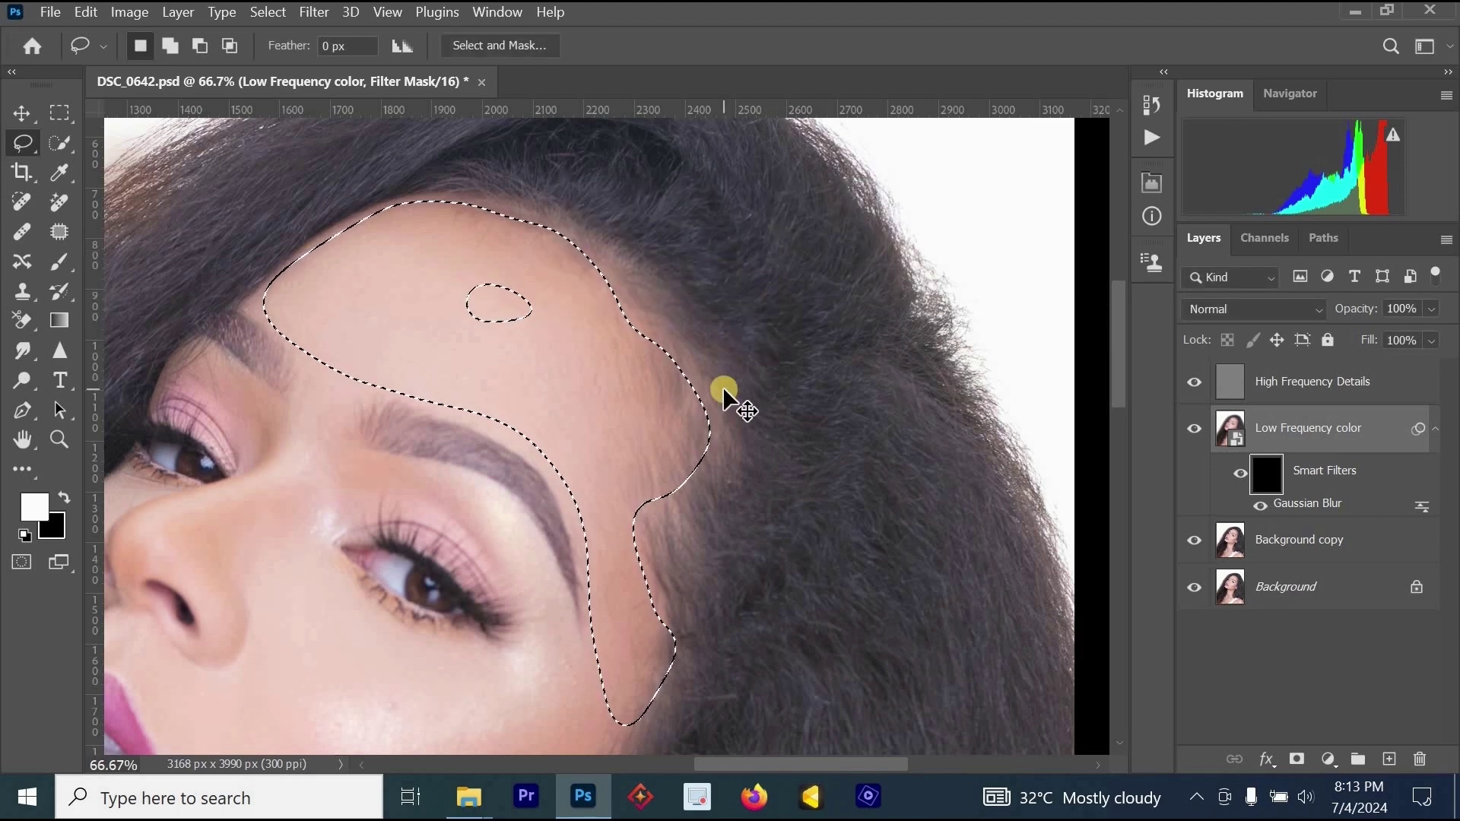
Step: Fill the forehead selection with white on the smart filter mask and deselect it
{"action": "key", "text": "alt+BackSpace"}
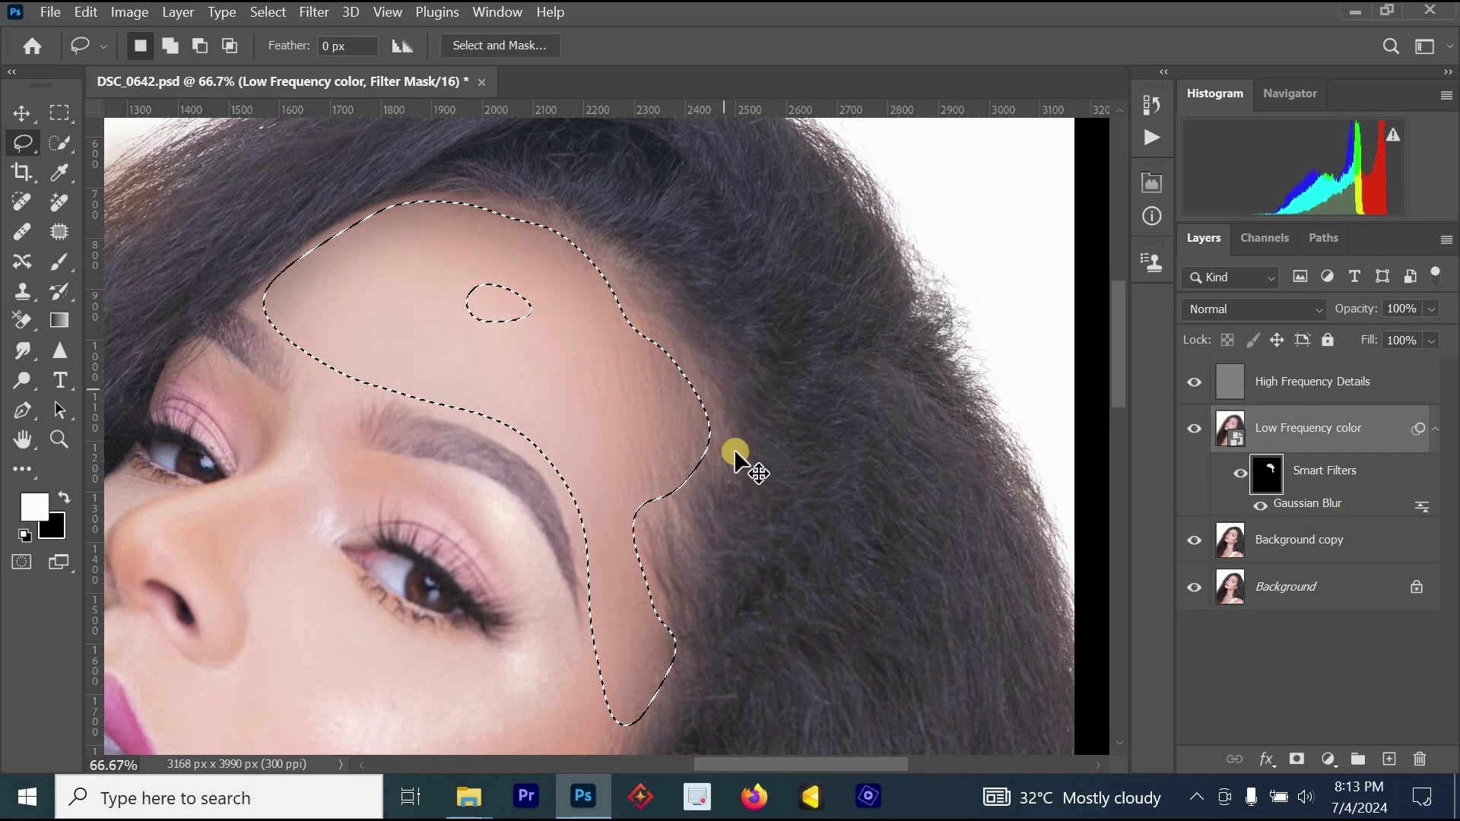
{"action": "left_click", "coordinate": [736, 453], "text": "ctrl+alt"}
{"action": "left_click", "coordinate": [736, 452], "text": "ctrl+alt"}
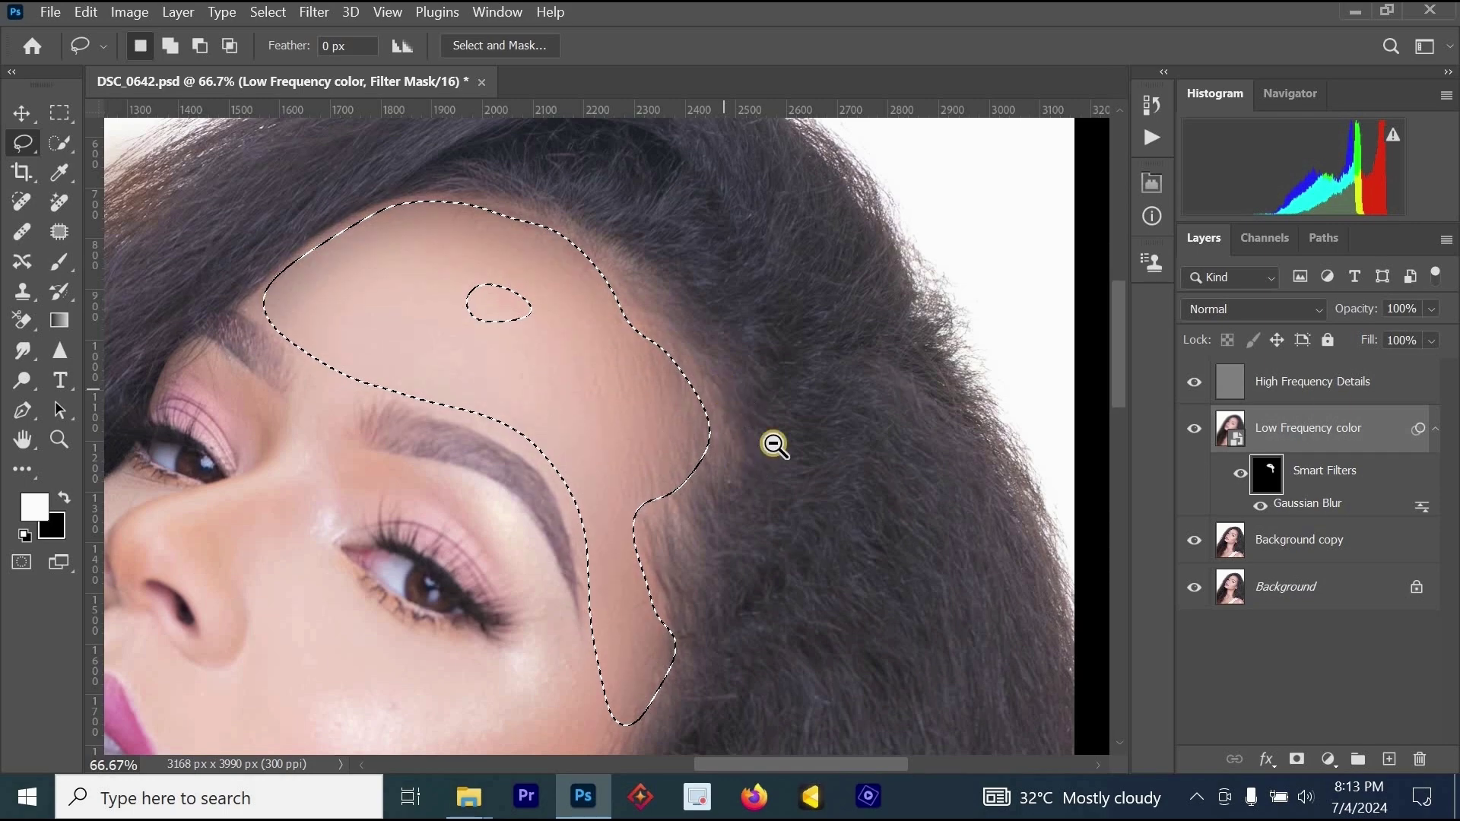
{"action": "left_click", "coordinate": [598, 469], "text": "ctrl"}
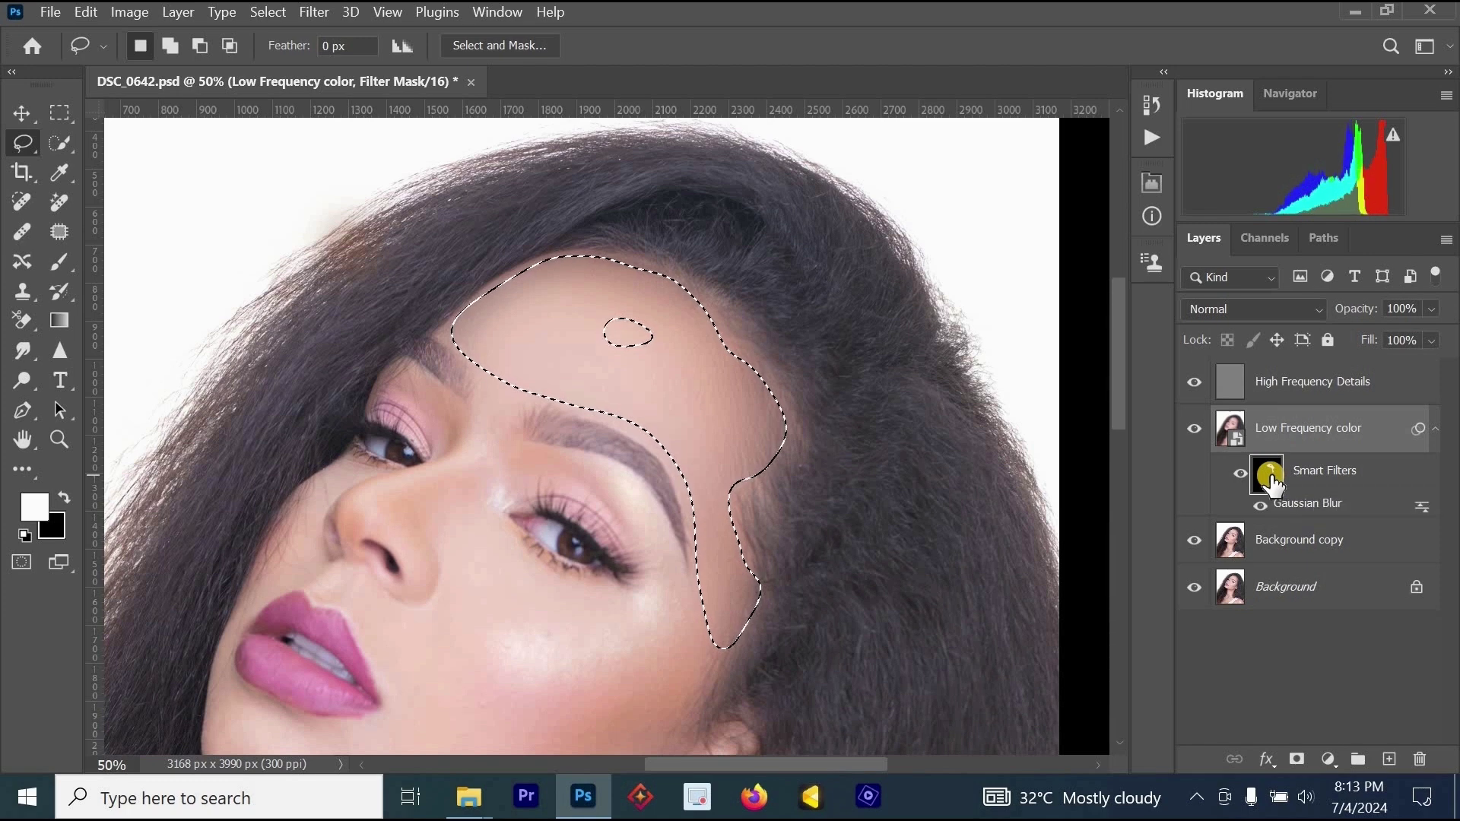
{"action": "left_click", "coordinate": [719, 403]}
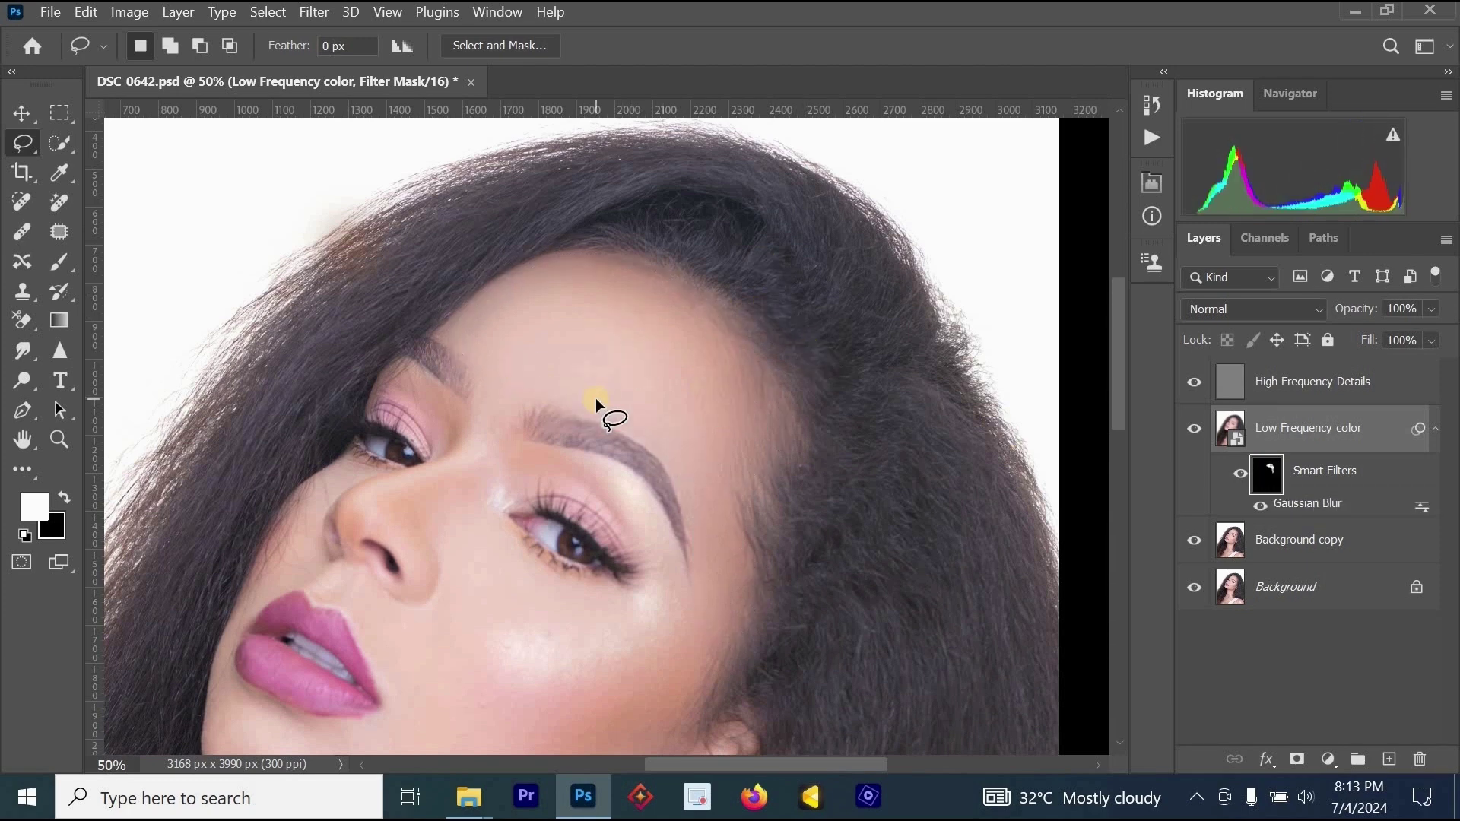
Step: Set up the Brush tool at size 200 with 22% flow for painting the smart filter mask
{"action": "left_click", "coordinate": [59, 262]}
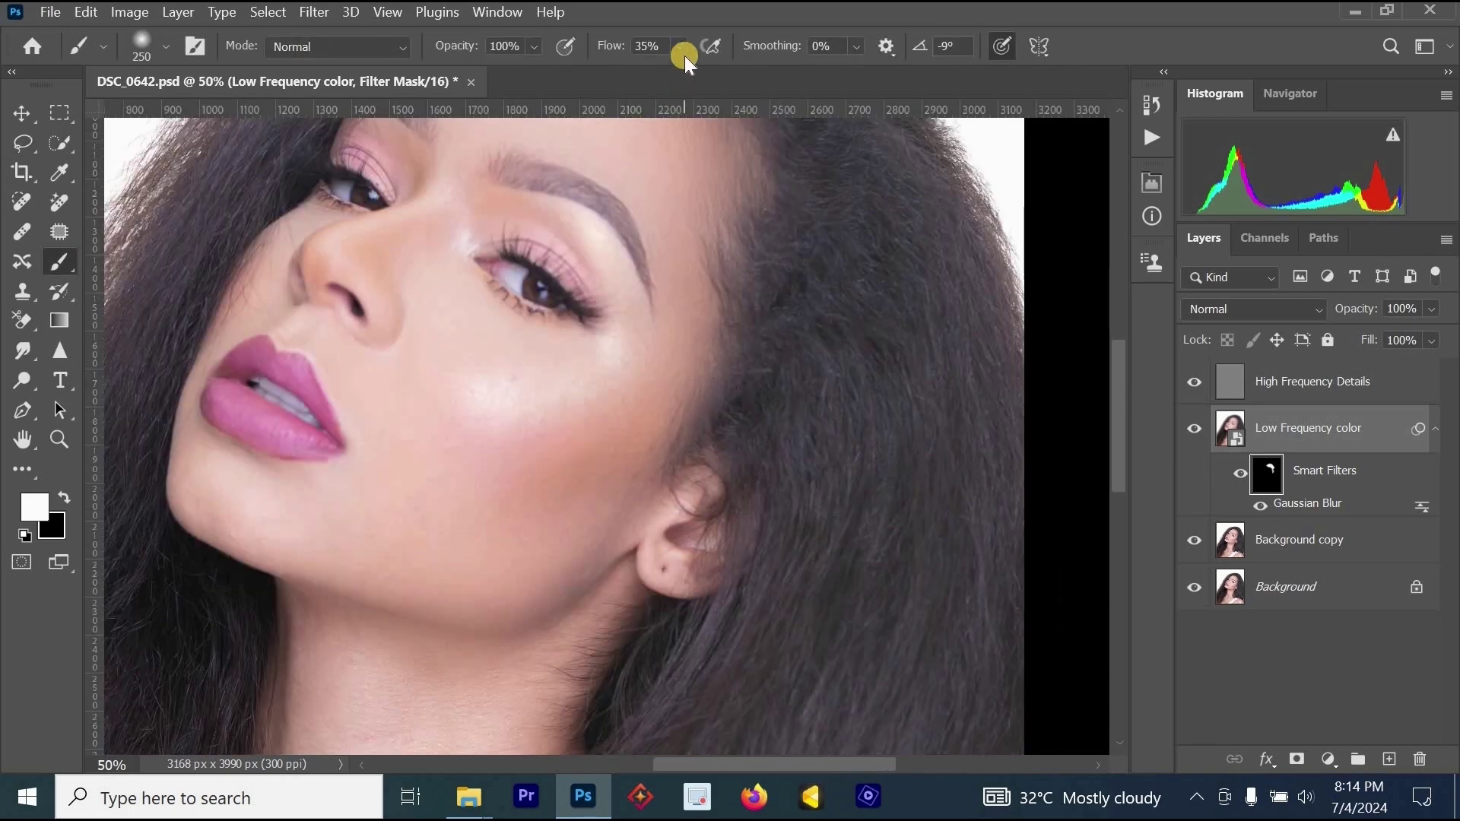
{"action": "left_click", "coordinate": [681, 48]}
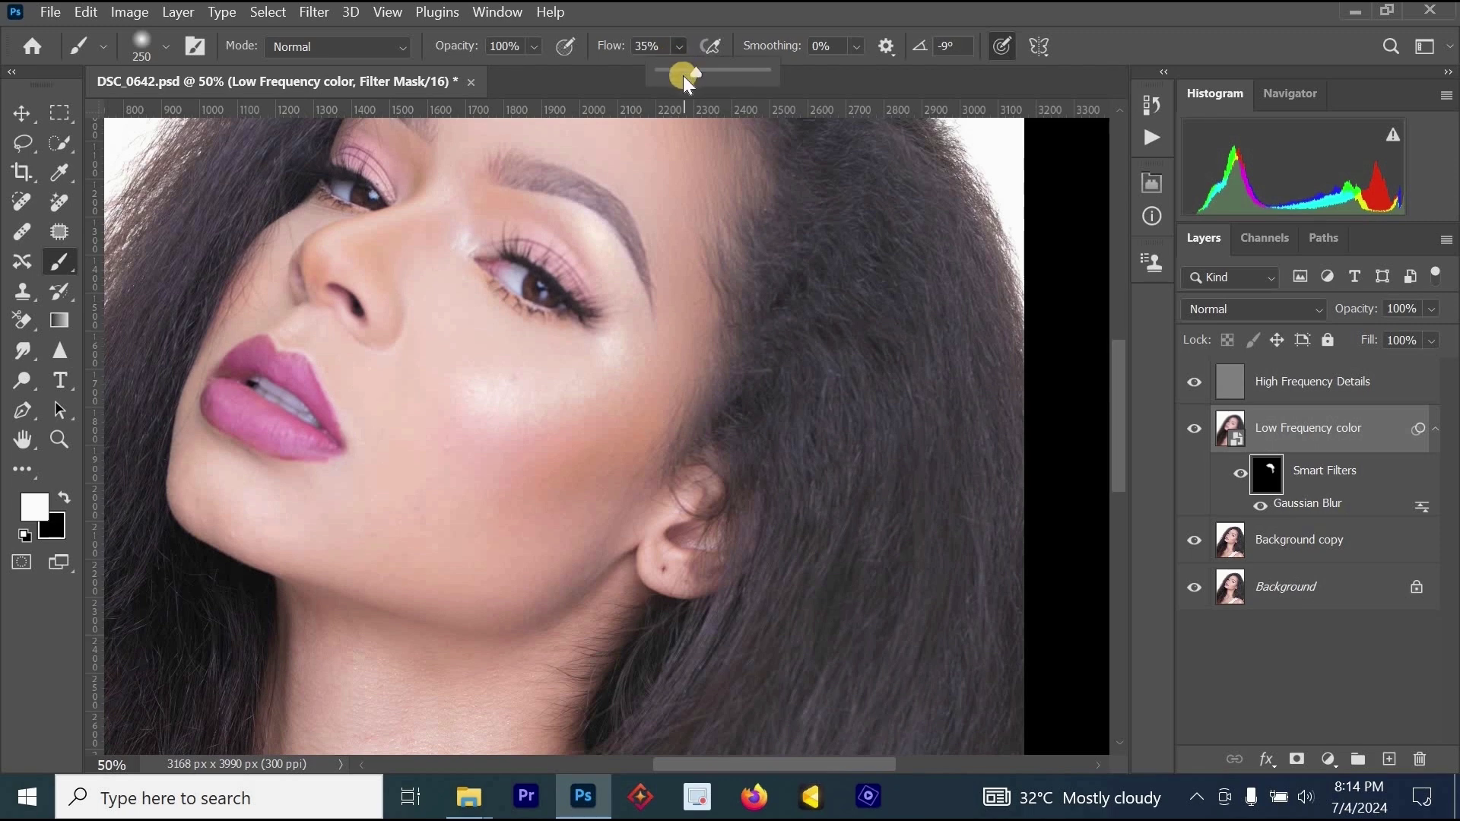
{"action": "left_click", "coordinate": [682, 72]}
{"action": "key", "text": "bracketleft"}
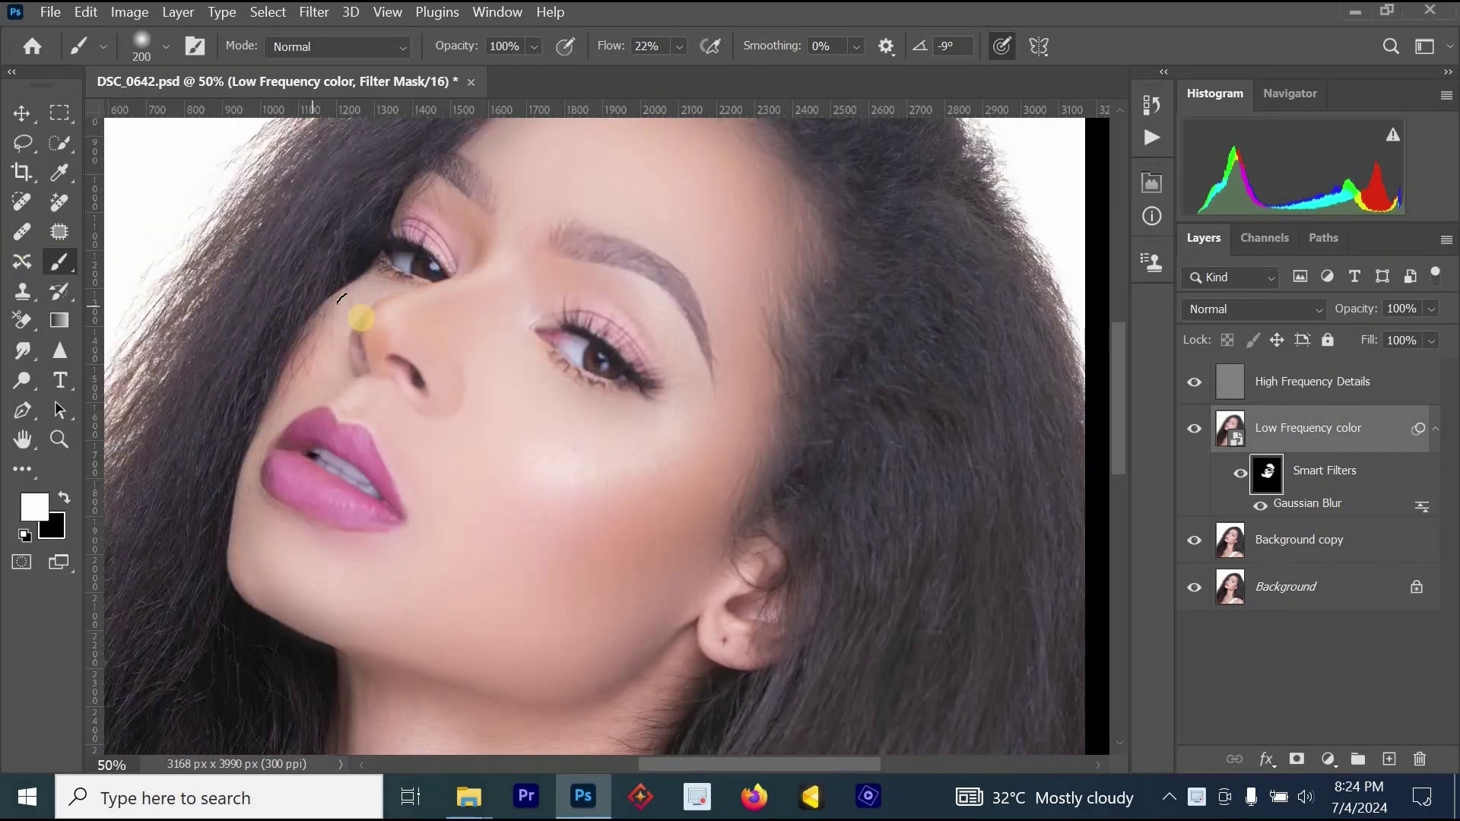
Step: Paint white on the filter mask over the far cheek beside the nose with a size 150 brush at 12% flow
{"action": "left_click", "coordinate": [679, 45]}
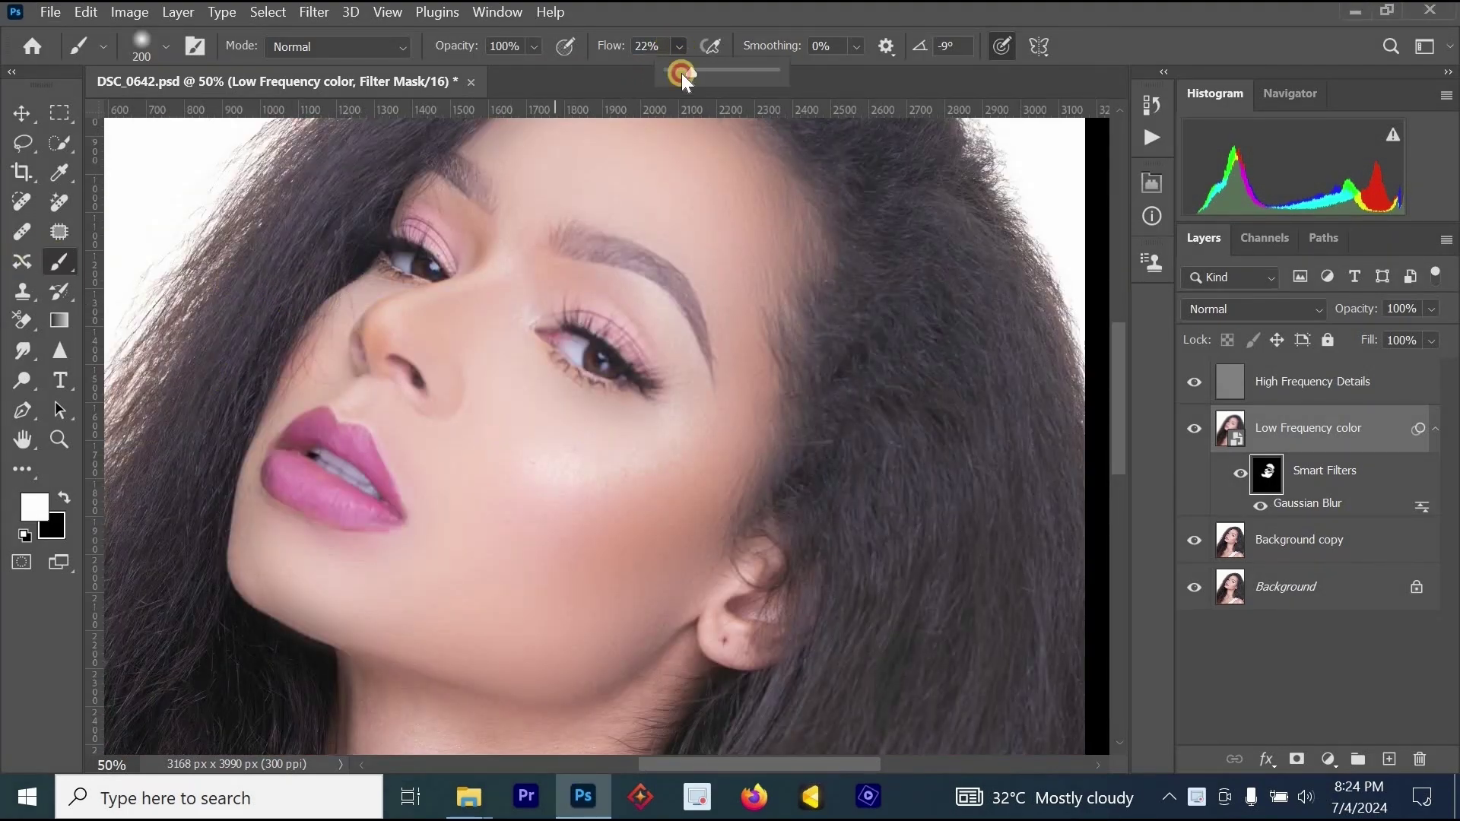
{"action": "left_click", "coordinate": [386, 313], "text": "ctrl"}
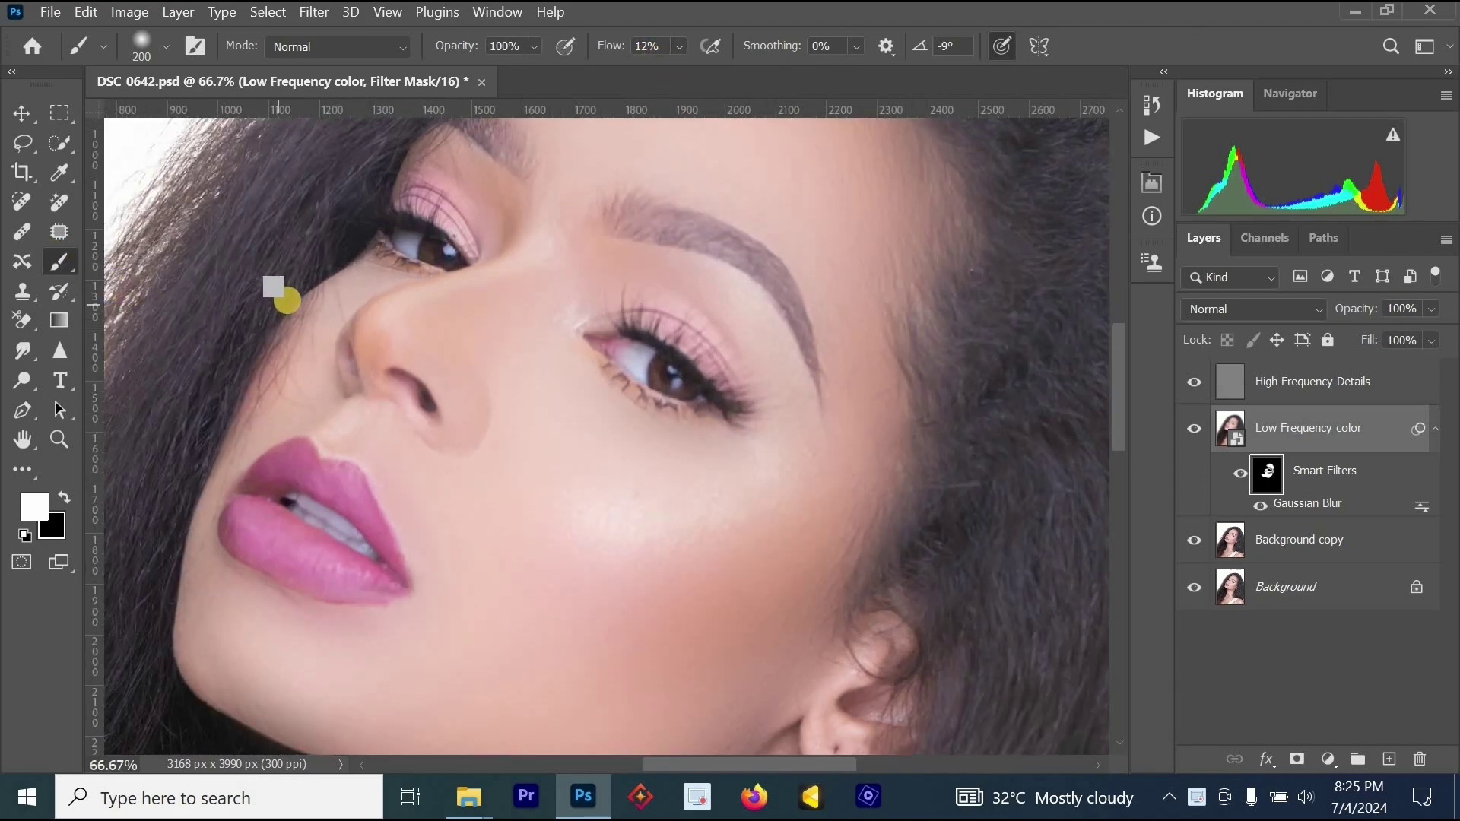
{"action": "key", "text": "bracketleft"}
{"action": "key", "text": "bracketleft"}
{"action": "left_click", "coordinate": [290, 375]}
{"action": "mouse_move", "coordinate": [290, 376]}
{"action": "left_mouse_down"}
{"action": "mouse_move", "coordinate": [407, 279]}
{"action": "mouse_move", "coordinate": [252, 429]}
{"action": "mouse_move", "coordinate": [383, 310]}
{"action": "left_mouse_up"}
{"action": "left_click", "coordinate": [501, 232], "text": "alt"}
{"action": "left_click", "coordinate": [501, 232], "text": "alt"}
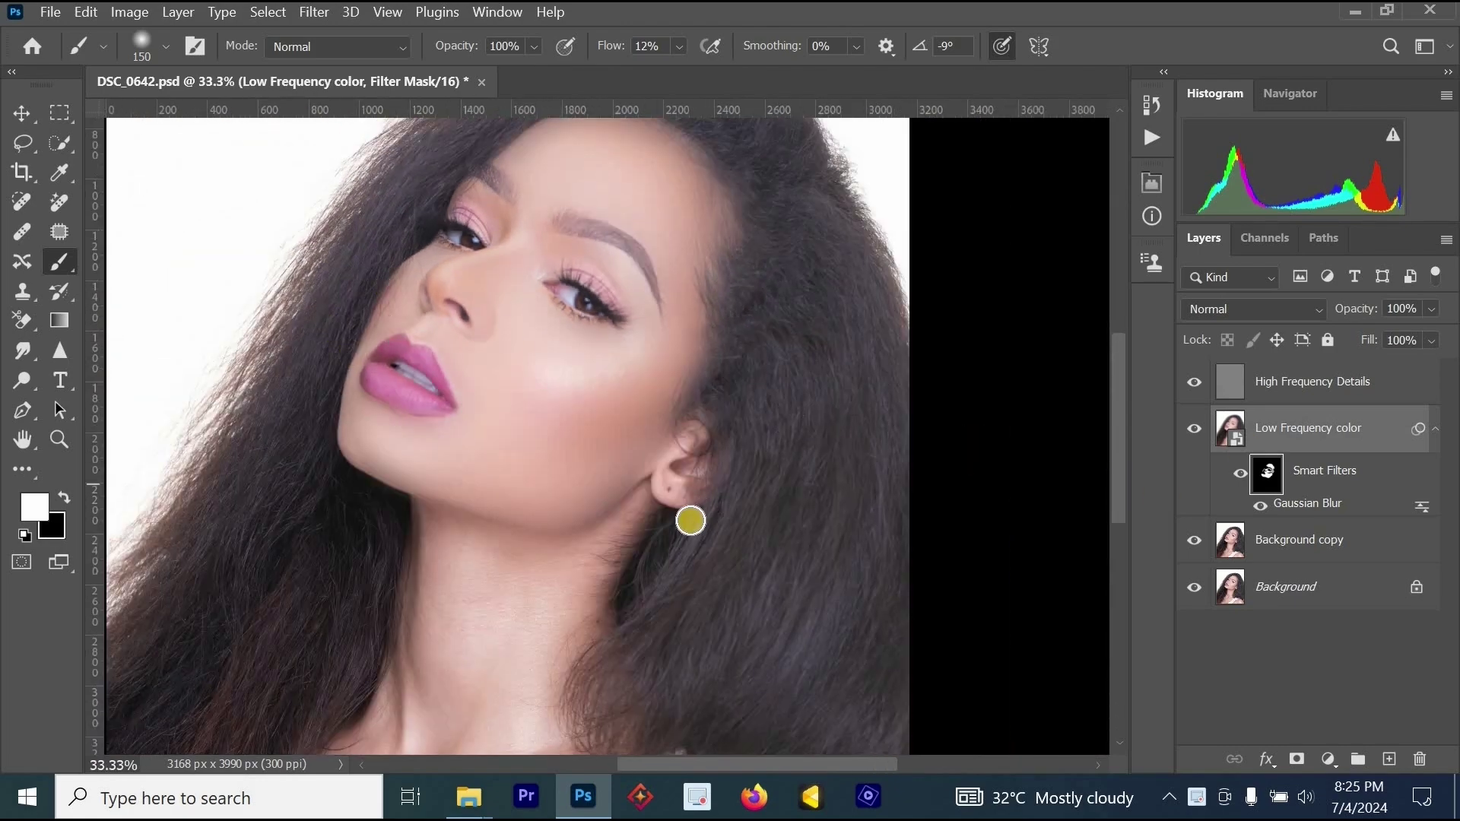
Step: Raise the brush flow to 15% and paint white on the filter mask over the neck below the jawline
{"action": "left_click", "coordinate": [528, 561], "text": "ctrl"}
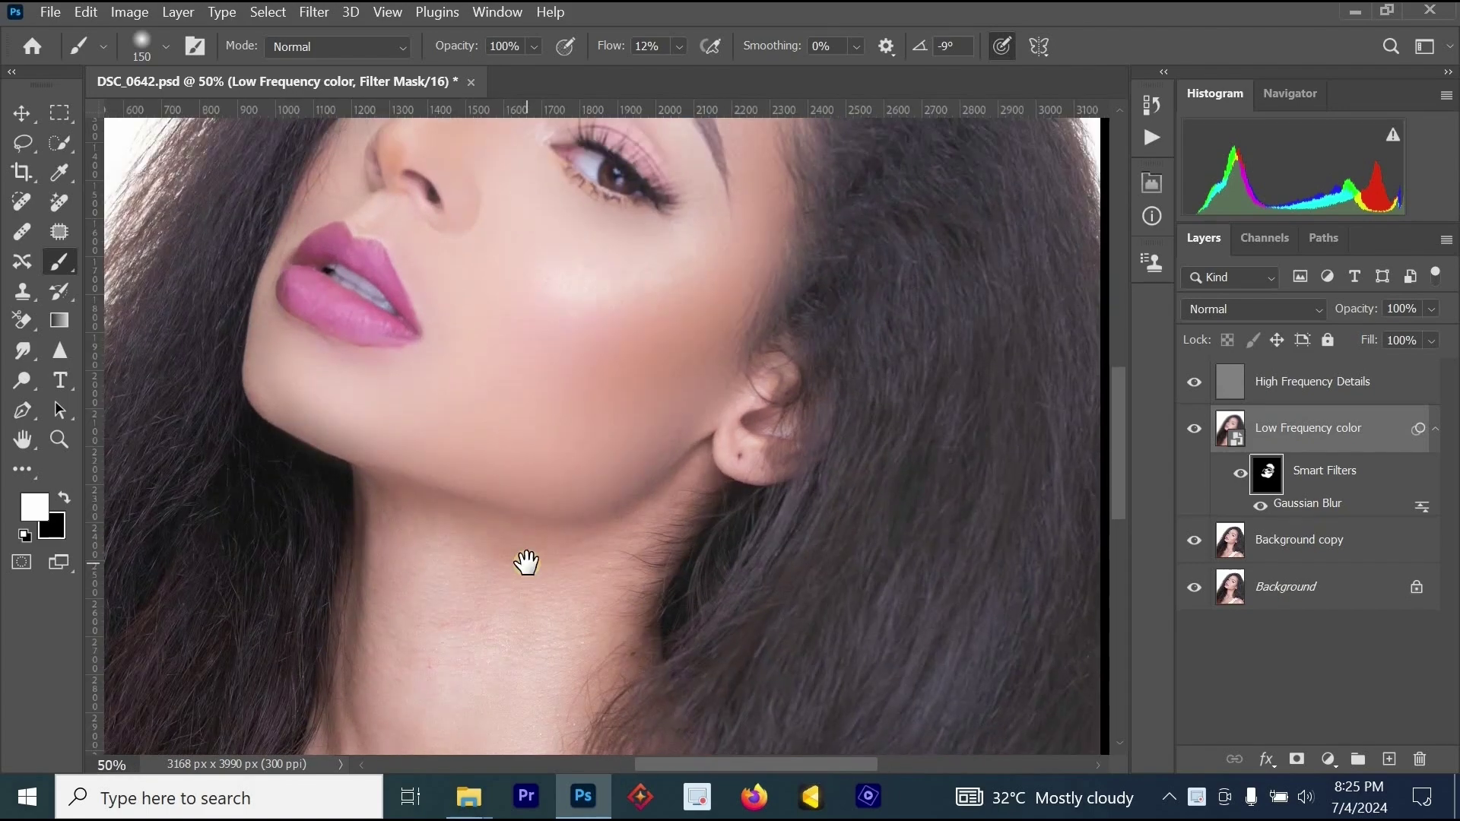
{"action": "left_click_drag", "start_coordinate": [695, 229], "coordinate": [695, 75]}
{"action": "left_click", "coordinate": [682, 49]}
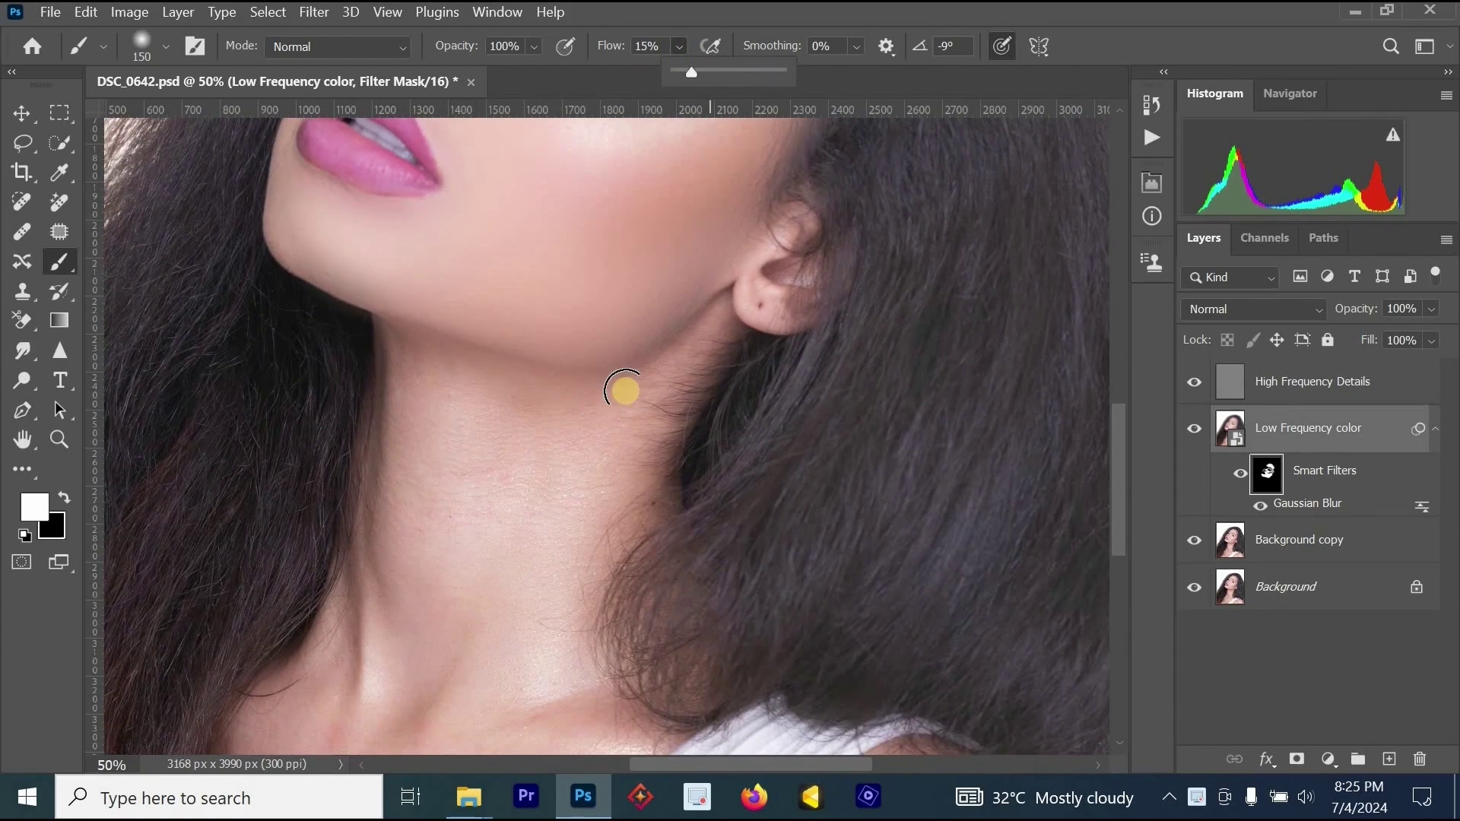
{"action": "mouse_move", "coordinate": [719, 310]}
{"action": "left_mouse_down"}
{"action": "mouse_move", "coordinate": [645, 416]}
{"action": "mouse_move", "coordinate": [720, 321]}
{"action": "mouse_move", "coordinate": [661, 398]}
{"action": "mouse_move", "coordinate": [493, 383]}
{"action": "mouse_move", "coordinate": [398, 355]}
{"action": "mouse_move", "coordinate": [521, 408]}
{"action": "mouse_move", "coordinate": [696, 399]}
{"action": "mouse_move", "coordinate": [739, 319]}
{"action": "mouse_move", "coordinate": [680, 358]}
{"action": "mouse_move", "coordinate": [645, 449]}
{"action": "mouse_move", "coordinate": [548, 574]}
{"action": "mouse_move", "coordinate": [567, 457]}
{"action": "mouse_move", "coordinate": [530, 526]}
{"action": "mouse_move", "coordinate": [477, 562]}
{"action": "mouse_move", "coordinate": [457, 405]}
{"action": "mouse_move", "coordinate": [395, 503]}
{"action": "mouse_move", "coordinate": [395, 388]}
{"action": "mouse_move", "coordinate": [386, 628]}
{"action": "mouse_move", "coordinate": [439, 609]}
{"action": "mouse_move", "coordinate": [470, 497]}
{"action": "mouse_move", "coordinate": [510, 570]}
{"action": "mouse_move", "coordinate": [553, 550]}
{"action": "mouse_move", "coordinate": [587, 584]}
{"action": "mouse_move", "coordinate": [609, 574]}
{"action": "mouse_move", "coordinate": [609, 508]}
{"action": "mouse_move", "coordinate": [410, 391]}
{"action": "mouse_move", "coordinate": [595, 418]}
{"action": "left_mouse_up"}
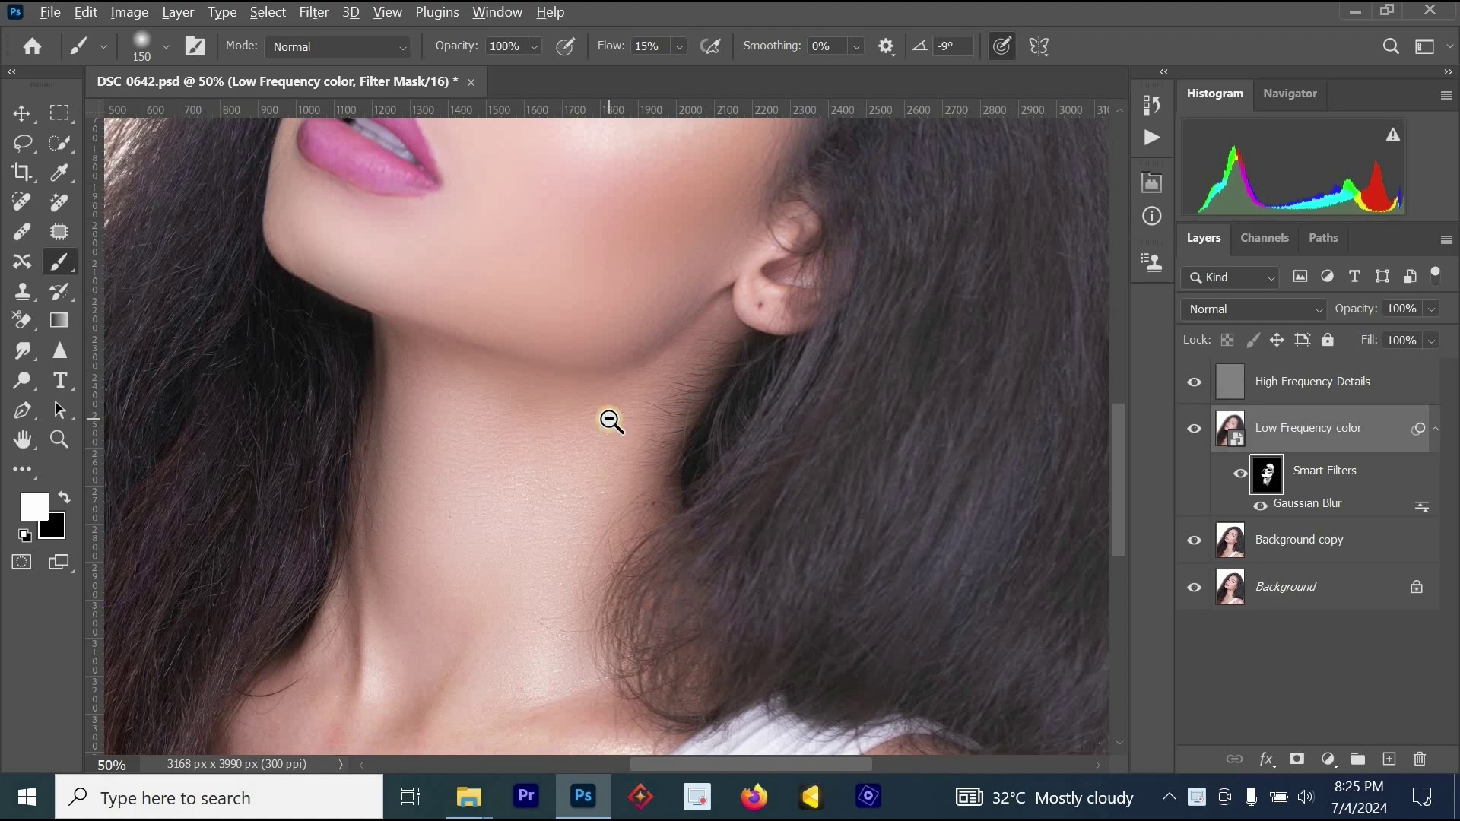
Step: Paint white on the filter mask over the collarbone and chest skin, enlarging the brush to size 200
{"action": "left_click", "coordinate": [609, 420], "text": "alt"}
{"action": "left_click", "coordinate": [610, 420], "text": "alt"}
{"action": "left_click", "coordinate": [499, 693], "text": "ctrl"}
{"action": "left_click", "coordinate": [500, 693], "text": "ctrl"}
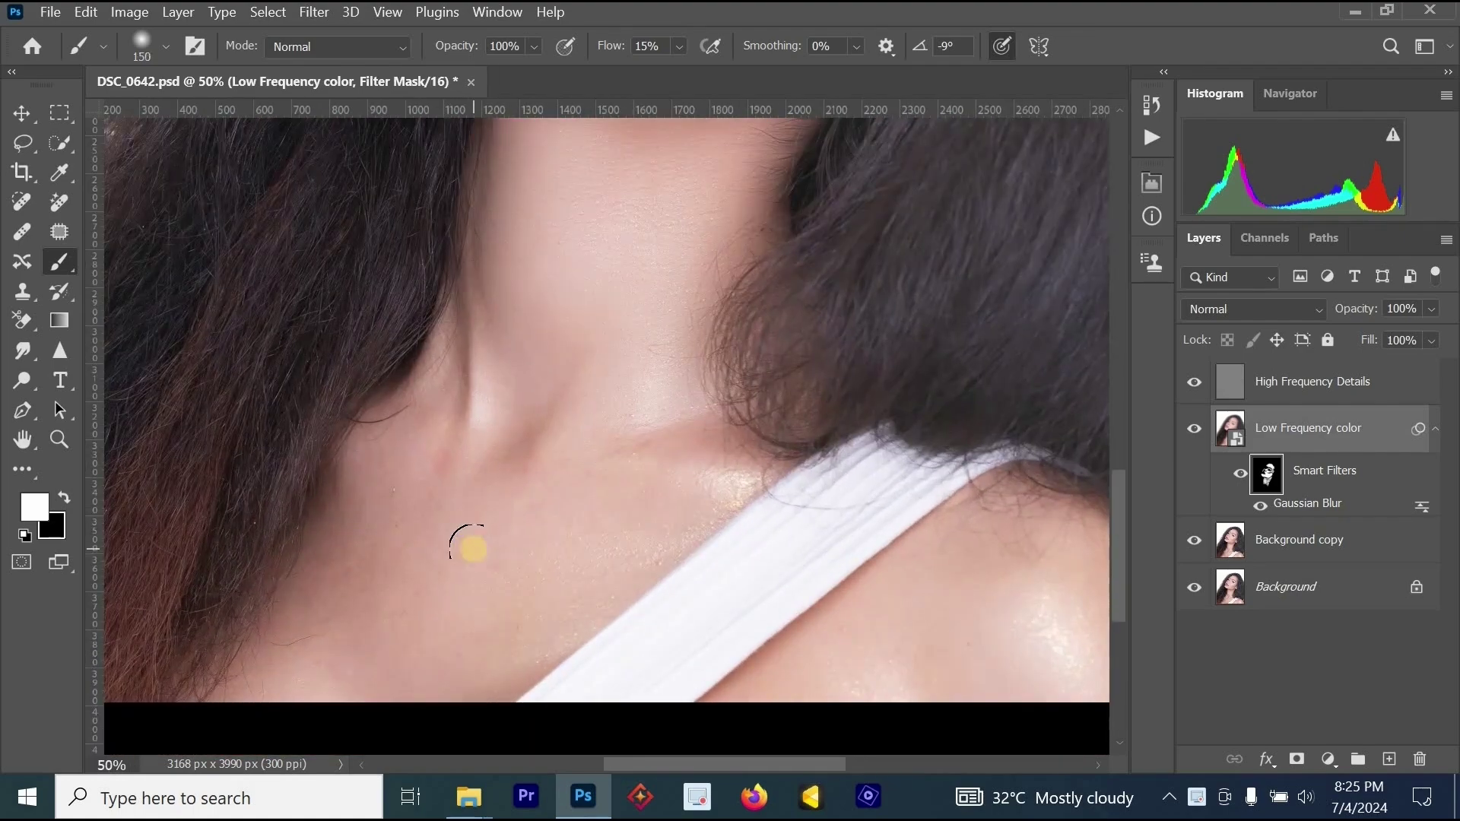
{"action": "mouse_move", "coordinate": [453, 530]}
{"action": "left_mouse_down"}
{"action": "mouse_move", "coordinate": [468, 224]}
{"action": "mouse_move", "coordinate": [397, 469]}
{"action": "mouse_move", "coordinate": [442, 313]}
{"action": "mouse_move", "coordinate": [466, 398]}
{"action": "mouse_move", "coordinate": [351, 423]}
{"action": "left_mouse_up"}
{"action": "mouse_move", "coordinate": [474, 360]}
{"action": "left_mouse_down"}
{"action": "mouse_move", "coordinate": [413, 417]}
{"action": "mouse_move", "coordinate": [273, 715]}
{"action": "mouse_move", "coordinate": [587, 505]}
{"action": "mouse_move", "coordinate": [597, 572]}
{"action": "mouse_move", "coordinate": [446, 704]}
{"action": "left_mouse_up"}
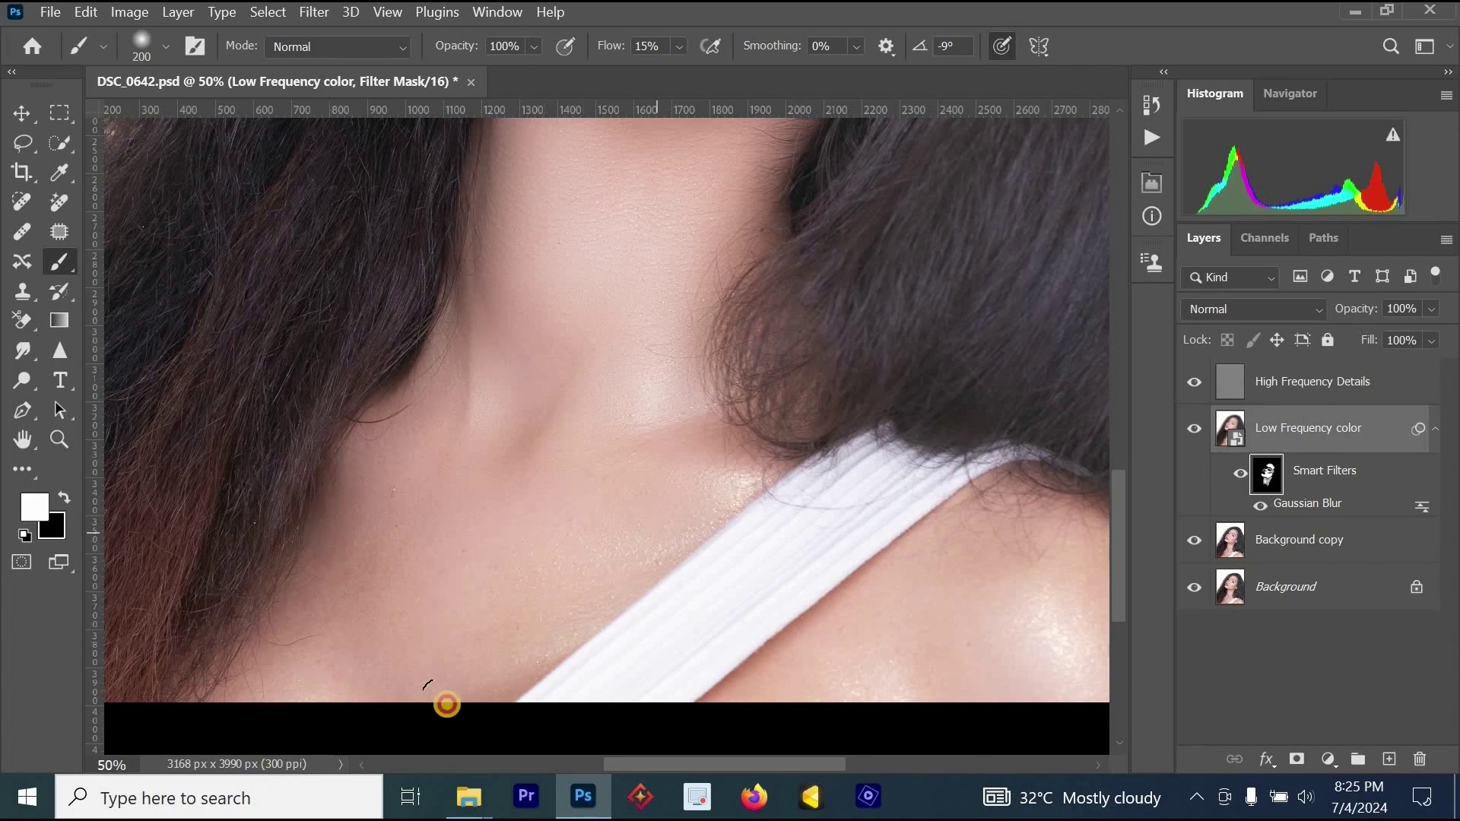
{"action": "left_click", "coordinate": [677, 481], "text": "alt"}
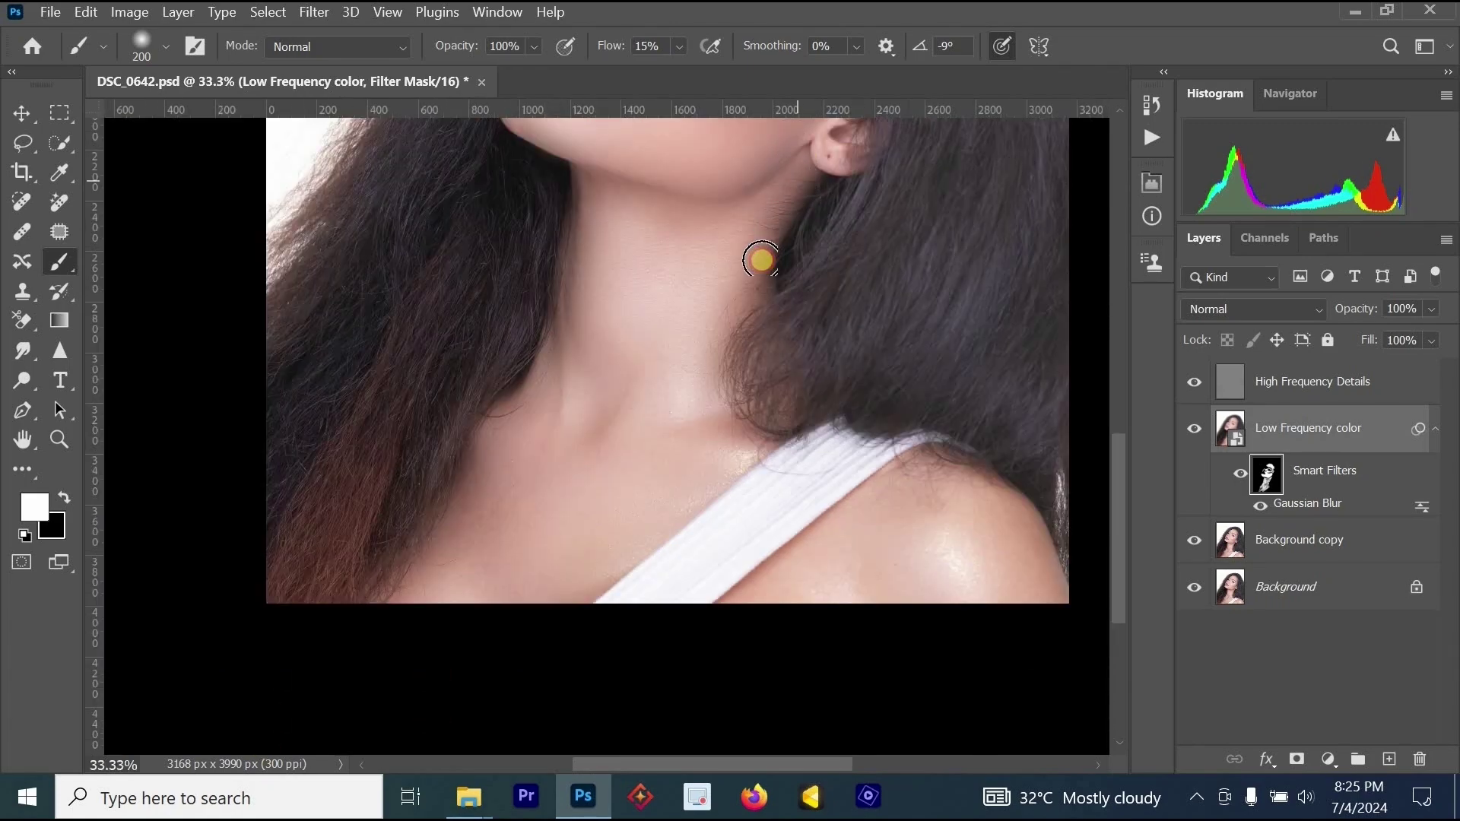
{"action": "mouse_move", "coordinate": [495, 440]}
{"action": "left_mouse_down"}
{"action": "mouse_move", "coordinate": [421, 577]}
{"action": "mouse_move", "coordinate": [413, 641]}
{"action": "mouse_move", "coordinate": [526, 503]}
{"action": "mouse_move", "coordinate": [506, 554]}
{"action": "mouse_move", "coordinate": [752, 436]}
{"action": "mouse_move", "coordinate": [679, 479]}
{"action": "left_mouse_up"}
{"action": "key", "text": "space"}
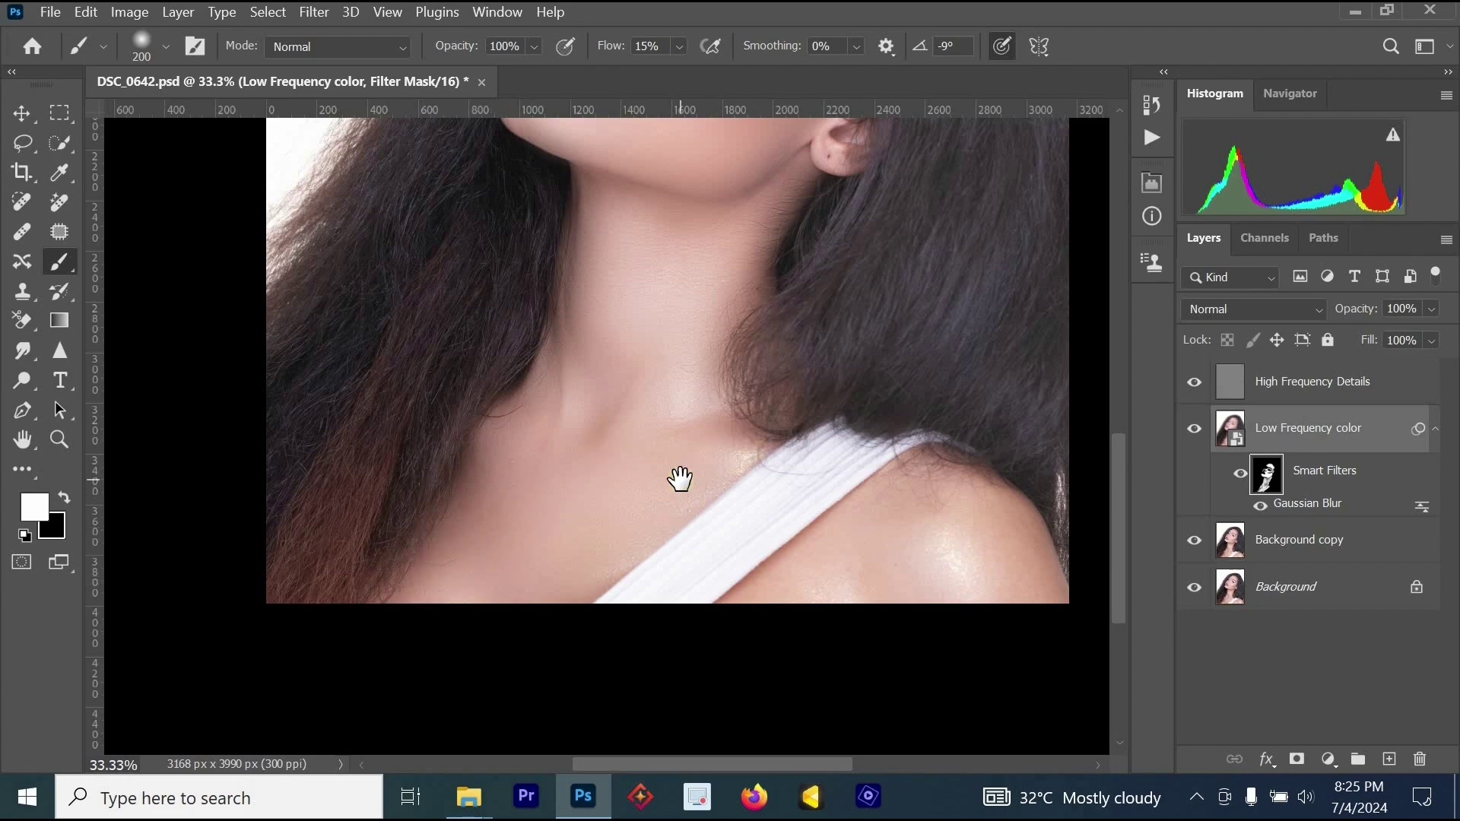
Step: Paint white on the filter mask over the shoulder skin beside the white strap
{"action": "left_click", "coordinate": [680, 480], "text": "alt"}
{"action": "left_click", "coordinate": [680, 480], "text": "alt"}
{"action": "left_click_drag", "start_coordinate": [765, 541], "coordinate": [710, 561]}
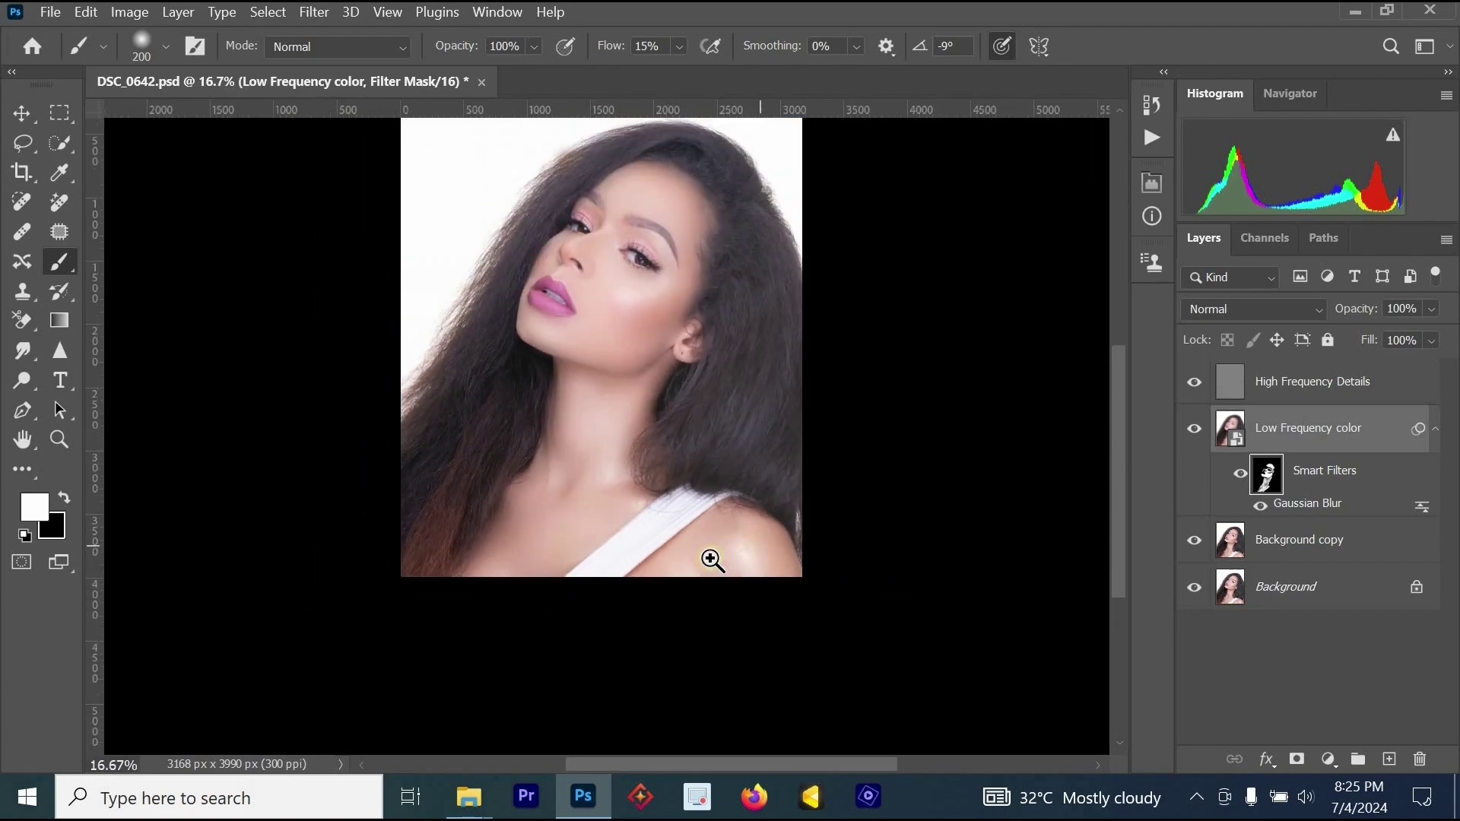
{"action": "left_click", "coordinate": [710, 559], "text": "ctrl"}
{"action": "left_click", "coordinate": [710, 561], "text": "ctrl"}
{"action": "left_click", "coordinate": [710, 561], "text": "ctrl"}
{"action": "mouse_move", "coordinate": [753, 473]}
{"action": "left_mouse_down"}
{"action": "mouse_move", "coordinate": [600, 572]}
{"action": "mouse_move", "coordinate": [762, 464]}
{"action": "mouse_move", "coordinate": [594, 623]}
{"action": "mouse_move", "coordinate": [823, 448]}
{"action": "mouse_move", "coordinate": [826, 491]}
{"action": "left_mouse_up"}
{"action": "mouse_move", "coordinate": [773, 597]}
{"action": "left_mouse_down"}
{"action": "mouse_move", "coordinate": [877, 509]}
{"action": "mouse_move", "coordinate": [957, 595]}
{"action": "mouse_move", "coordinate": [938, 635]}
{"action": "mouse_move", "coordinate": [832, 453]}
{"action": "mouse_move", "coordinate": [797, 434]}
{"action": "mouse_move", "coordinate": [723, 440]}
{"action": "mouse_move", "coordinate": [783, 429]}
{"action": "mouse_move", "coordinate": [896, 480]}
{"action": "mouse_move", "coordinate": [742, 440]}
{"action": "mouse_move", "coordinate": [504, 641]}
{"action": "left_mouse_up"}
{"action": "left_click", "coordinate": [566, 601], "text": "alt"}
{"action": "left_click", "coordinate": [573, 599], "text": "alt"}
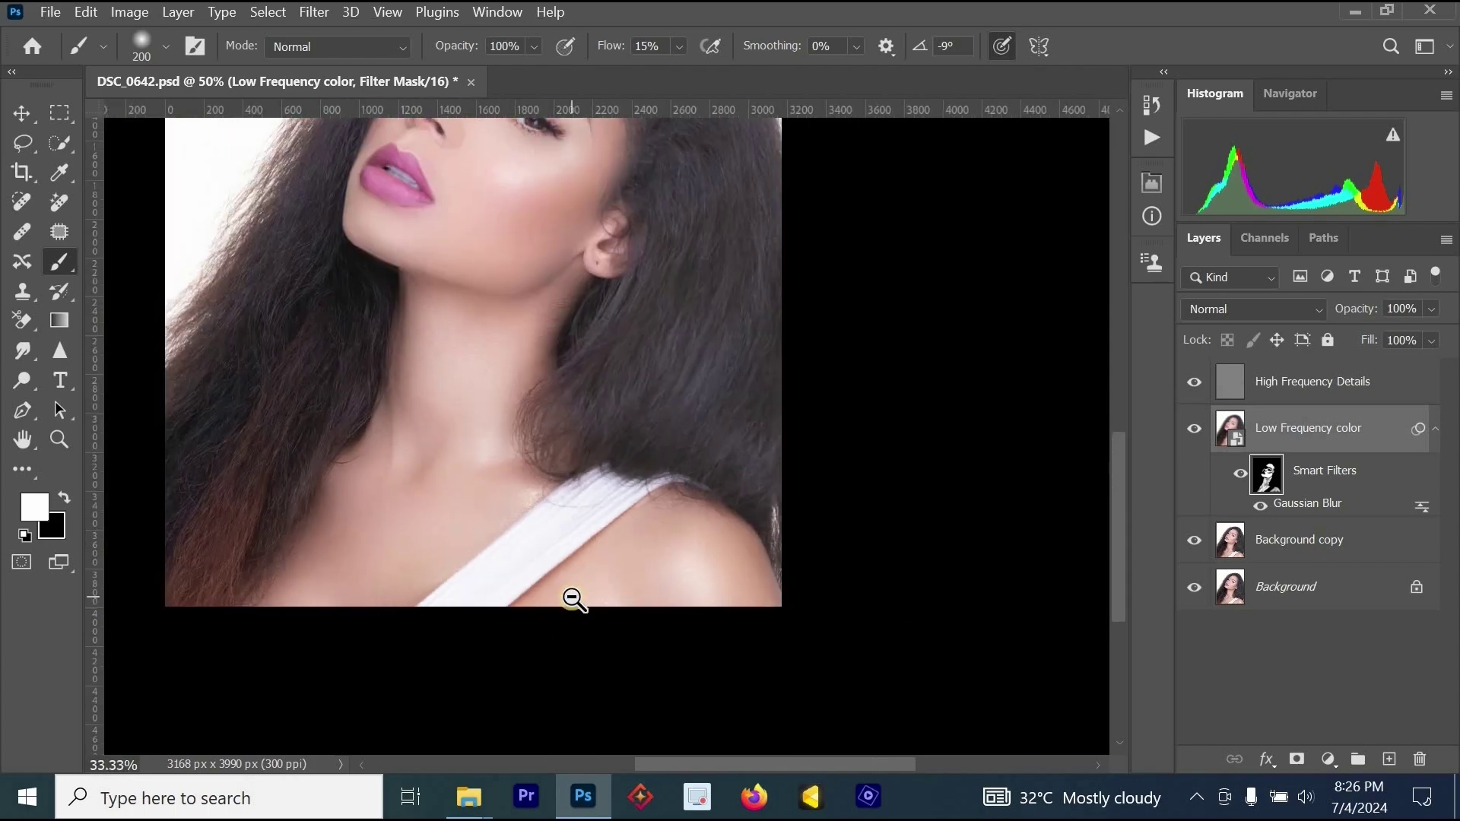
{"action": "left_click", "coordinate": [573, 601], "text": "alt"}
Step: Set the low frequency layer's Gaussian Blur smart filter radius to 41.5 pixels and return to the Brush tool
{"action": "left_click", "coordinate": [584, 374], "text": "ctrl"}
{"action": "left_click", "coordinate": [581, 367], "text": "ctrl"}
{"action": "left_click_drag", "start_coordinate": [582, 287], "coordinate": [756, 470]}
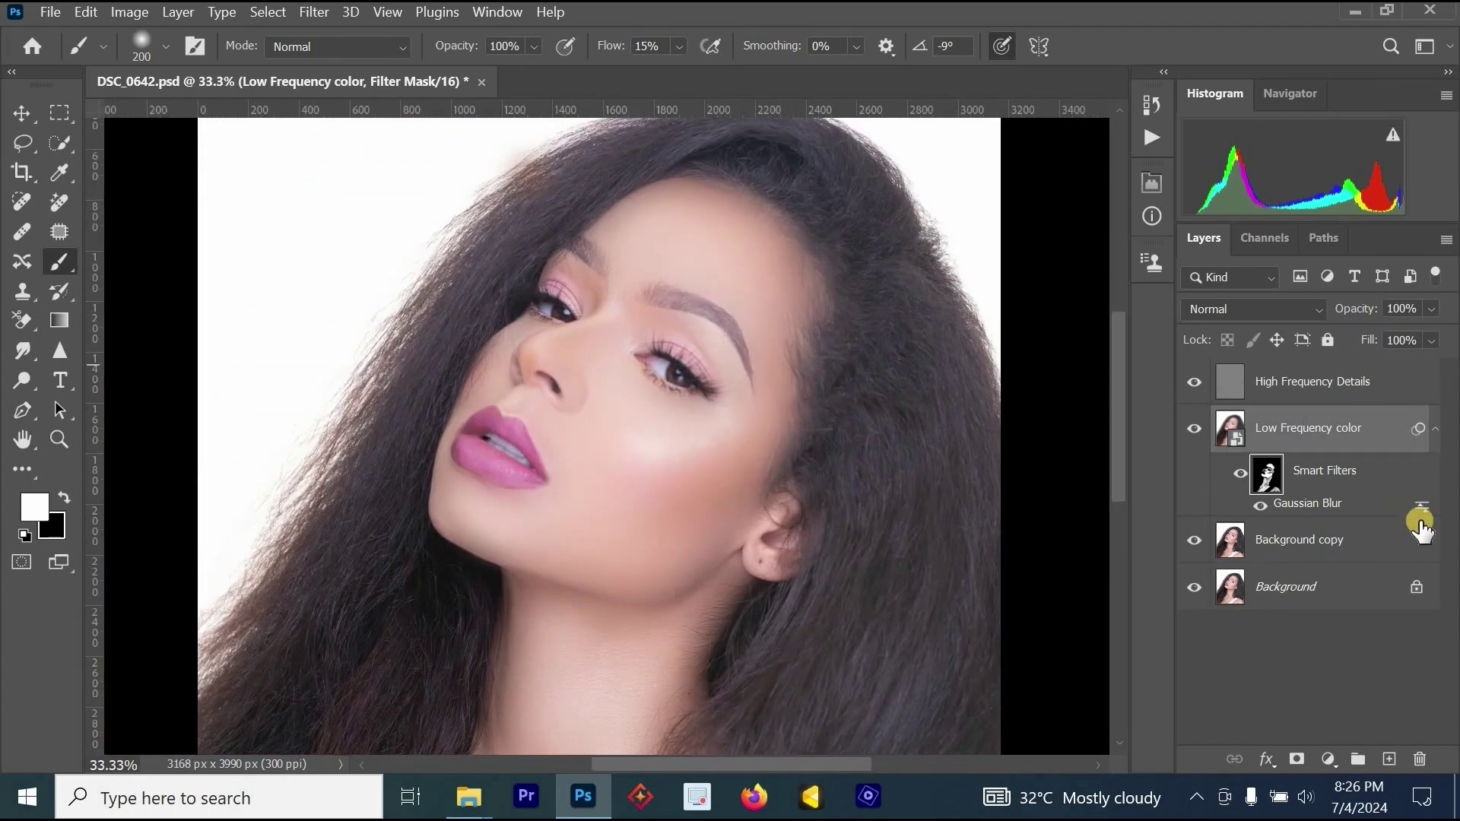
{"action": "double_click", "coordinate": [1353, 518]}
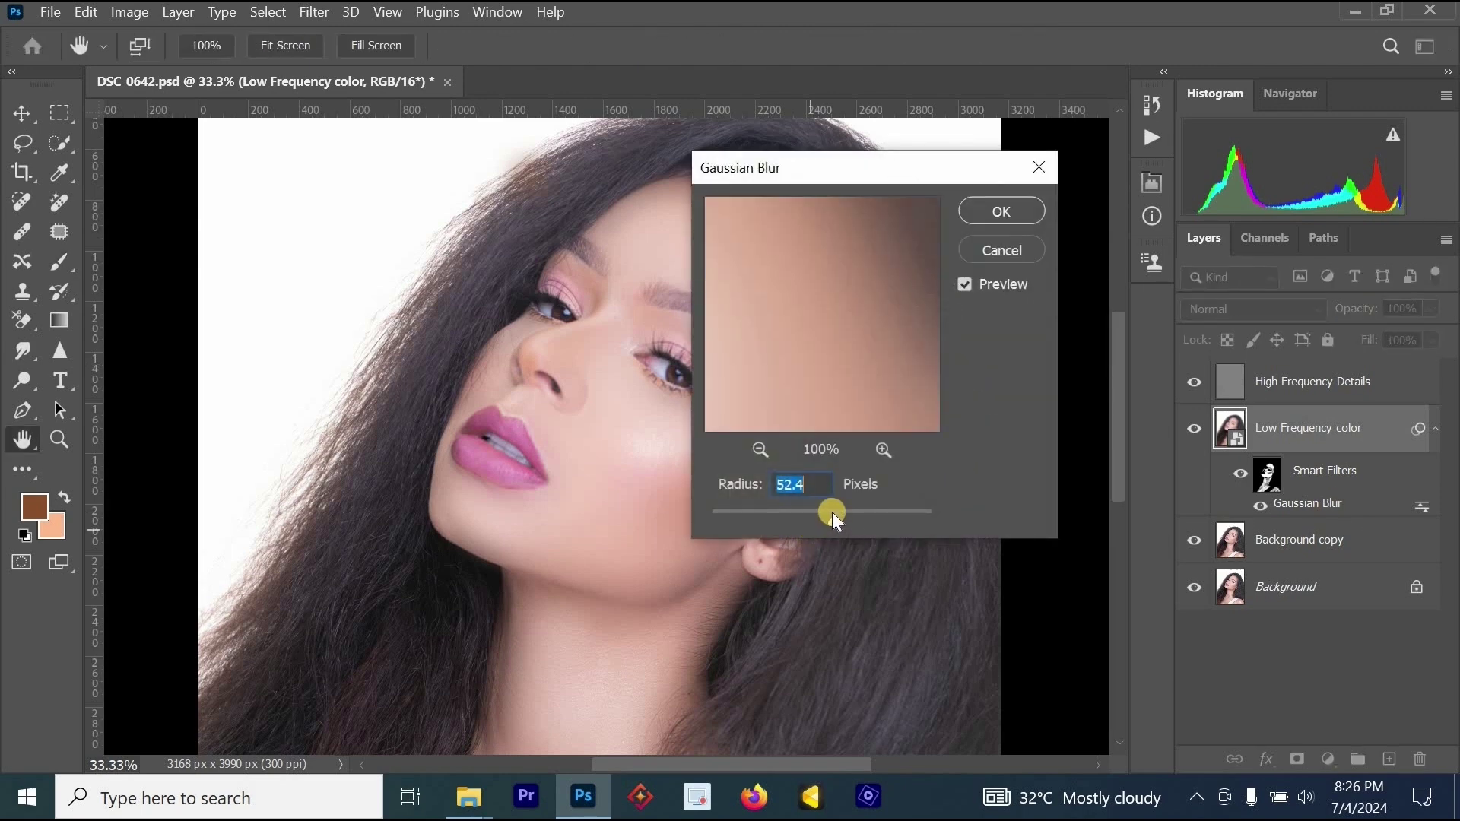
{"action": "left_click_drag", "start_coordinate": [832, 513], "coordinate": [826, 519]}
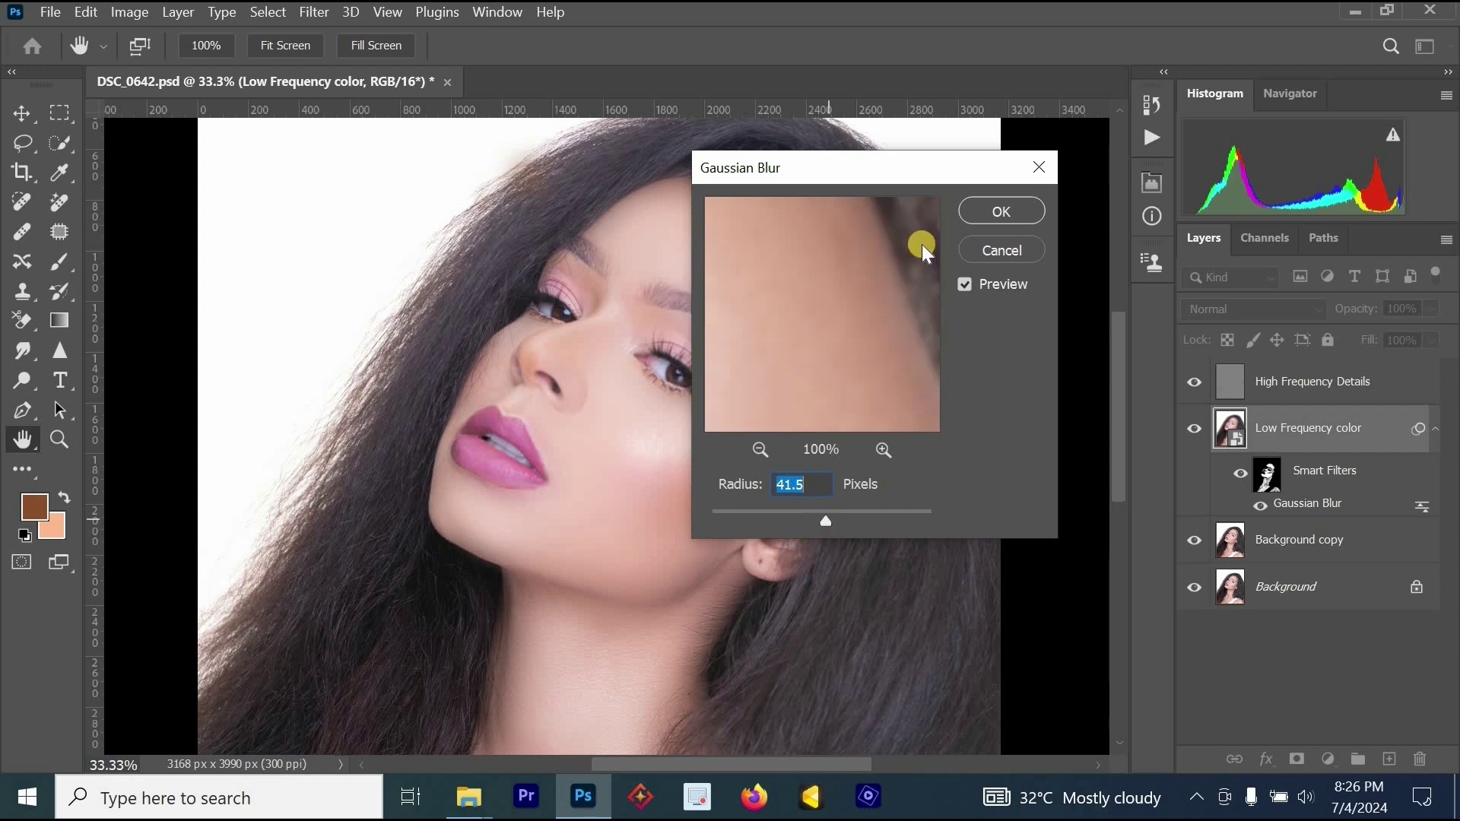
{"action": "left_click", "coordinate": [983, 210]}
{"action": "key", "text": "b"}
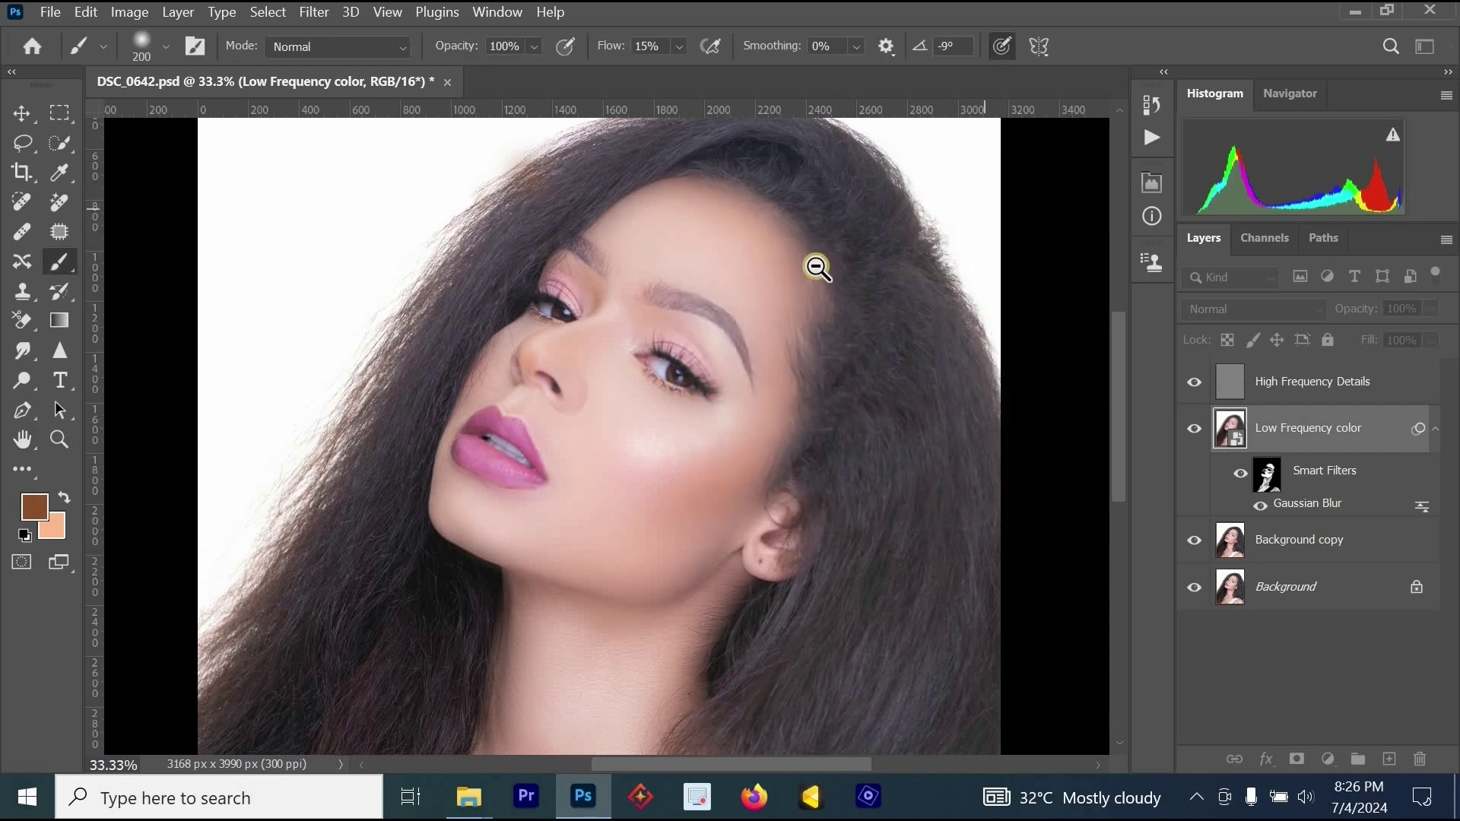
Step: Merge the High Frequency Details, Low Frequency color and Background copy layers into one layer
{"action": "left_click", "coordinate": [833, 371], "text": "ctrl+alt"}
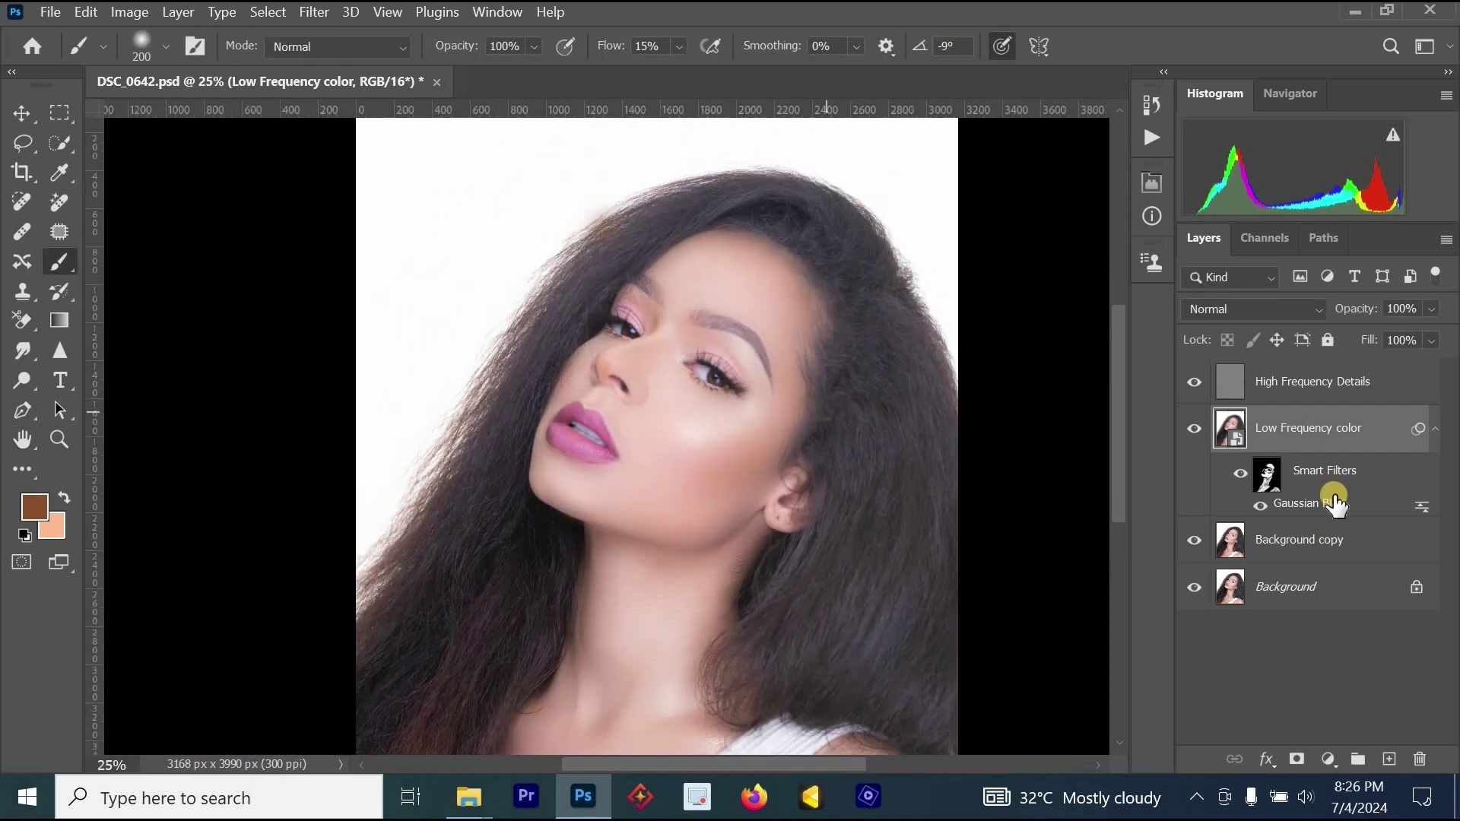
{"action": "left_click", "coordinate": [1314, 384]}
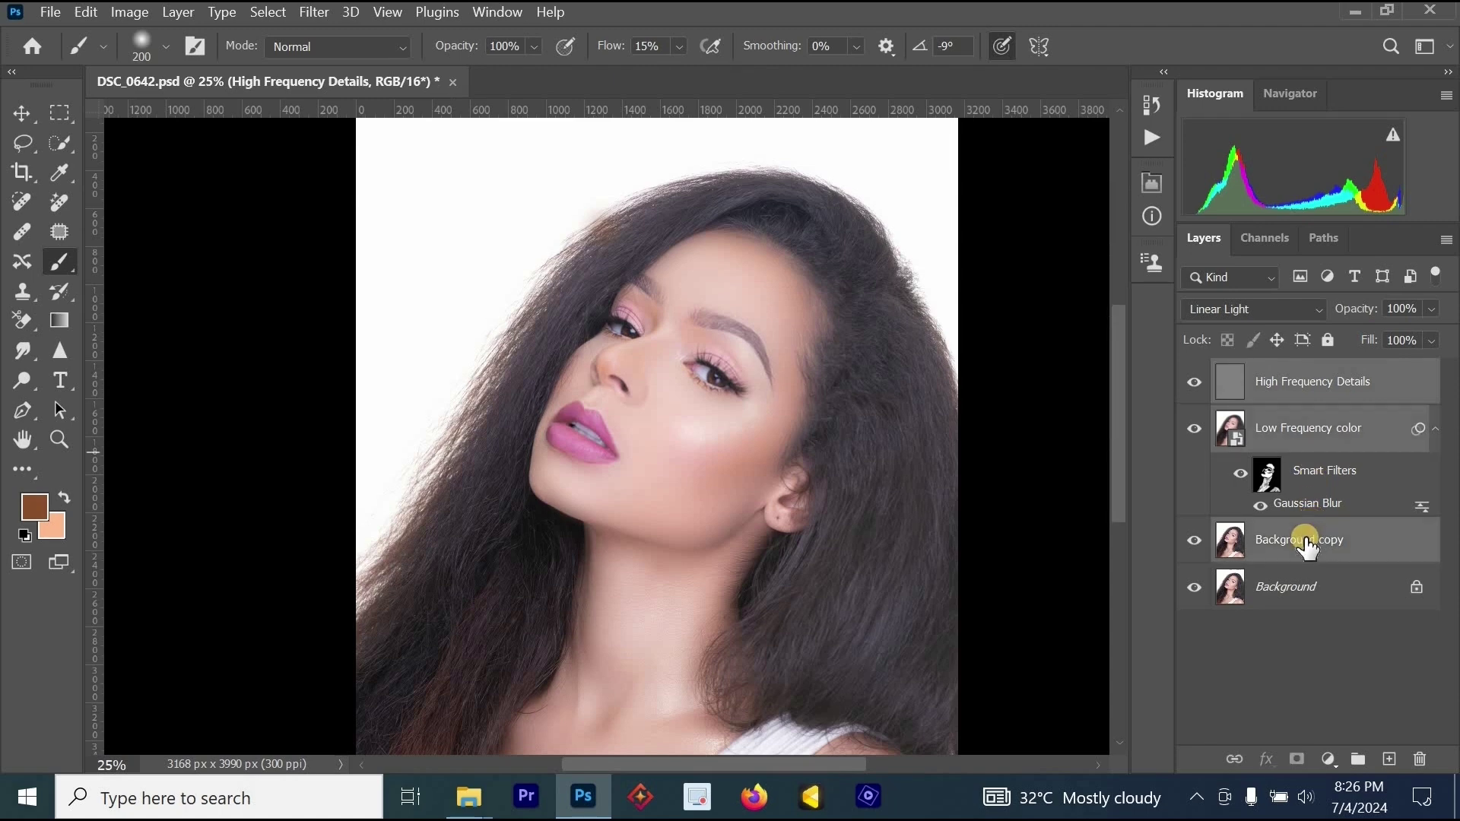
{"action": "left_click", "coordinate": [1308, 546], "text": "shift"}
{"action": "key", "text": "ctrl+e"}
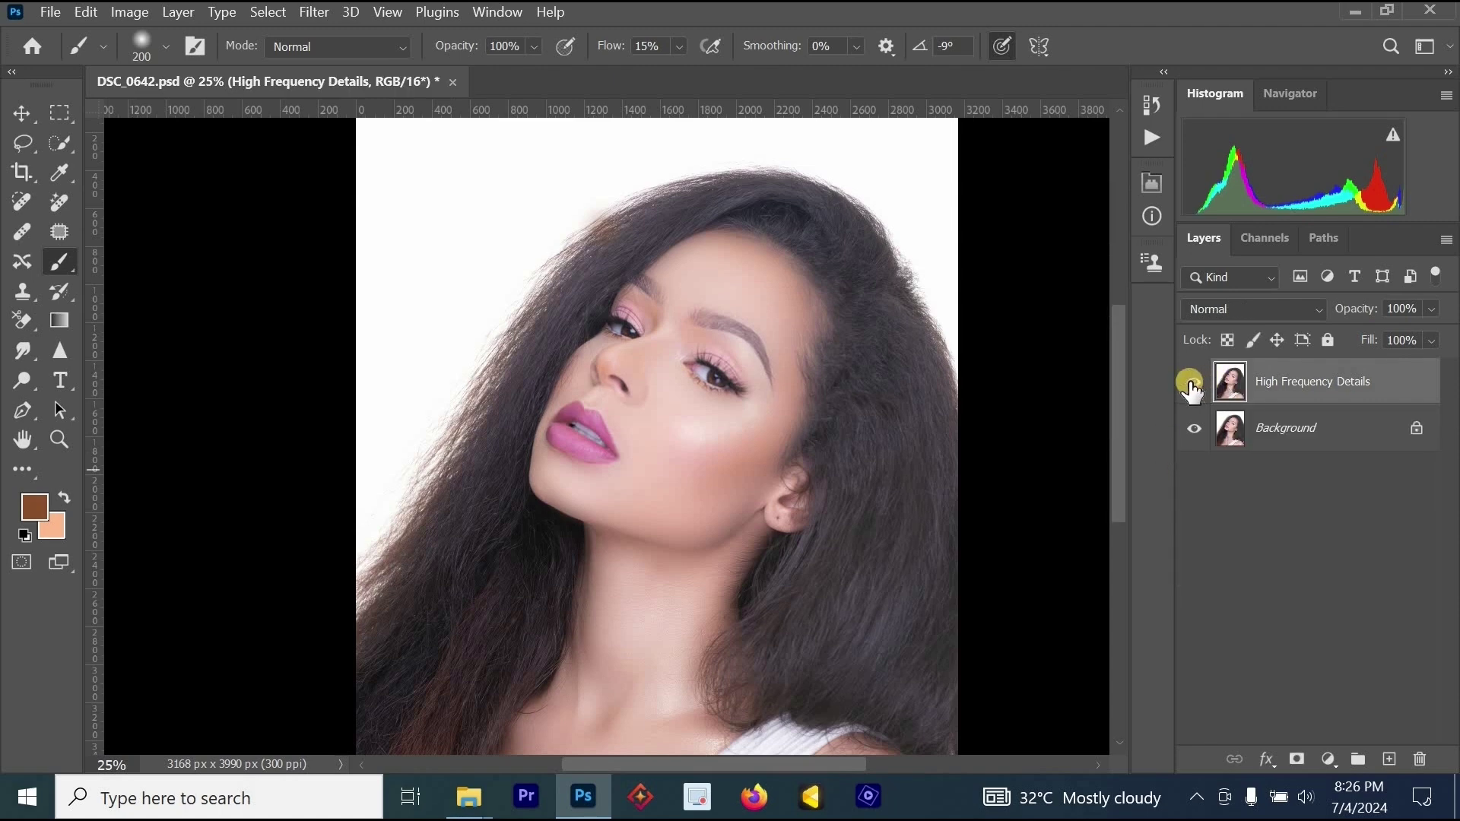
Step: Compare the merged retouch with the original Background by toggling its visibility, checking the whole face and the cheek up close
{"action": "left_click", "coordinate": [1193, 382]}
{"action": "left_click", "coordinate": [1192, 382]}
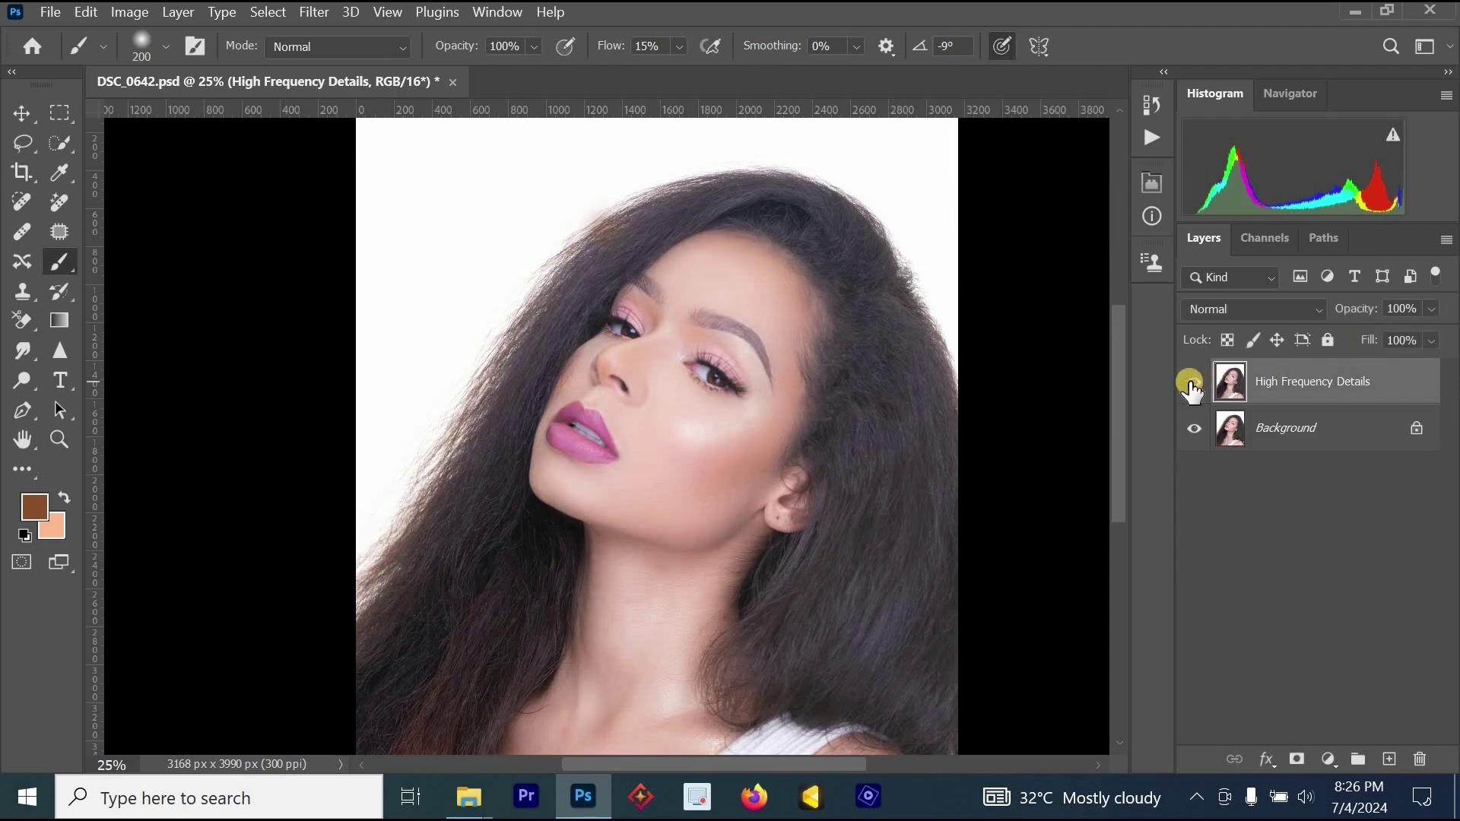
{"action": "left_click", "coordinate": [750, 525], "text": "alt"}
{"action": "left_click_drag", "start_coordinate": [732, 591], "coordinate": [997, 482]}
{"action": "left_click", "coordinate": [996, 483]}
{"action": "left_click", "coordinate": [1192, 383]}
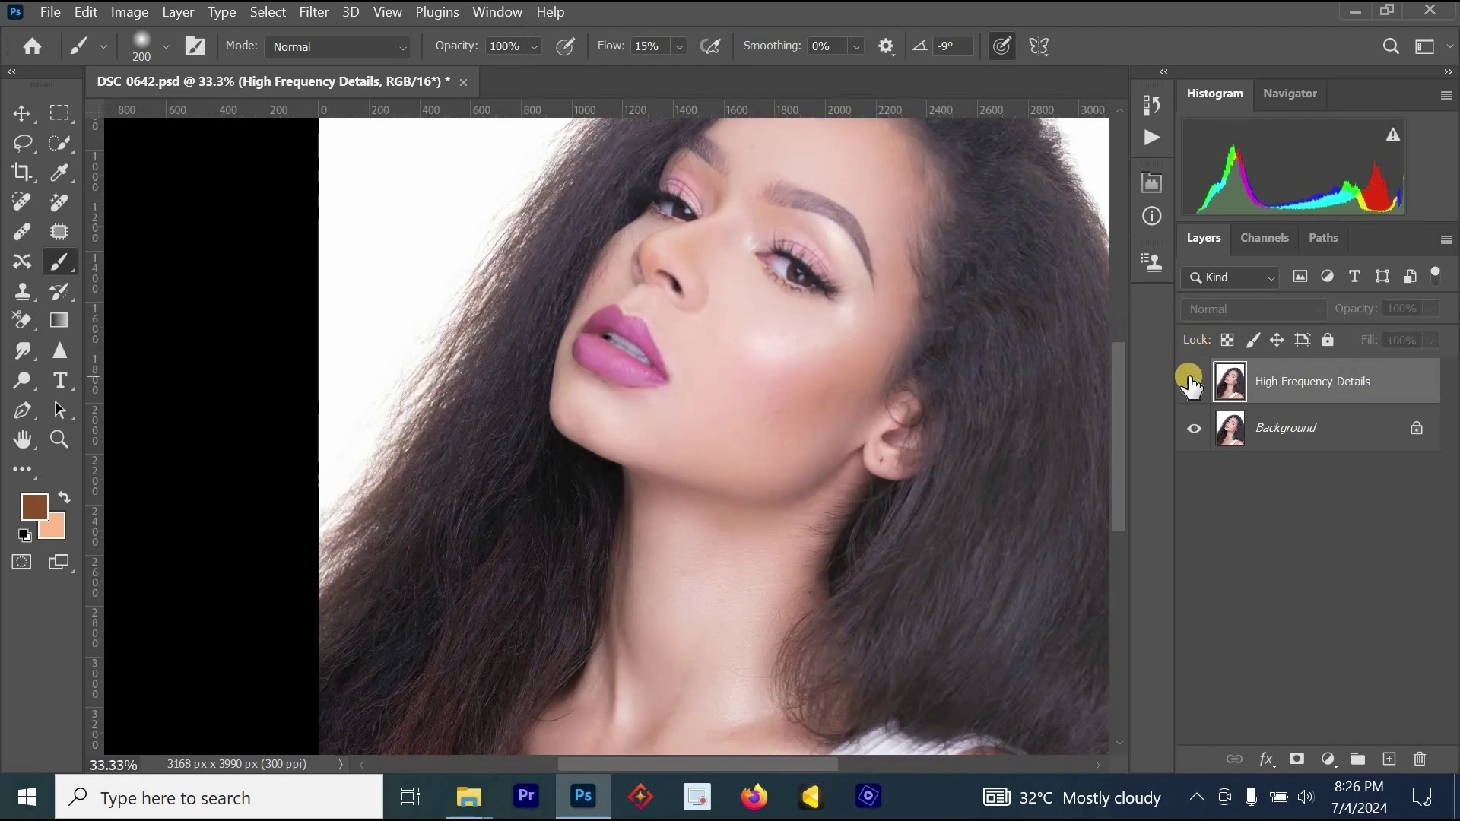
{"action": "left_click", "coordinate": [1193, 384]}
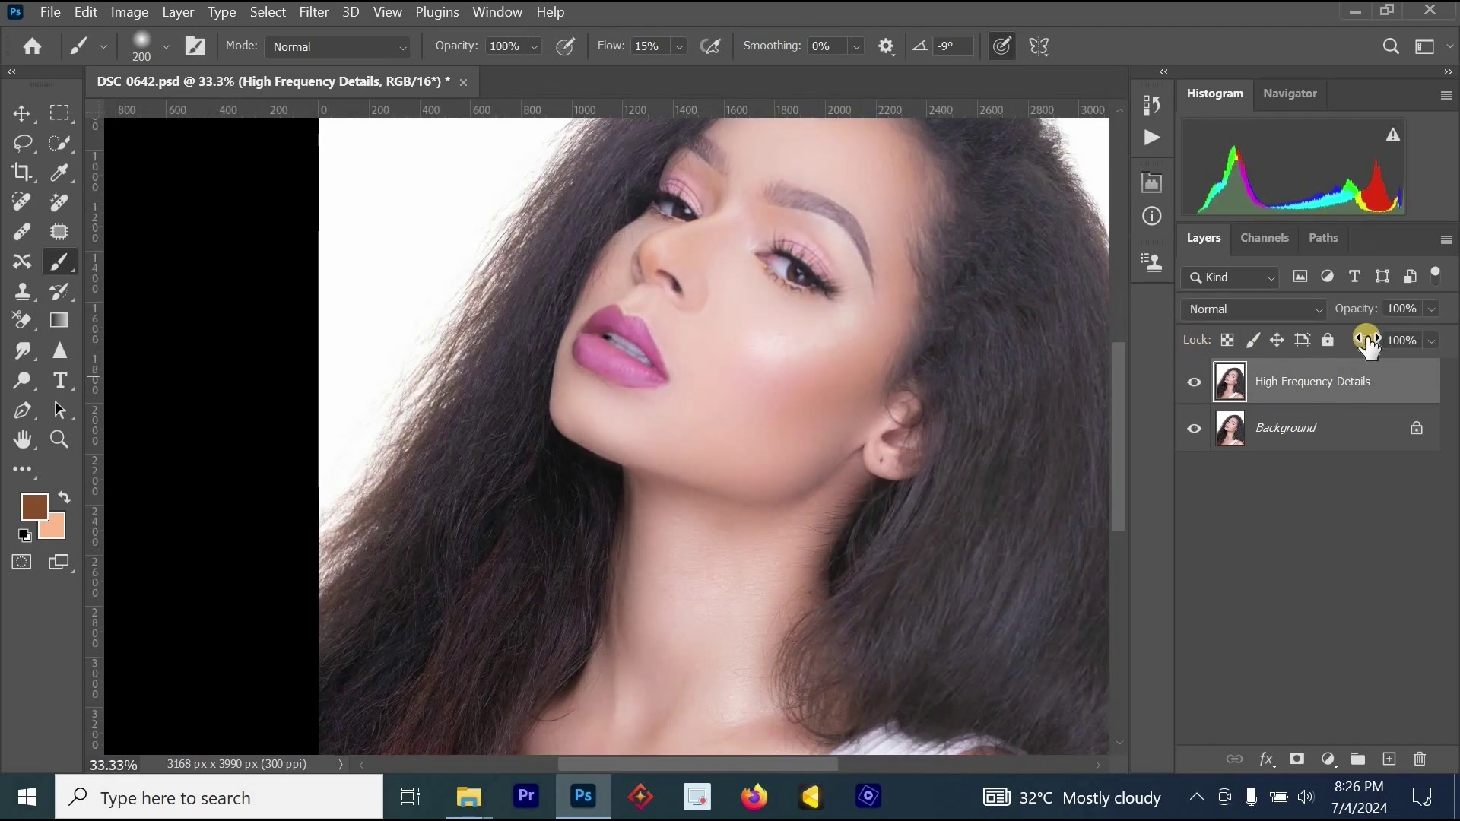
{"action": "left_click", "coordinate": [1431, 341]}
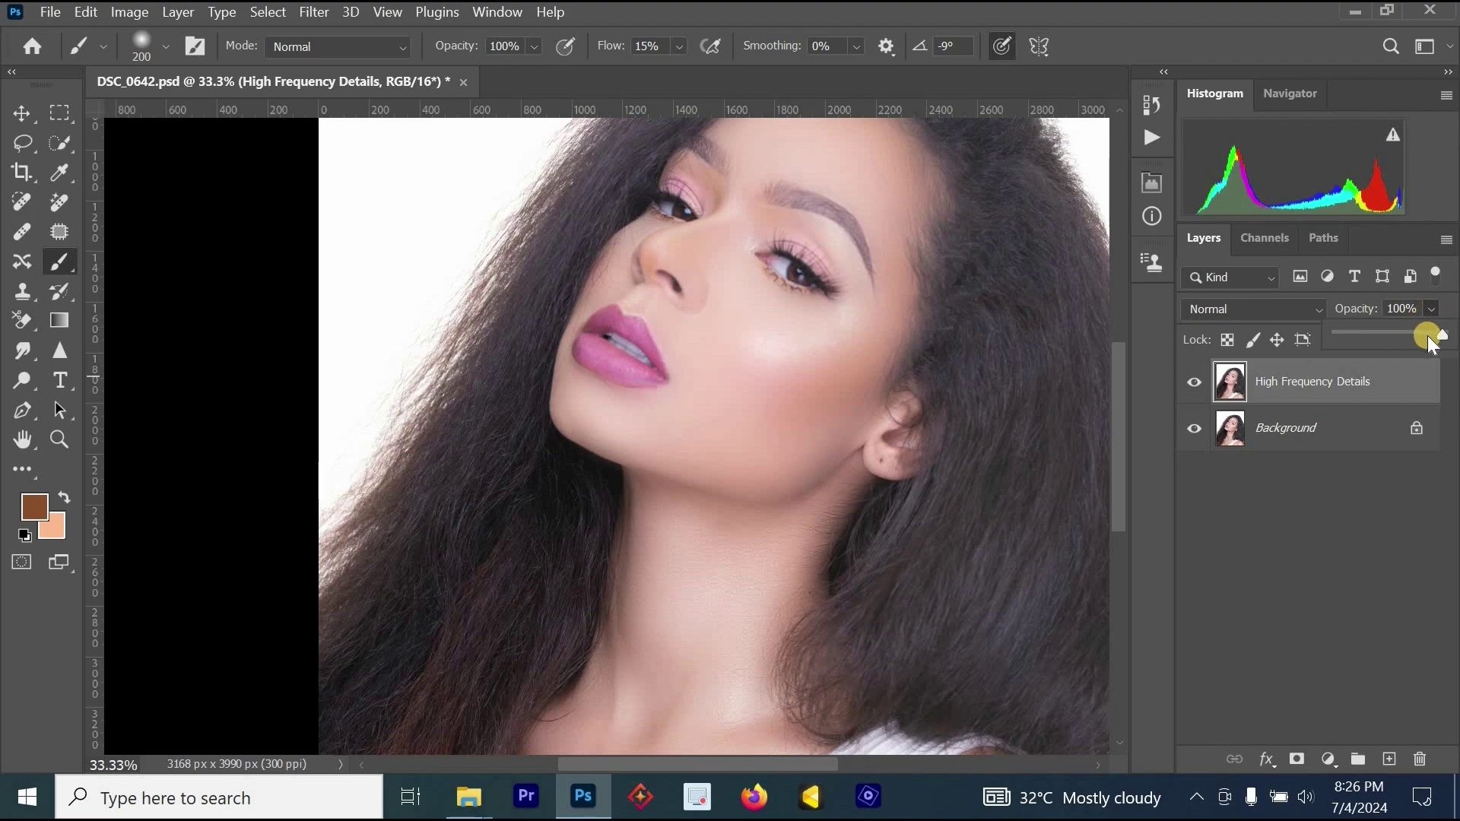
{"action": "scroll", "coordinate": [909, 350], "scroll_direction": "up", "scroll_amount": 2}
{"action": "left_click", "coordinate": [1201, 382]}
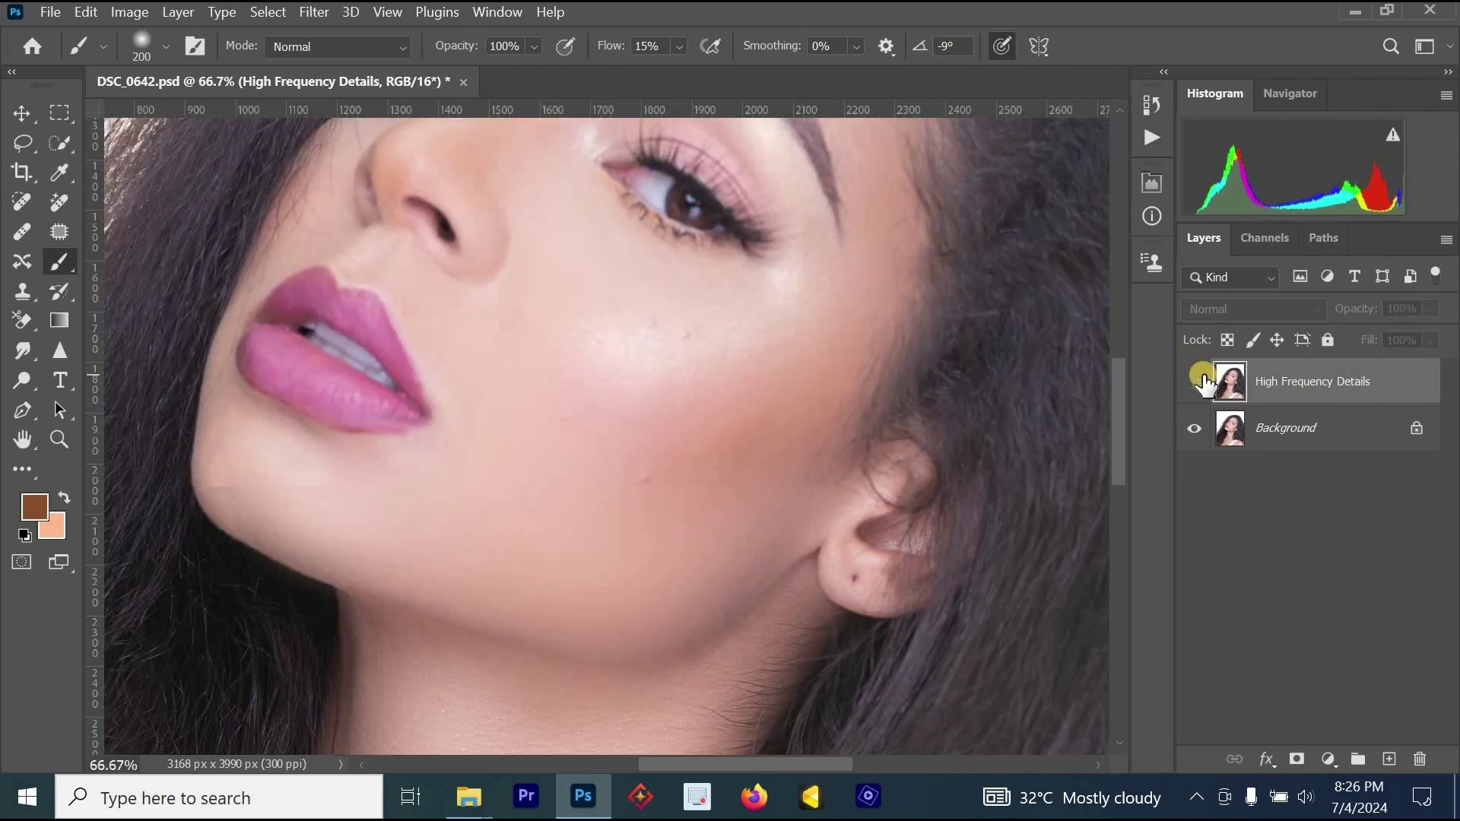
{"action": "left_click", "coordinate": [1201, 383]}
{"action": "left_click", "coordinate": [1202, 382]}
{"action": "left_click", "coordinate": [1201, 382]}
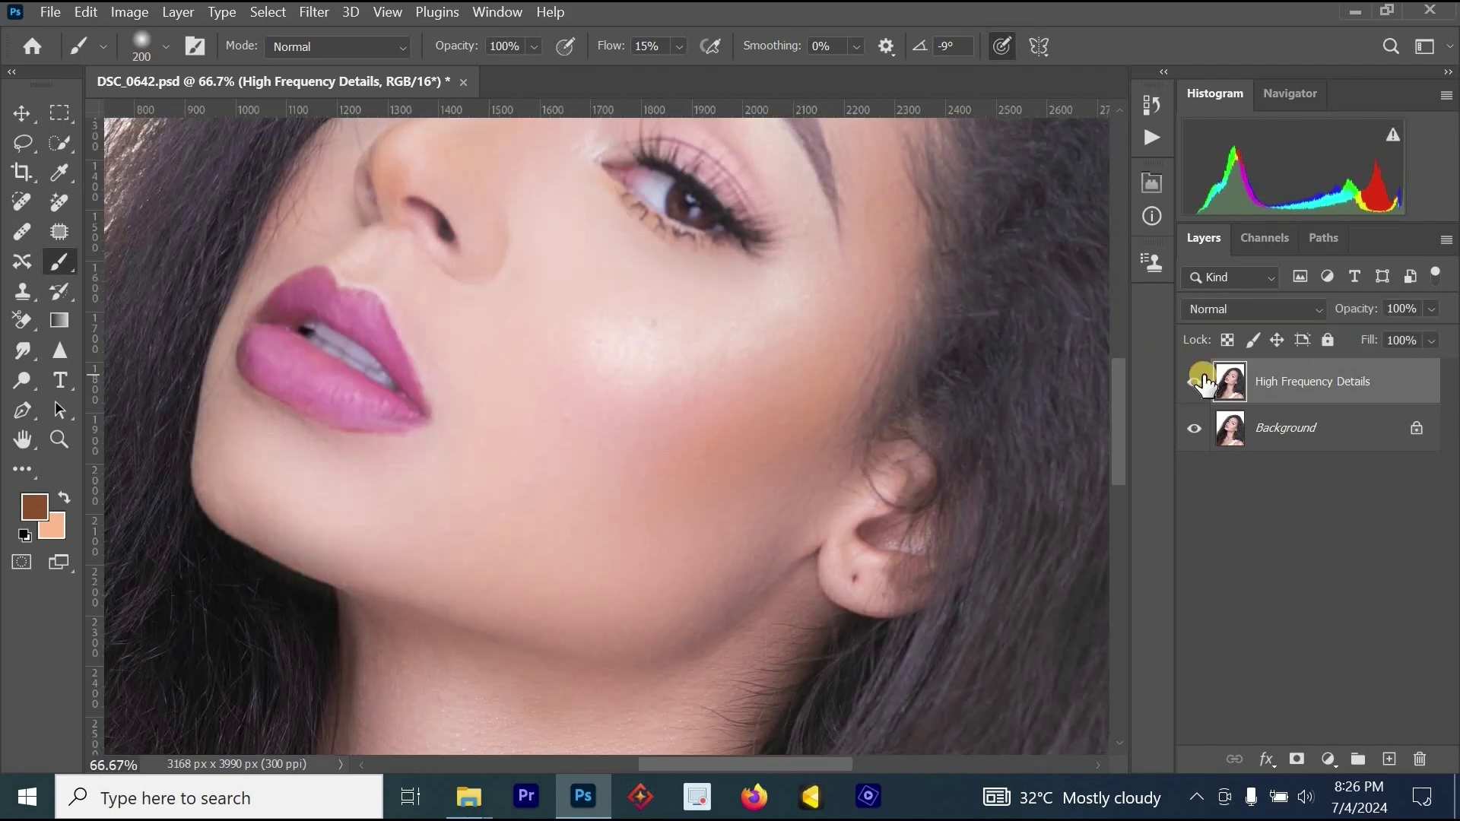
{"action": "left_click", "coordinate": [1202, 383]}
{"action": "left_click", "coordinate": [1202, 383]}
{"action": "left_click", "coordinate": [1201, 383]}
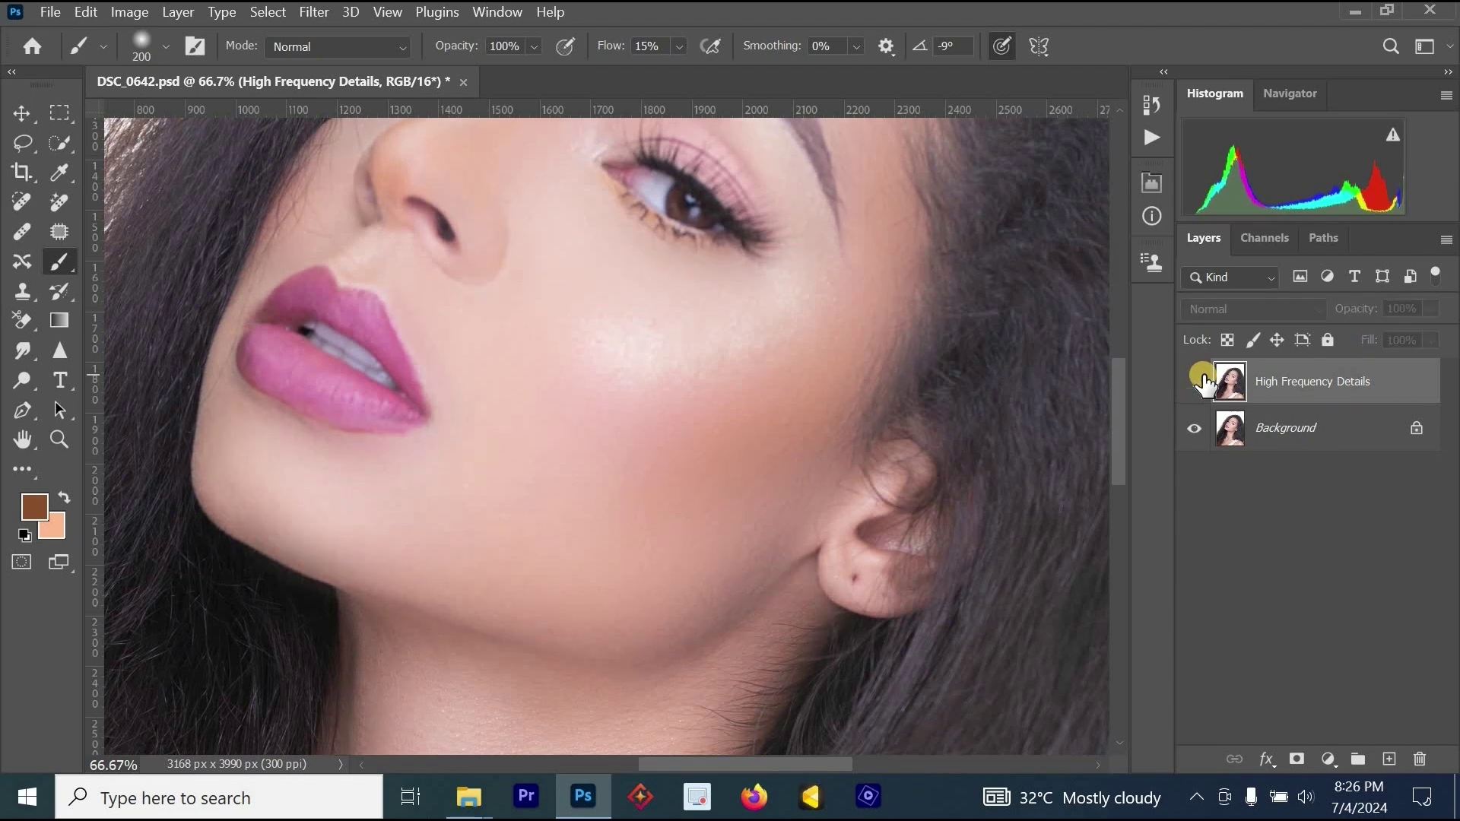
{"action": "left_click", "coordinate": [1202, 383]}
{"action": "left_click", "coordinate": [1201, 382]}
{"action": "left_click", "coordinate": [1202, 382]}
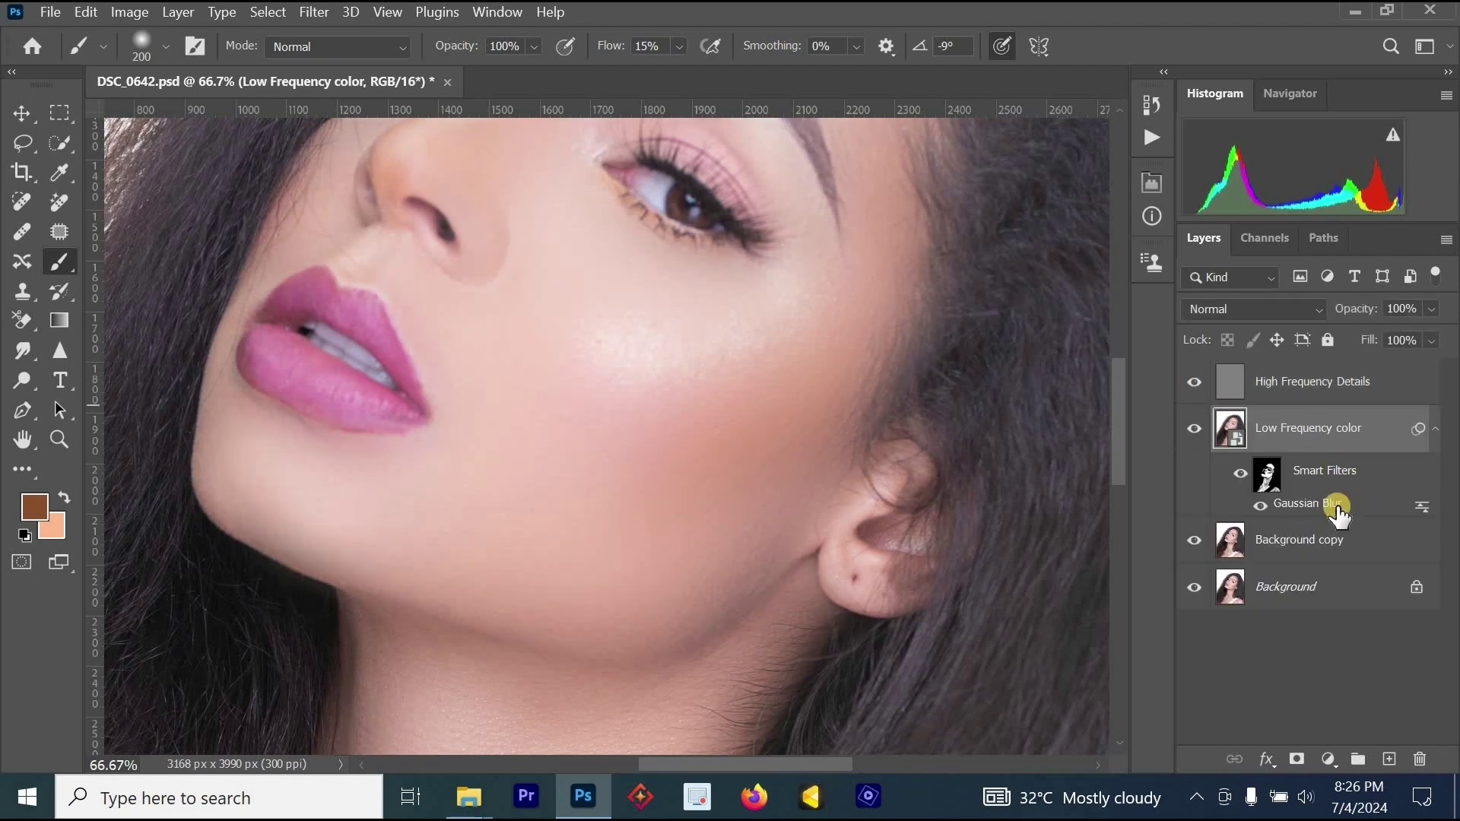
Step: Set the Gaussian Blur smart filter radius on the low frequency layer to 37.4 pixels and return to the Brush tool
{"action": "double_click", "coordinate": [1337, 506]}
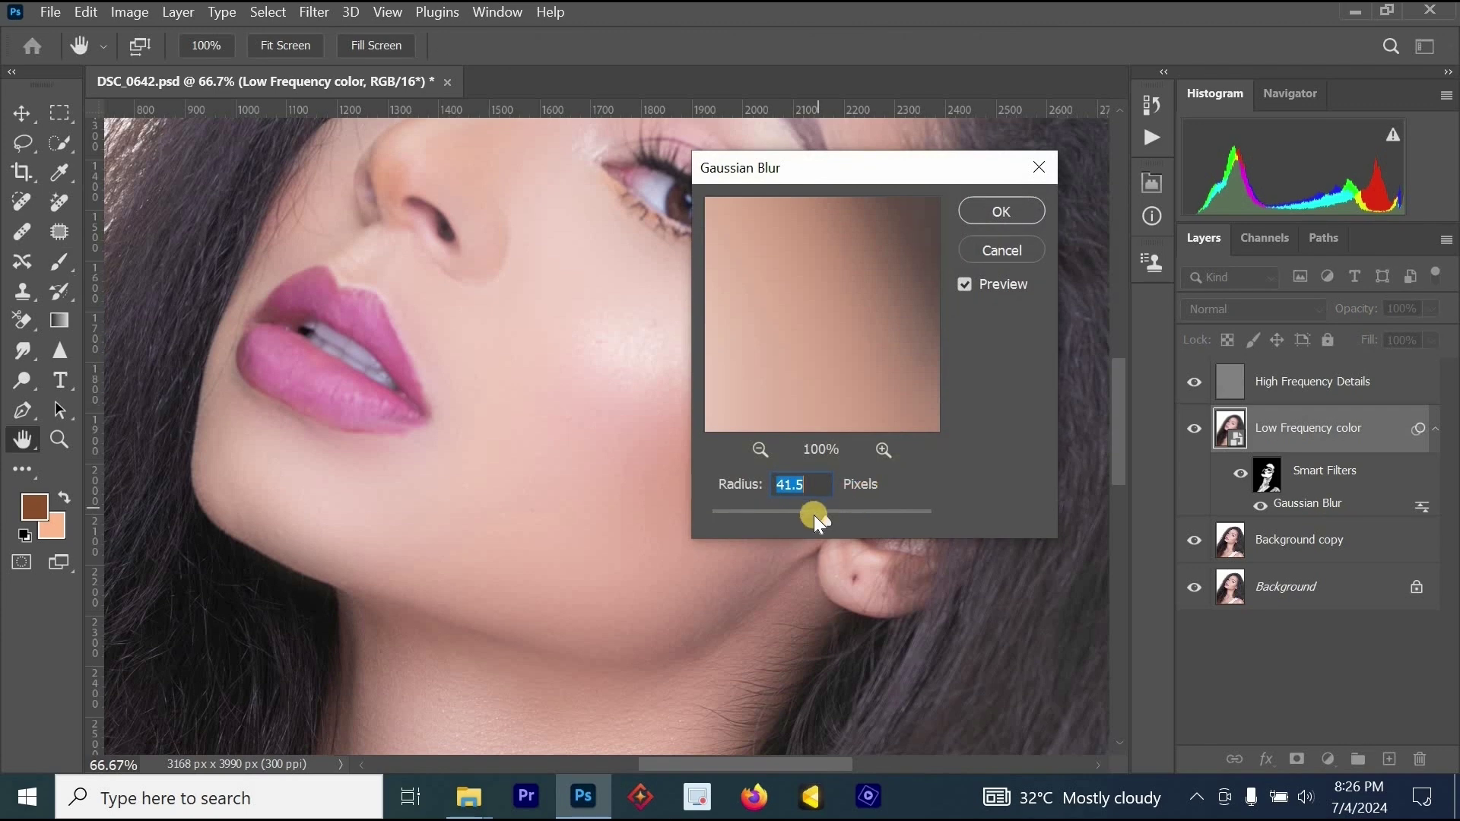
{"action": "left_click_drag", "start_coordinate": [815, 523], "coordinate": [823, 528]}
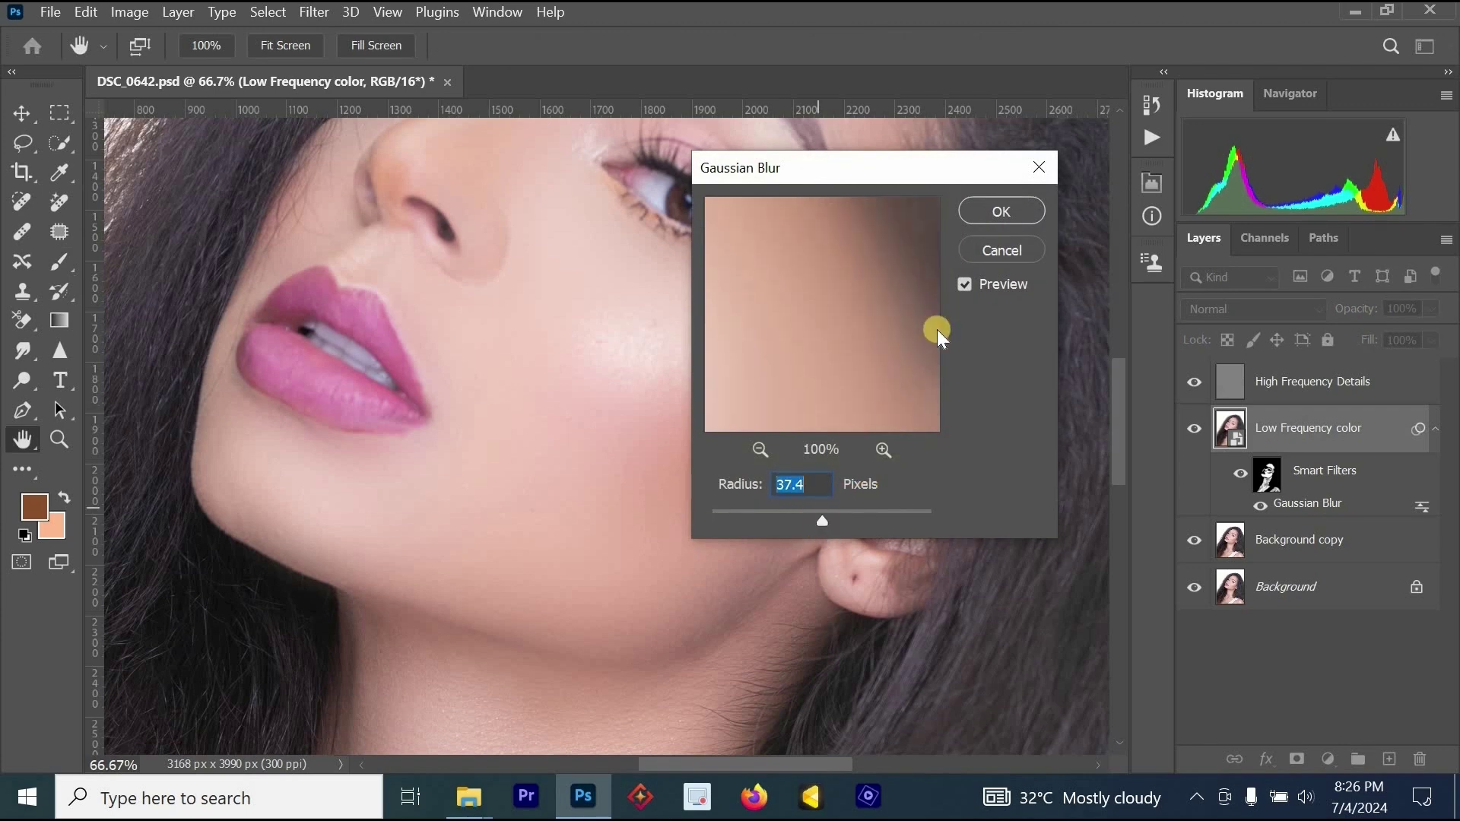
{"action": "left_click", "coordinate": [1005, 212]}
{"action": "key", "text": "b"}
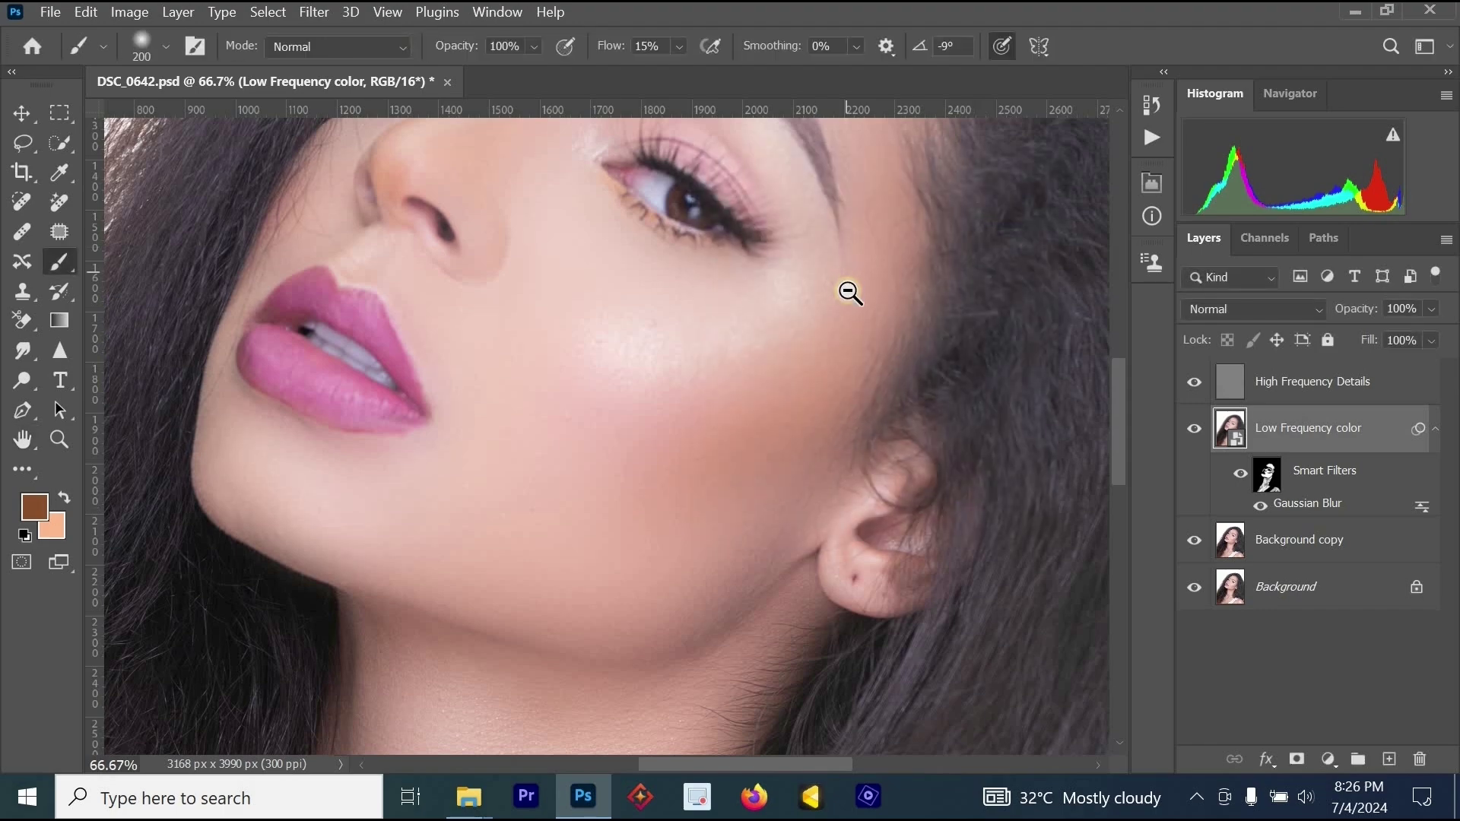
Step: Merge all layers from High Frequency Details down to Background copy, leaving the original Background separate
{"action": "left_click", "coordinate": [848, 294], "text": "alt"}
{"action": "left_click", "coordinate": [850, 296], "text": "alt"}
{"action": "left_click", "coordinate": [856, 312], "text": "alt"}
{"action": "left_click", "coordinate": [866, 339], "text": "alt"}
{"action": "left_click_drag", "start_coordinate": [866, 339], "coordinate": [826, 376]}
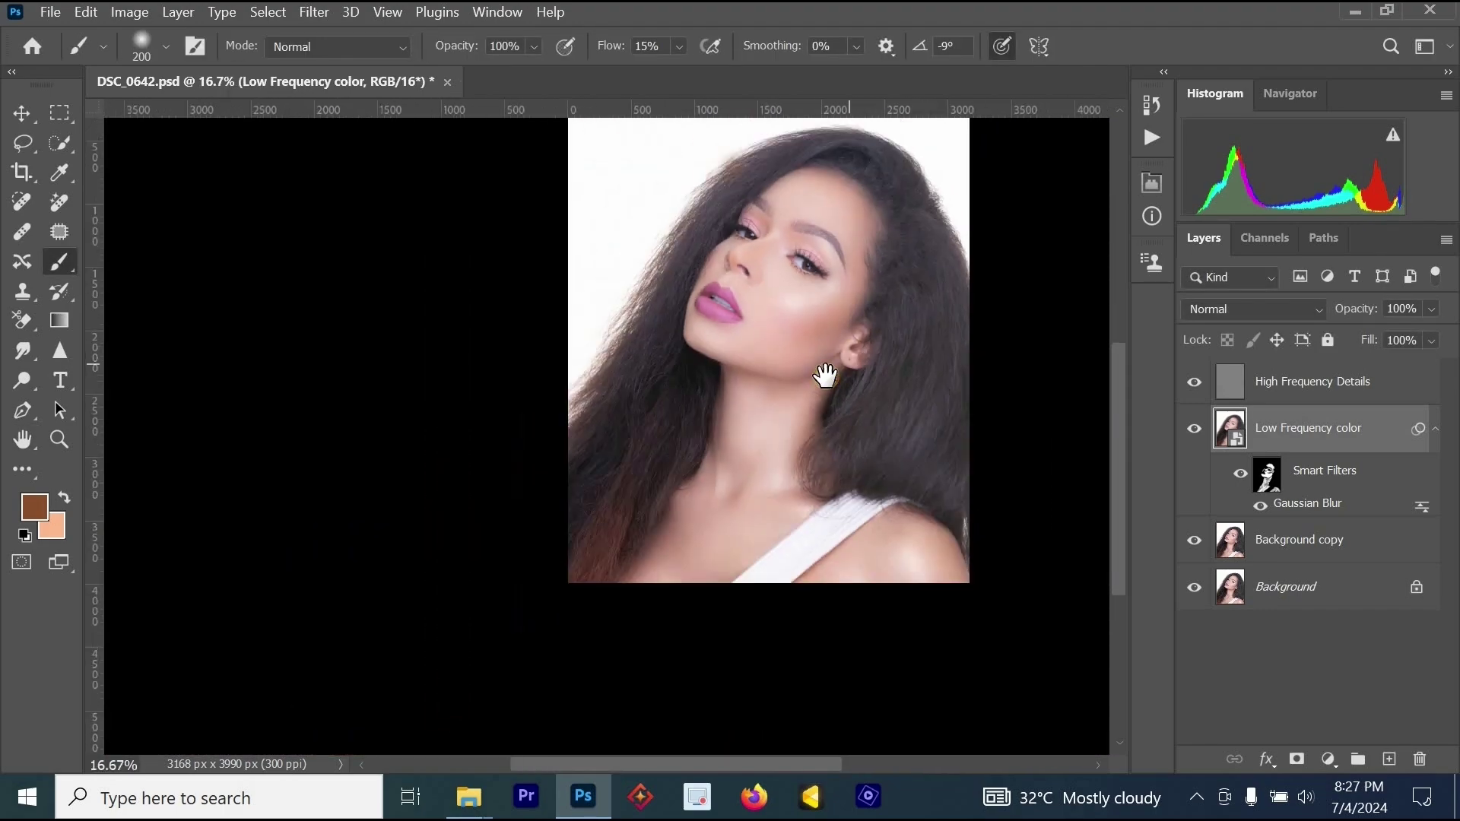
{"action": "left_click", "coordinate": [1322, 392]}
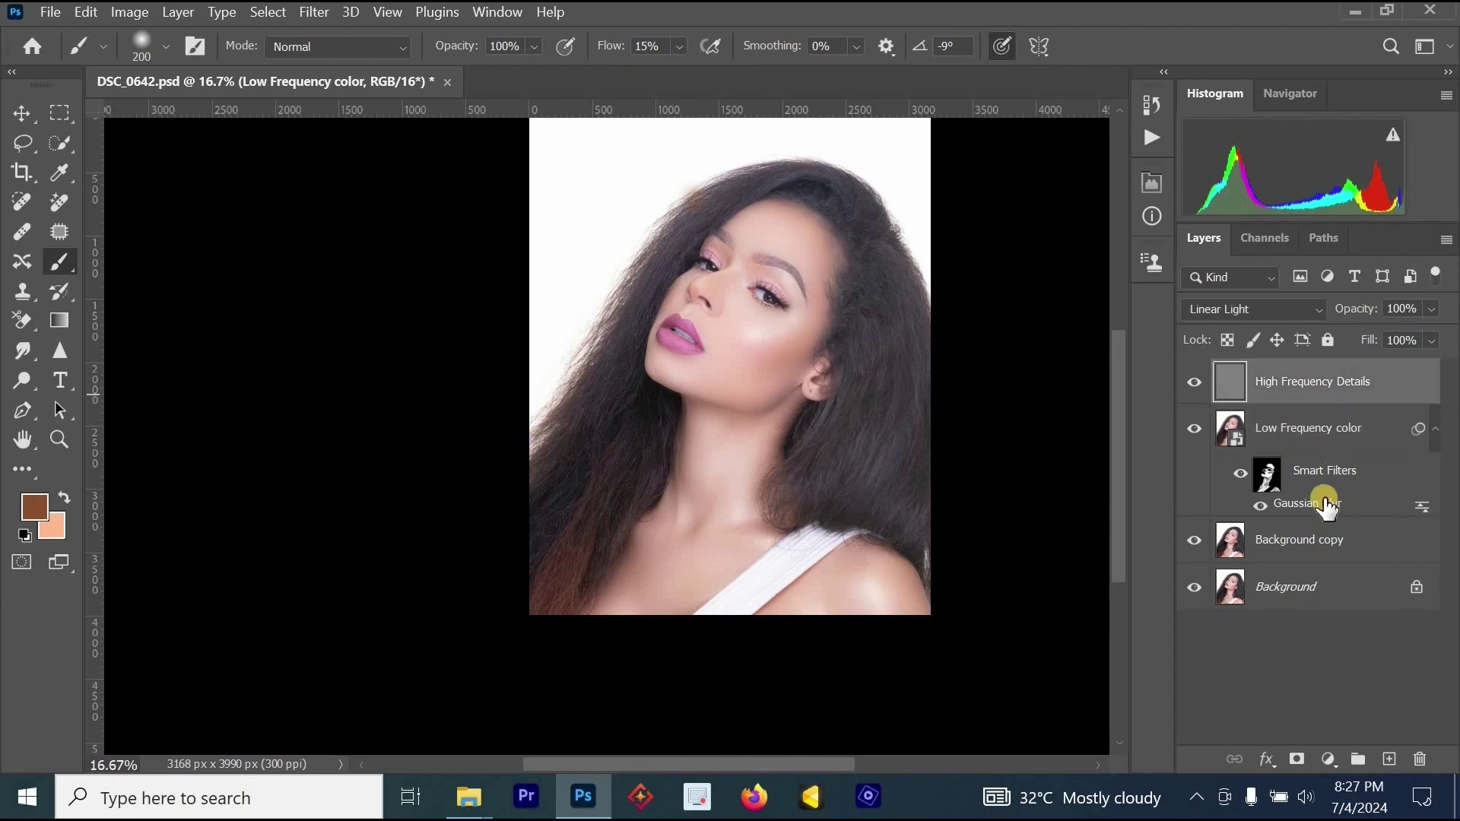
{"action": "left_click", "coordinate": [1293, 541], "text": "shift"}
{"action": "key", "text": "ctrl+e"}
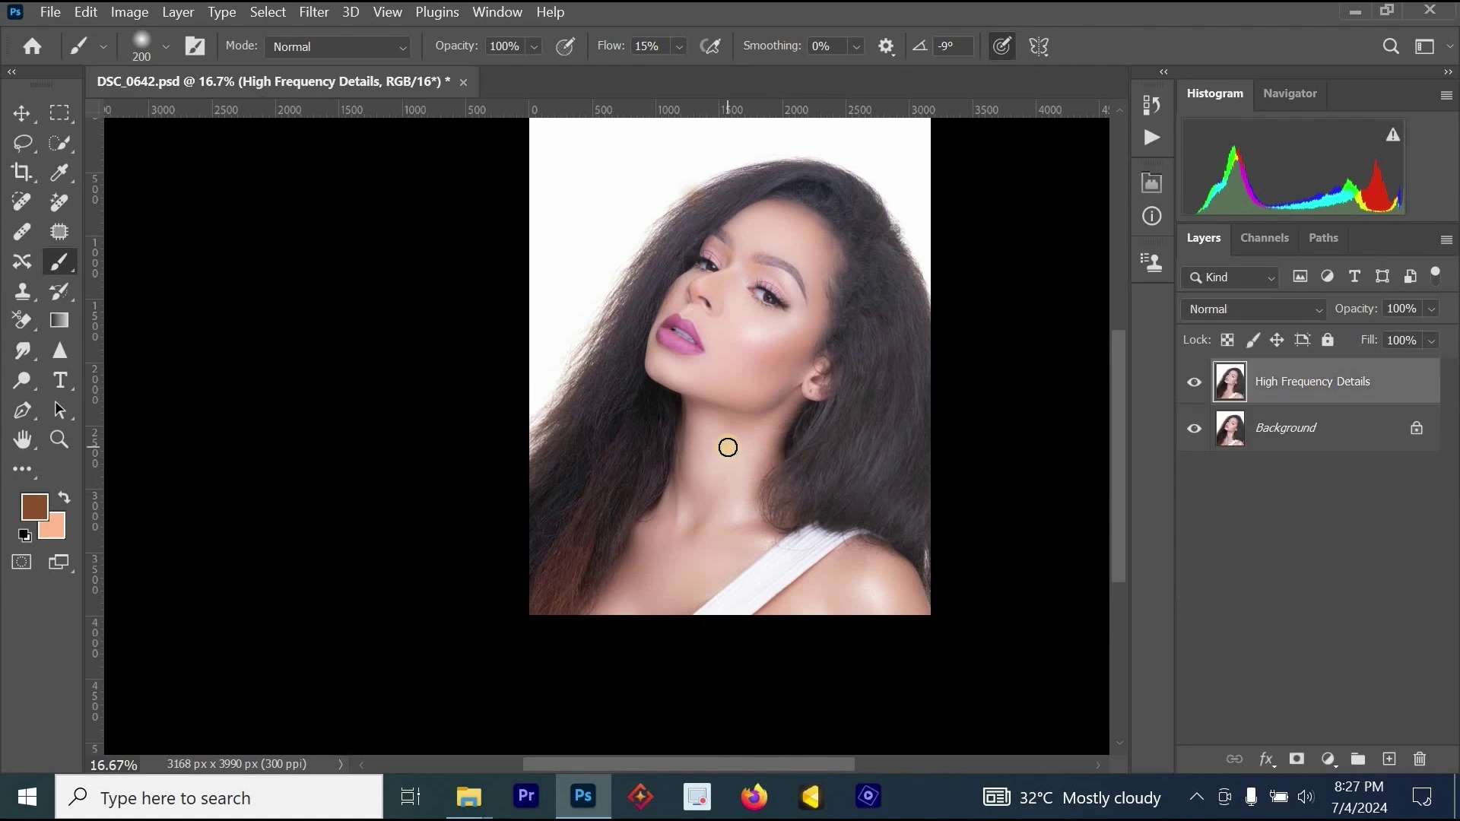
Step: Toggle the merged layer's visibility to compare the retouched face with the original, then examine the skin at closer zoom
{"action": "left_click", "coordinate": [805, 295], "text": "ctrl"}
{"action": "left_click", "coordinate": [804, 294], "text": "ctrl"}
{"action": "left_click", "coordinate": [1192, 383]}
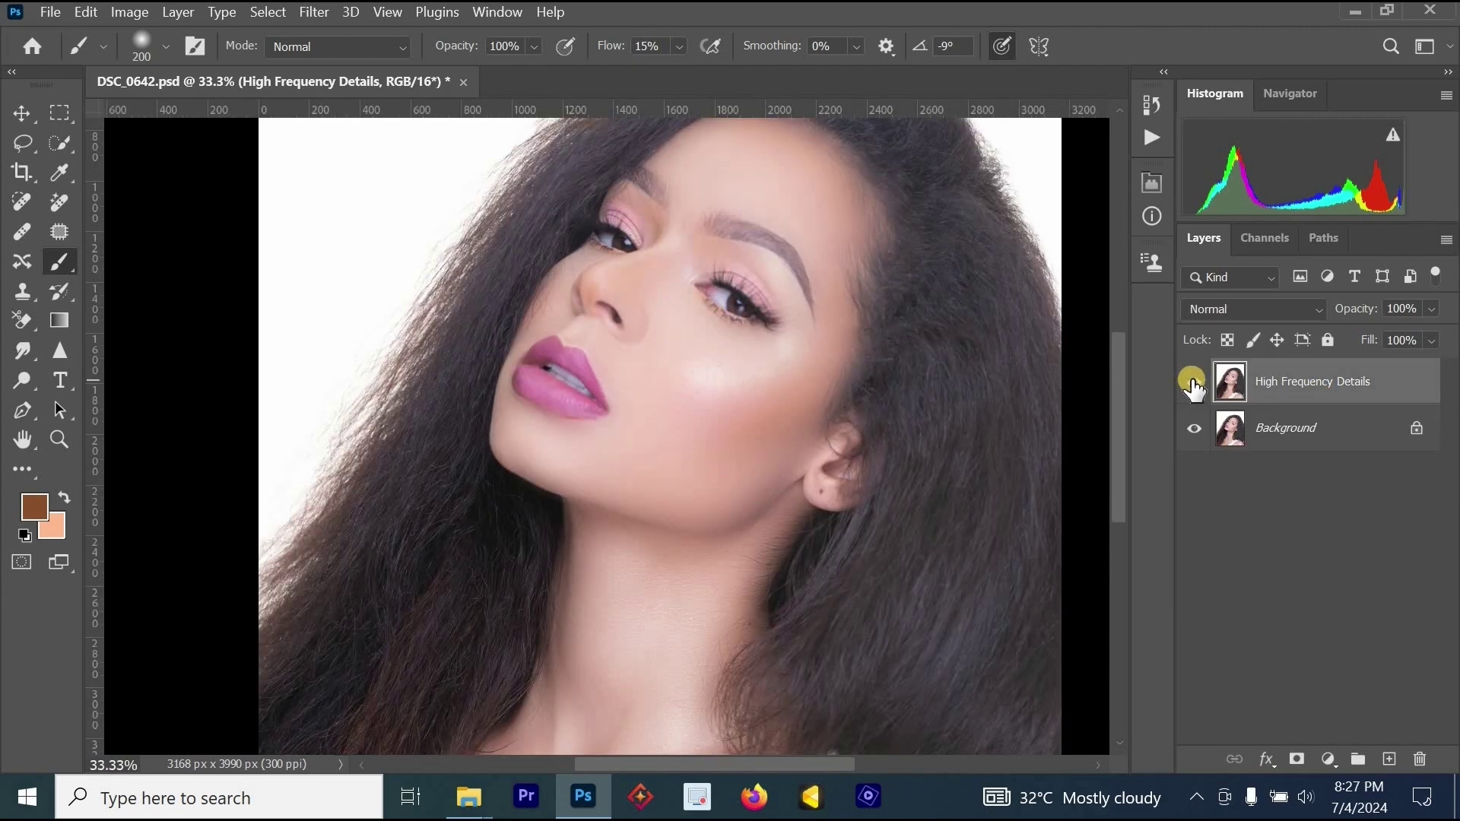
{"action": "left_click", "coordinate": [1192, 383]}
{"action": "left_click", "coordinate": [1191, 382]}
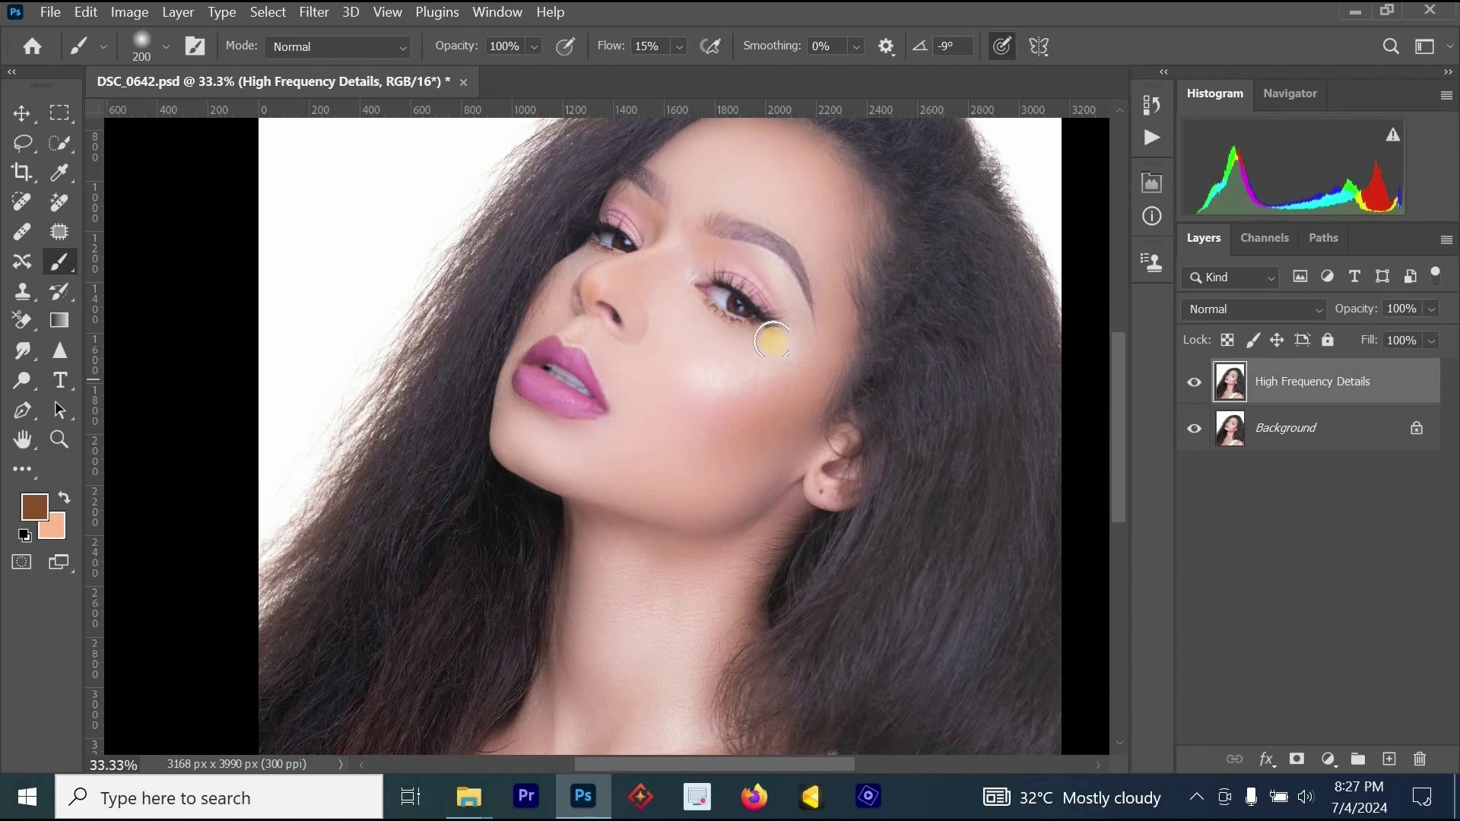
{"action": "left_click", "coordinate": [803, 335], "text": "ctrl"}
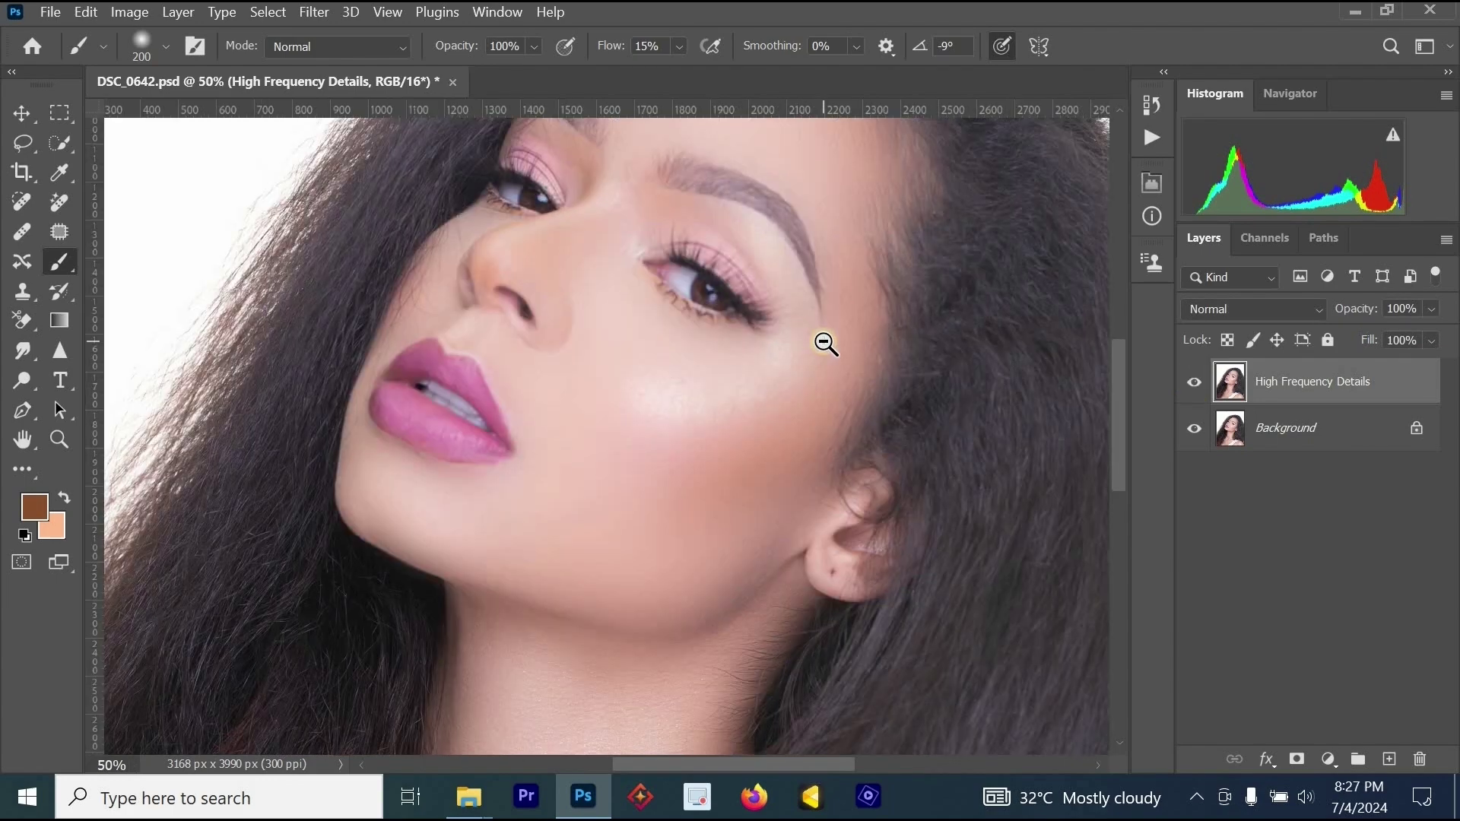
{"action": "left_click", "coordinate": [828, 345], "text": "ctrl+alt"}
{"action": "left_click", "coordinate": [746, 404], "text": "ctrl+alt"}
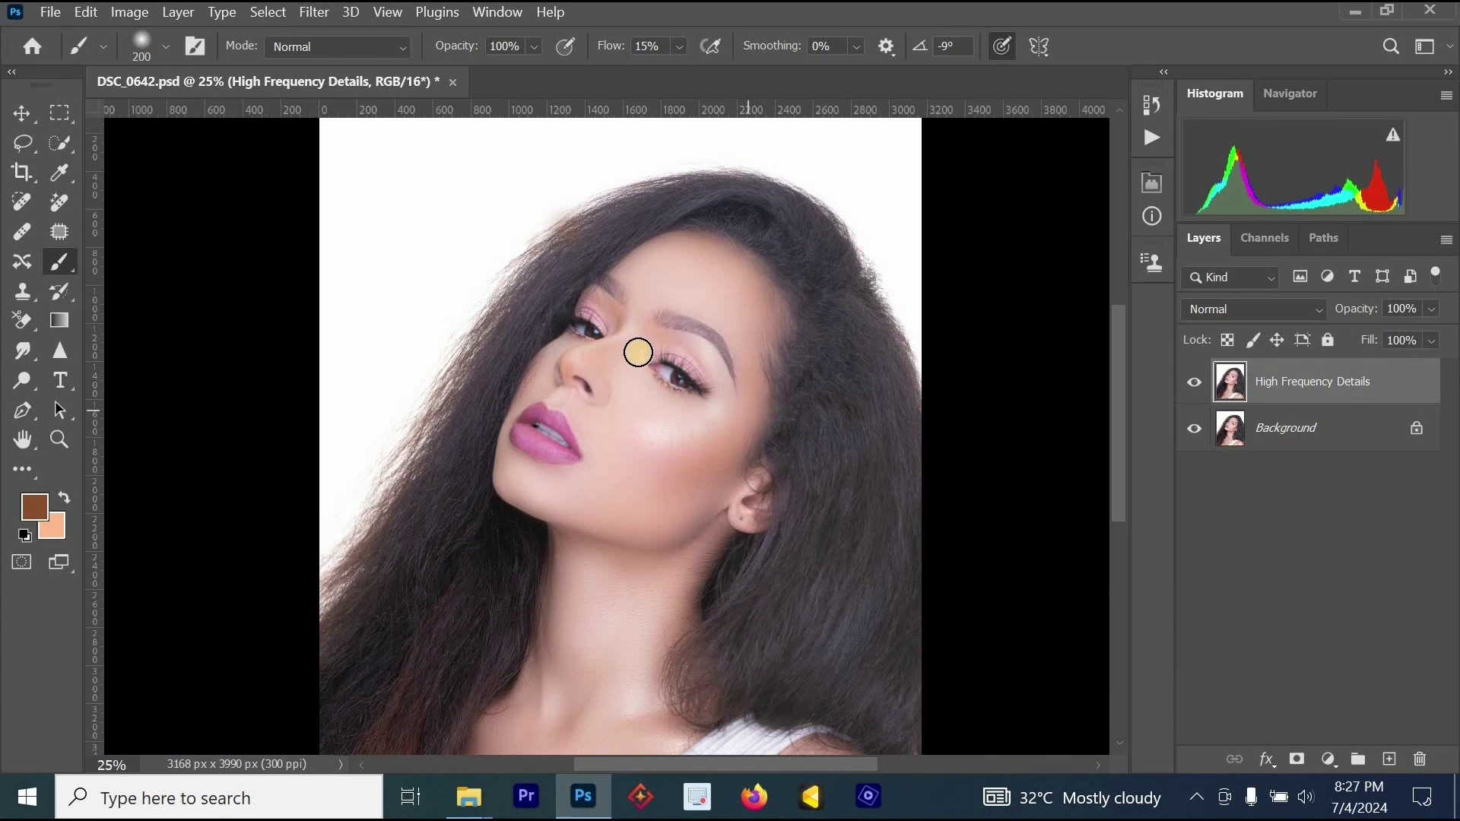
Step: Open the Camera Raw Filter on the merged layer and set Exposure to -0.25 and Contrast to +14
{"action": "left_click", "coordinate": [305, 15]}
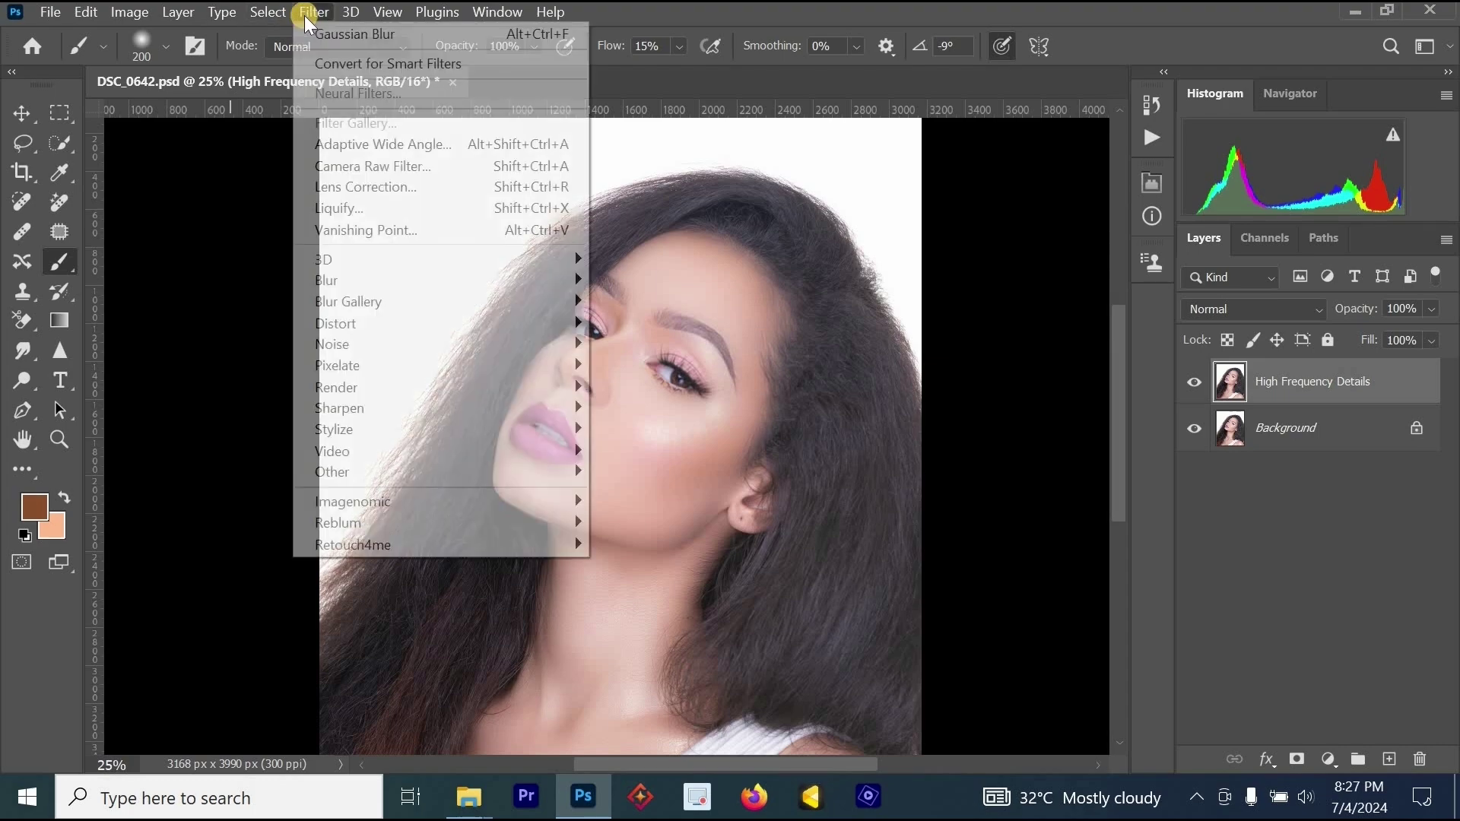
{"action": "key", "text": "Right"}
{"action": "mouse_move", "coordinate": [312, 16]}
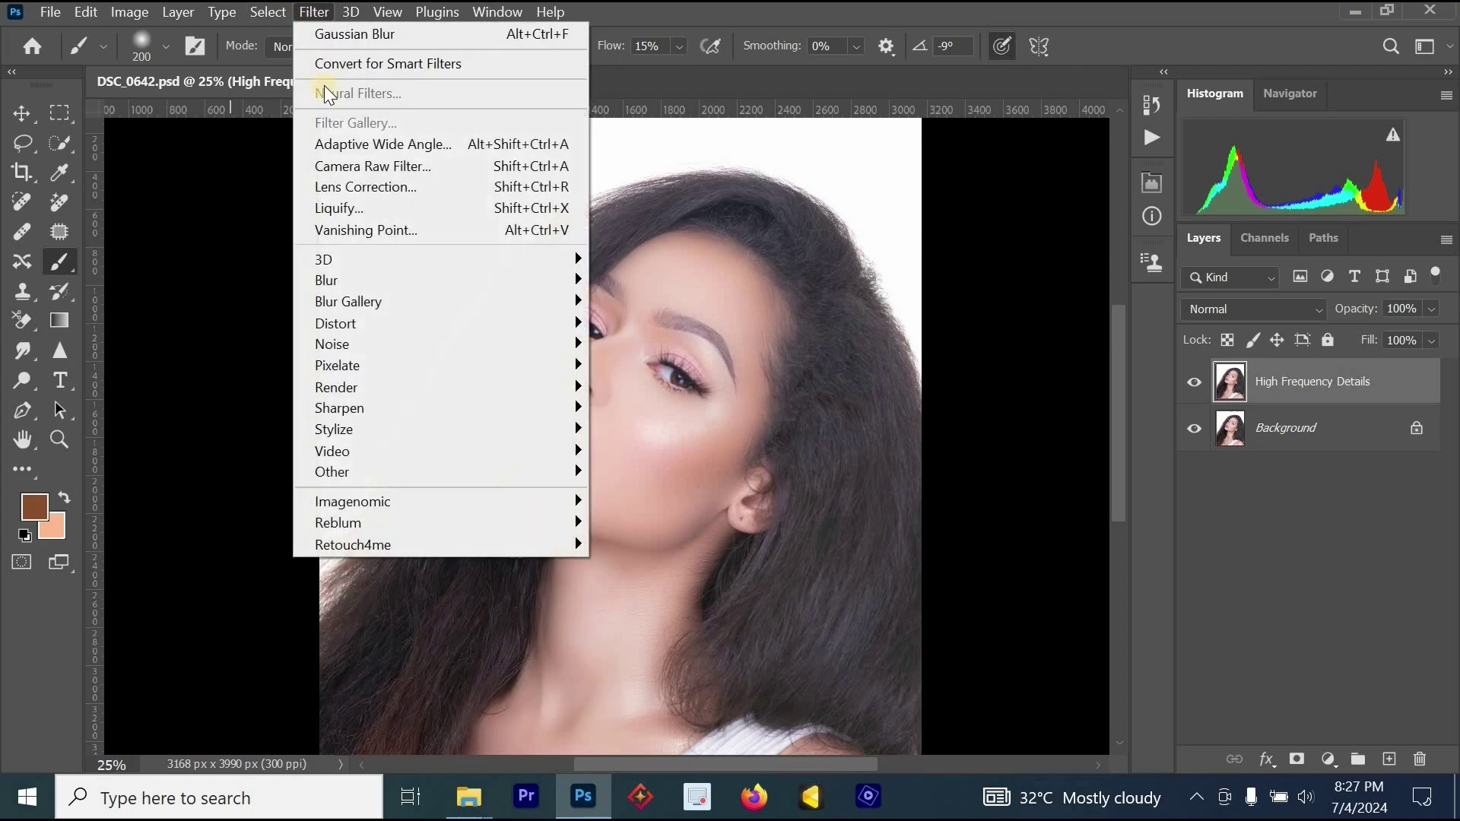
{"action": "left_click", "coordinate": [358, 165]}
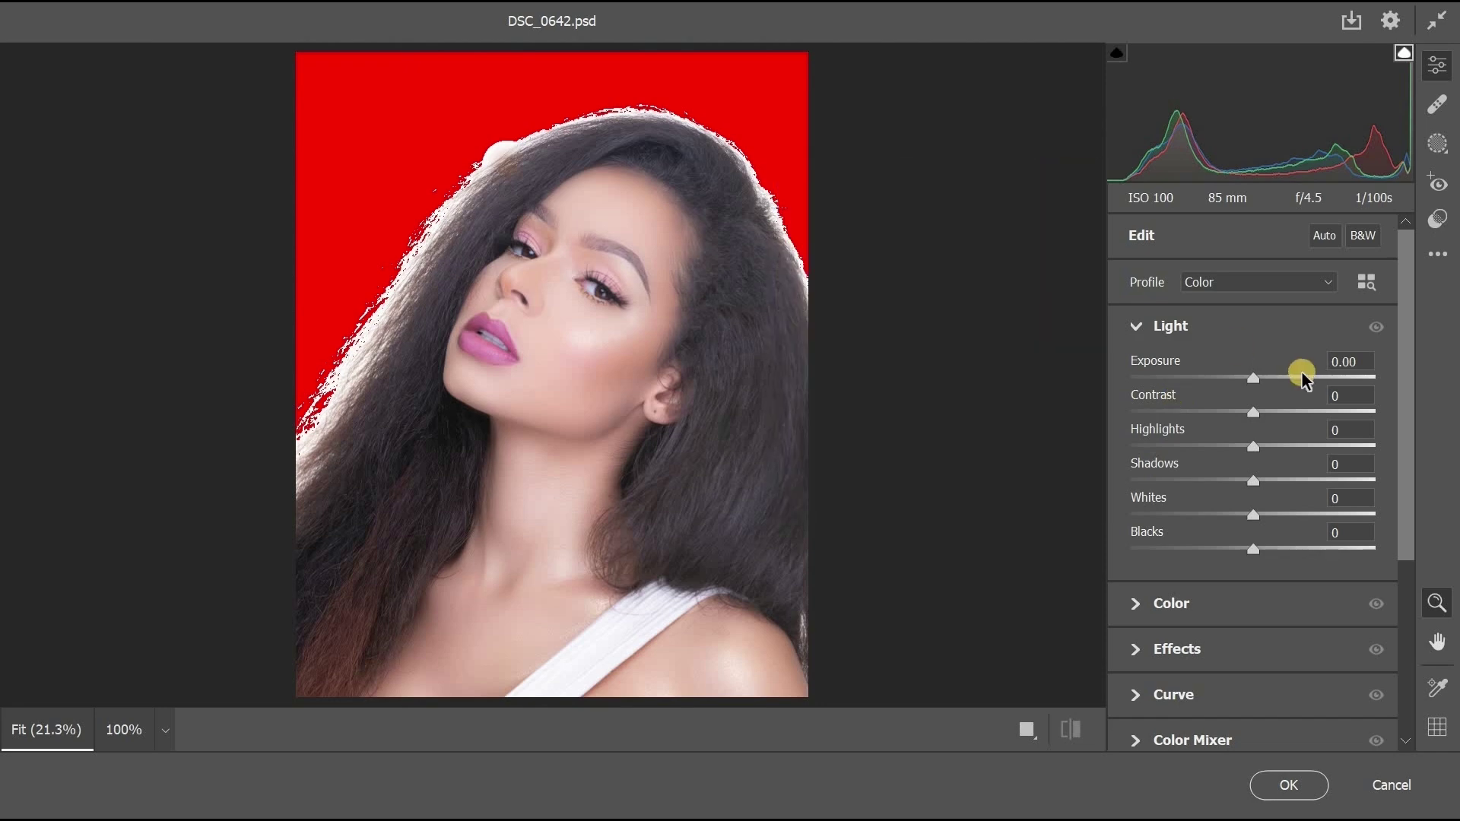
{"action": "left_click_drag", "start_coordinate": [1251, 380], "coordinate": [1246, 385]}
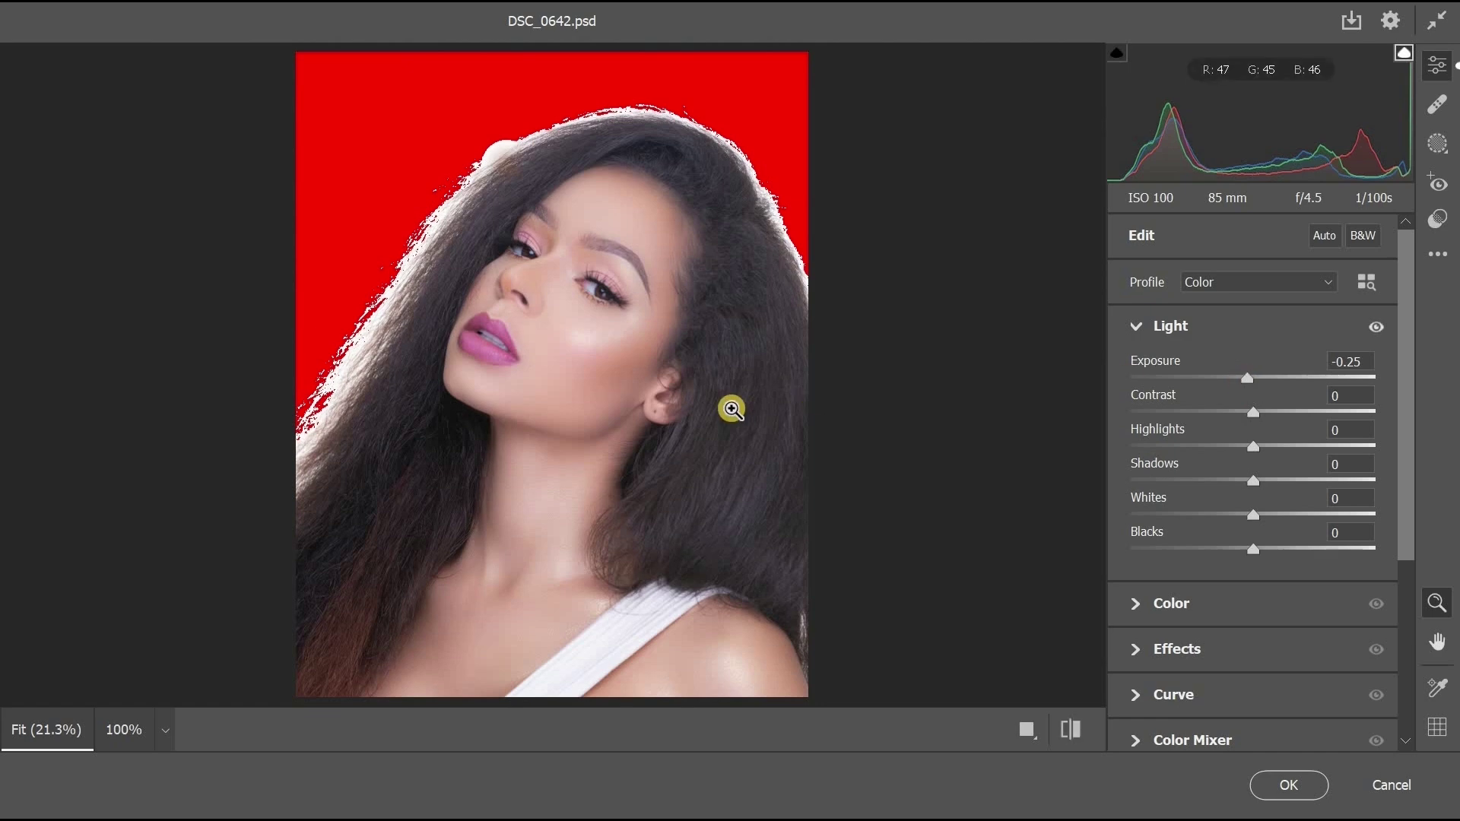
{"action": "left_click_drag", "start_coordinate": [1253, 413], "coordinate": [1272, 430]}
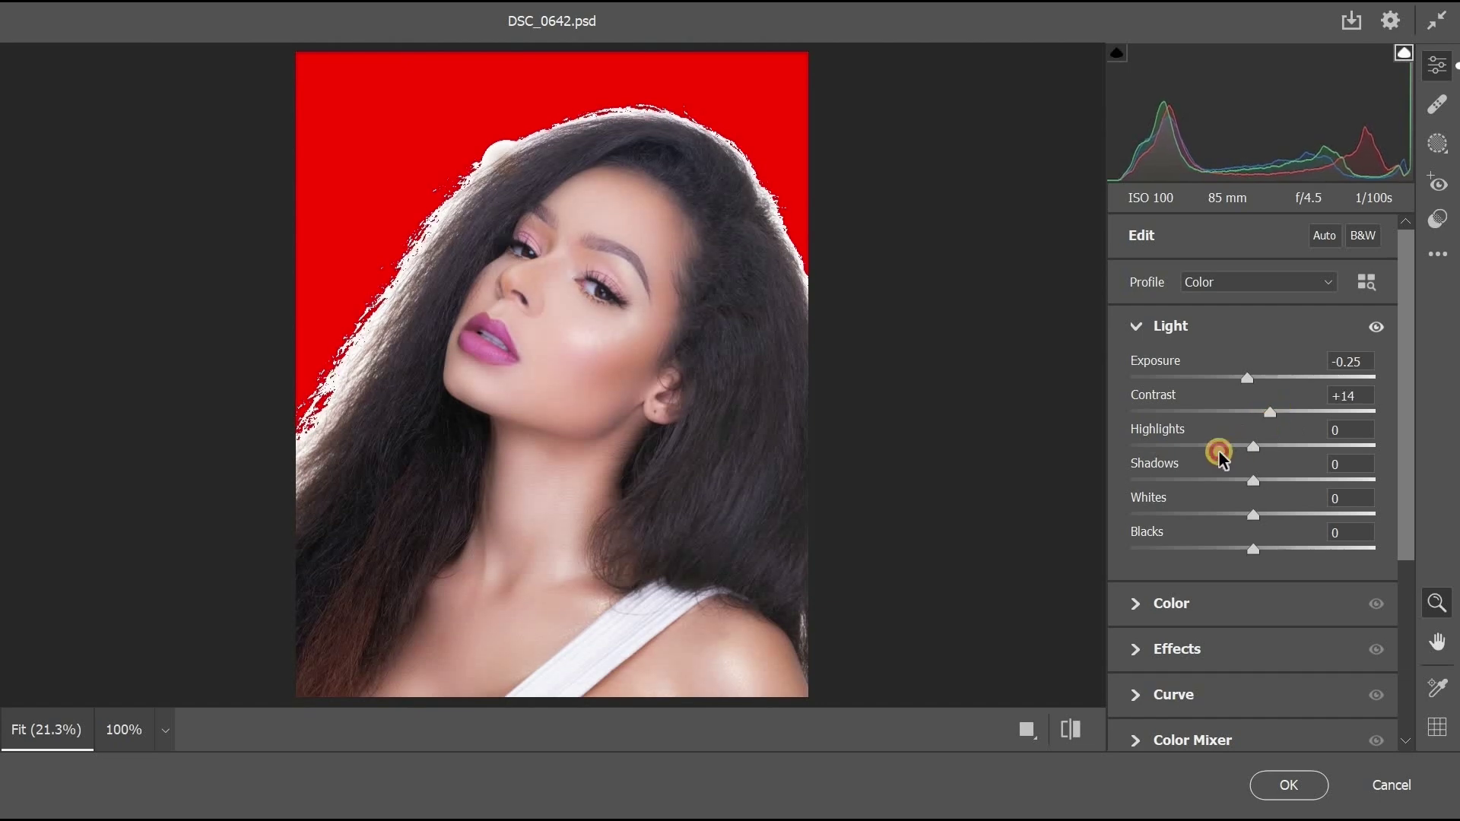
Step: Set the Camera Raw light values to Highlights -17, Whites -8 and Blacks -4
{"action": "left_click_drag", "start_coordinate": [1211, 453], "coordinate": [1236, 459]}
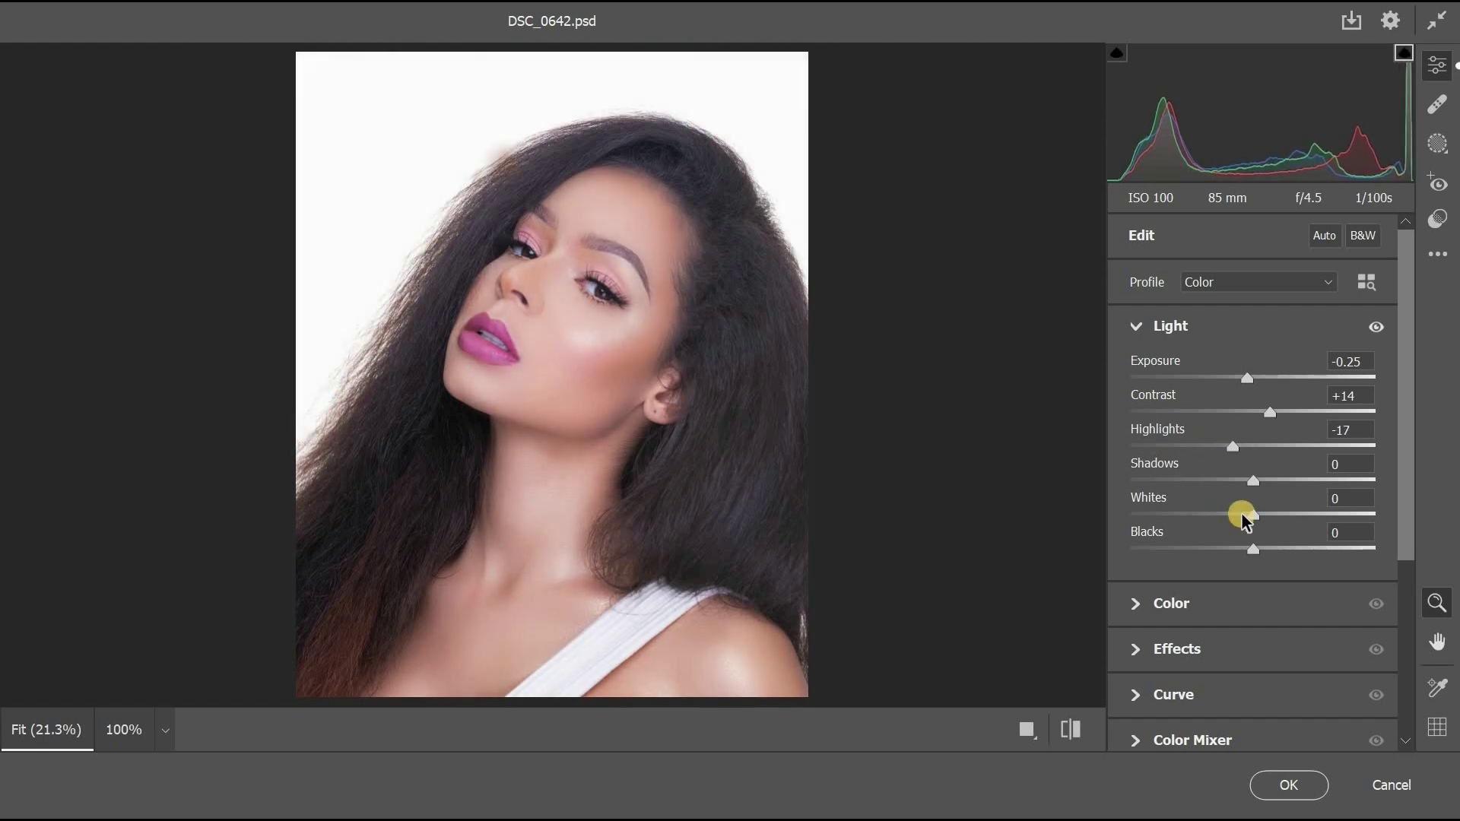
{"action": "mouse_move", "coordinate": [1239, 515]}
{"action": "left_mouse_down"}
{"action": "mouse_move", "coordinate": [1258, 514]}
{"action": "mouse_move", "coordinate": [1246, 526]}
{"action": "left_mouse_up"}
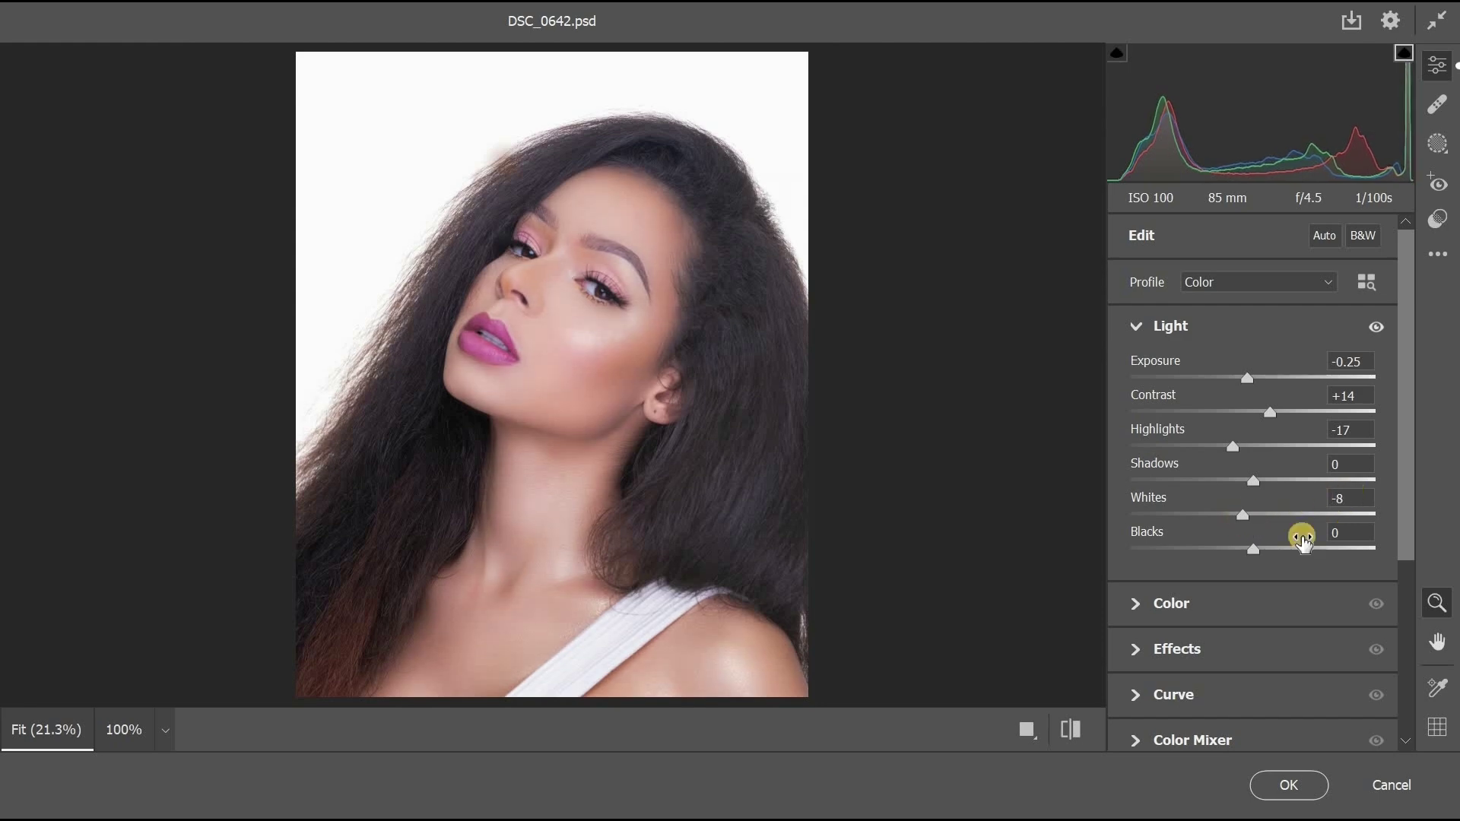
{"action": "left_click", "coordinate": [1273, 552]}
{"action": "mouse_move", "coordinate": [1274, 554]}
{"action": "left_mouse_down"}
{"action": "mouse_move", "coordinate": [1290, 549]}
{"action": "mouse_move", "coordinate": [1193, 560]}
{"action": "mouse_move", "coordinate": [1212, 576]}
{"action": "mouse_move", "coordinate": [1253, 570]}
{"action": "left_mouse_up"}
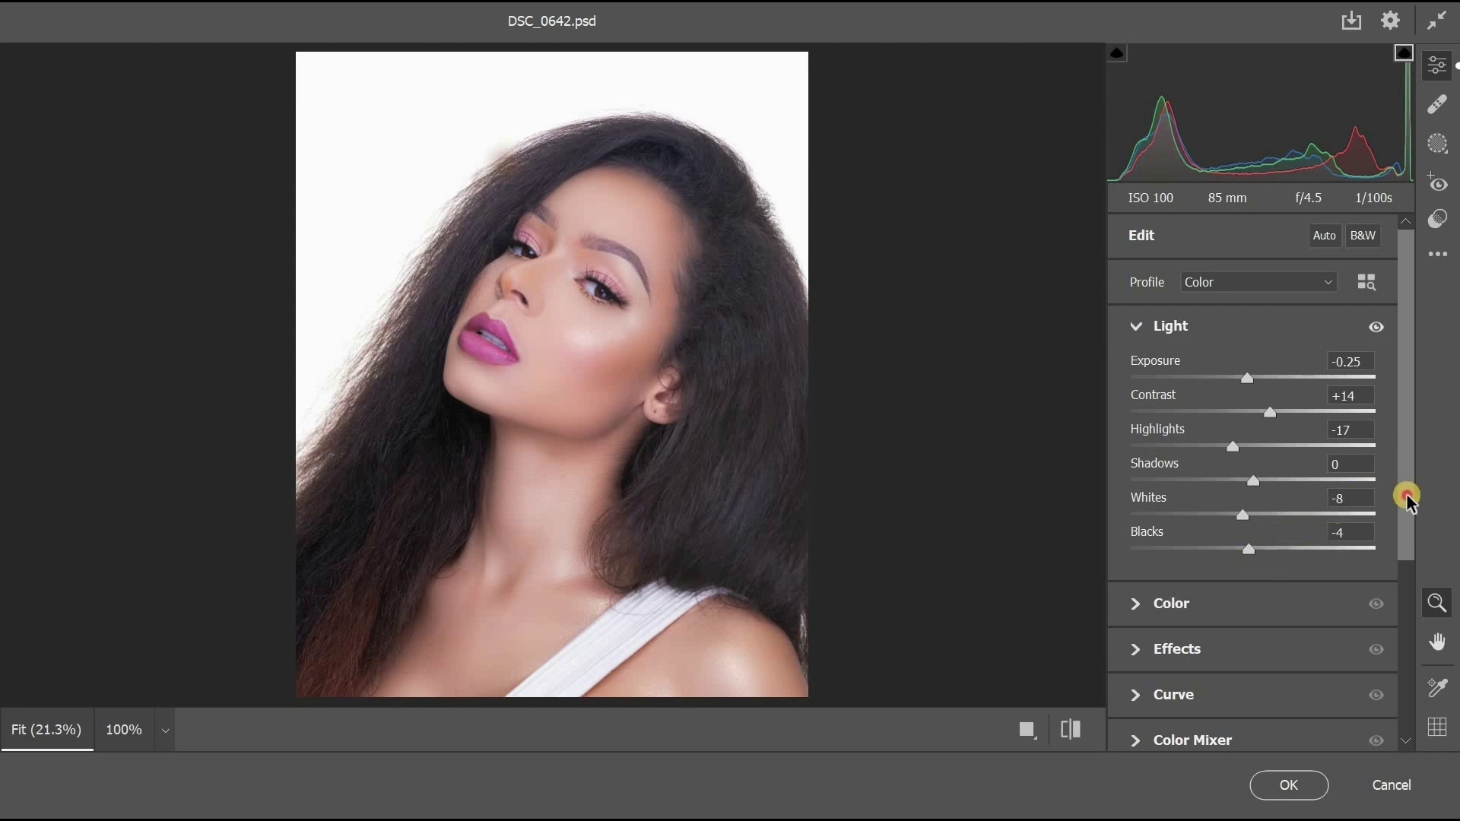
Step: In the Camera Raw color settings, set Temperature to -1 and Tint to +3, and raise Vibrance
{"action": "left_click_drag", "start_coordinate": [1407, 495], "coordinate": [1408, 548]}
{"action": "left_click", "coordinate": [1132, 517]}
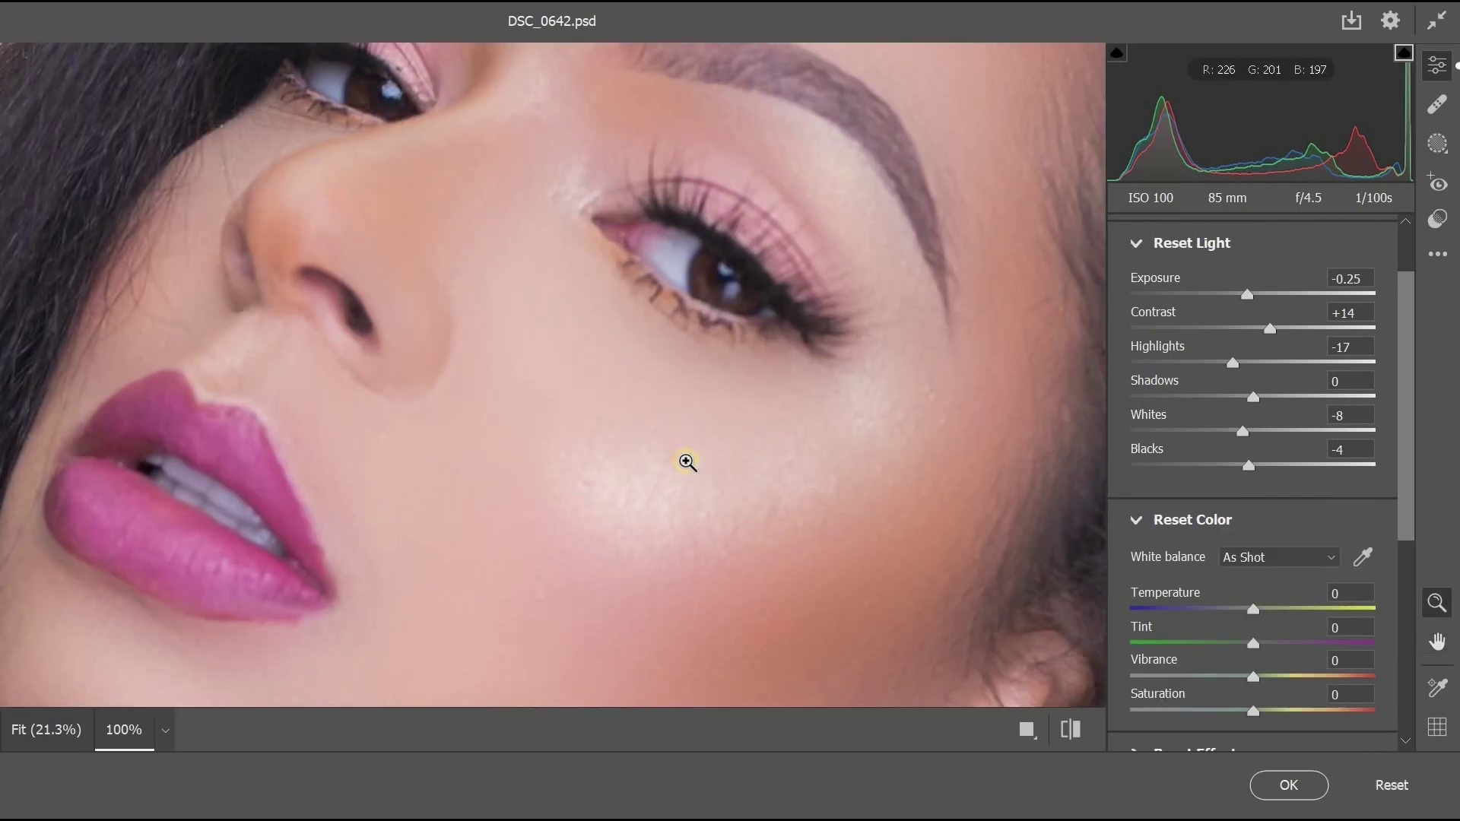
{"action": "left_click", "coordinate": [686, 461], "text": "alt"}
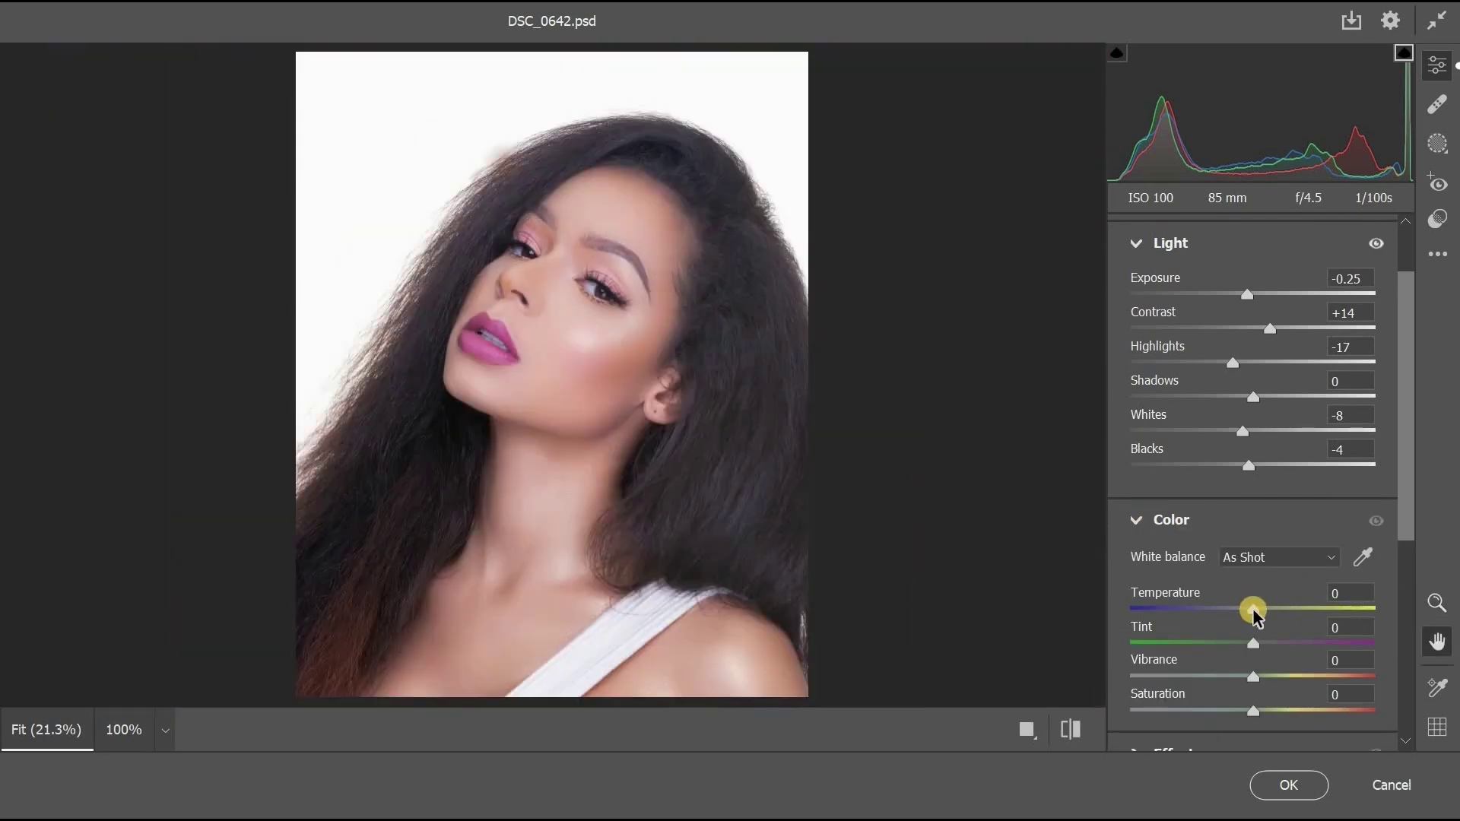
{"action": "left_click_drag", "start_coordinate": [1255, 614], "coordinate": [1257, 637]}
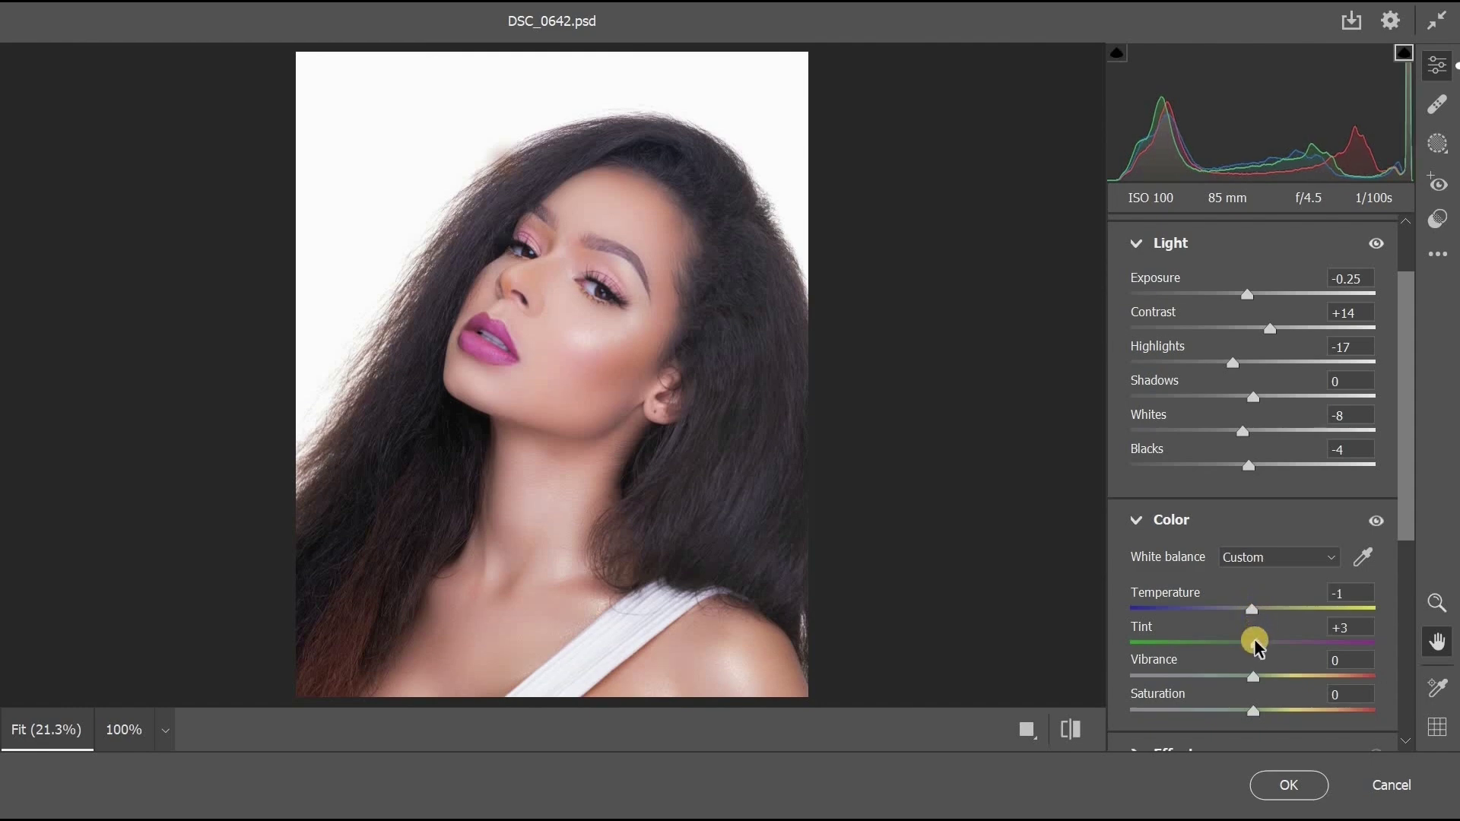
{"action": "left_click_drag", "start_coordinate": [1410, 503], "coordinate": [1300, 587]}
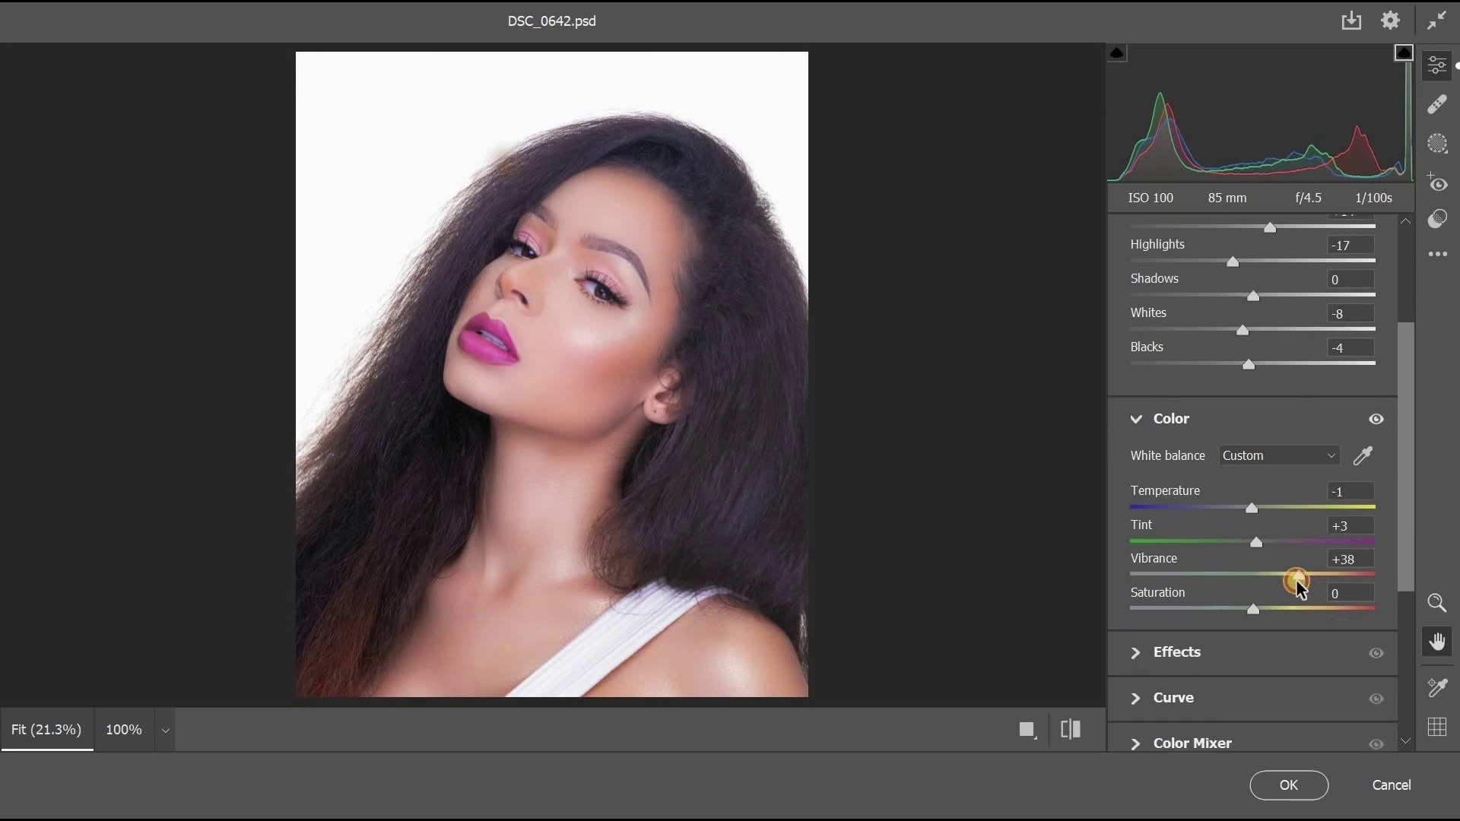
{"action": "left_click", "coordinate": [1146, 422]}
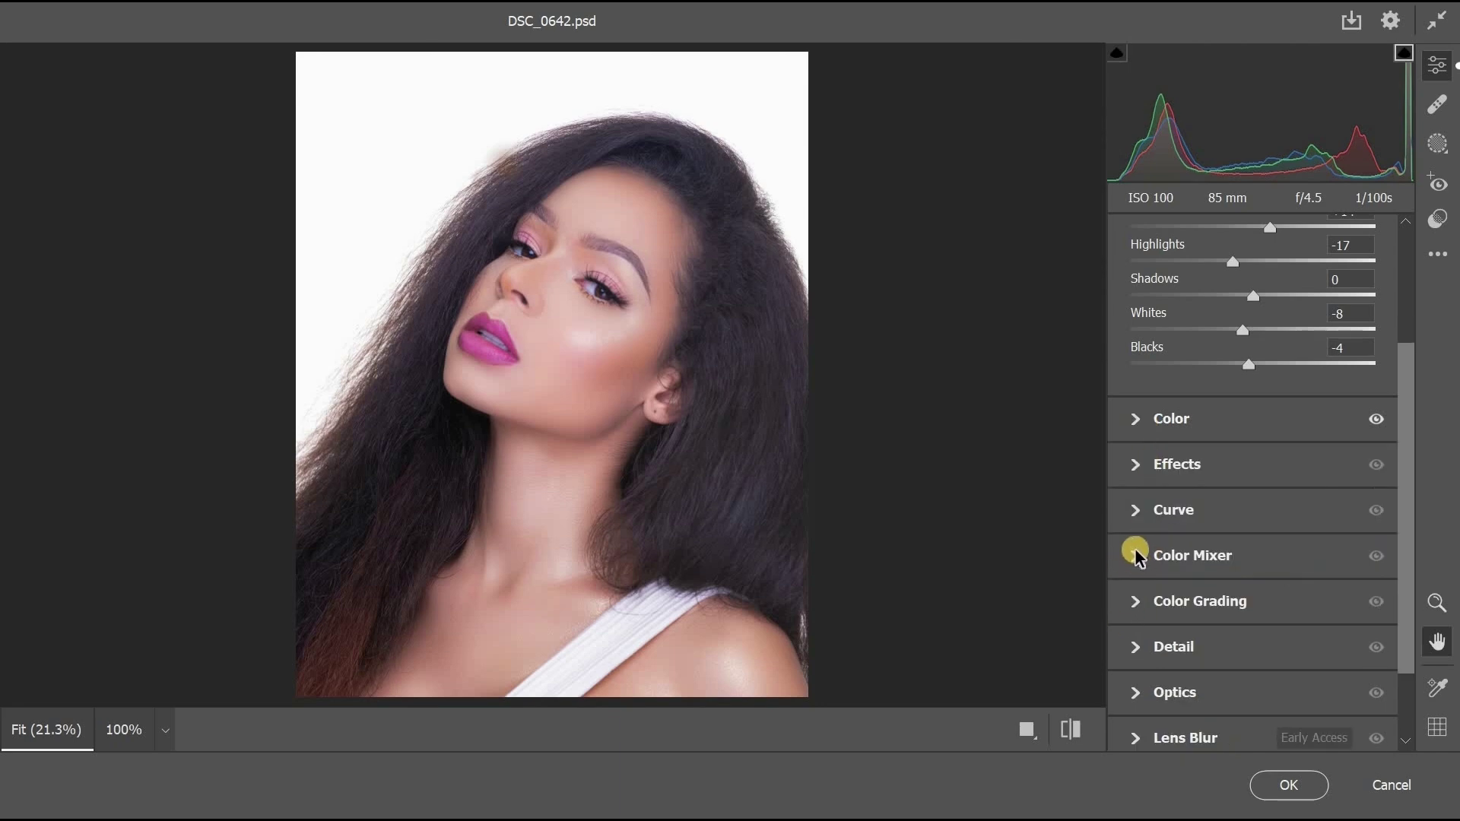
Step: Set the Camera Raw Sharpening amount to 34
{"action": "scroll", "coordinate": [1408, 573], "scroll_direction": "down", "scroll_amount": 1}
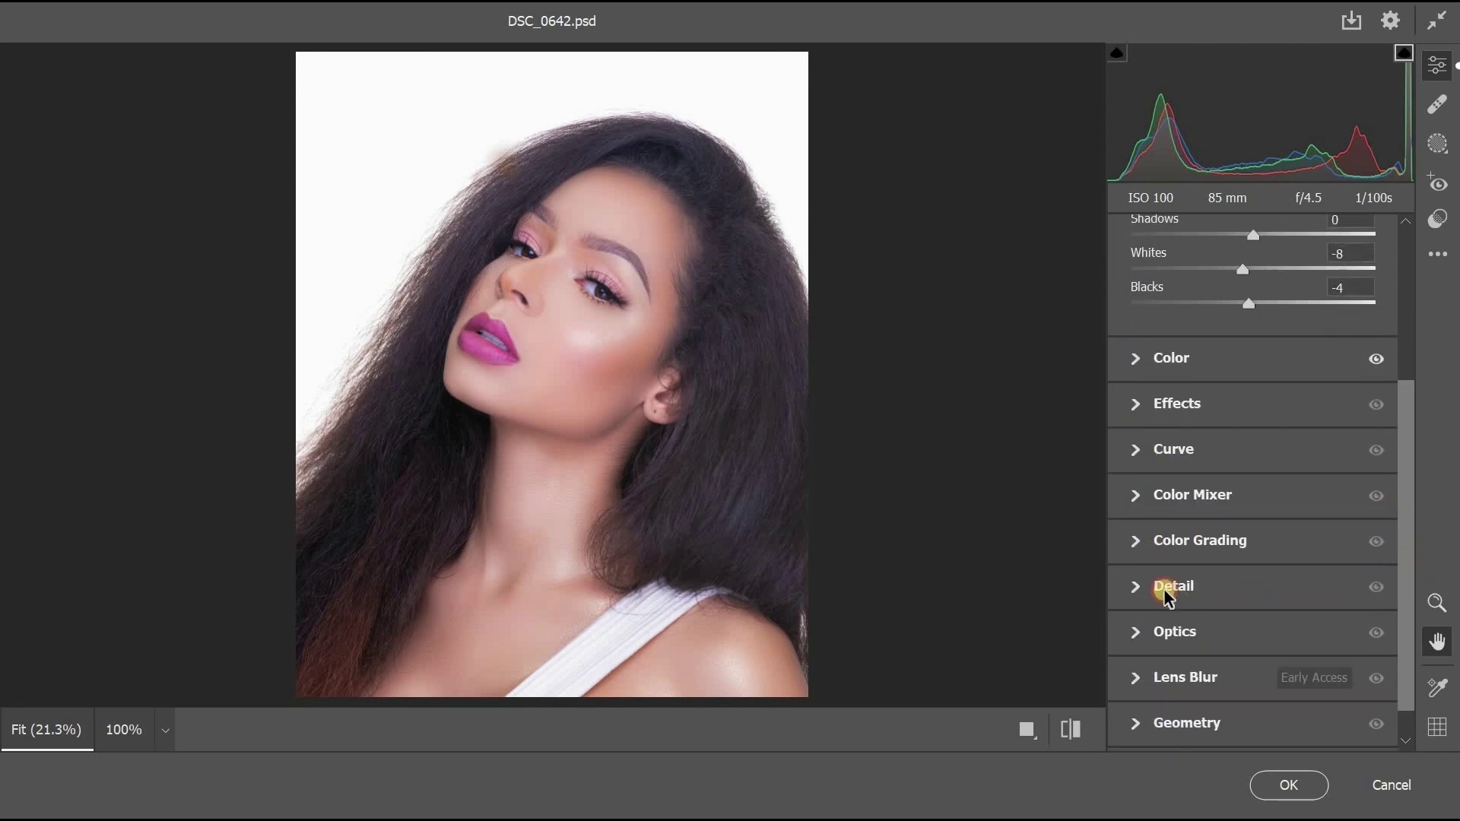
{"action": "left_click", "coordinate": [1128, 586]}
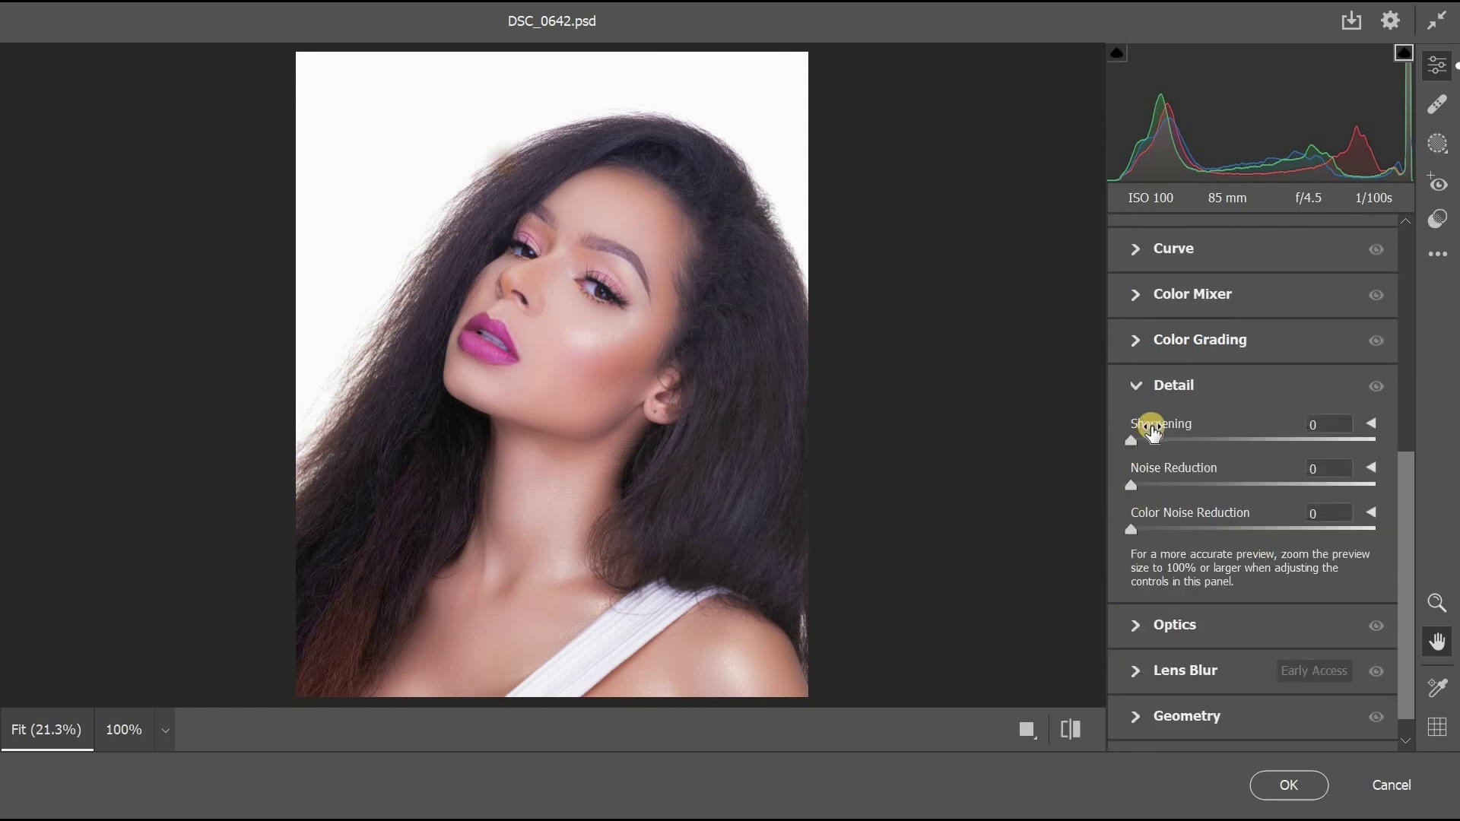
{"action": "left_click_drag", "start_coordinate": [1132, 442], "coordinate": [1189, 450]}
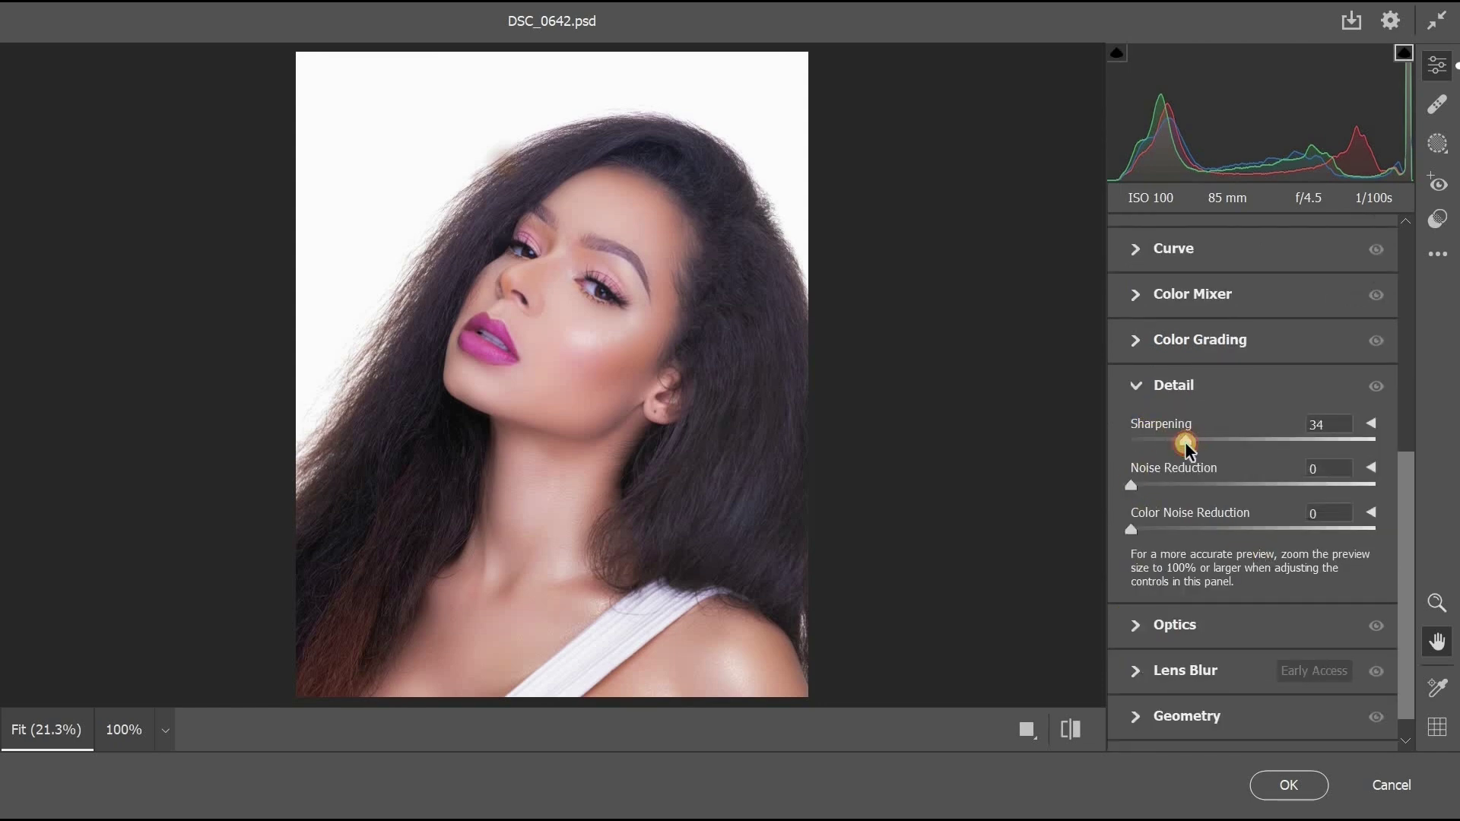
{"action": "left_click", "coordinate": [1132, 385]}
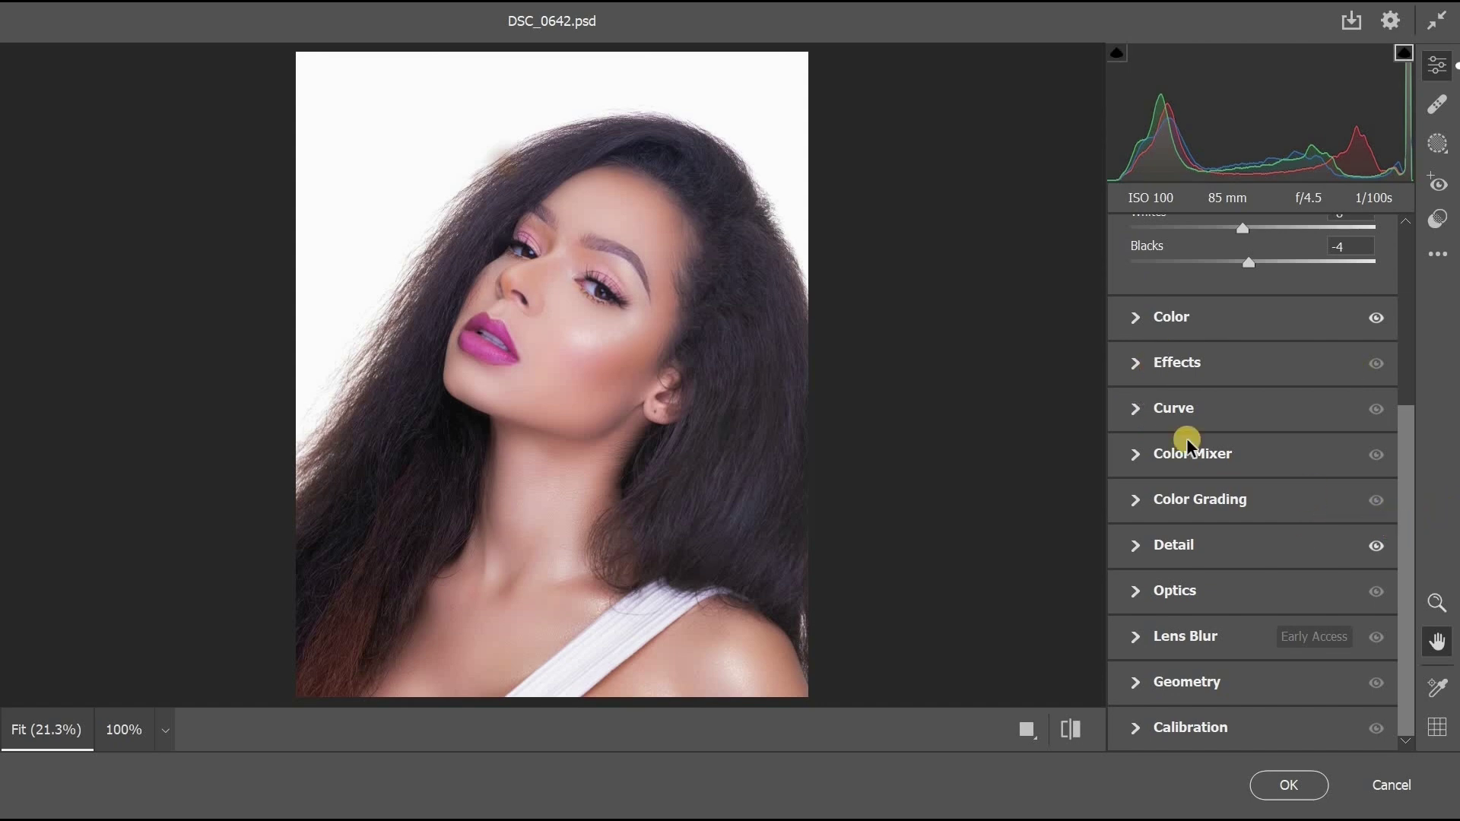
Step: Set the Camera Raw effects to Texture +12 and Clarity +9, checking the skin up close
{"action": "left_click", "coordinate": [1139, 365]}
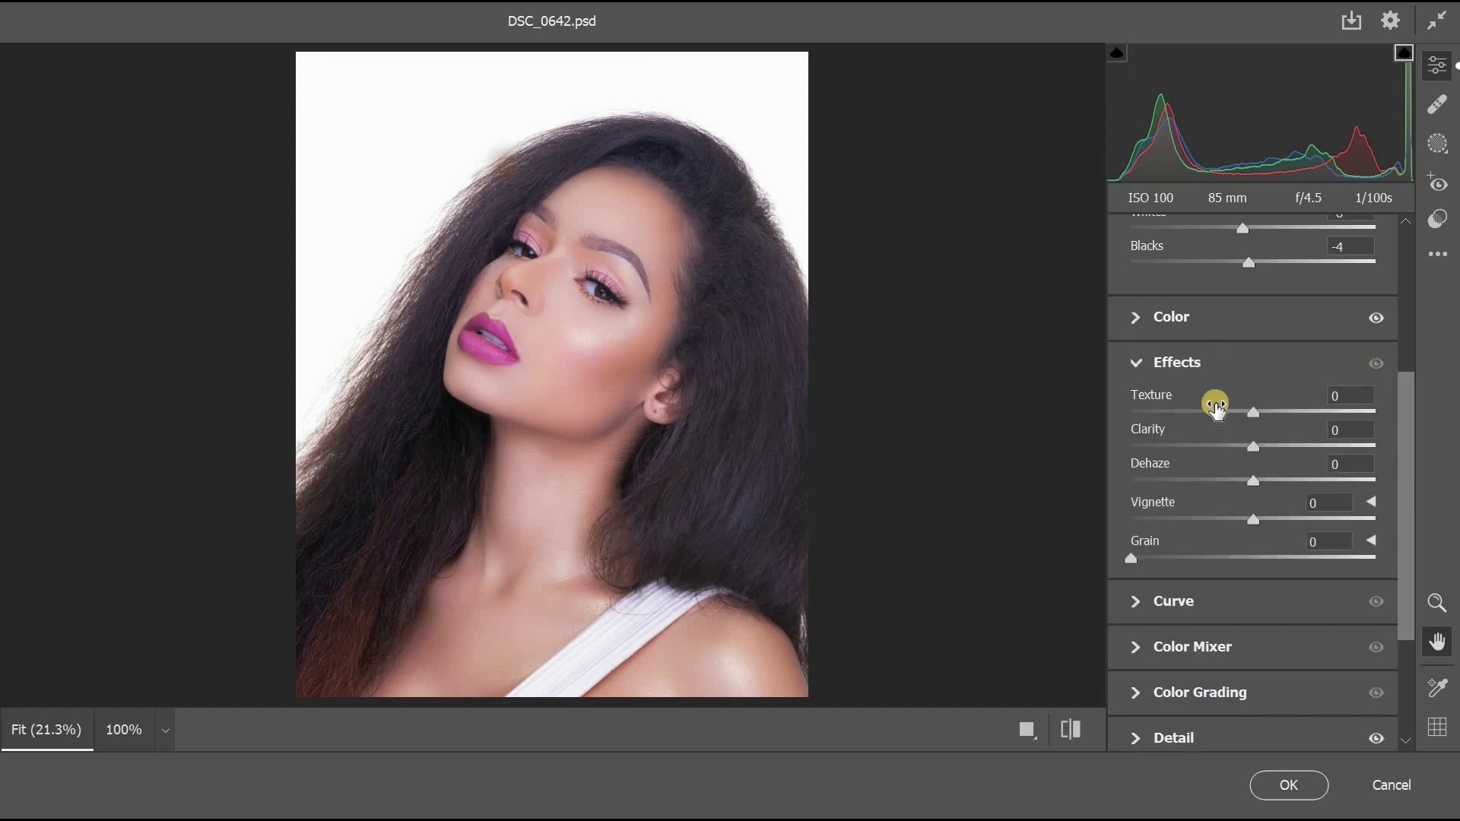
{"action": "key", "text": "z"}
{"action": "left_click", "coordinate": [569, 304]}
{"action": "key", "text": "alt"}
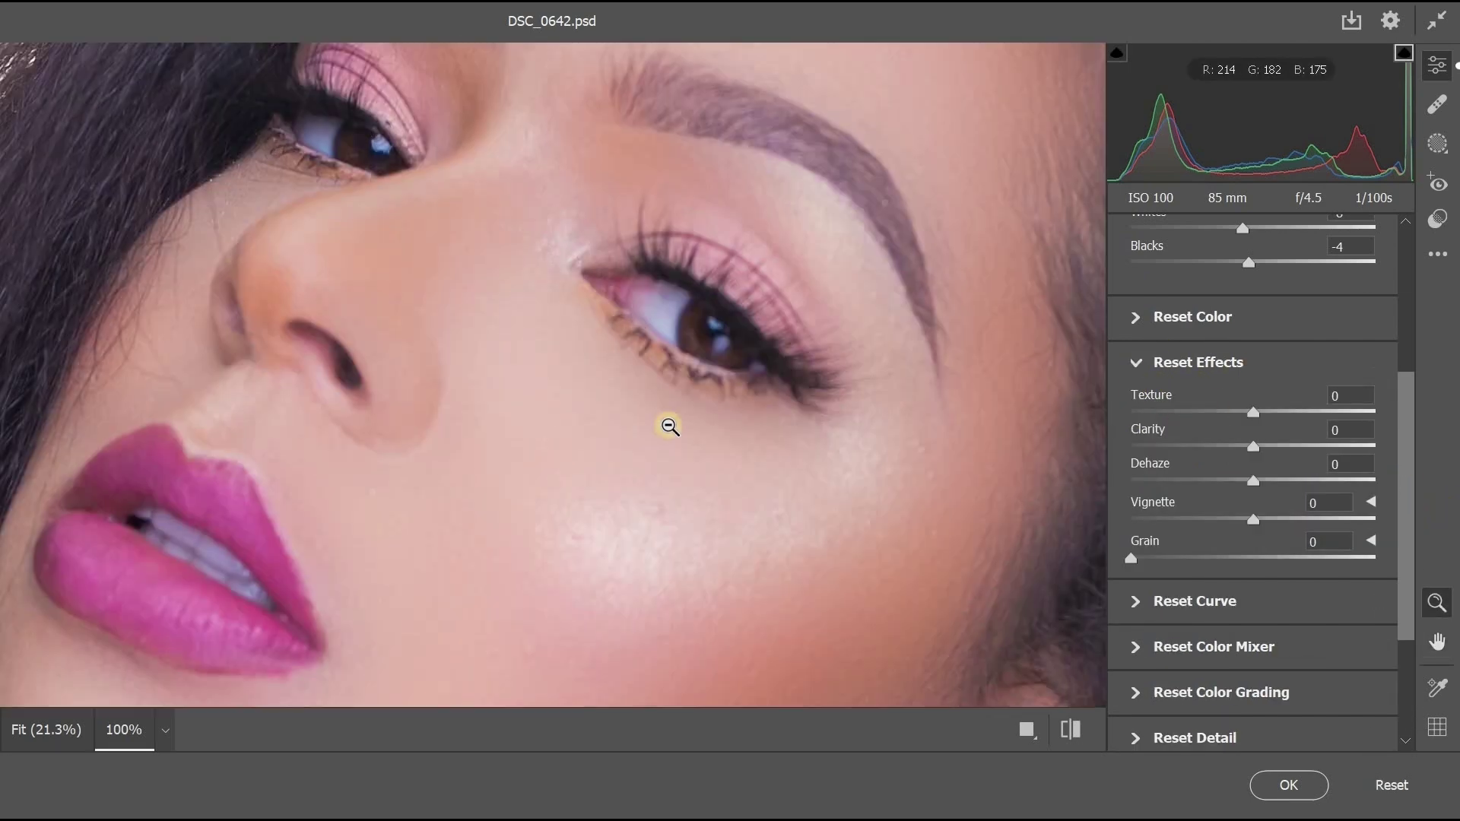
{"action": "left_click", "coordinate": [798, 441], "text": "alt"}
{"action": "key", "text": "ctrl+0"}
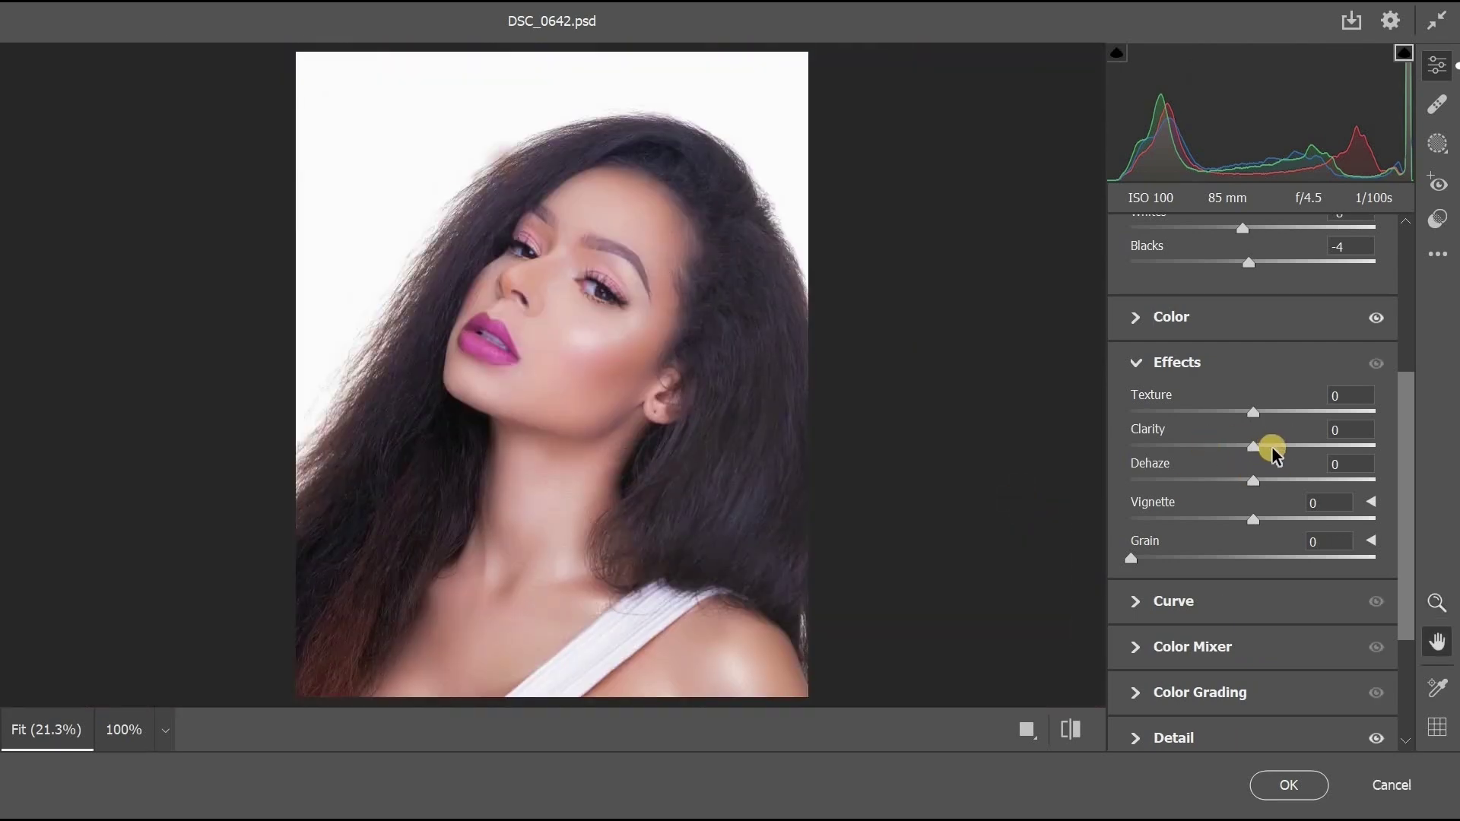
{"action": "left_click_drag", "start_coordinate": [1274, 450], "coordinate": [1272, 457]}
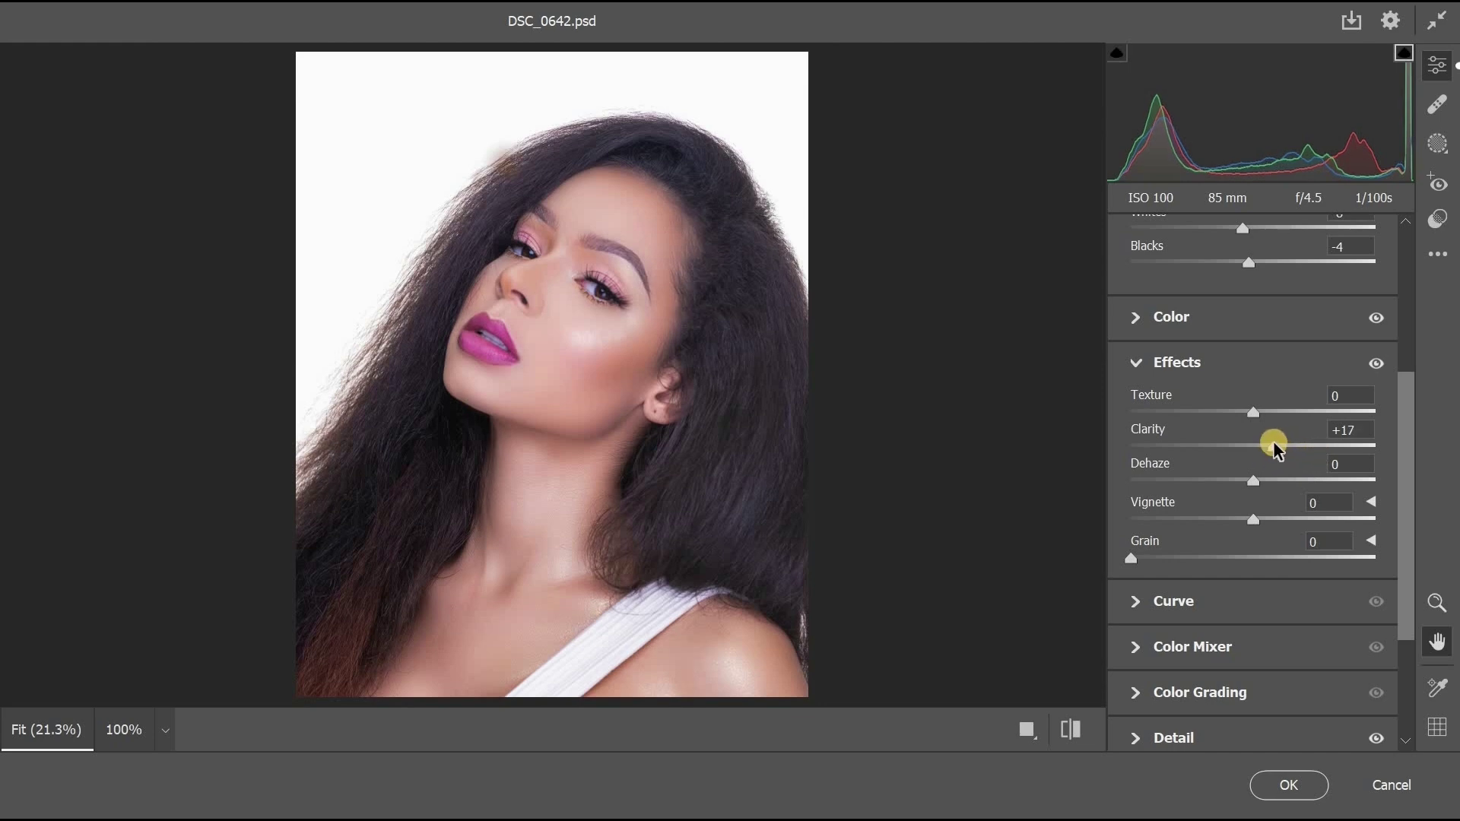
{"action": "left_click_drag", "start_coordinate": [1272, 450], "coordinate": [1269, 450]}
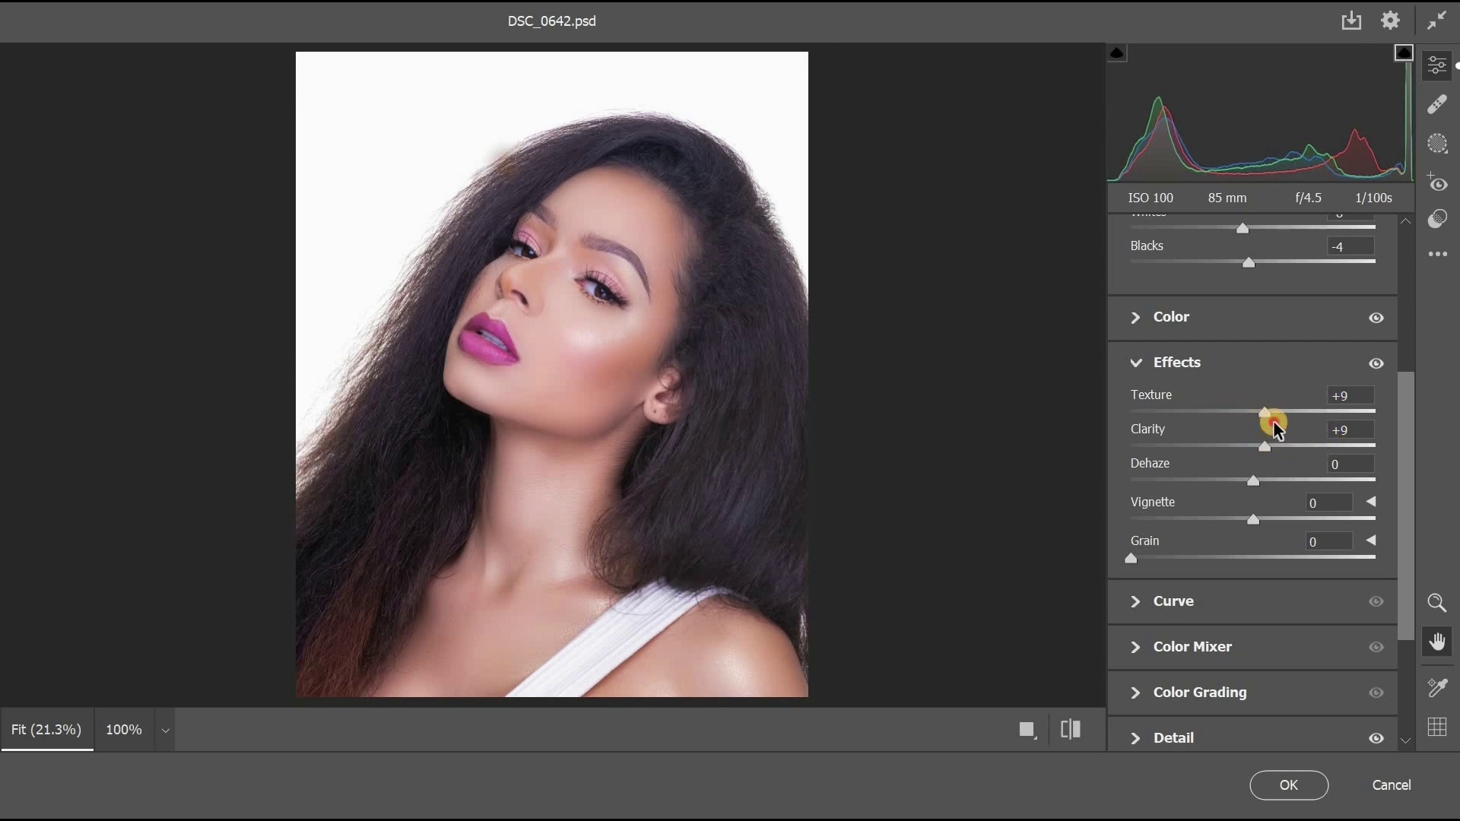
{"action": "key", "text": "z"}
{"action": "left_click", "coordinate": [601, 368]}
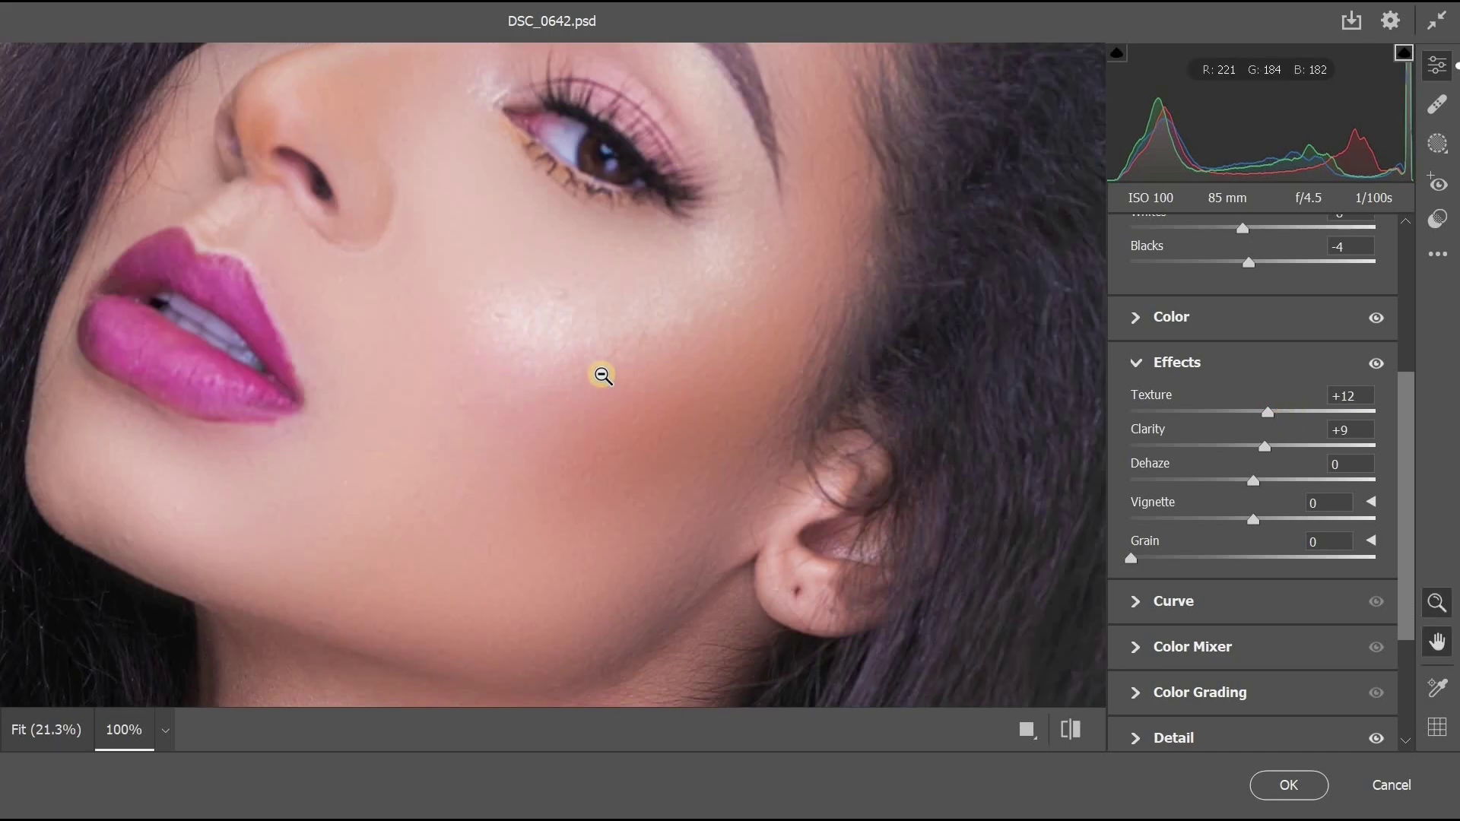
{"action": "left_click", "coordinate": [630, 425]}
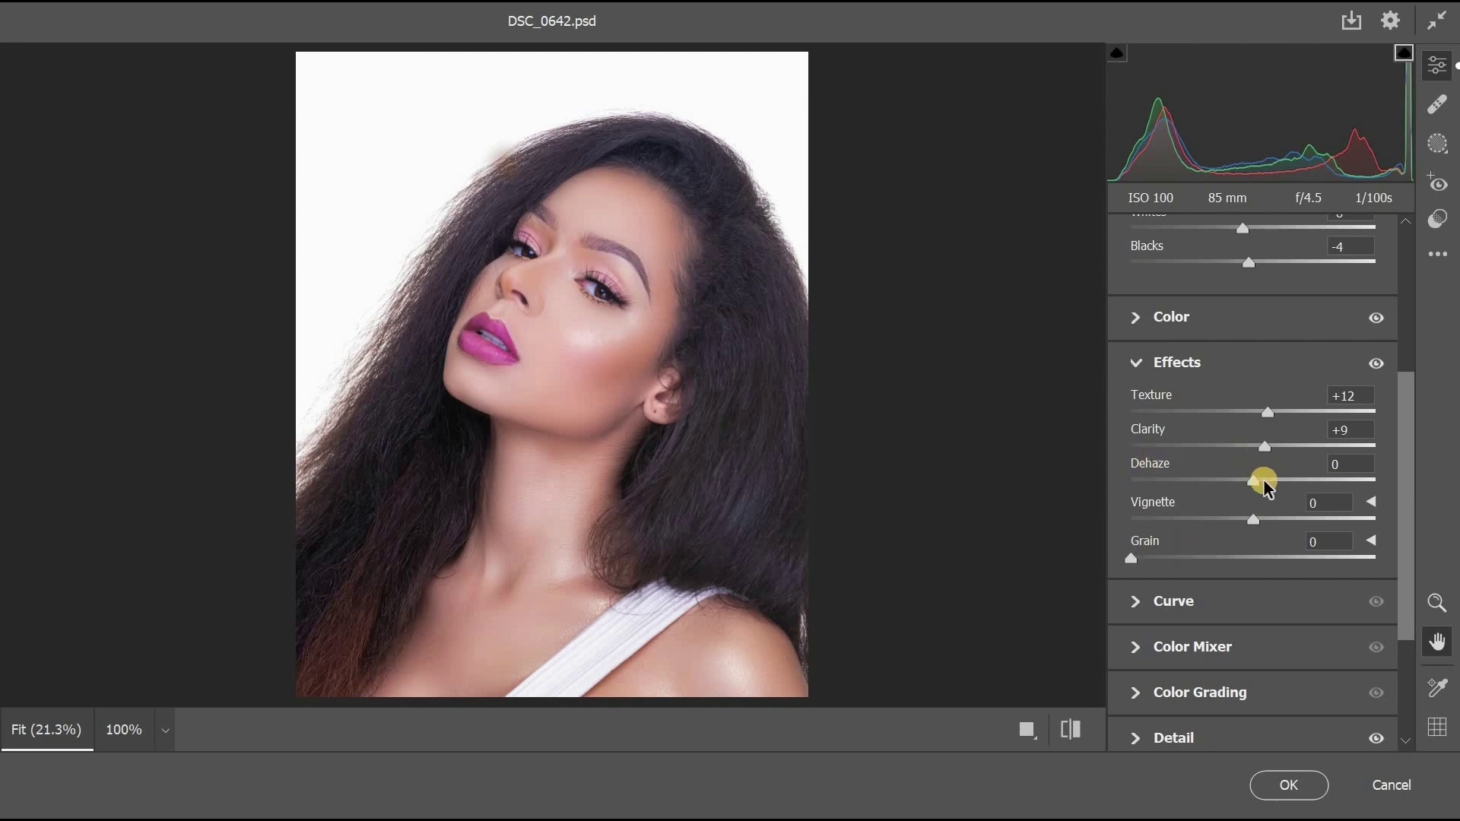
Step: Set the Camera Raw Dehaze effect to 5
{"action": "left_click_drag", "start_coordinate": [1262, 479], "coordinate": [1327, 478]}
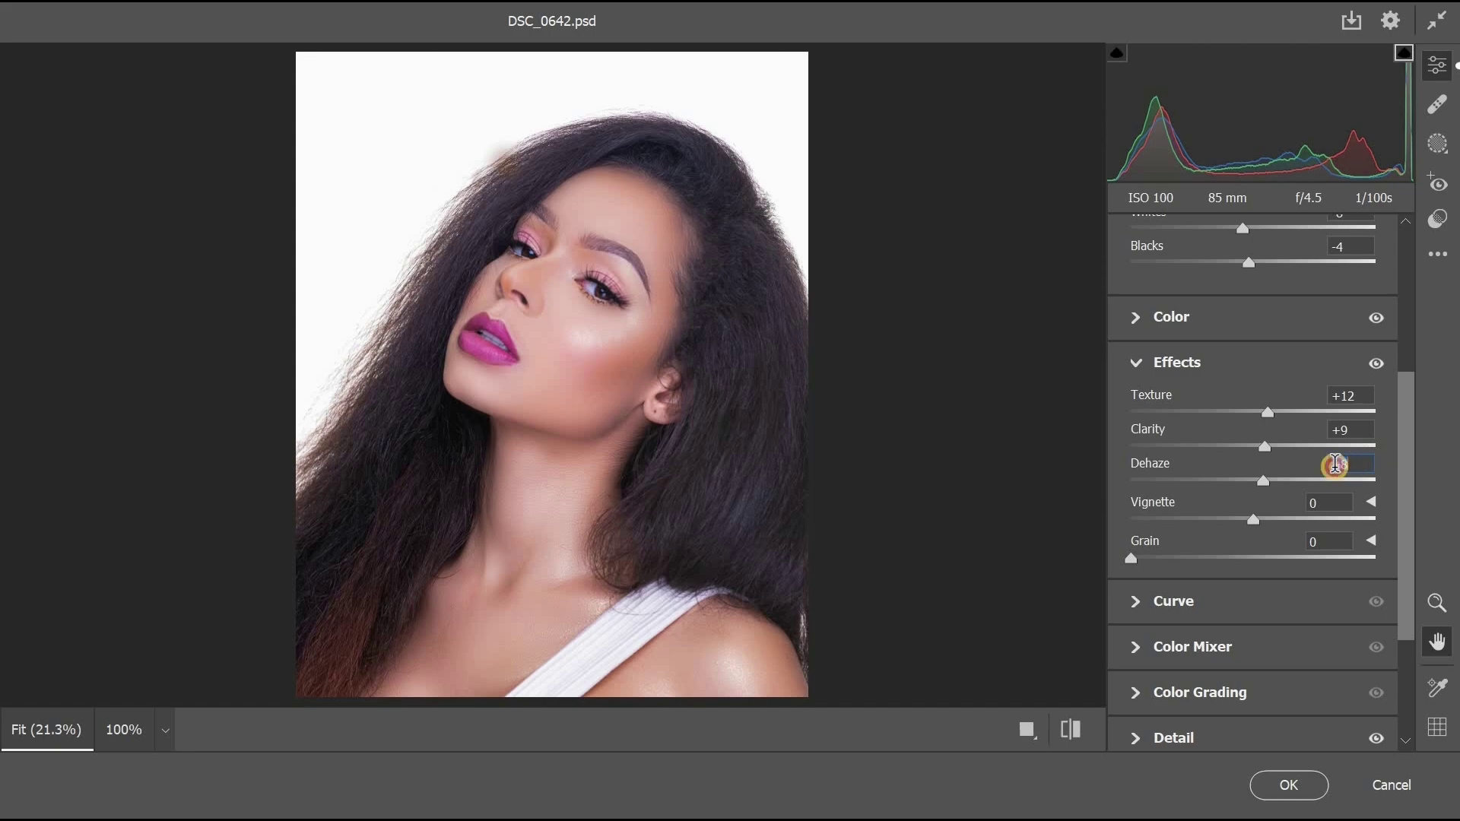
{"action": "type", "text": "5"}
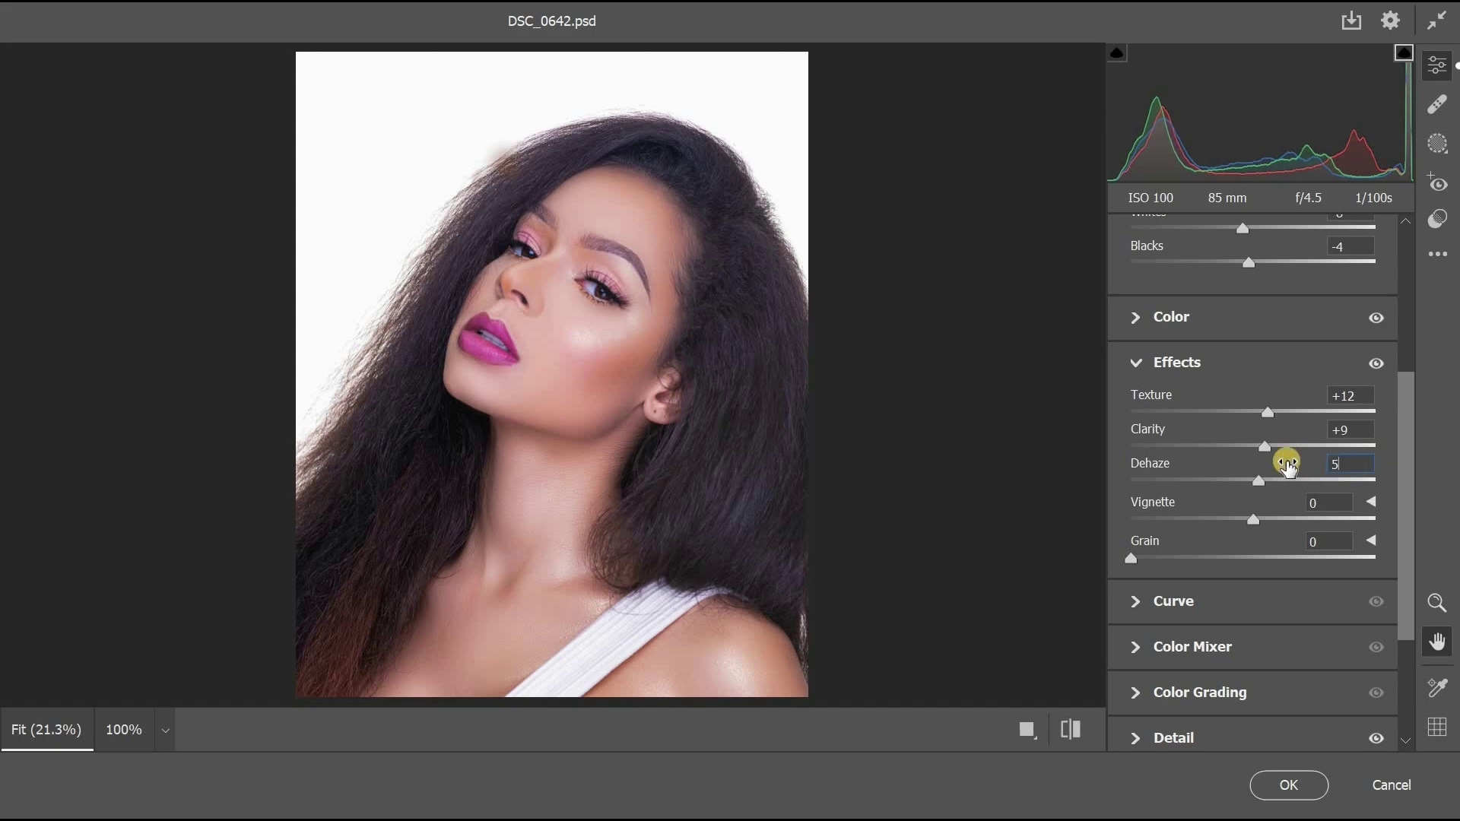
{"action": "left_click", "coordinate": [1131, 364]}
Step: Inspect the cheek skin at 100%, review the whole portrait and light values, and apply the Camera Raw adjustments
{"action": "key", "text": "z"}
{"action": "left_click", "coordinate": [570, 331]}
{"action": "key", "text": "alt"}
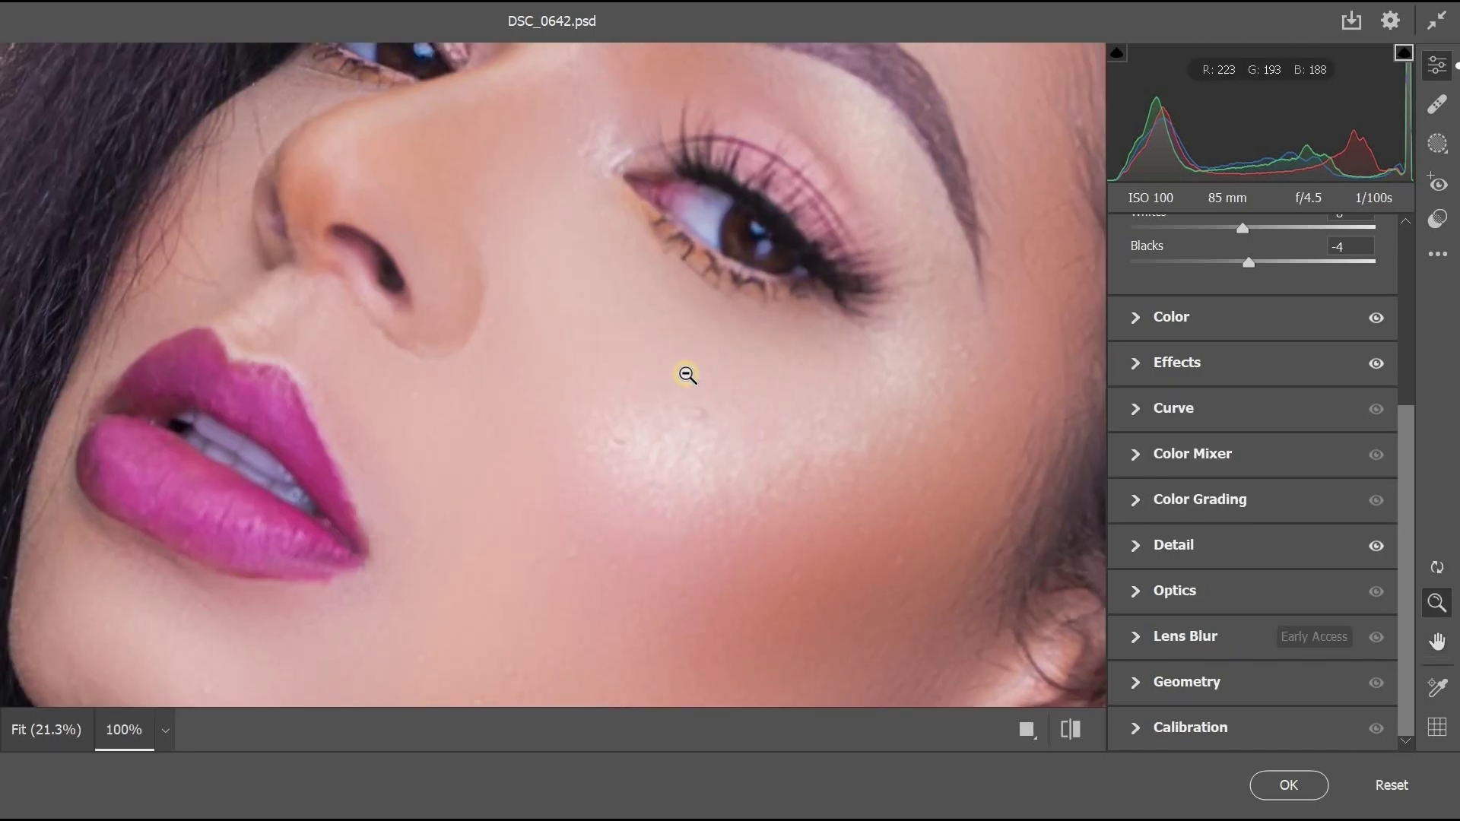
{"action": "left_click", "coordinate": [691, 401], "text": "alt"}
{"action": "left_click_drag", "start_coordinate": [643, 373], "coordinate": [652, 421]}
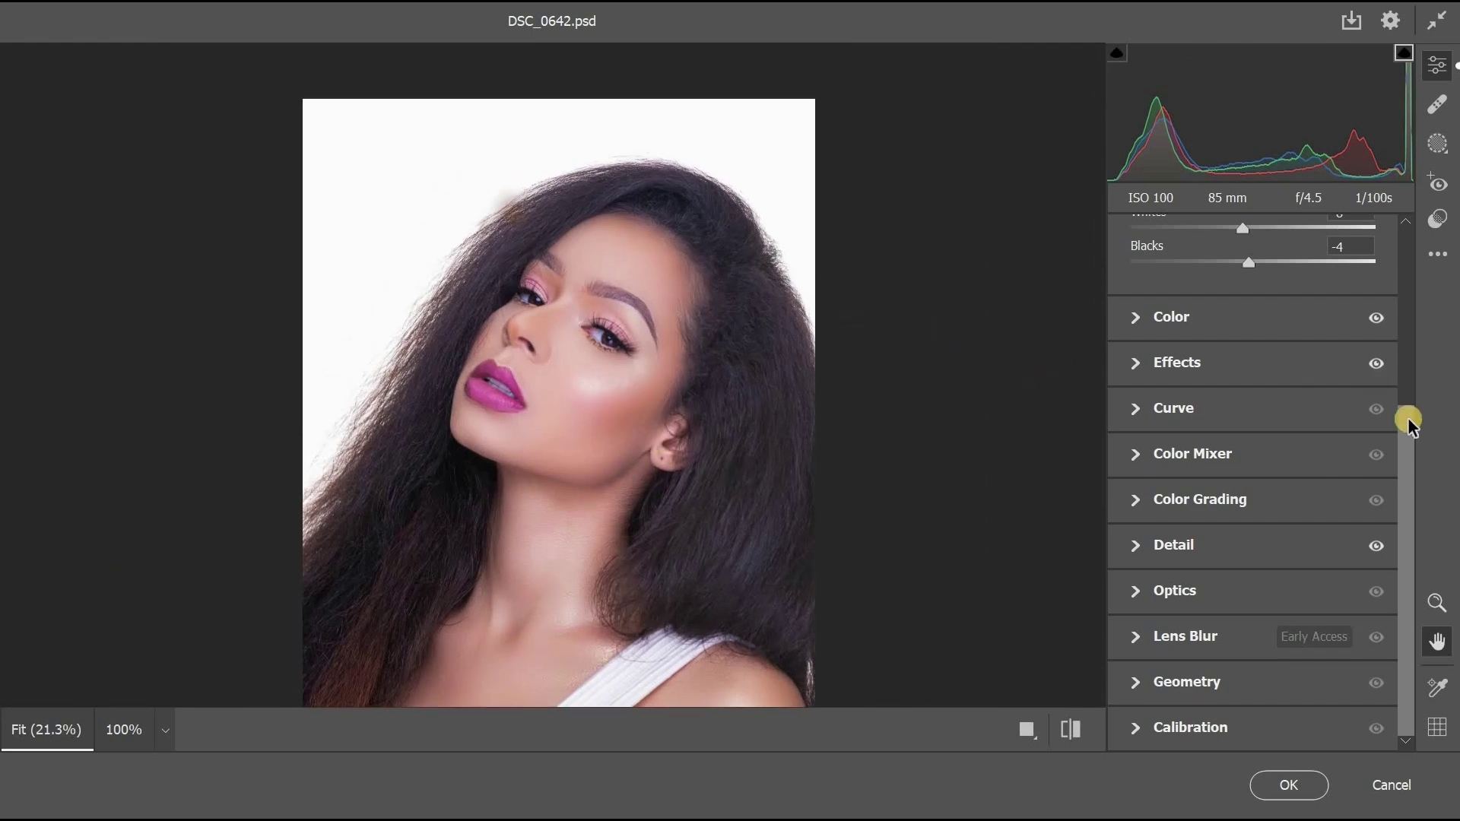
{"action": "left_click_drag", "start_coordinate": [1411, 473], "coordinate": [1411, 380]}
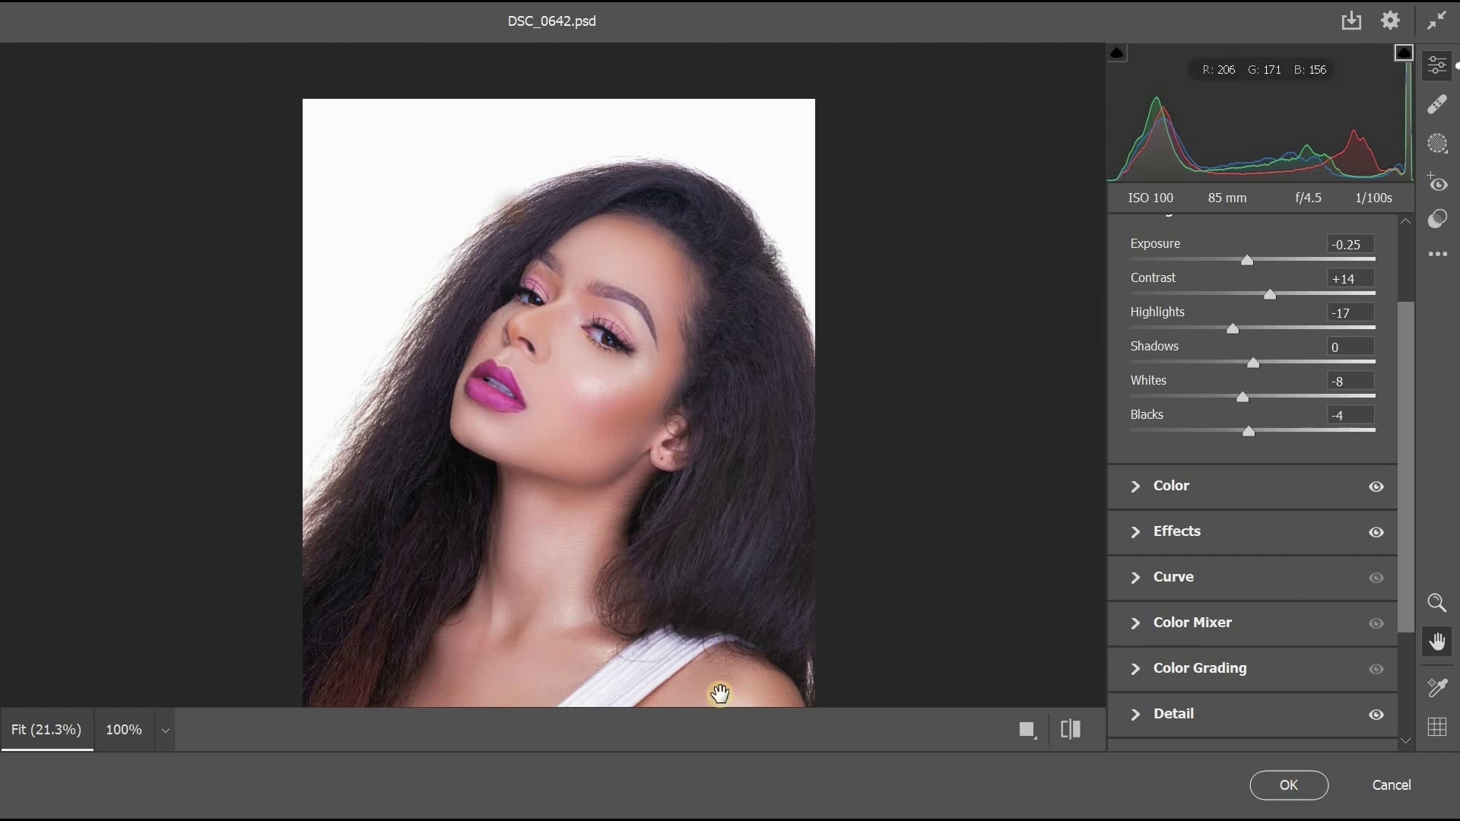
{"action": "left_click", "coordinate": [1289, 786]}
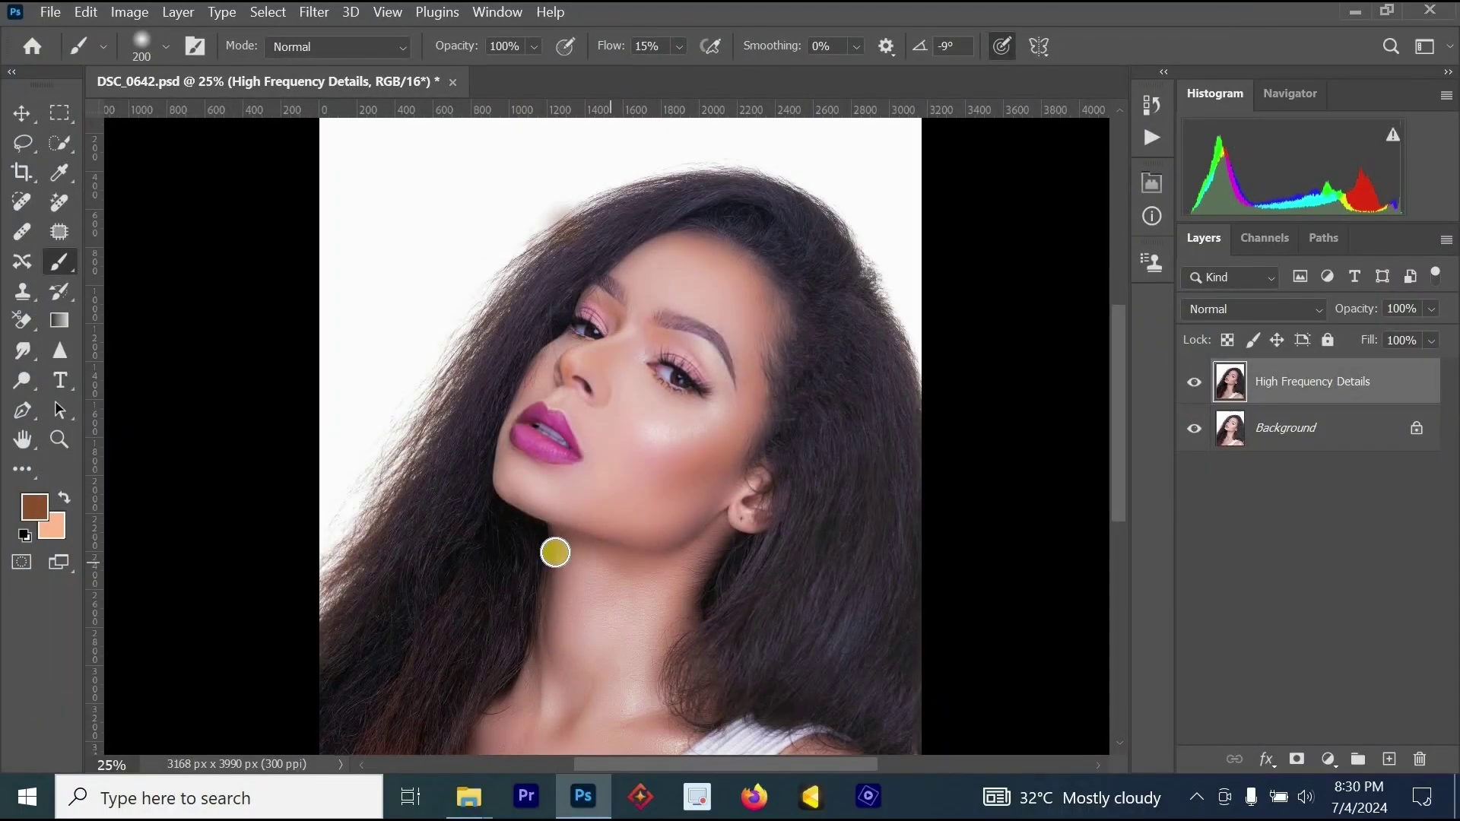
Step: Toggle the High Frequency Details layer's visibility to compare the color-graded portrait with the original
{"action": "left_click", "coordinate": [651, 462]}
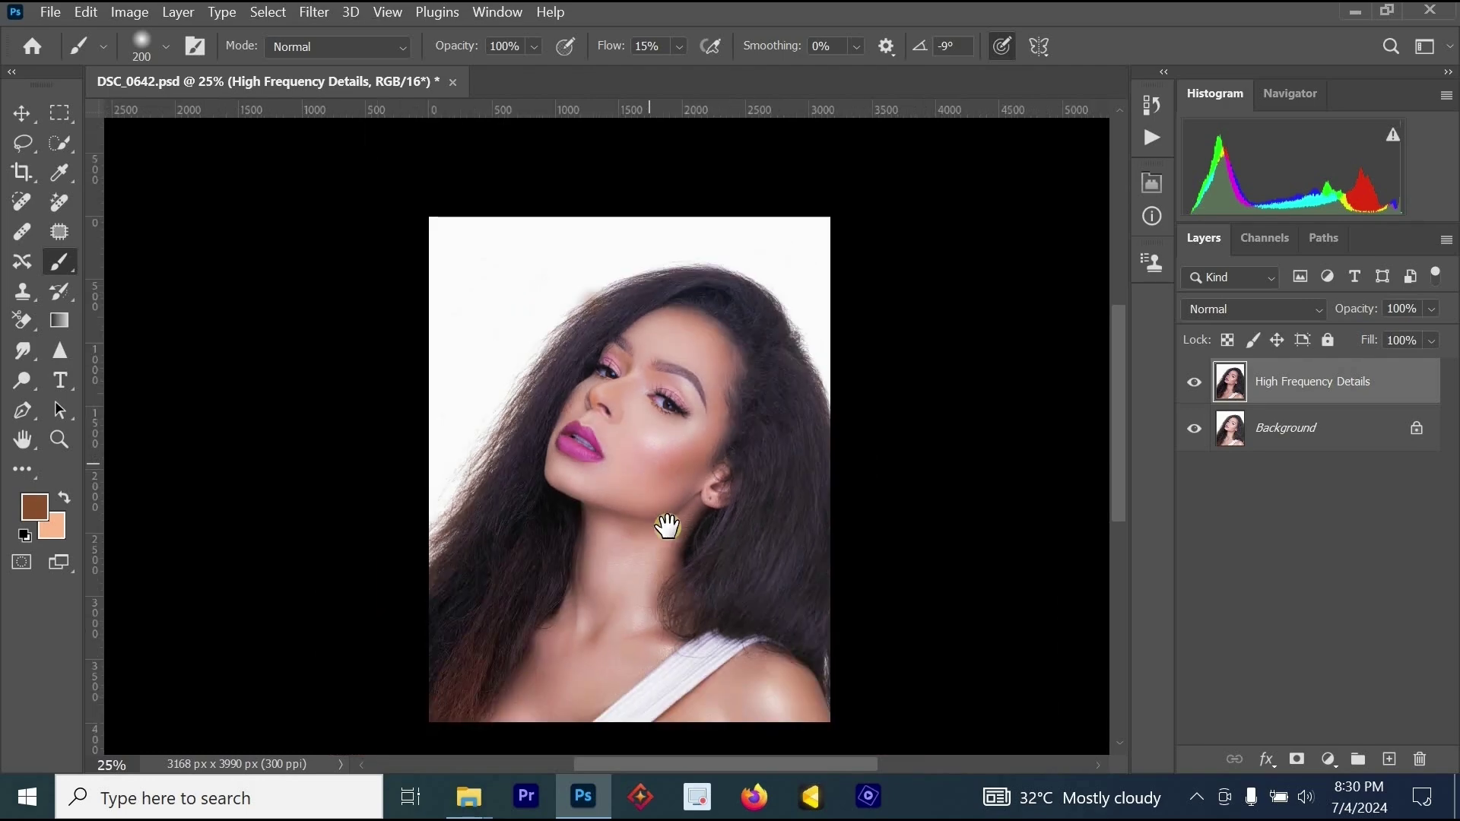
{"action": "left_click", "coordinate": [678, 587]}
{"action": "left_click", "coordinate": [678, 587]}
{"action": "left_click", "coordinate": [1194, 384]}
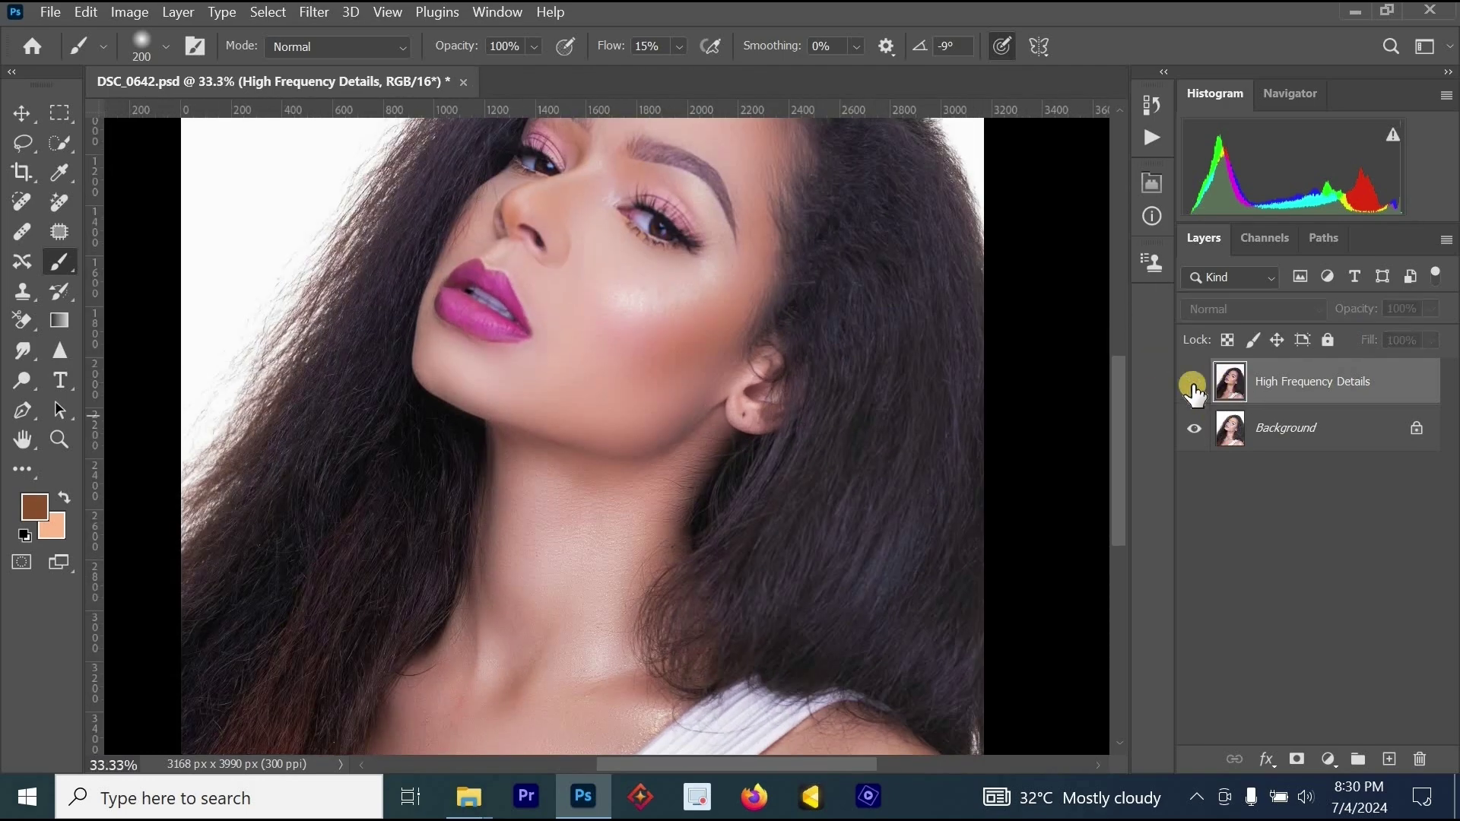
{"action": "left_click", "coordinate": [1193, 384]}
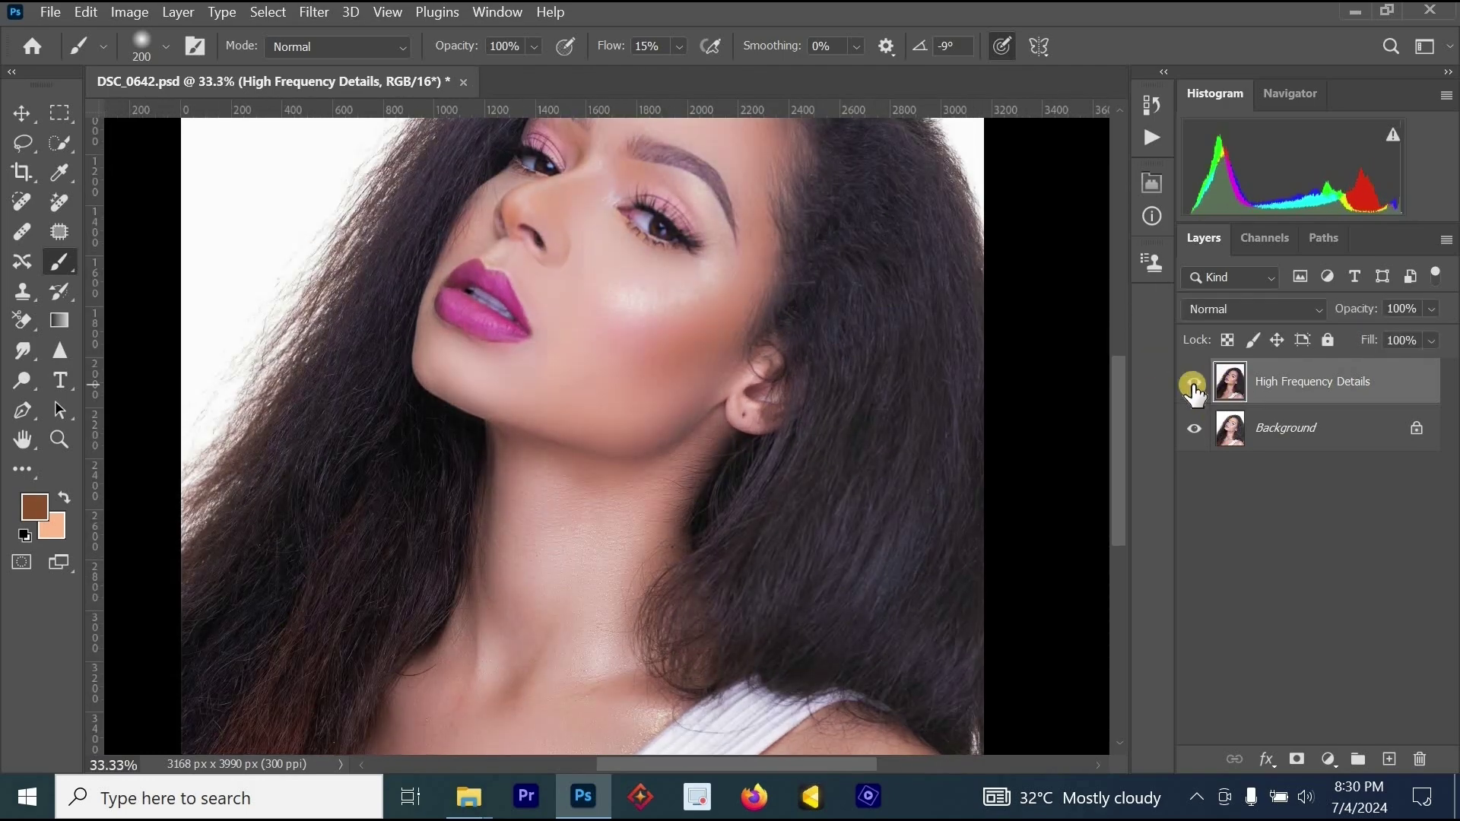
{"action": "left_click", "coordinate": [731, 464], "text": "alt"}
{"action": "left_click", "coordinate": [734, 469], "text": "alt"}
{"action": "left_click", "coordinate": [735, 469], "text": "alt"}
{"action": "left_click_drag", "start_coordinate": [749, 485], "coordinate": [672, 478]}
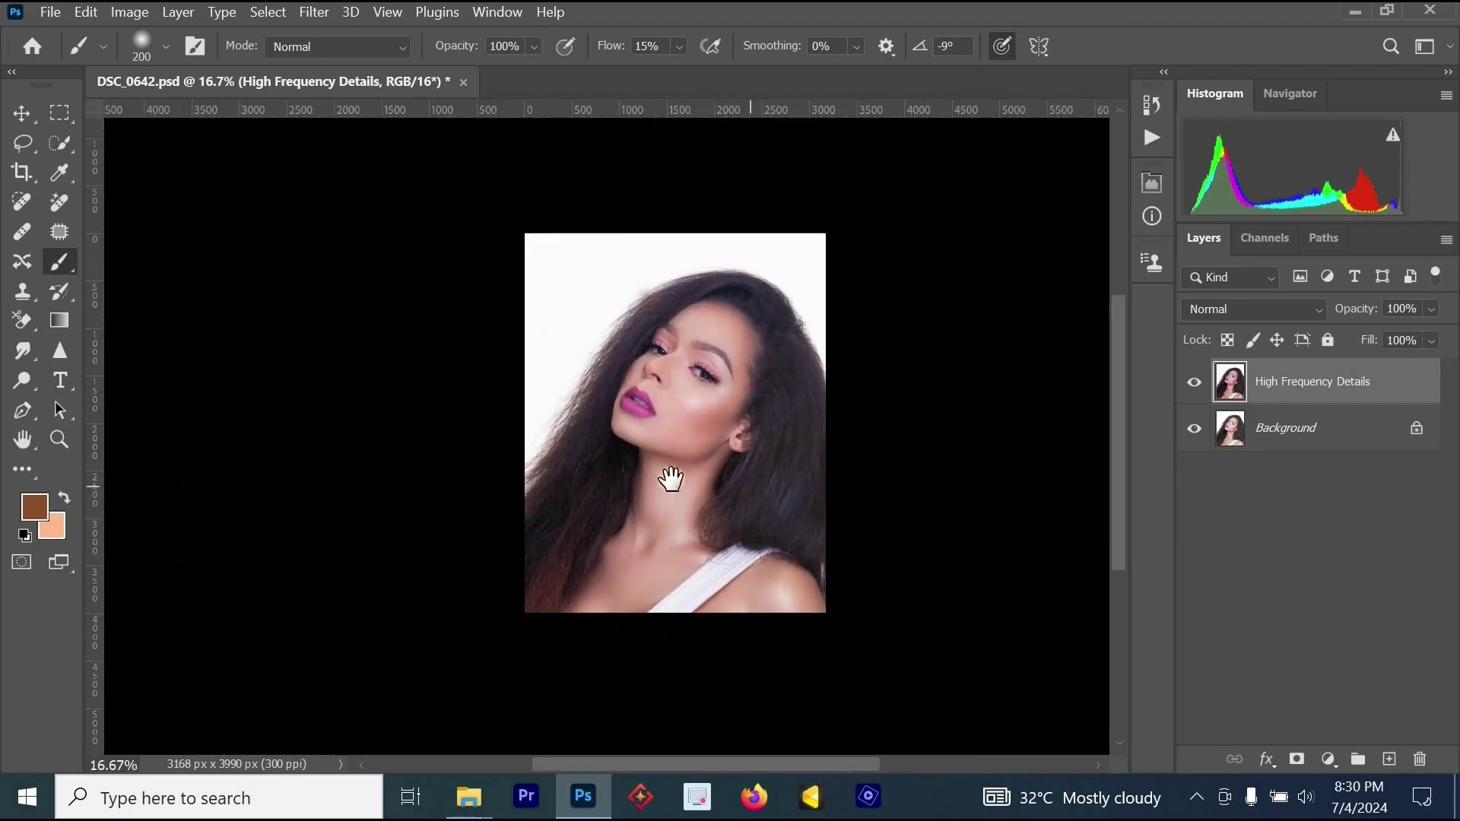
Step: Lasso the bright skin area on the front of the neck and feather the selection by 40 pixels
{"action": "left_click", "coordinate": [668, 479], "text": "ctrl"}
{"action": "left_click", "coordinate": [669, 479]}
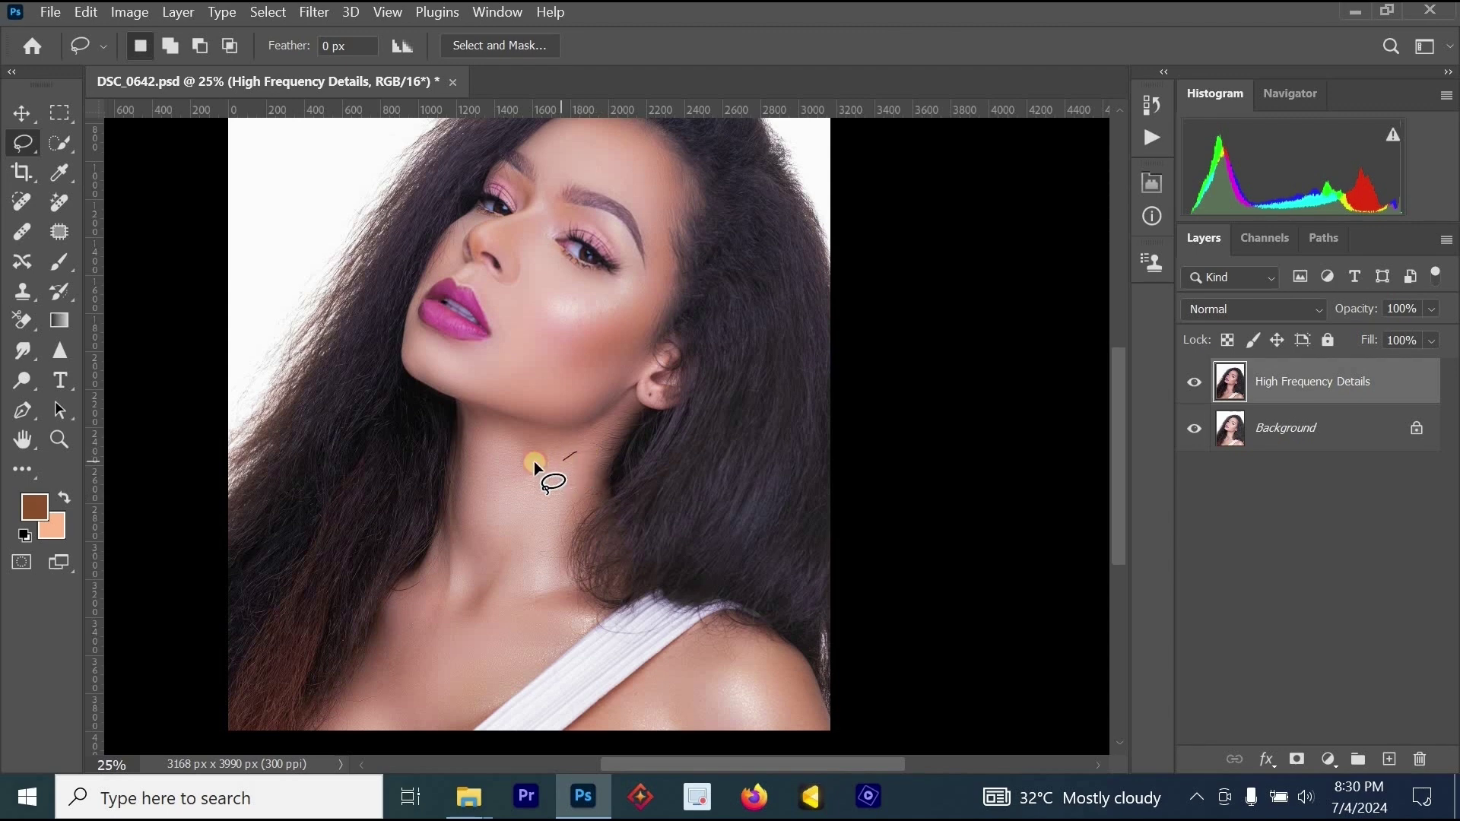
{"action": "mouse_move", "coordinate": [534, 460]}
{"action": "left_mouse_down"}
{"action": "mouse_move", "coordinate": [501, 432]}
{"action": "mouse_move", "coordinate": [476, 434]}
{"action": "mouse_move", "coordinate": [464, 507]}
{"action": "mouse_move", "coordinate": [546, 592]}
{"action": "mouse_move", "coordinate": [559, 542]}
{"action": "left_mouse_up"}
{"action": "left_click_drag", "start_coordinate": [577, 482], "coordinate": [584, 455]}
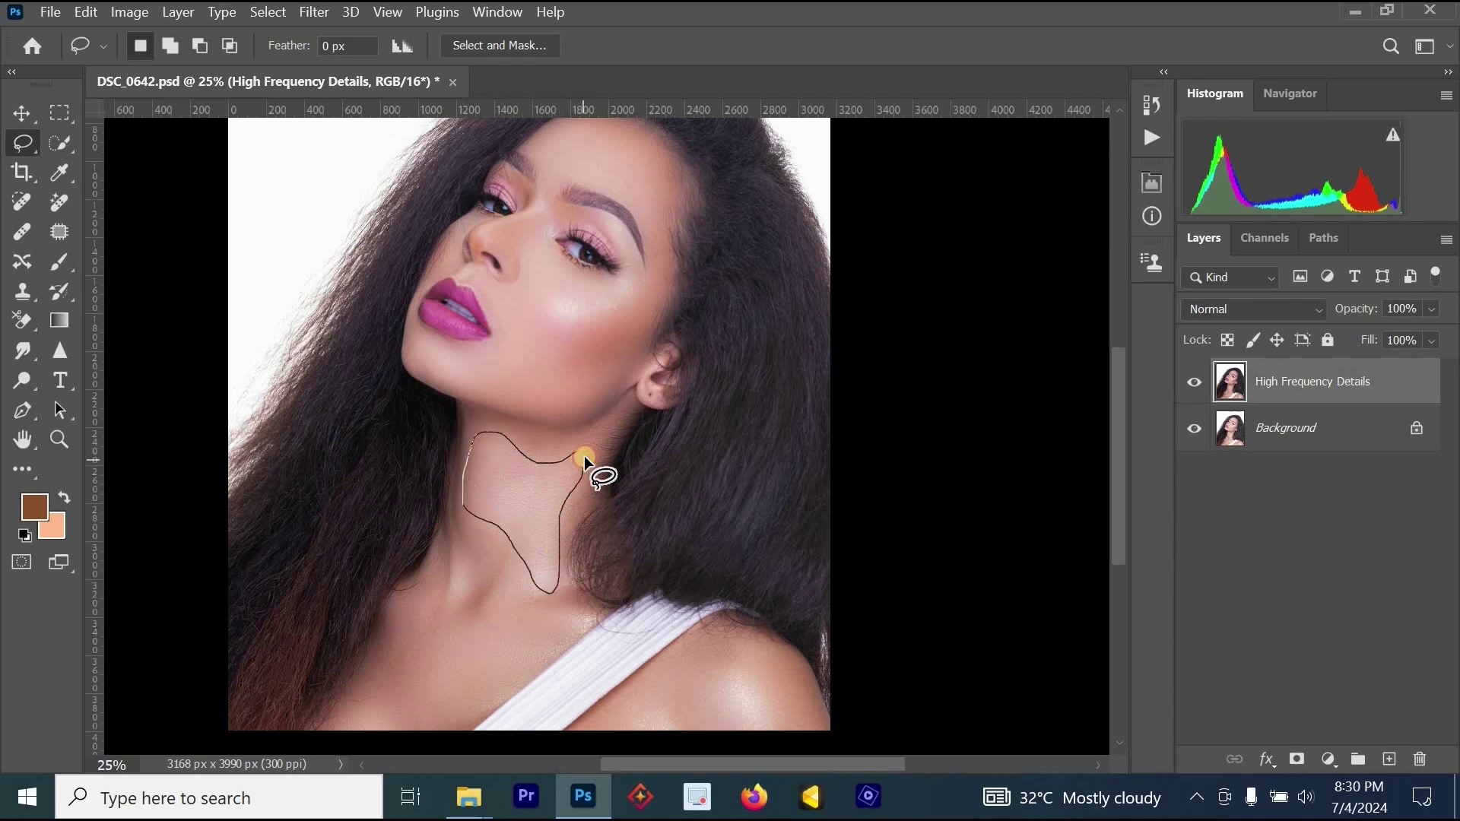
{"action": "right_click", "coordinate": [636, 395]}
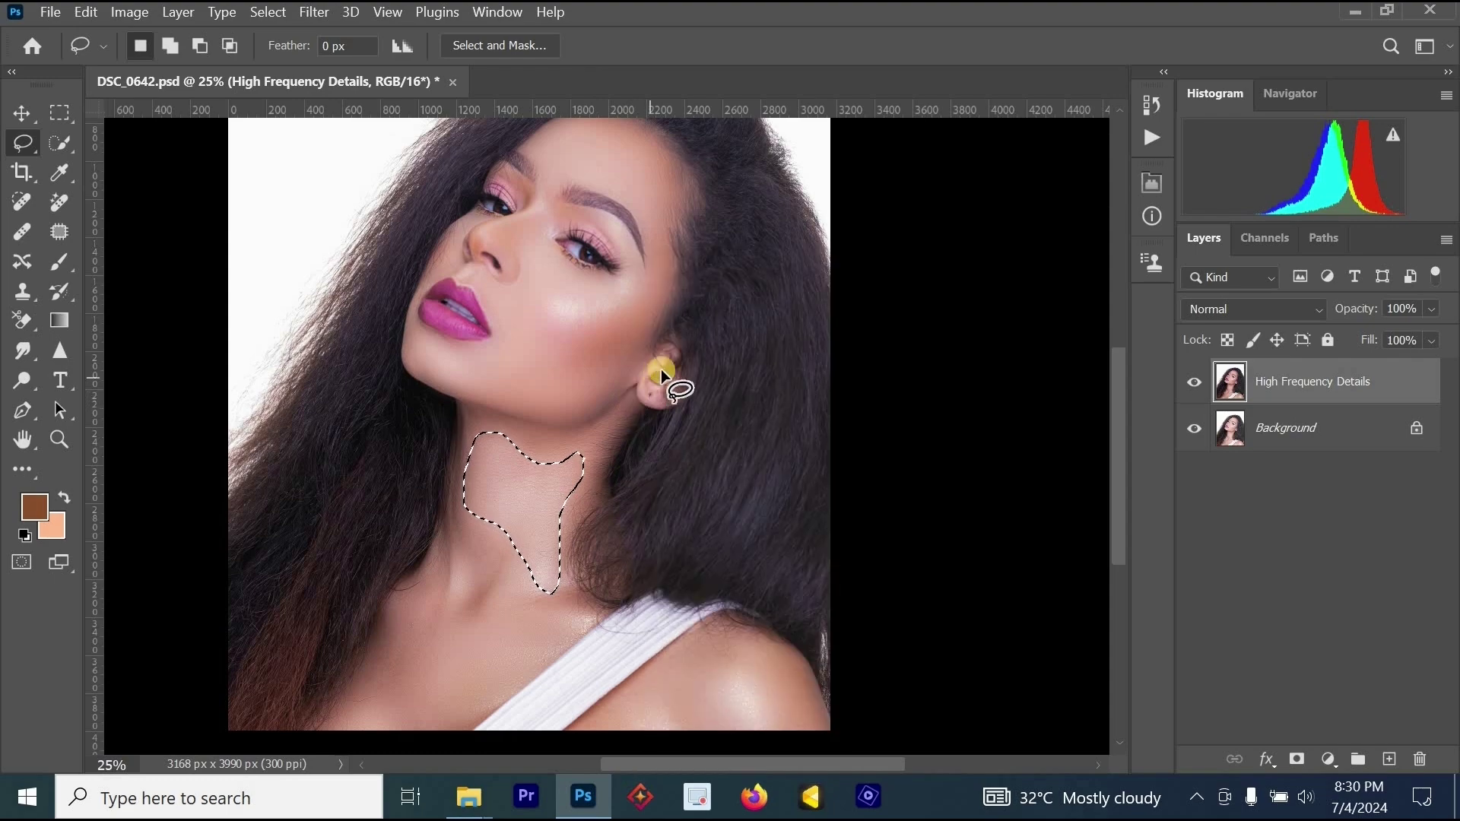
{"action": "right_click", "coordinate": [662, 371]}
{"action": "left_click", "coordinate": [742, 295]}
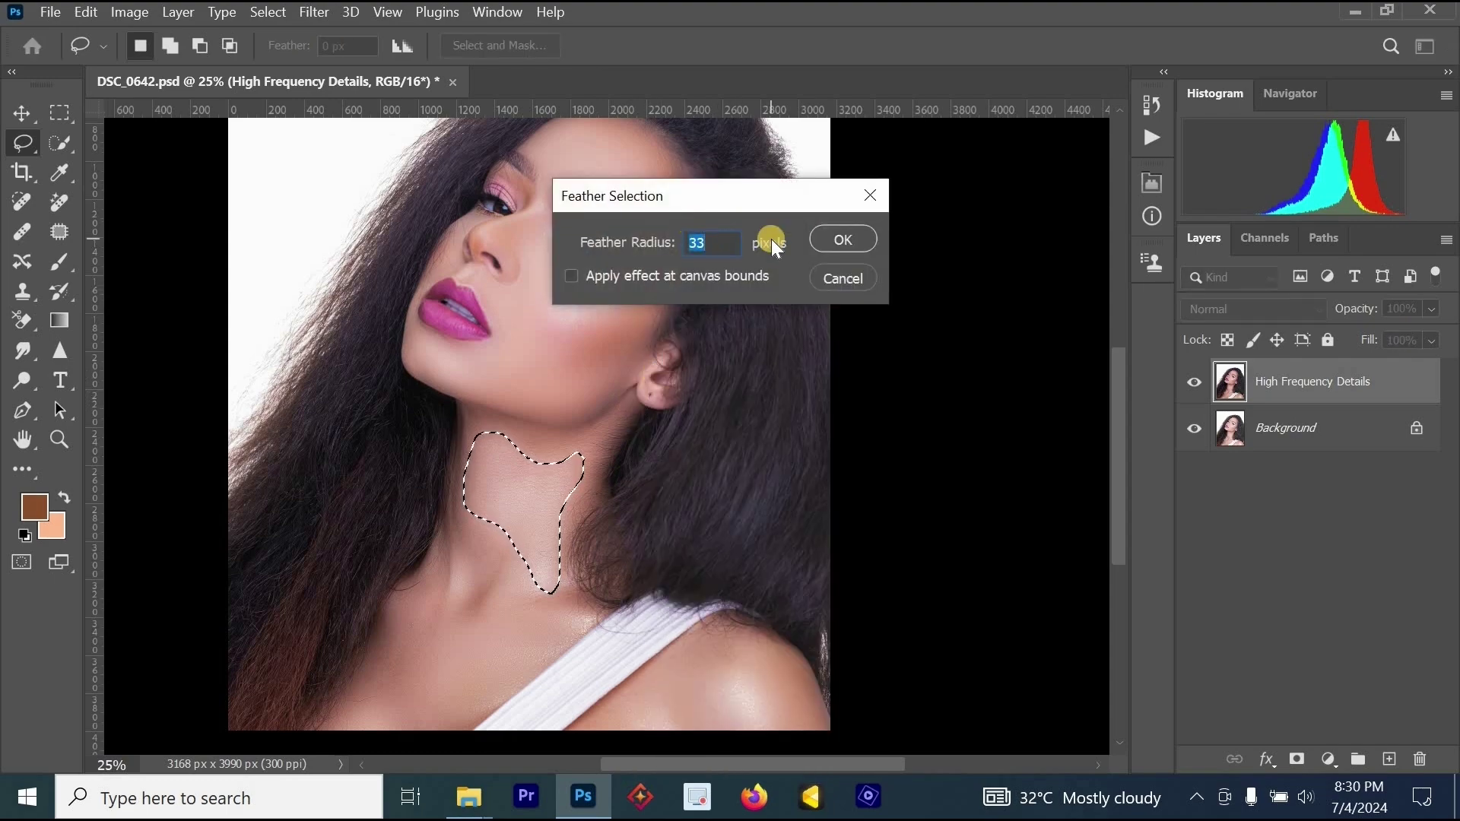
{"action": "type", "text": "40"}
{"action": "key", "text": "Return"}
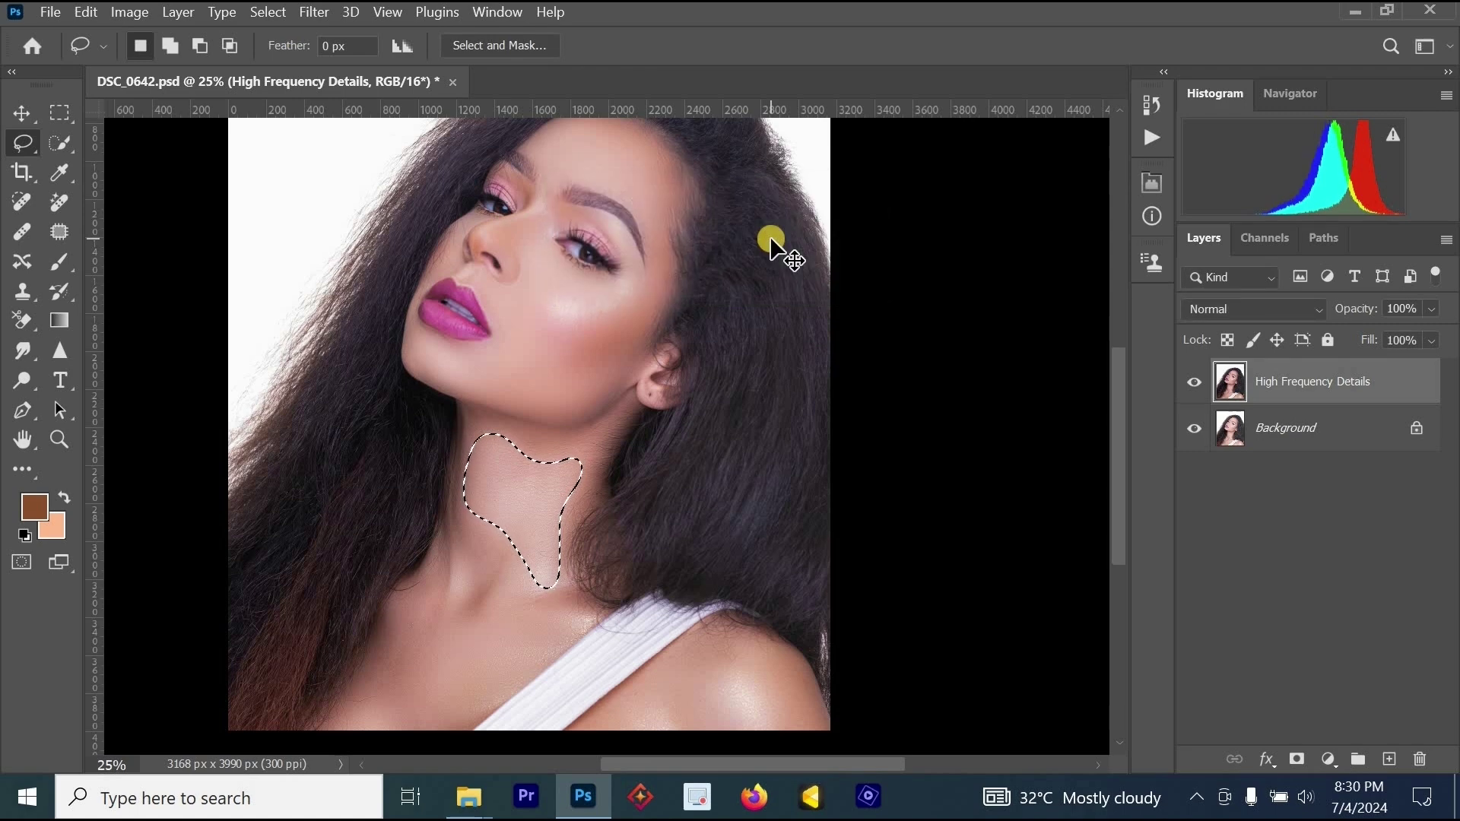
Step: Slightly darken the selected neck area by pulling down the RGB curve in Curves, and deselect it
{"action": "key", "text": "ctrl+m"}
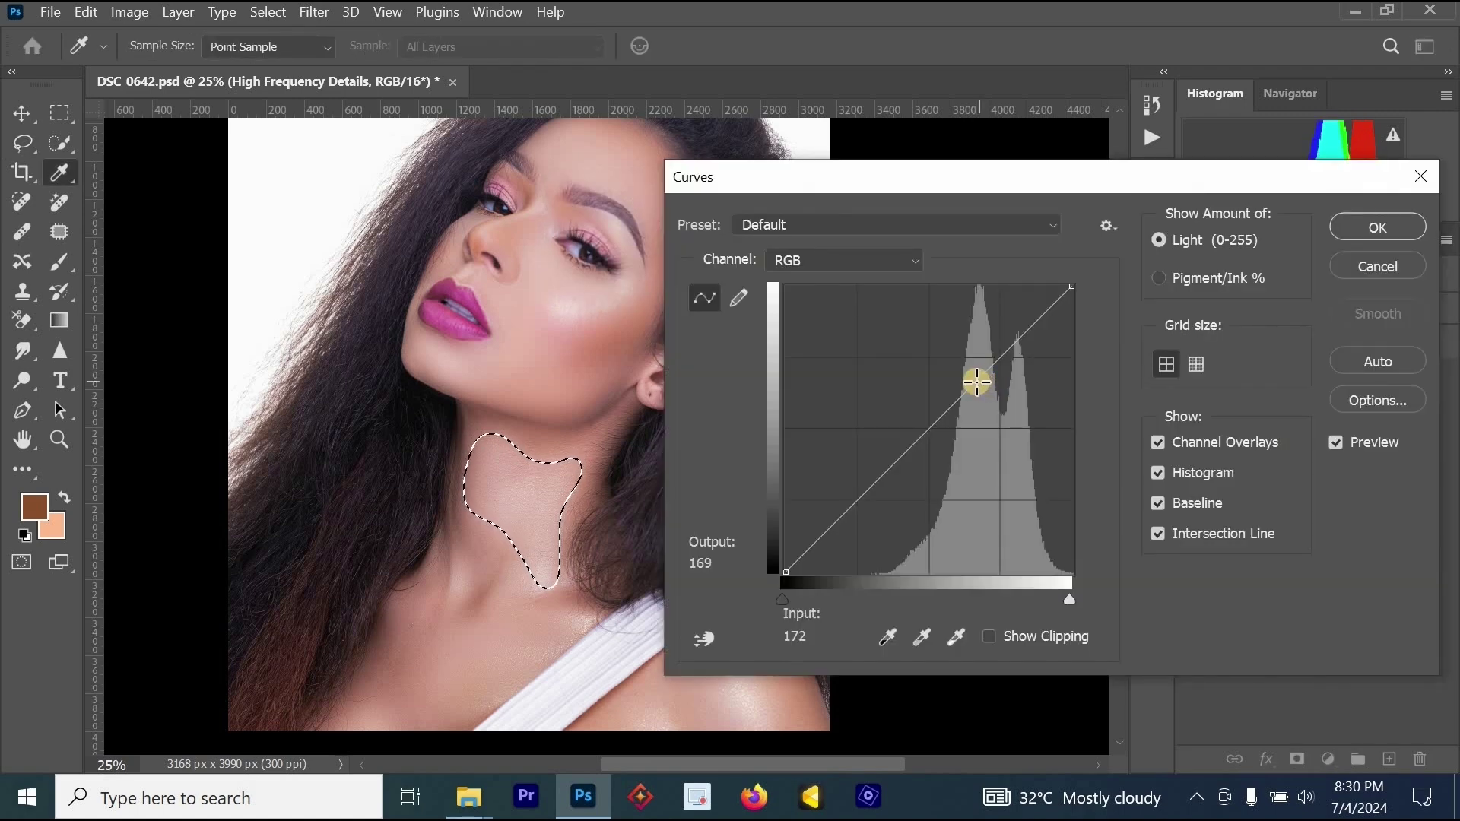
{"action": "left_click_drag", "start_coordinate": [976, 383], "coordinate": [969, 394]}
{"action": "left_click", "coordinate": [1377, 227]}
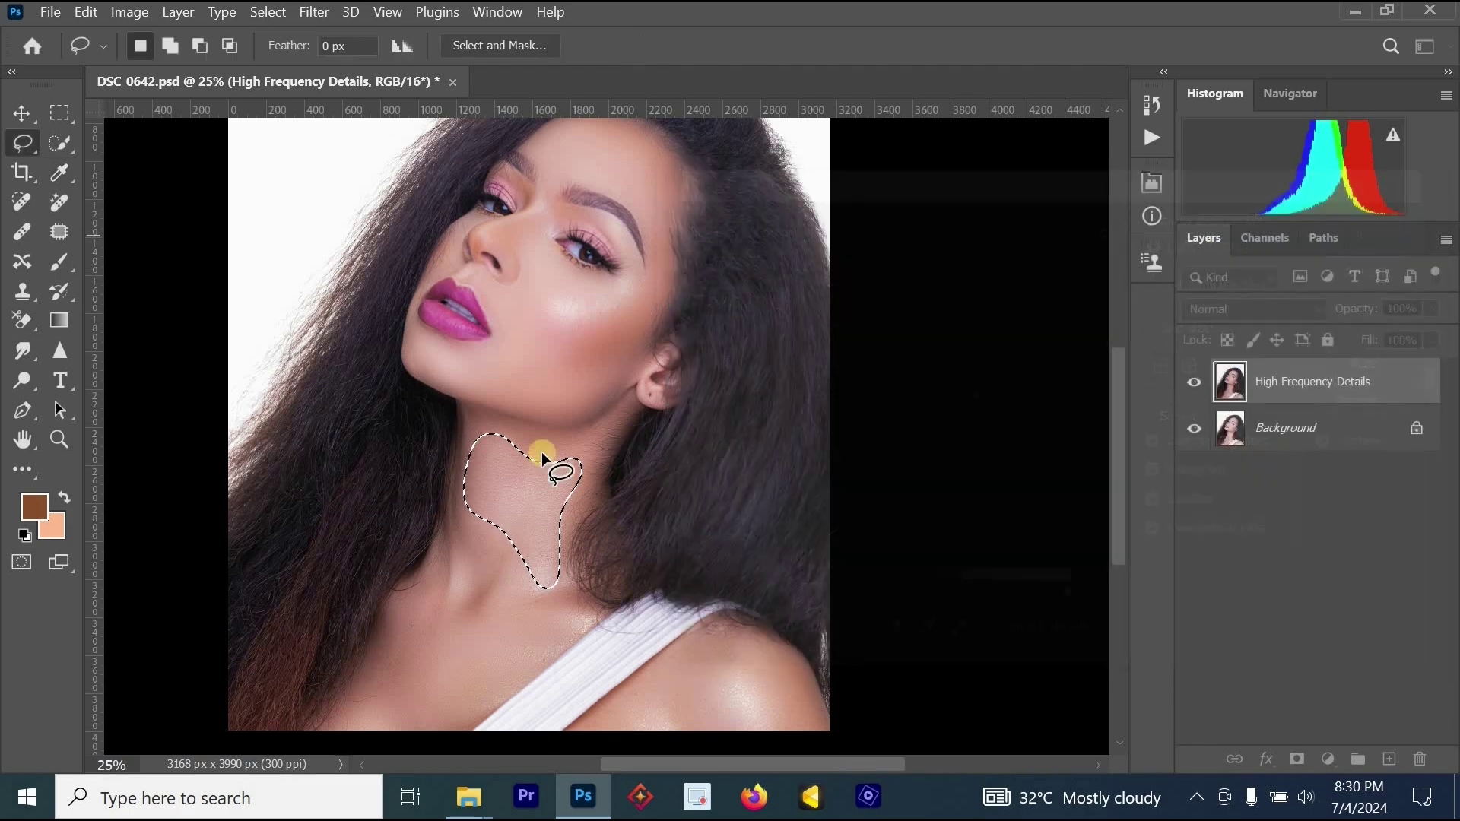
{"action": "left_click", "coordinate": [688, 447]}
Step: View the whole portrait and compare it with the High Frequency Details layer hidden and shown
{"action": "left_click", "coordinate": [687, 455], "text": "alt"}
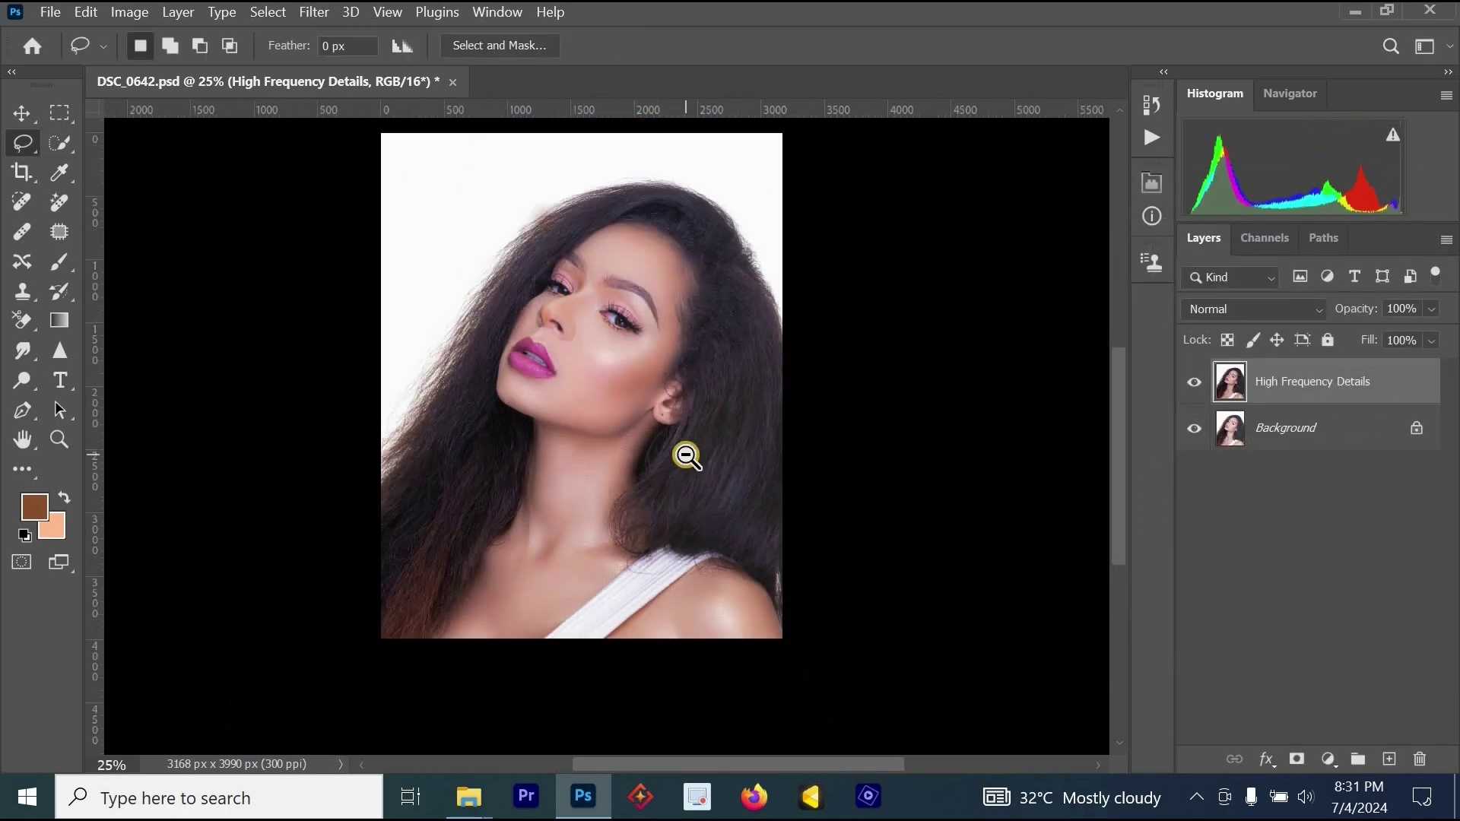
{"action": "left_click", "coordinate": [688, 455], "text": "alt"}
{"action": "left_click", "coordinate": [1204, 384]}
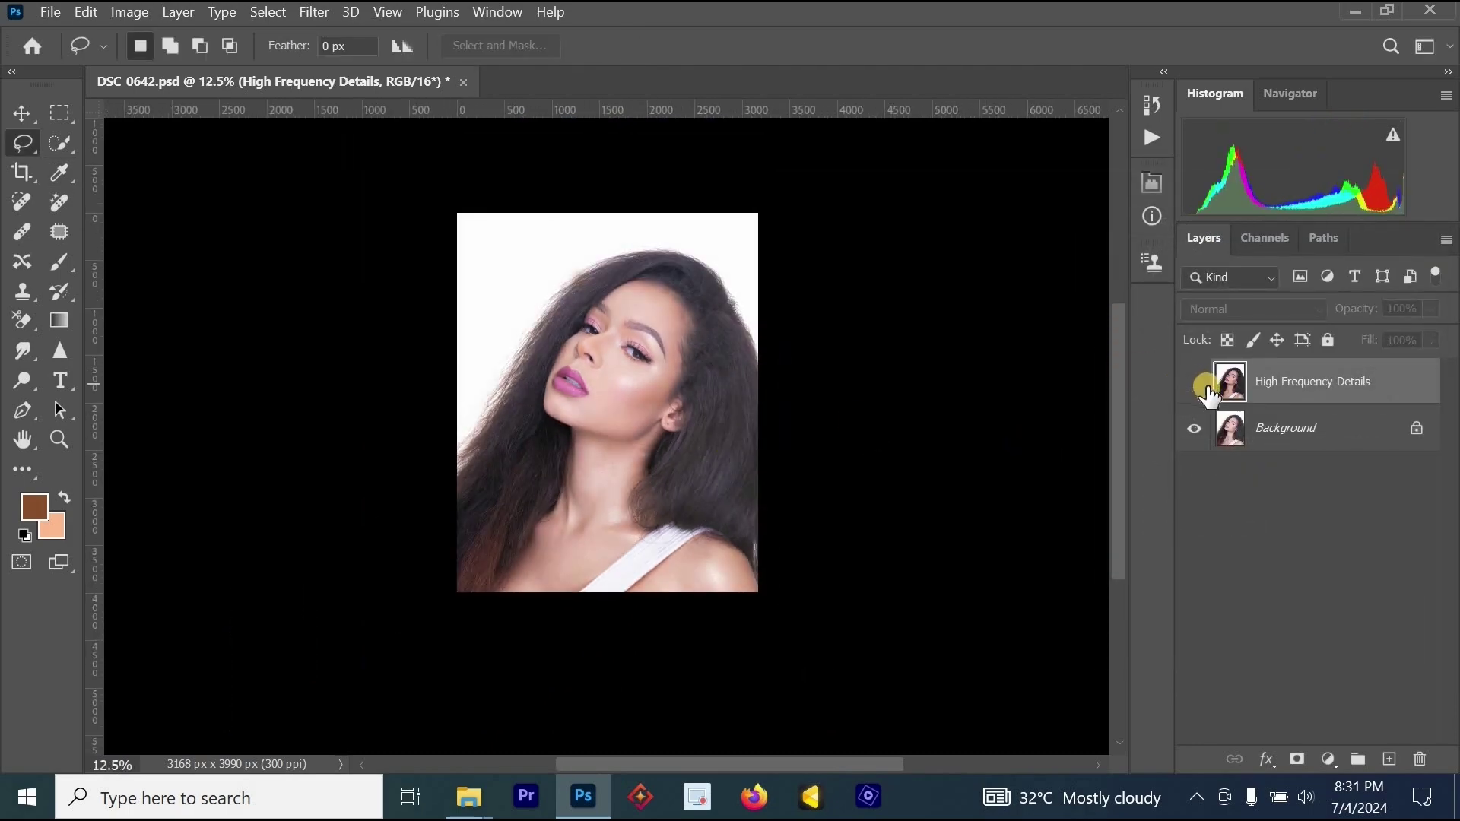
{"action": "left_click", "coordinate": [1204, 385]}
Step: Examine the skin of the face, cheek and neck at several magnifications
{"action": "left_click", "coordinate": [655, 355], "text": "ctrl"}
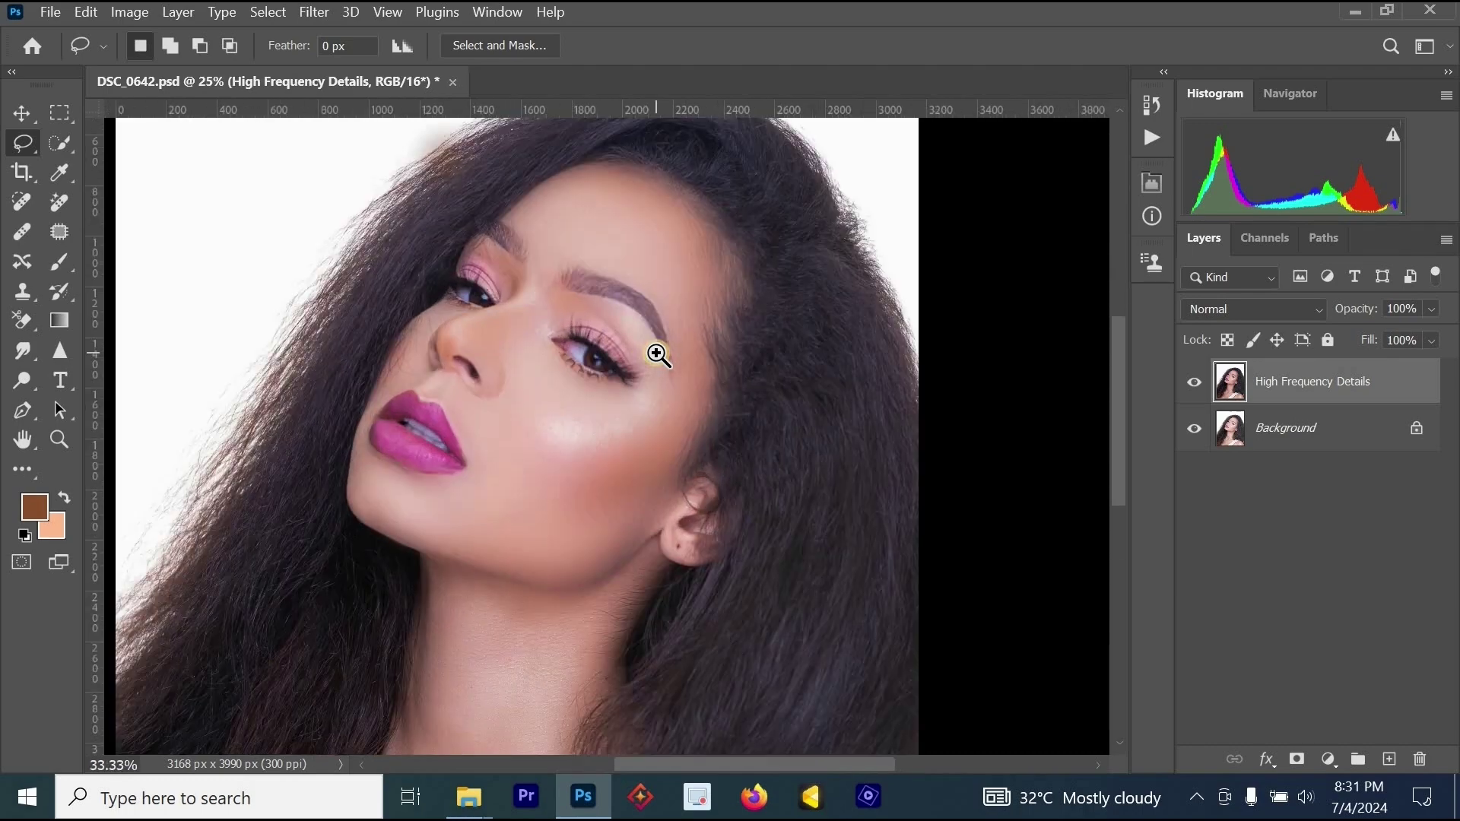
{"action": "left_click", "coordinate": [658, 355], "text": "ctrl"}
{"action": "left_click", "coordinate": [612, 427], "text": "alt"}
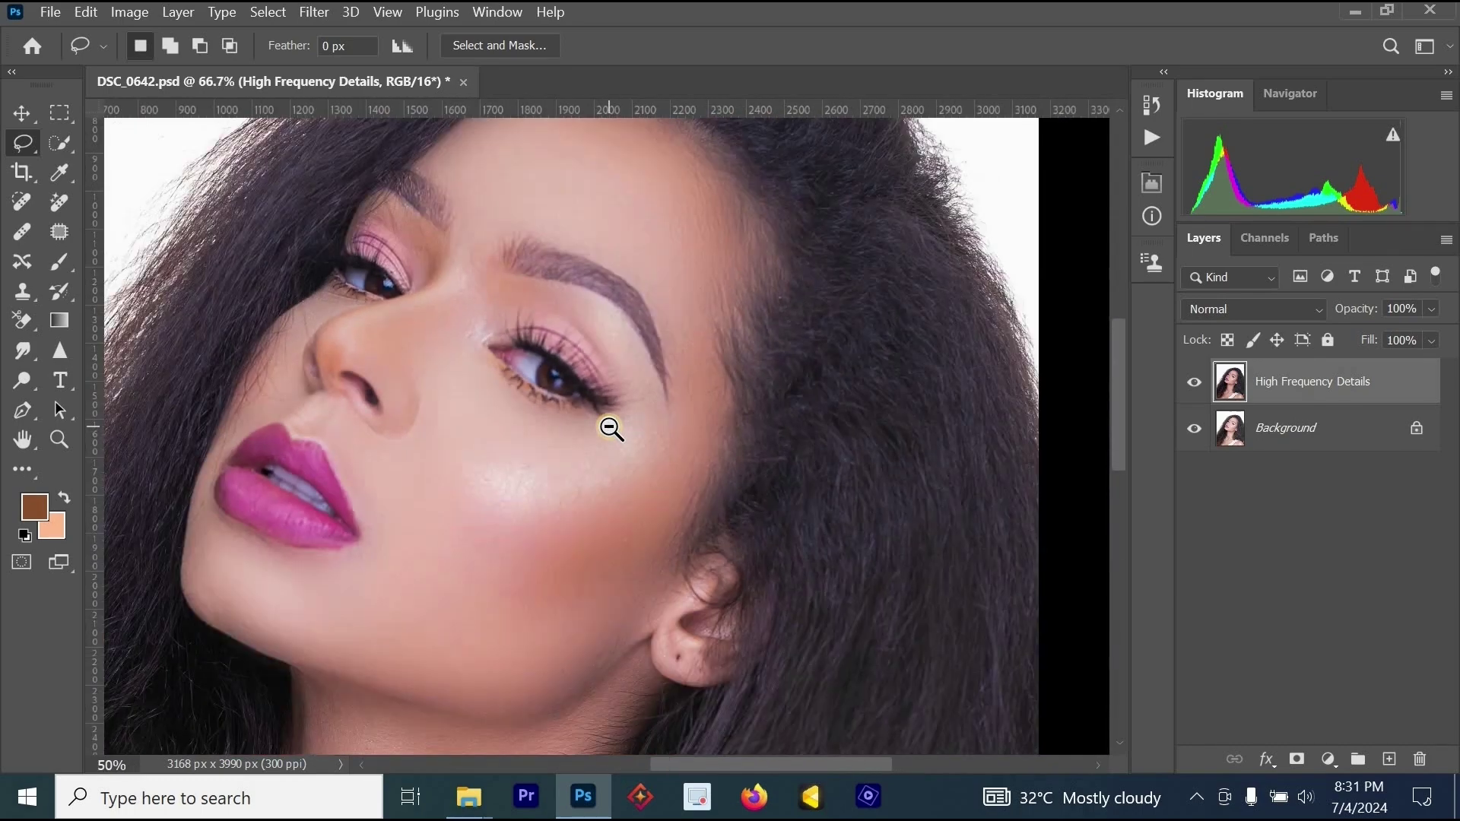
{"action": "left_click", "coordinate": [603, 505], "text": "alt"}
{"action": "left_click", "coordinate": [668, 456], "text": "alt"}
{"action": "left_click", "coordinate": [647, 341], "text": "ctrl"}
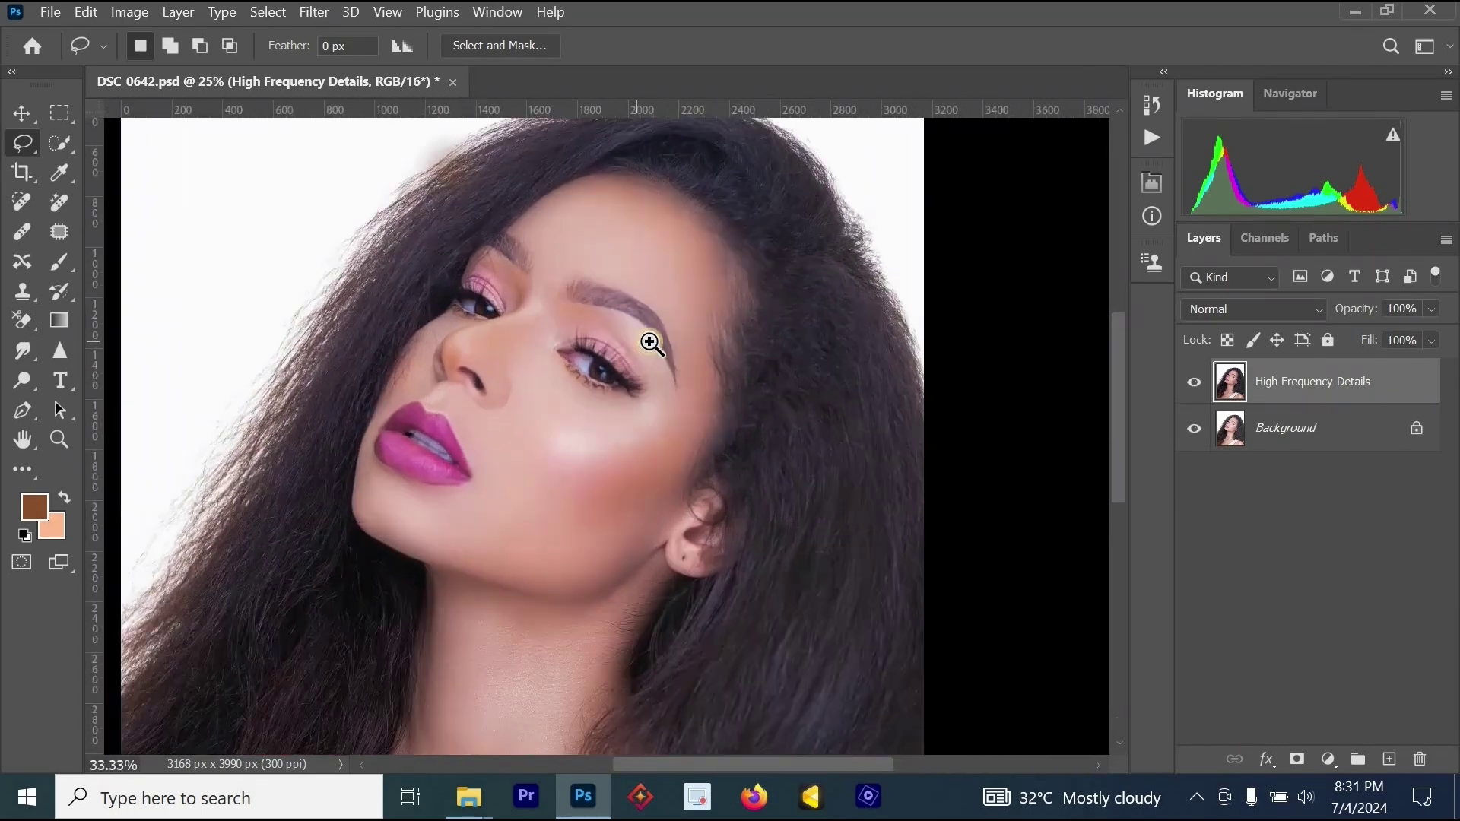
{"action": "left_click", "coordinate": [651, 339], "text": "ctrl"}
{"action": "left_click", "coordinate": [691, 459], "text": "ctrl"}
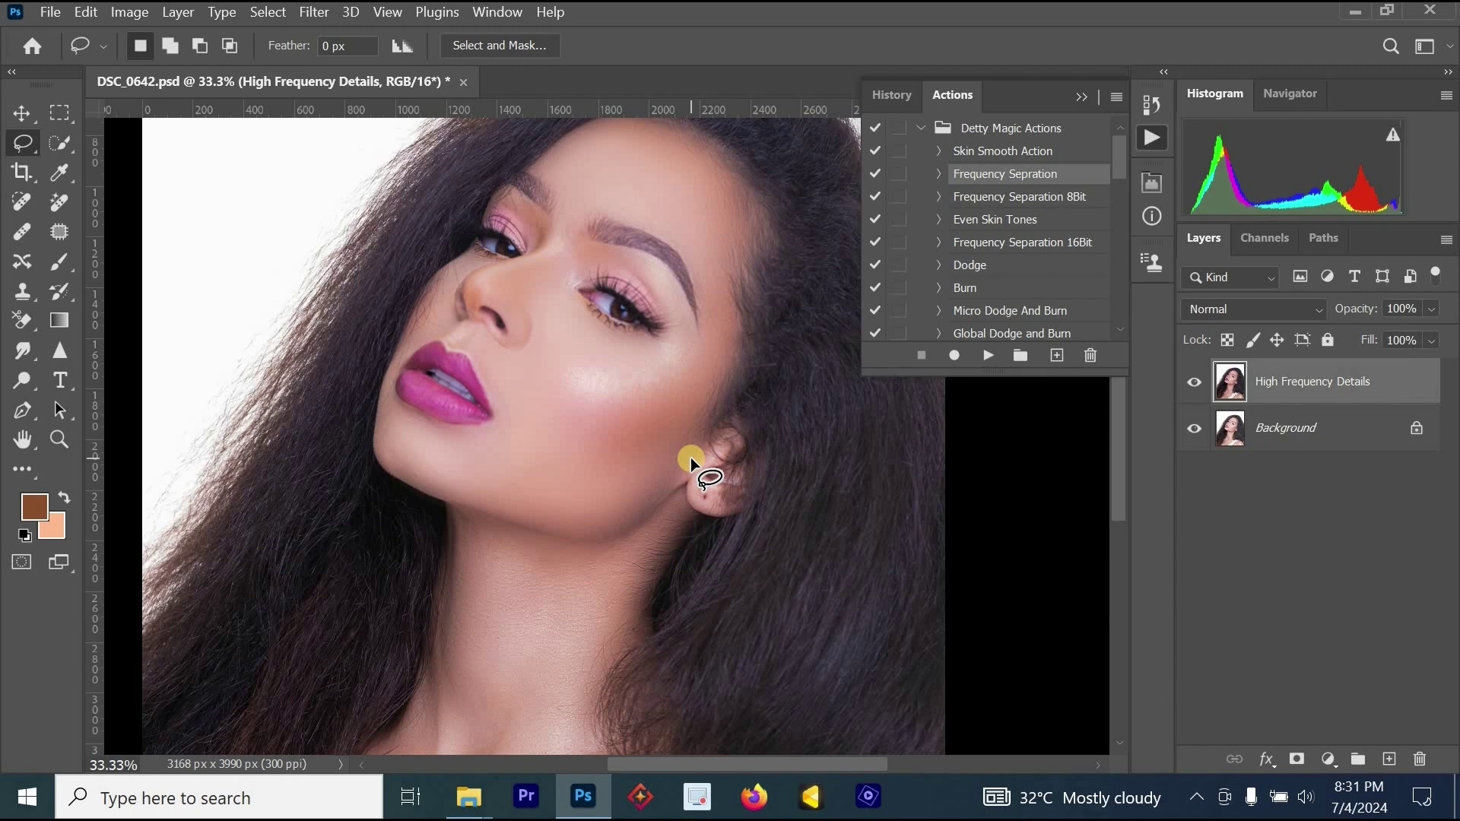
Step: Look through the Detty Eye Actions set, collapse it, and expand the Detty Magic Actions set again
{"action": "left_click", "coordinate": [921, 129]}
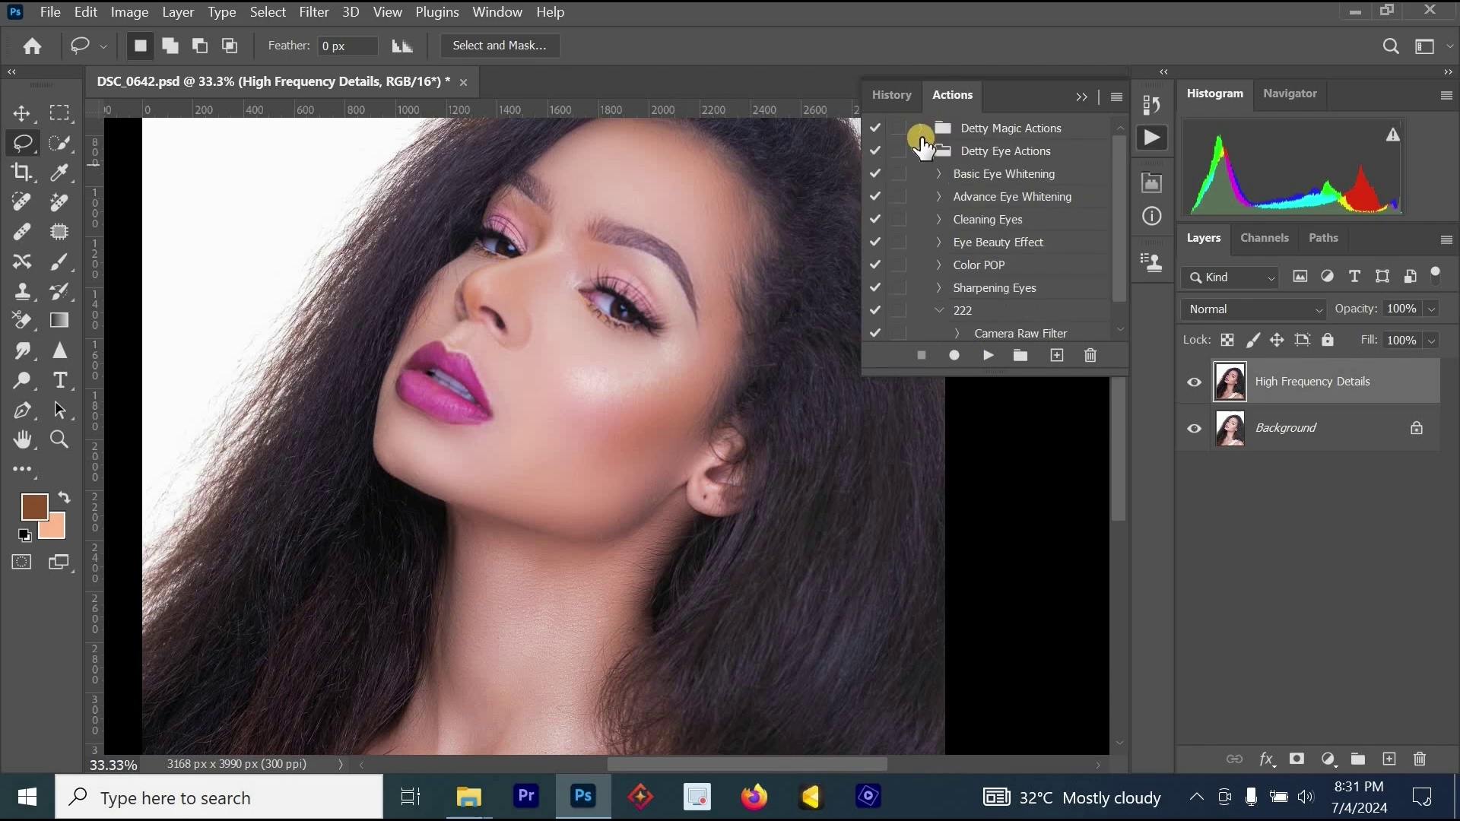
{"action": "left_click", "coordinate": [613, 299], "text": "alt"}
{"action": "left_click", "coordinate": [647, 380], "text": "alt"}
{"action": "left_click", "coordinate": [662, 388], "text": "ctrl"}
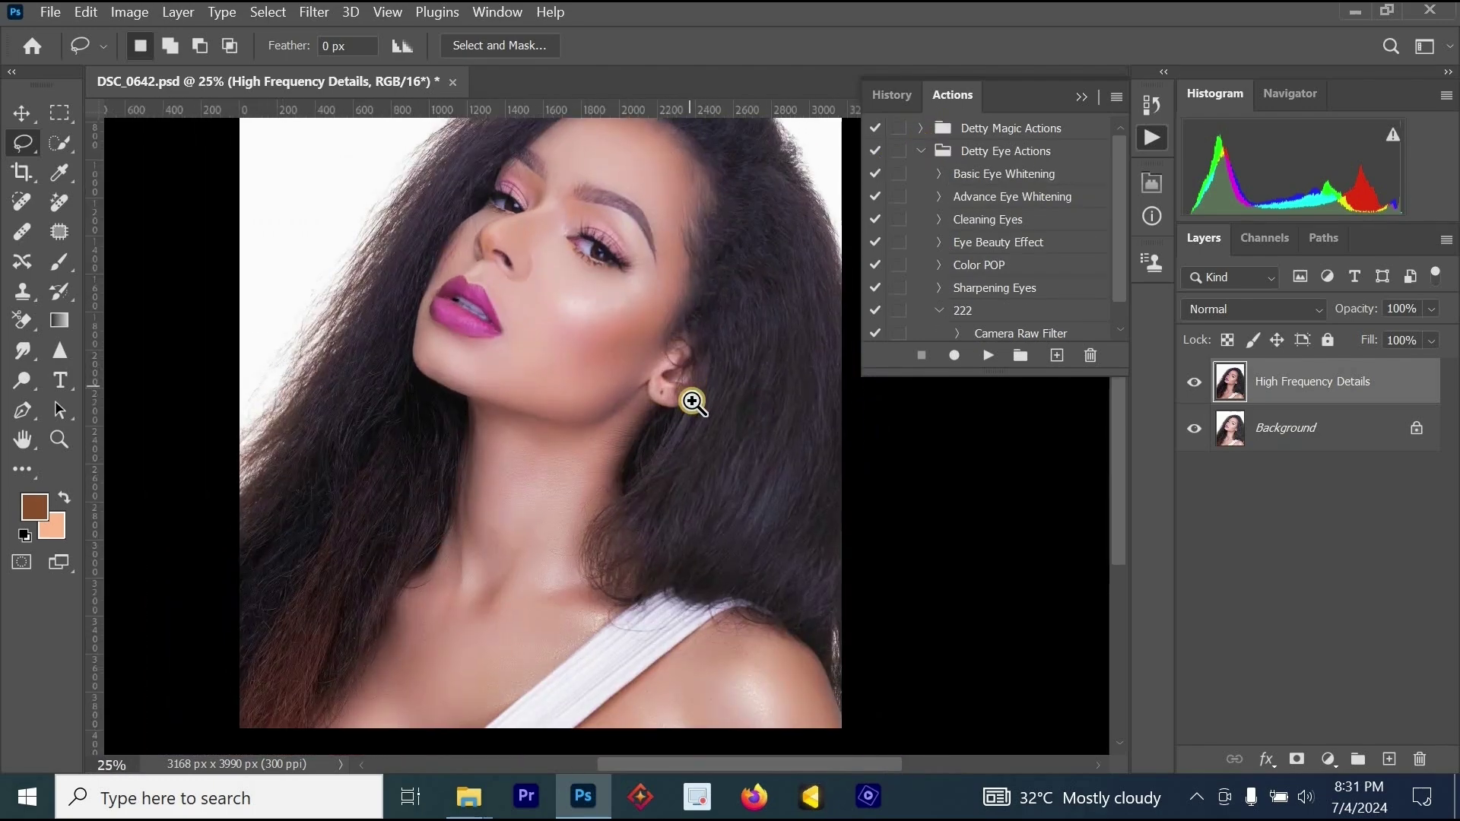
{"action": "left_click", "coordinate": [698, 391], "text": "ctrl"}
{"action": "left_click_drag", "start_coordinate": [711, 332], "coordinate": [745, 455]}
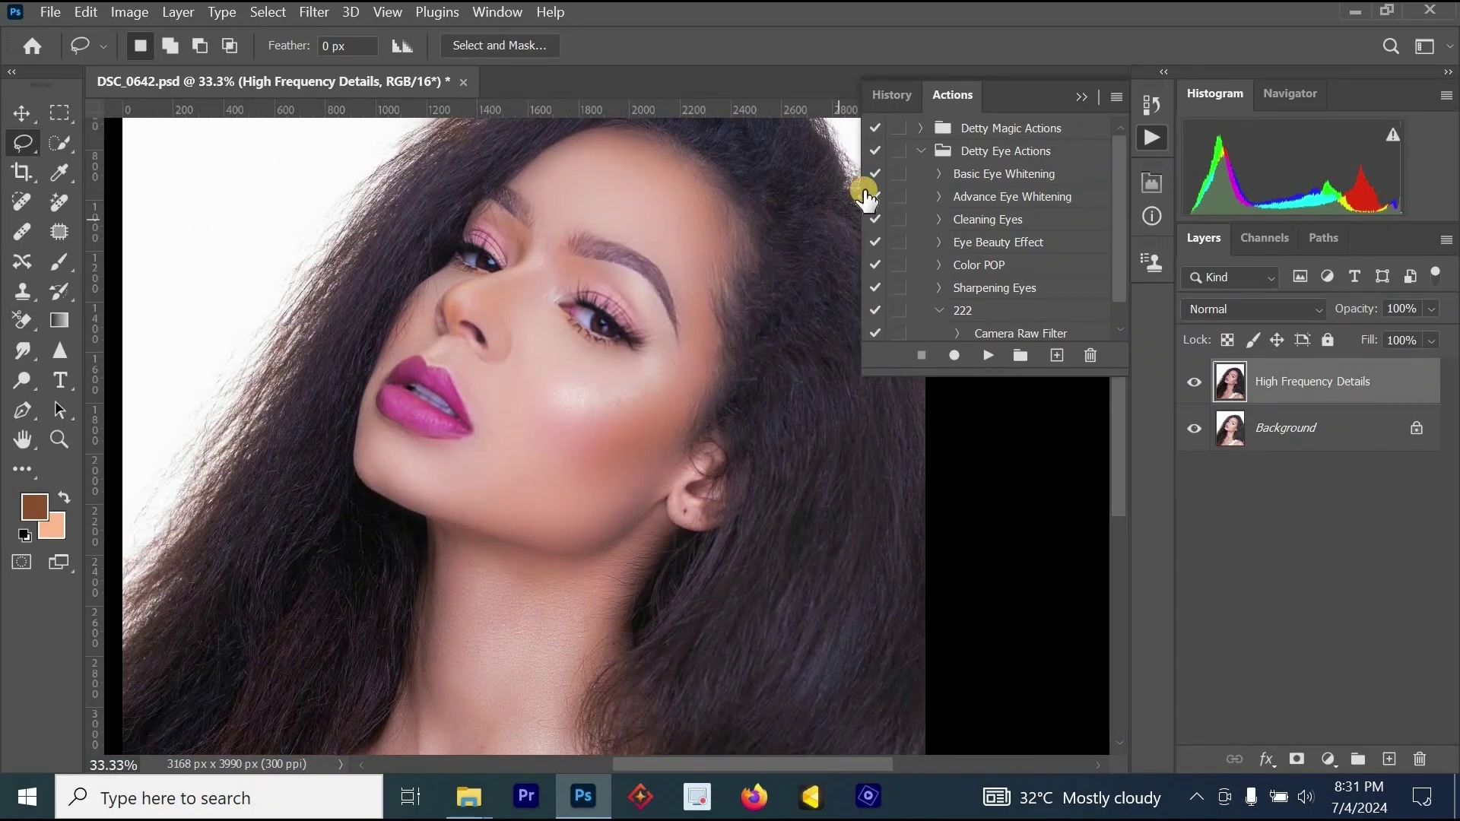
{"action": "left_click", "coordinate": [921, 144]}
{"action": "left_click", "coordinate": [921, 130]}
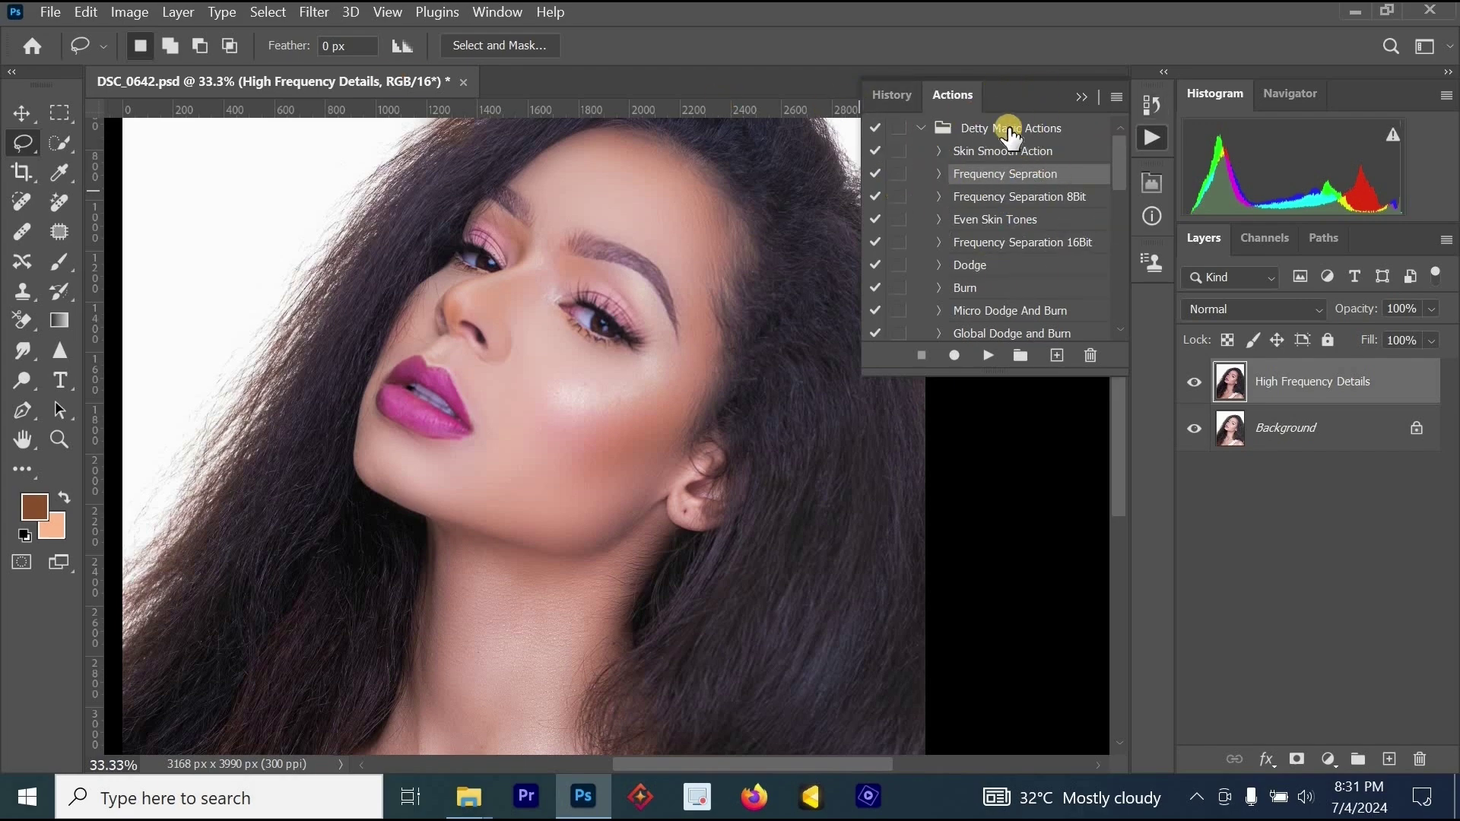
Step: Hide the Actions panel and bring it back into view
{"action": "left_click", "coordinate": [497, 12]}
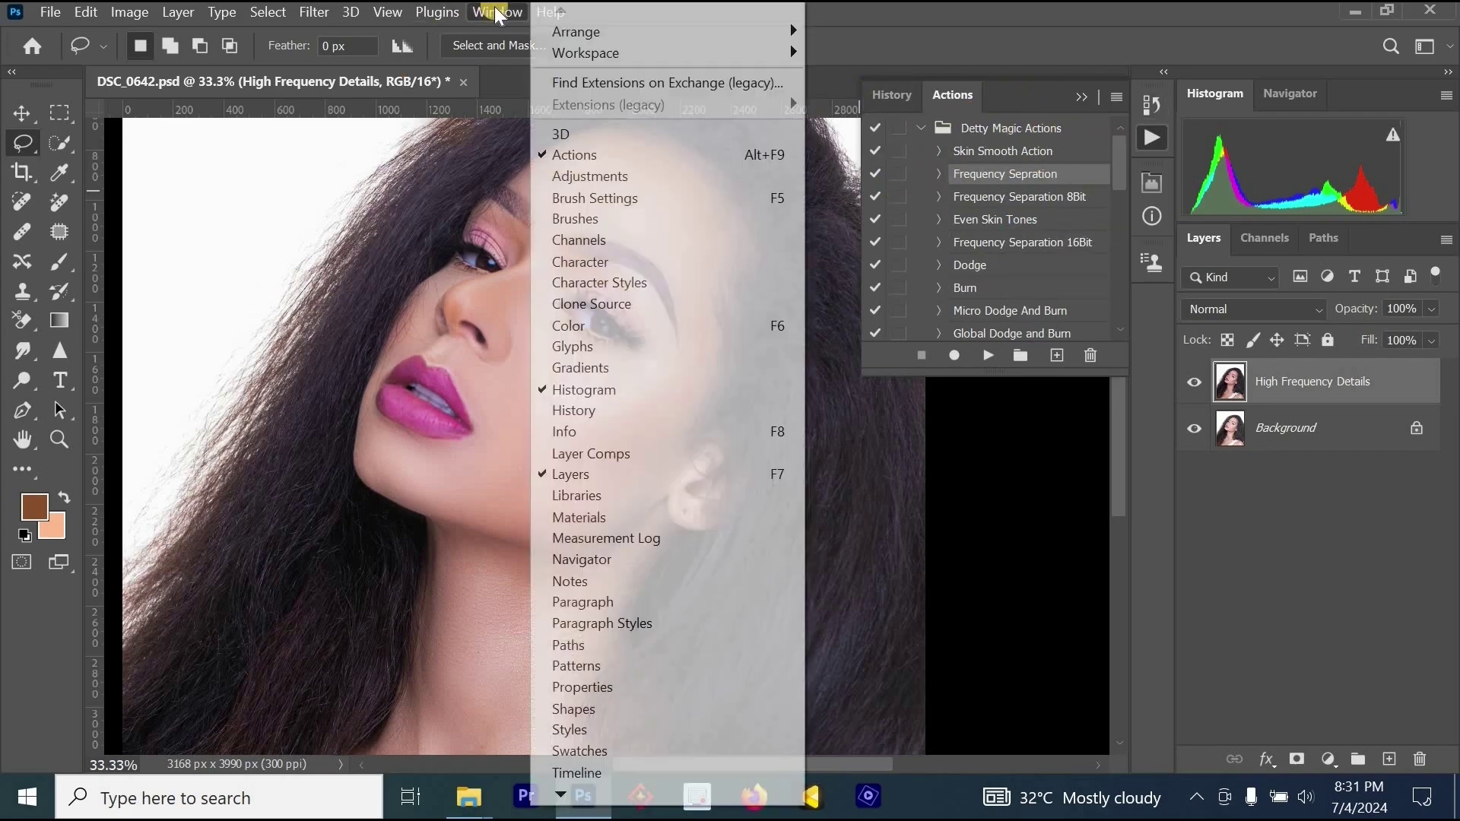
{"action": "left_click", "coordinate": [612, 155]}
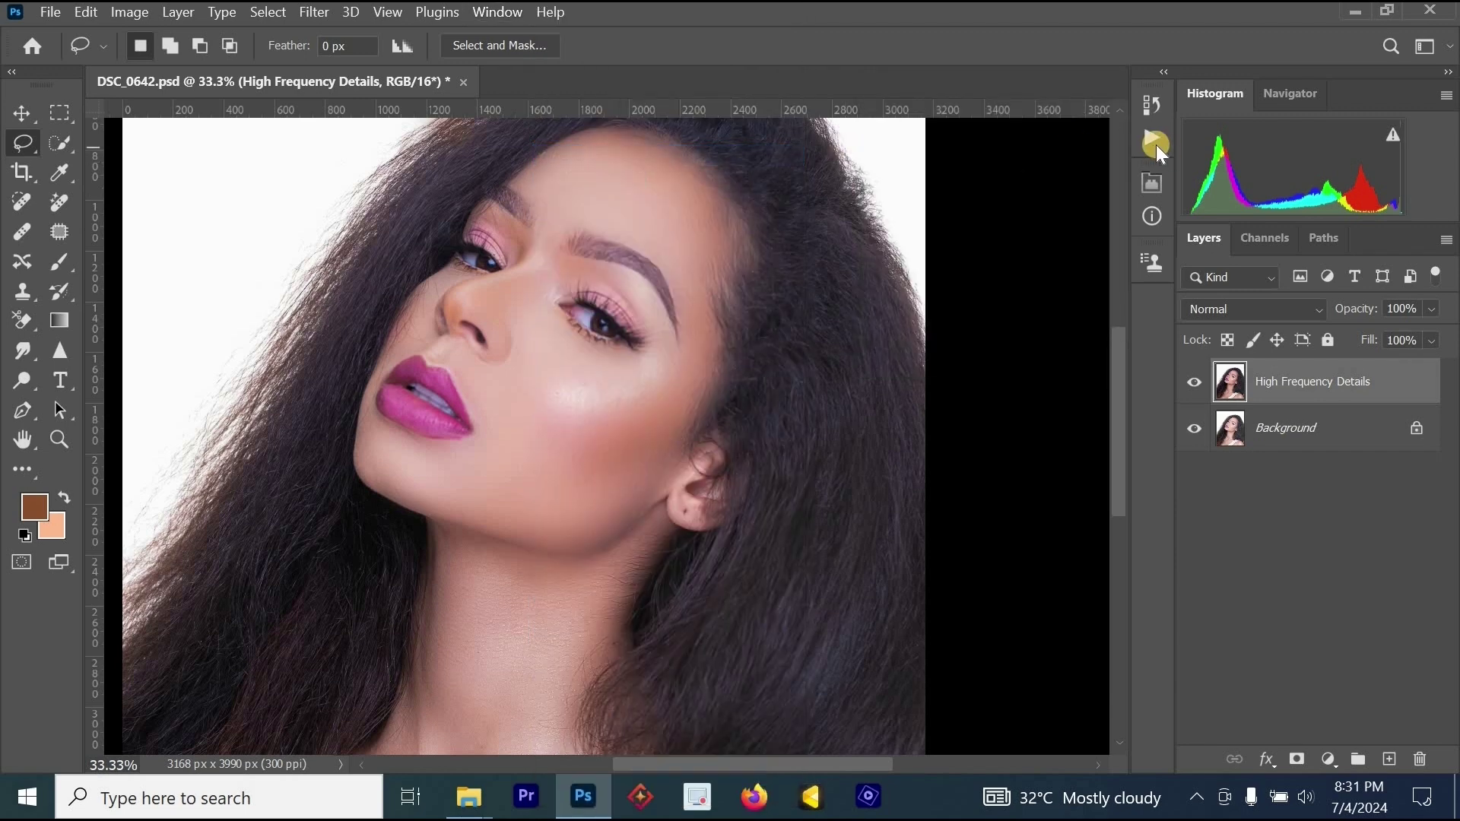
{"action": "left_click", "coordinate": [1151, 139]}
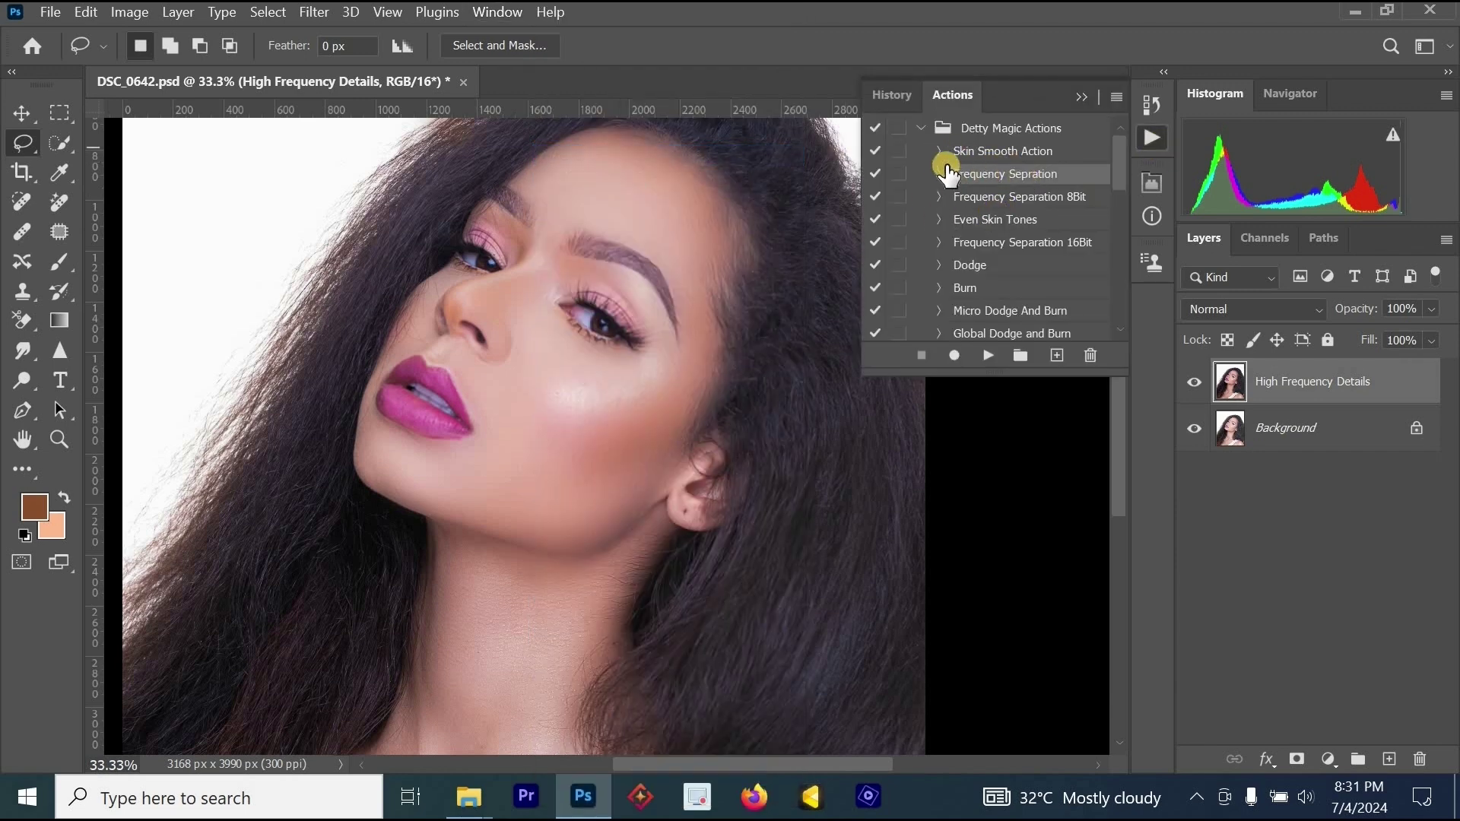
Step: Run the Even Skin Tones action from the Detty Magic Actions set
{"action": "left_click", "coordinate": [920, 130]}
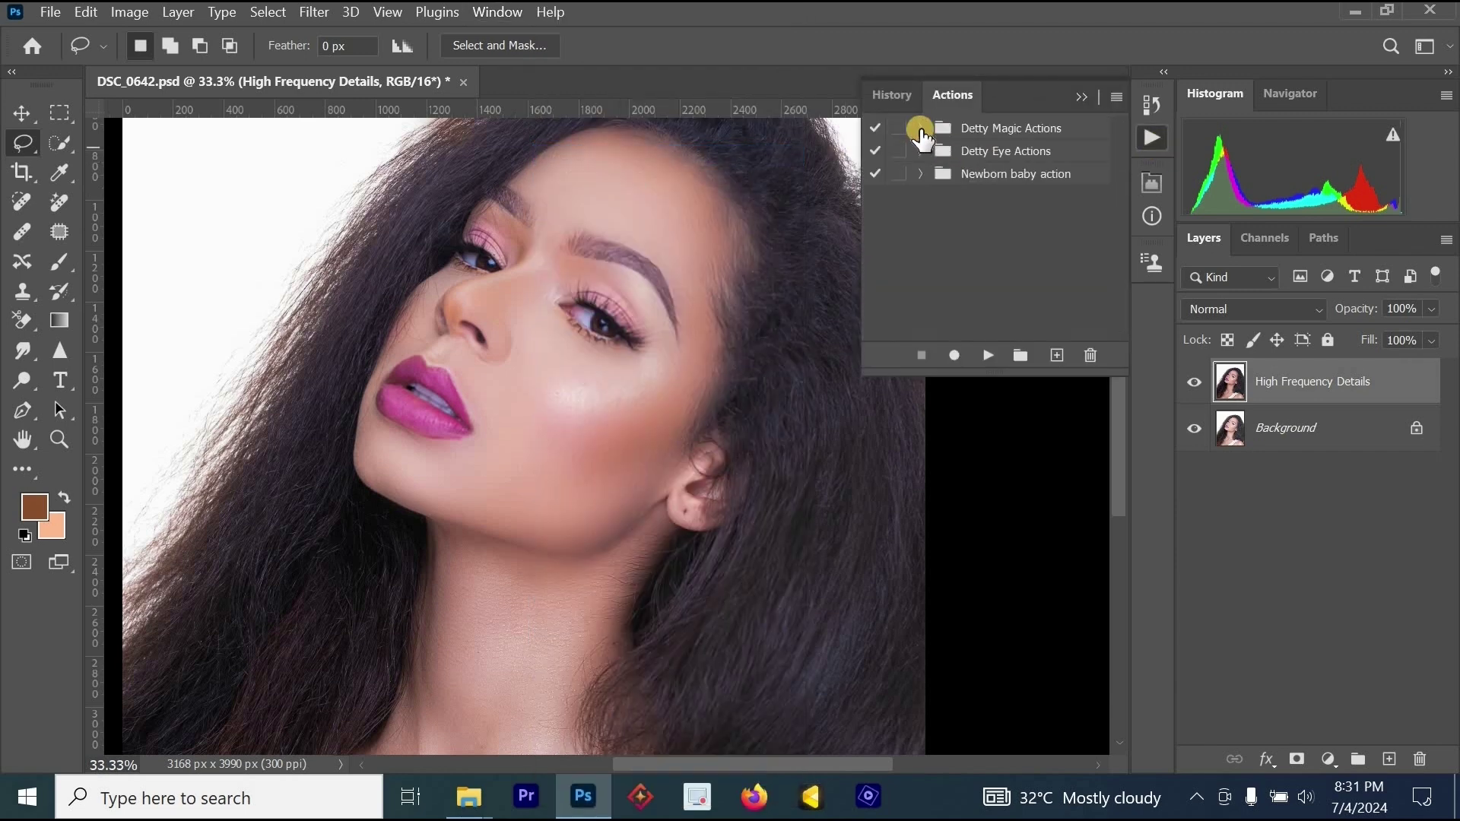
{"action": "left_click", "coordinate": [920, 130]}
{"action": "scroll", "coordinate": [1124, 179], "scroll_direction": "down", "scroll_amount": 2}
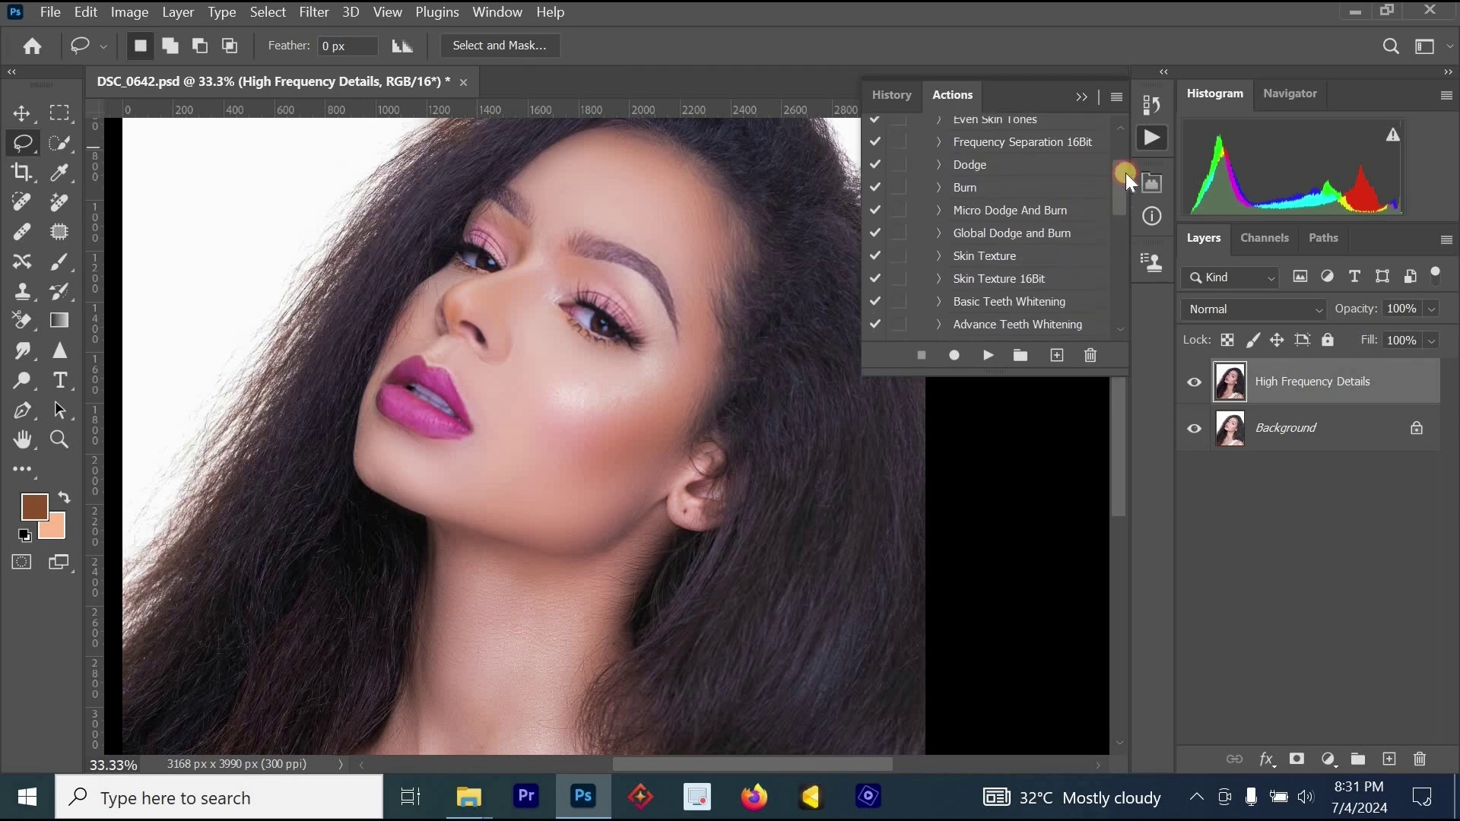
{"action": "scroll", "coordinate": [1125, 180], "scroll_direction": "up", "scroll_amount": 2}
{"action": "left_click", "coordinate": [1019, 219]}
{"action": "left_click", "coordinate": [985, 356]}
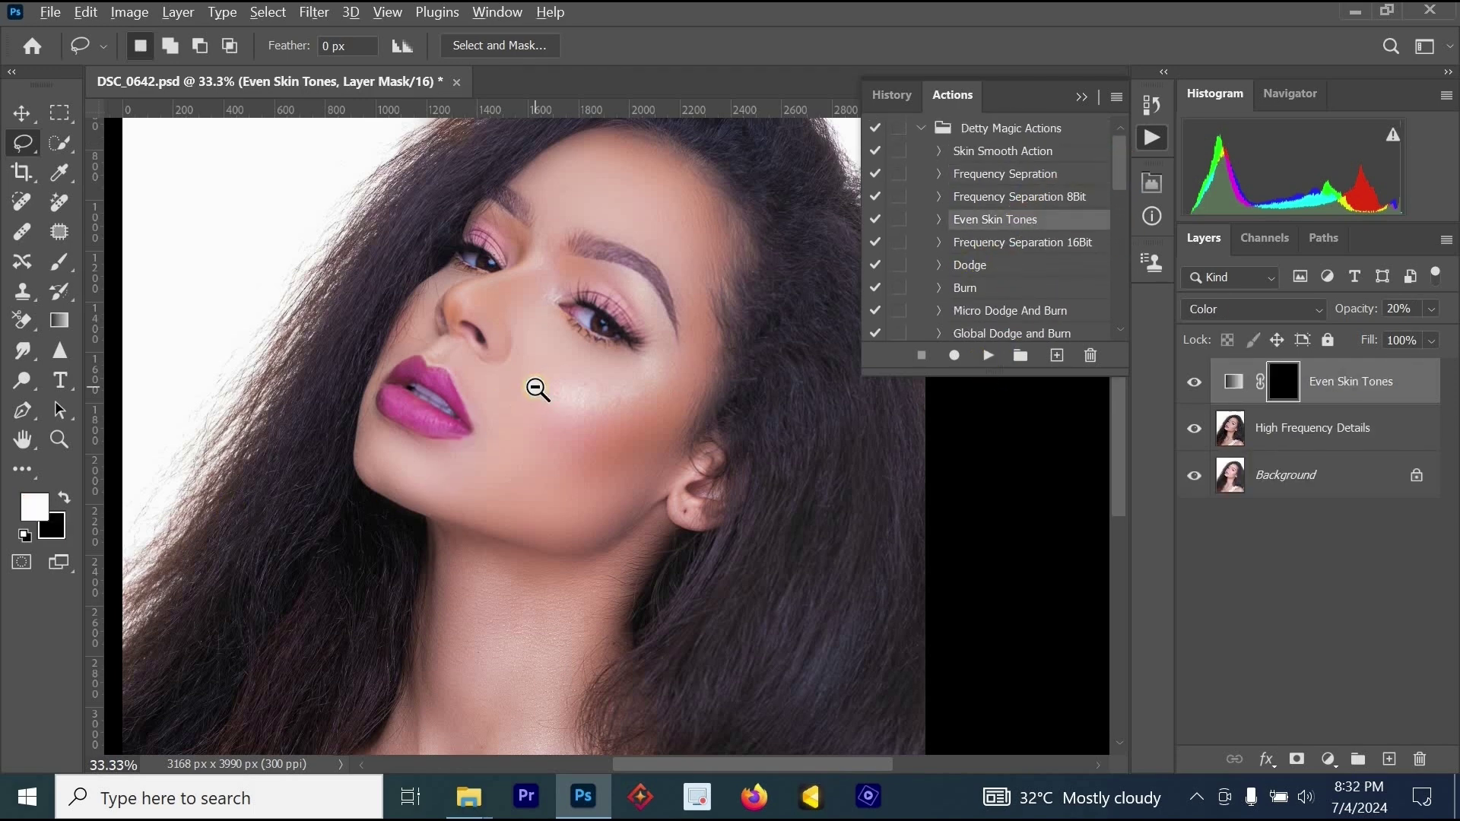
Step: Select the skin of the face, neck and chest with the Quick Selection tool
{"action": "left_click", "coordinate": [897, 386], "text": "alt"}
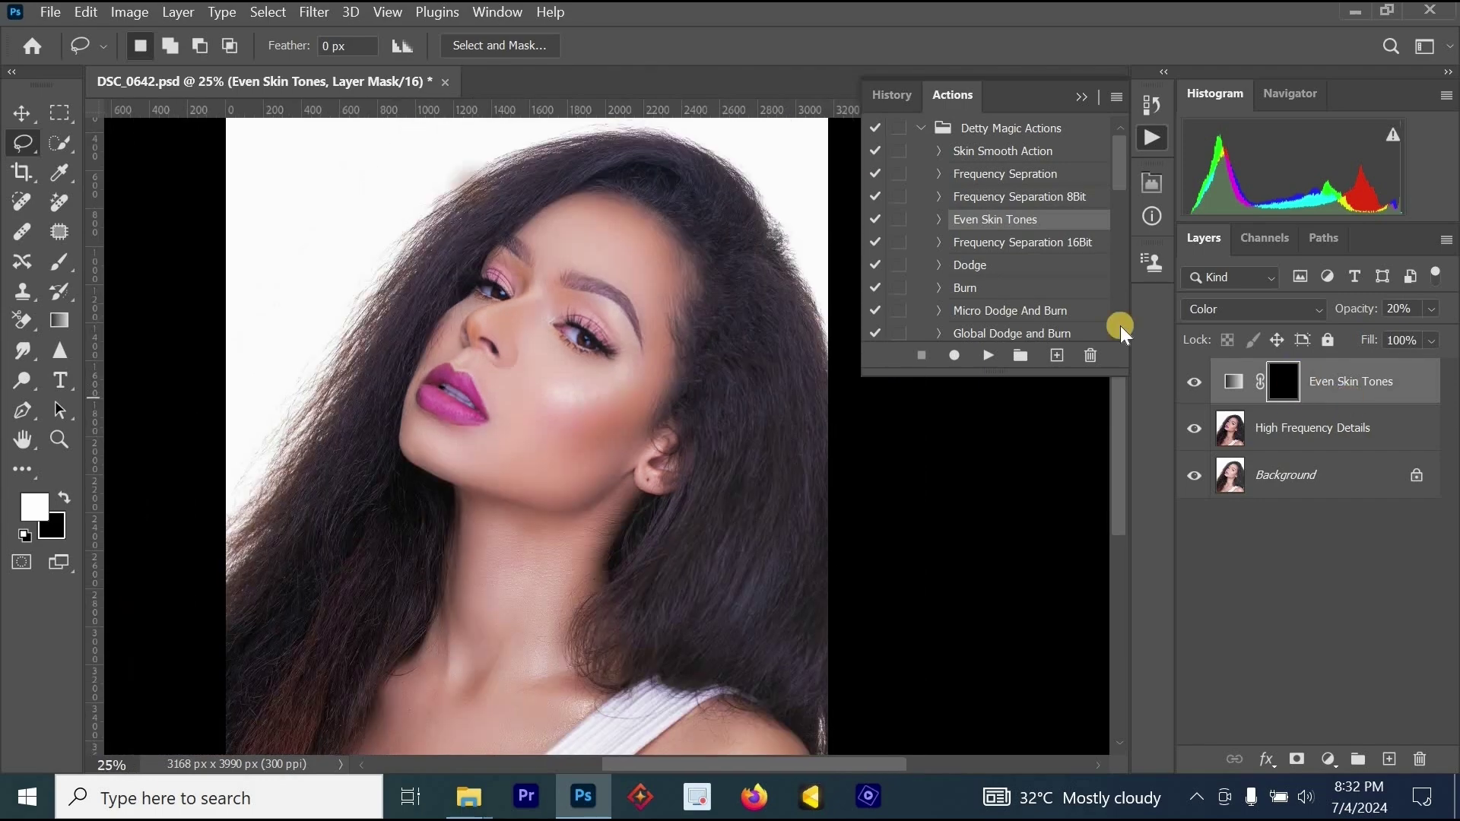
{"action": "left_click", "coordinate": [61, 142]}
{"action": "mouse_move", "coordinate": [532, 365]}
{"action": "left_mouse_down"}
{"action": "mouse_move", "coordinate": [499, 661]}
{"action": "mouse_move", "coordinate": [410, 766]}
{"action": "left_mouse_up"}
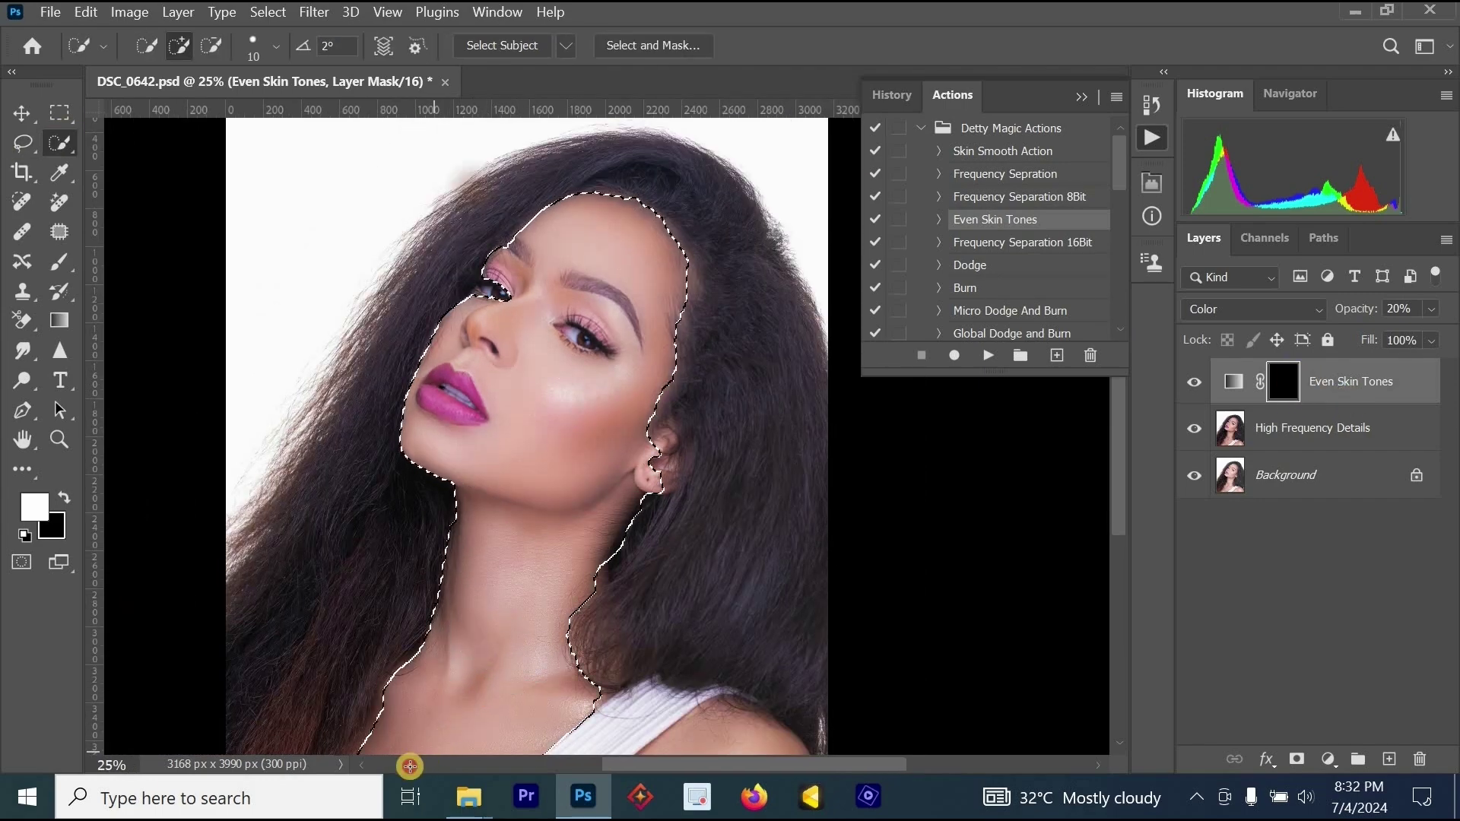
{"action": "left_click", "coordinate": [586, 495], "text": "alt"}
{"action": "left_click", "coordinate": [662, 561], "text": "ctrl"}
Step: Enlarge the Quick Selection brush to 90, refine the skin selection around the ear and hairline, and undo the last stroke
{"action": "key", "text": "bracketright"}
{"action": "key", "text": "bracketright"}
{"action": "key", "text": "bracketright"}
{"action": "key", "text": "bracketright"}
{"action": "key", "text": "bracketright"}
{"action": "key", "text": "bracketright"}
{"action": "key", "text": "bracketright"}
{"action": "key", "text": "bracketright"}
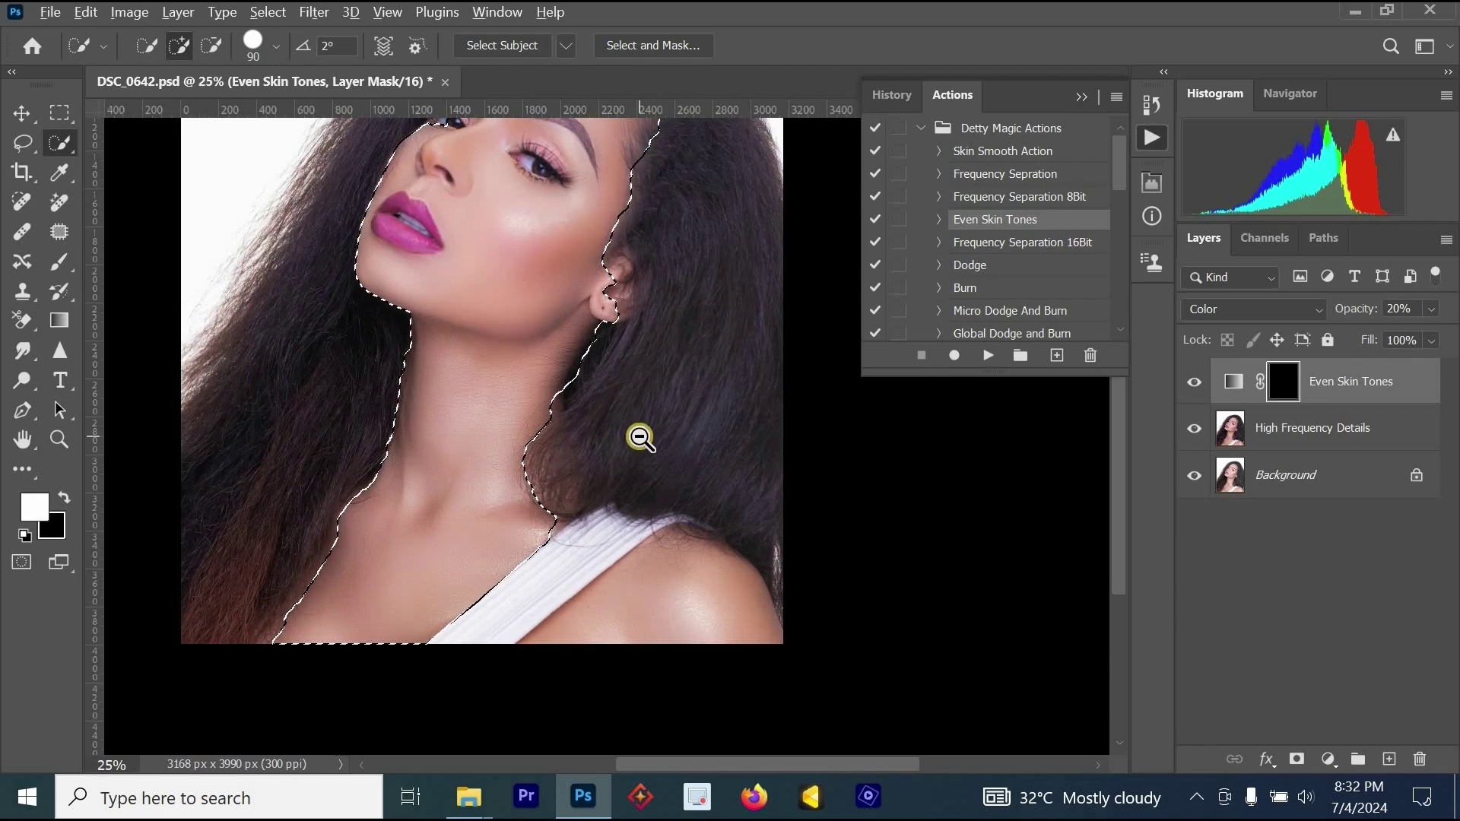
{"action": "left_click_drag", "start_coordinate": [657, 361], "coordinate": [693, 536]}
{"action": "mouse_move", "coordinate": [656, 443]}
{"action": "left_mouse_down"}
{"action": "mouse_move", "coordinate": [659, 488]}
{"action": "mouse_move", "coordinate": [631, 419]}
{"action": "left_mouse_up"}
{"action": "key", "text": "ctrl+z"}
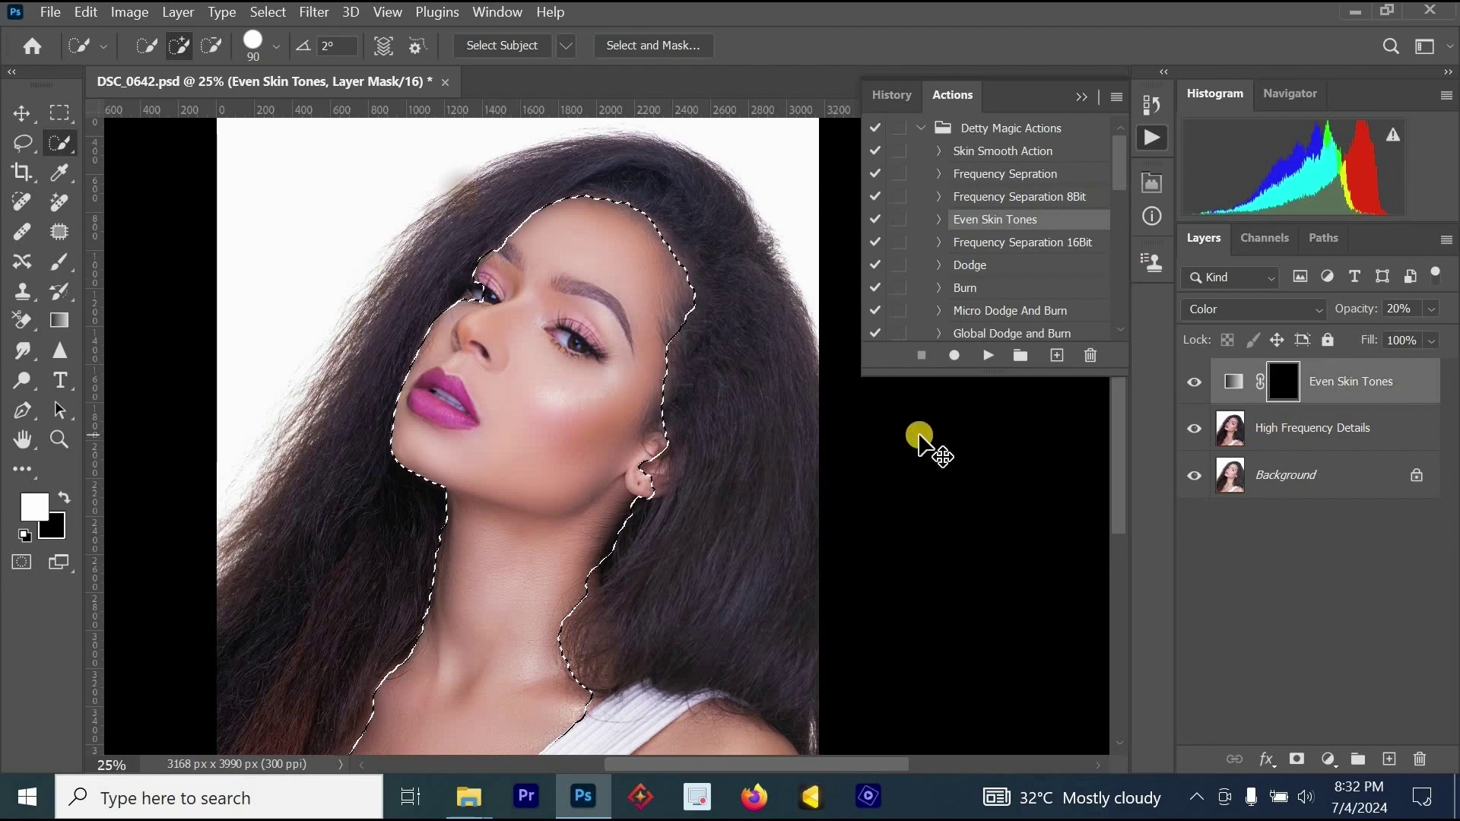
Step: Invert the Even Skin Tones mask inside the skin selection to reveal the effect there, and deselect
{"action": "key", "text": "ctrl+i"}
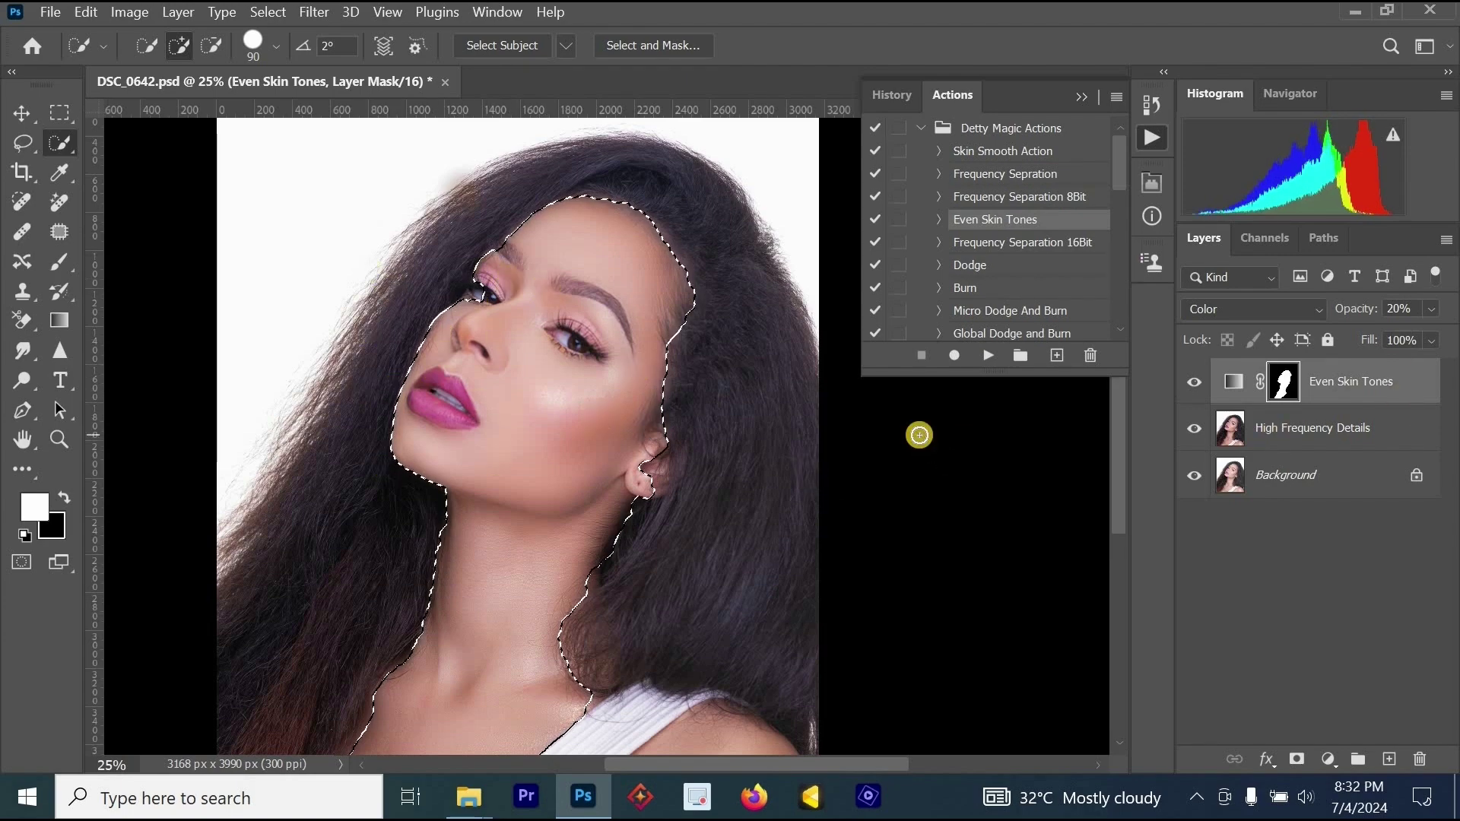
{"action": "left_click", "coordinate": [784, 474], "text": "alt"}
{"action": "left_click_drag", "start_coordinate": [766, 561], "coordinate": [690, 453]}
{"action": "left_click", "coordinate": [659, 473]}
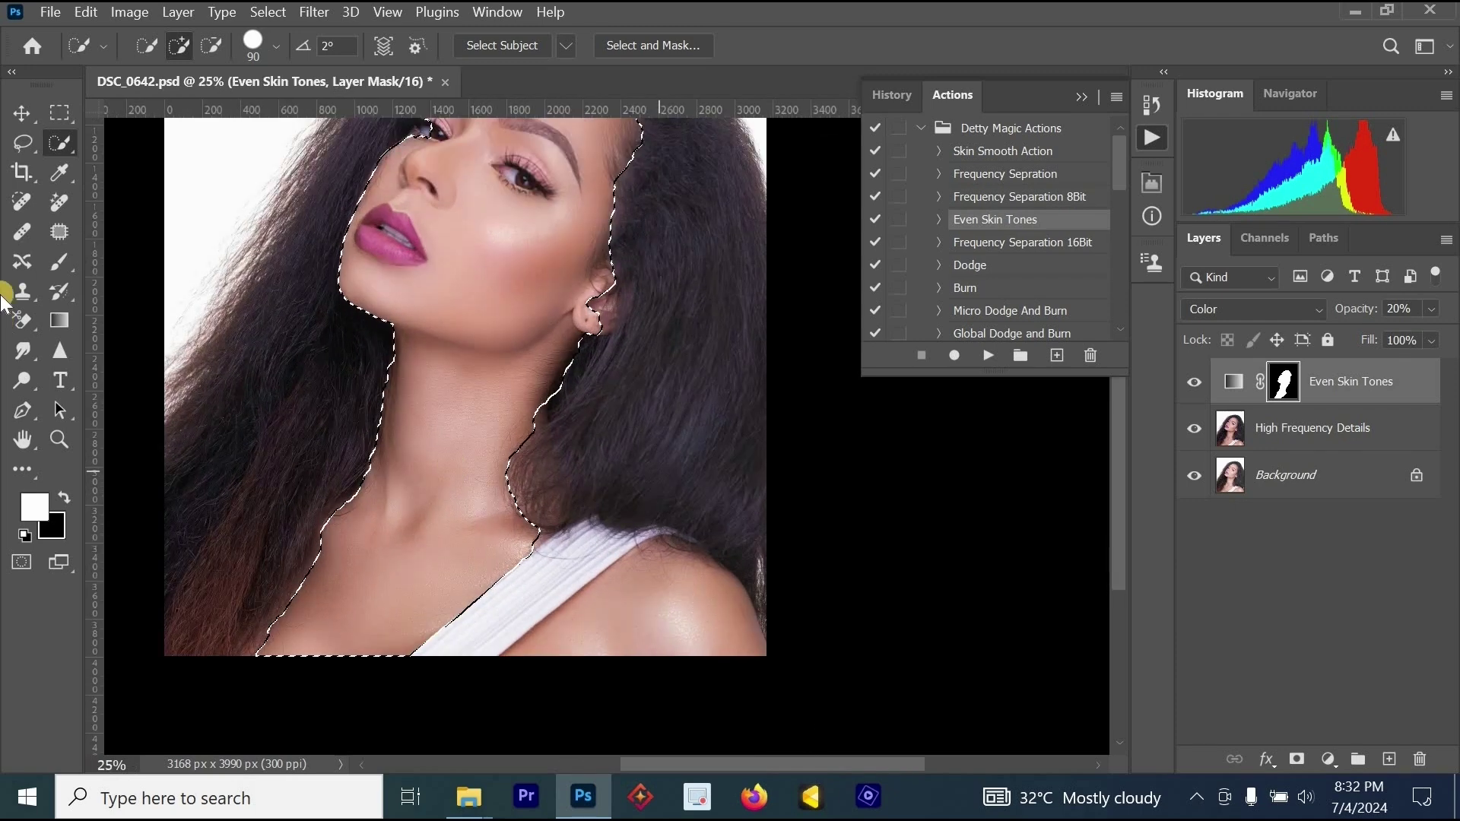
{"action": "left_click", "coordinate": [23, 142]}
{"action": "key", "text": "ctrl+d"}
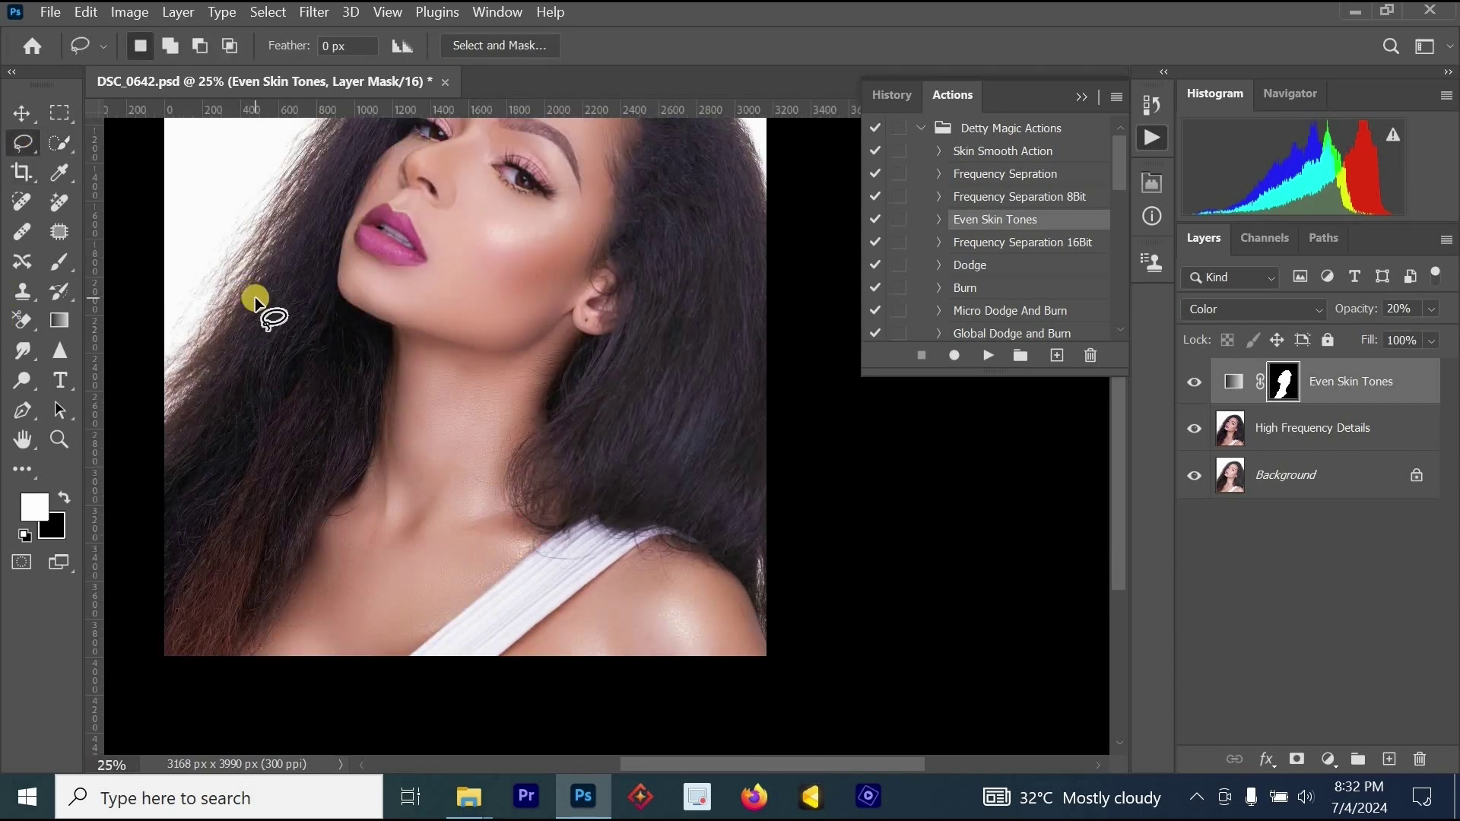
Step: Set the Brush tool's flow to 38% and paint white over the bare shoulder on the Even Skin Tones mask
{"action": "left_click", "coordinate": [67, 263]}
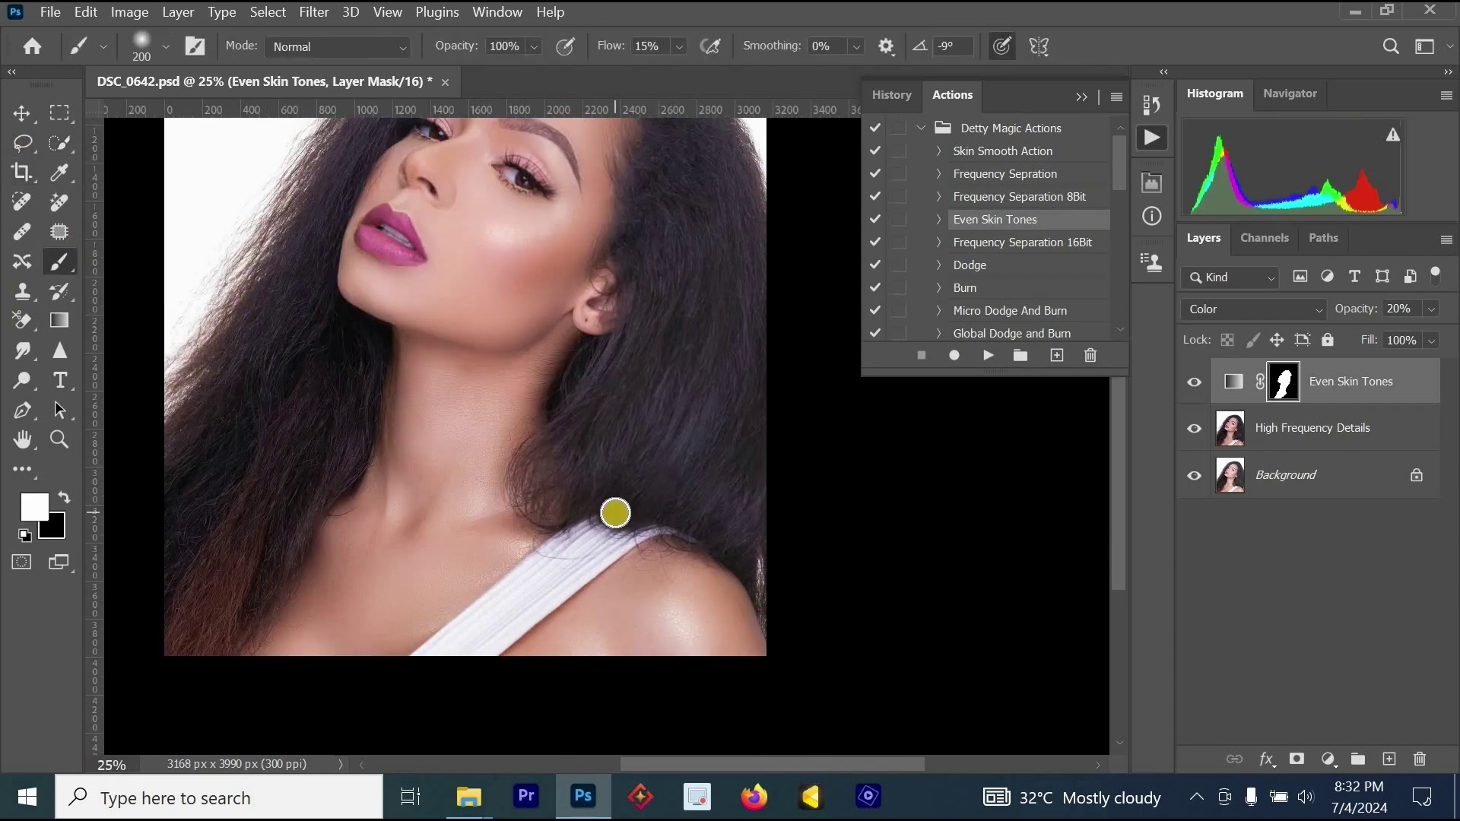
{"action": "left_click", "coordinate": [683, 50]}
{"action": "left_click", "coordinate": [713, 72]}
{"action": "mouse_move", "coordinate": [632, 594]}
{"action": "left_mouse_down"}
{"action": "mouse_move", "coordinate": [555, 659]}
{"action": "mouse_move", "coordinate": [578, 655]}
{"action": "left_mouse_up"}
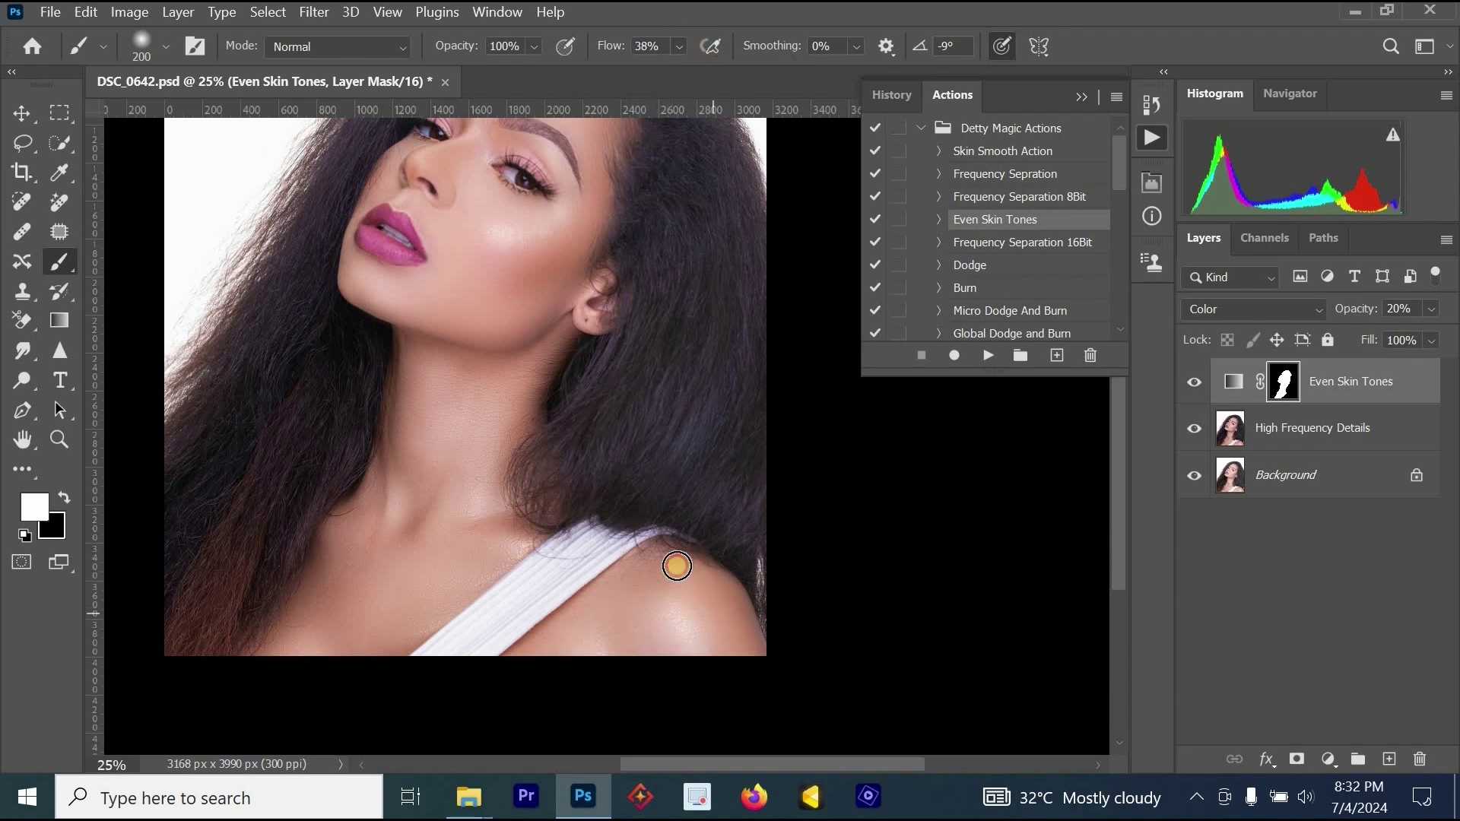
{"action": "mouse_move", "coordinate": [550, 631]}
{"action": "left_mouse_down"}
{"action": "mouse_move", "coordinate": [505, 671]}
{"action": "mouse_move", "coordinate": [623, 684]}
{"action": "mouse_move", "coordinate": [760, 652]}
{"action": "left_mouse_up"}
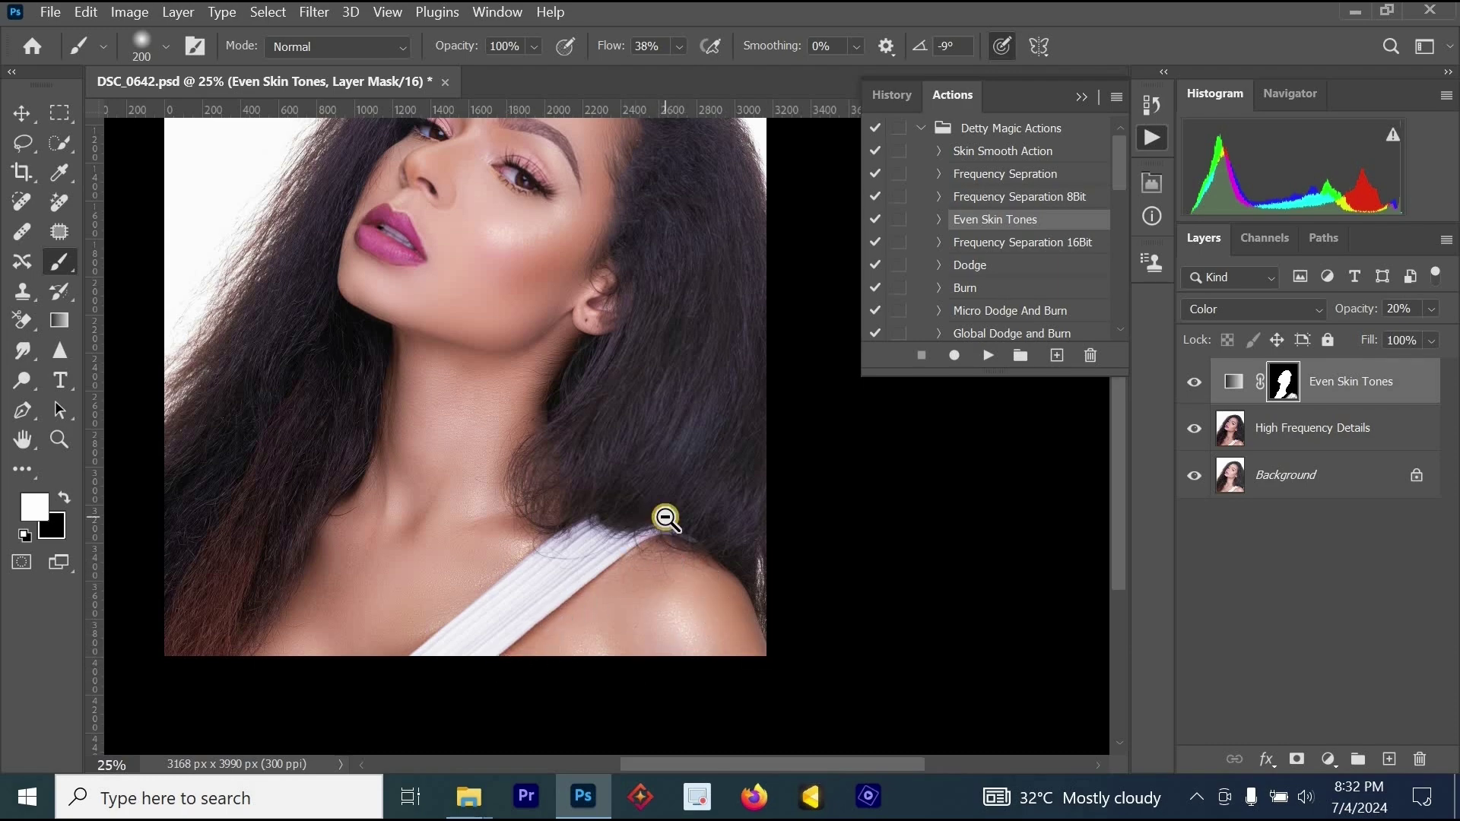
Step: Paint black over the lips on the Even Skin Tones mask with a size 100 brush at 88% flow, removing the effect there
{"action": "left_click_drag", "start_coordinate": [545, 351], "coordinate": [658, 564]}
{"action": "left_click", "coordinate": [588, 421], "text": "ctrl"}
{"action": "left_click", "coordinate": [587, 421], "text": "ctrl"}
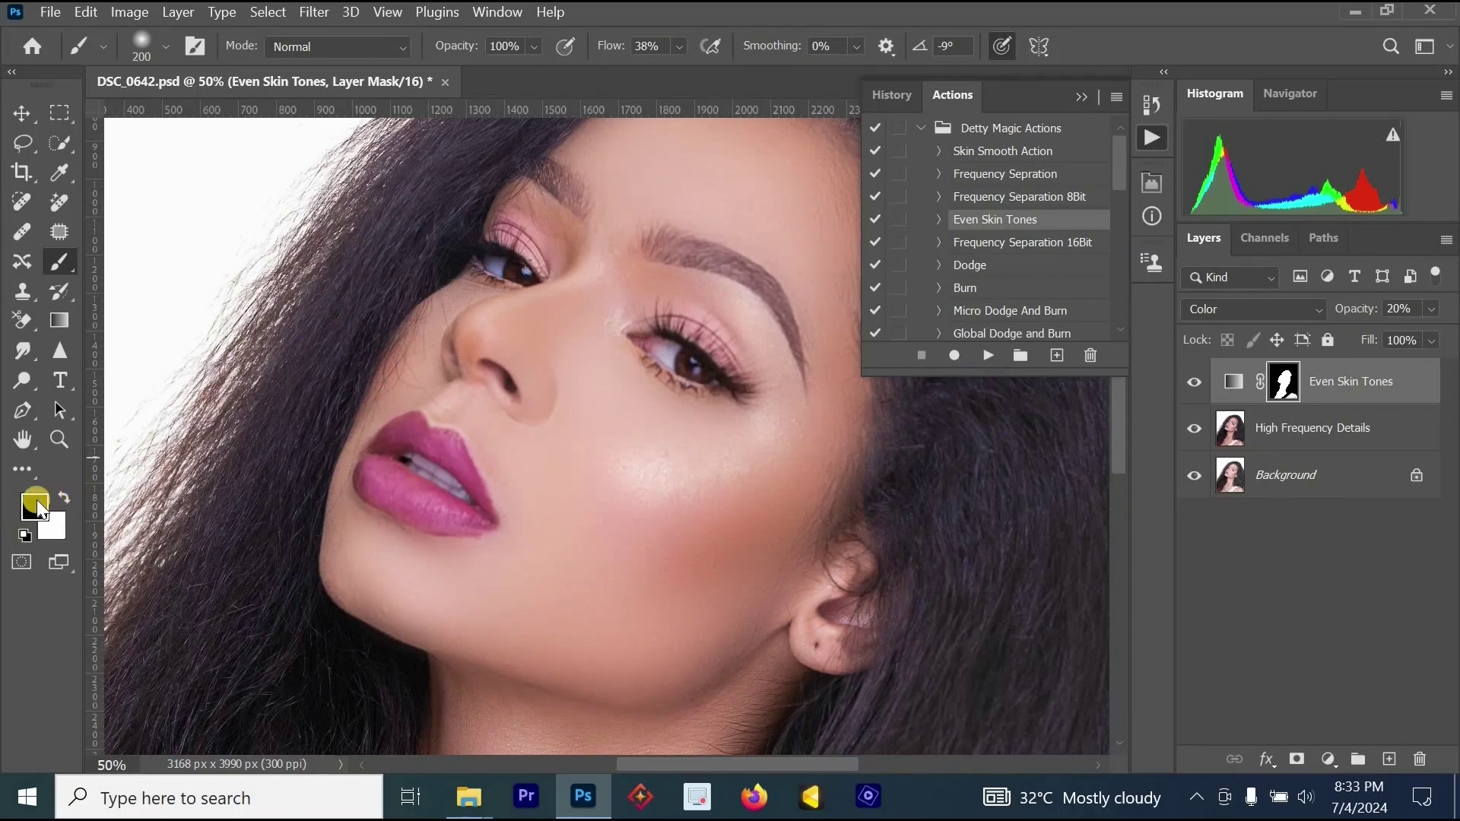
{"action": "left_click", "coordinate": [66, 496]}
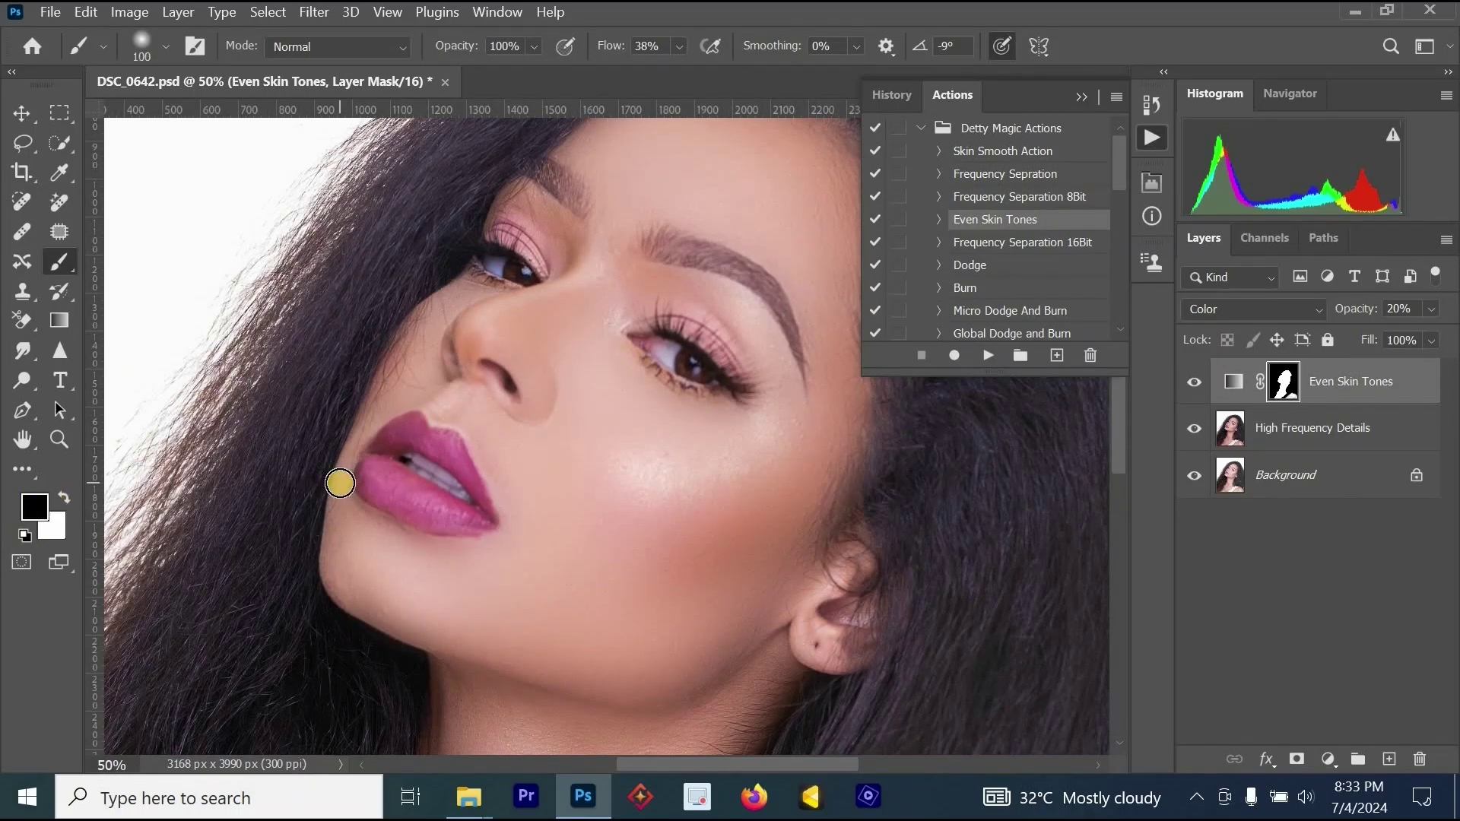
{"action": "left_click", "coordinate": [679, 46]}
{"action": "left_click_drag", "start_coordinate": [697, 72], "coordinate": [750, 72]}
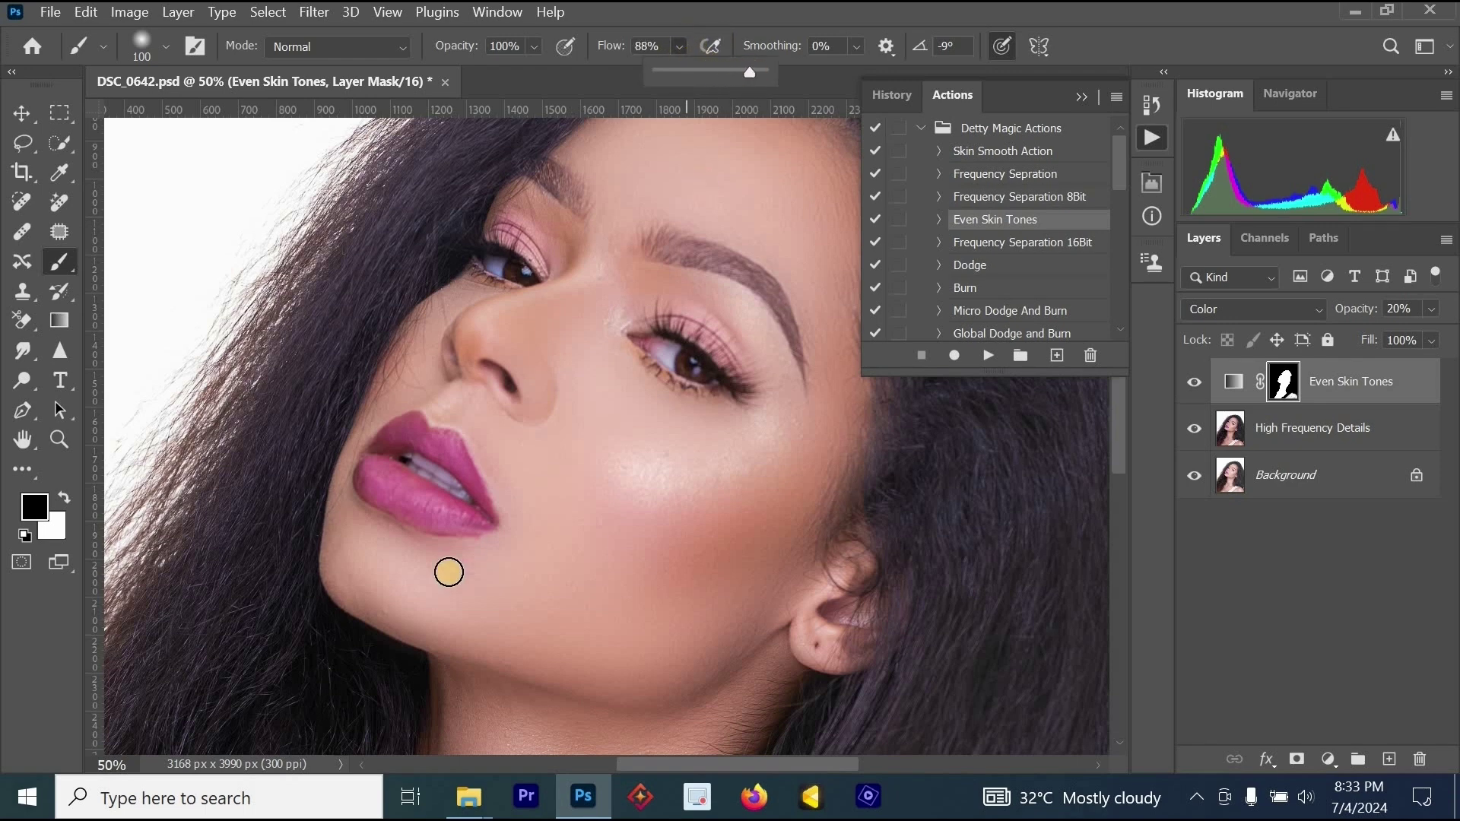
{"action": "left_click", "coordinate": [385, 482]}
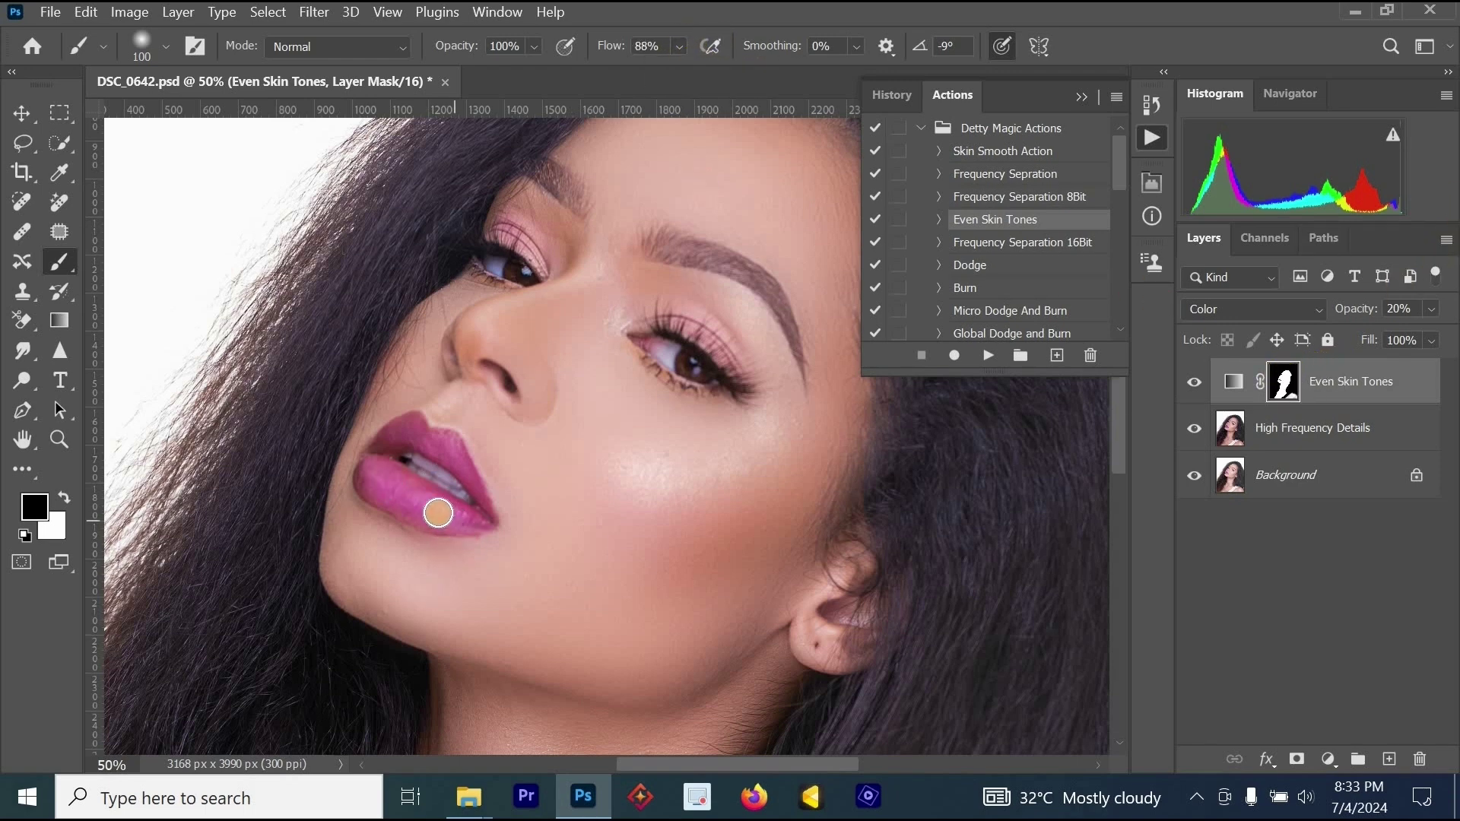
{"action": "mouse_move", "coordinate": [457, 511]}
{"action": "left_mouse_down"}
{"action": "mouse_move", "coordinate": [418, 511]}
{"action": "mouse_move", "coordinate": [383, 483]}
{"action": "mouse_move", "coordinate": [414, 489]}
{"action": "mouse_move", "coordinate": [386, 470]}
{"action": "mouse_move", "coordinate": [406, 452]}
{"action": "mouse_move", "coordinate": [392, 430]}
{"action": "mouse_move", "coordinate": [443, 467]}
{"action": "mouse_move", "coordinate": [424, 441]}
{"action": "mouse_move", "coordinate": [468, 497]}
{"action": "mouse_move", "coordinate": [461, 480]}
{"action": "mouse_move", "coordinate": [453, 507]}
{"action": "mouse_move", "coordinate": [381, 477]}
{"action": "mouse_move", "coordinate": [458, 516]}
{"action": "mouse_move", "coordinate": [448, 463]}
{"action": "mouse_move", "coordinate": [393, 444]}
{"action": "mouse_move", "coordinate": [391, 477]}
{"action": "mouse_move", "coordinate": [396, 444]}
{"action": "left_mouse_up"}
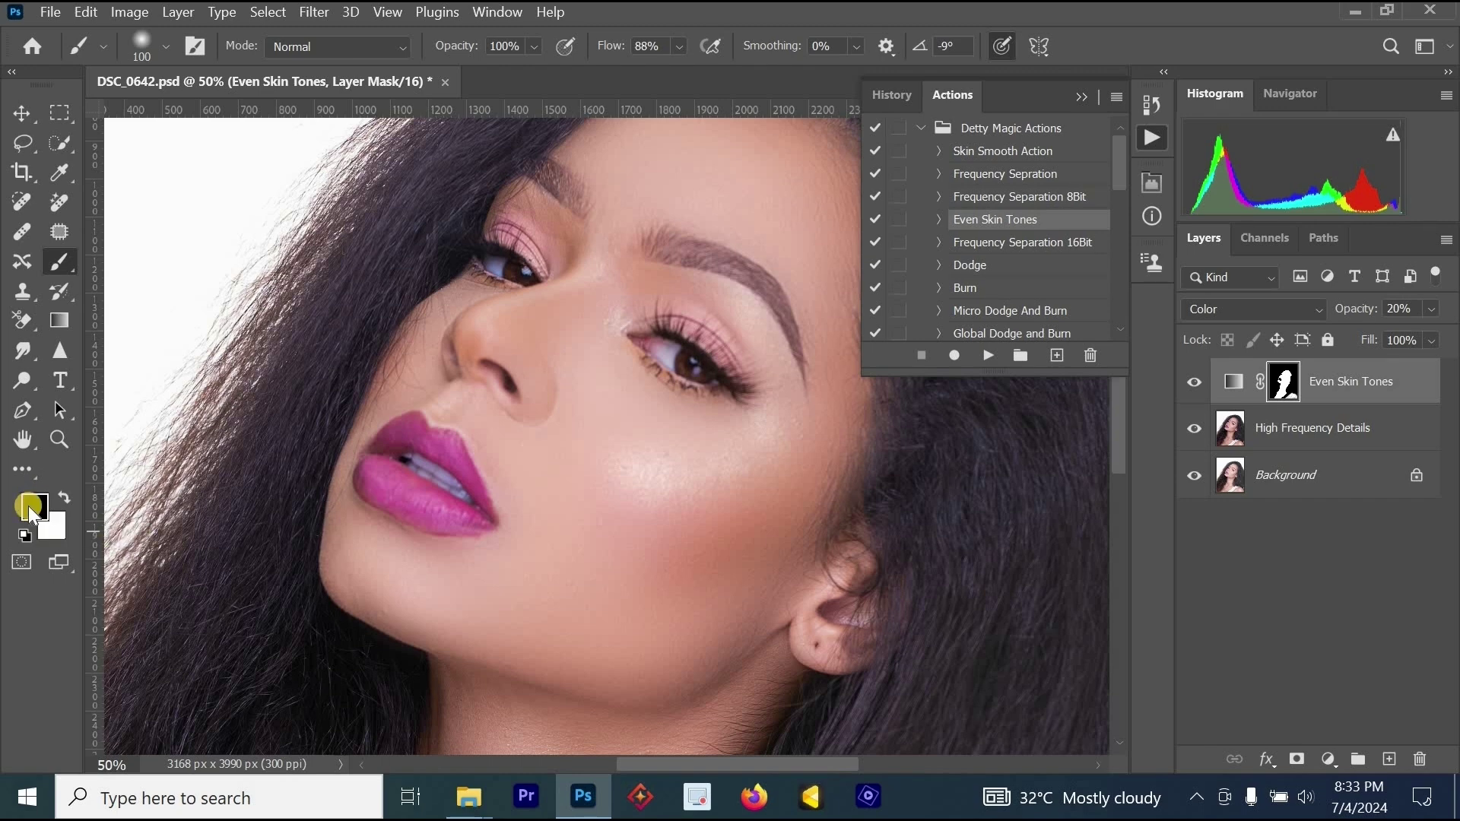
{"action": "mouse_move", "coordinate": [417, 495]}
{"action": "left_mouse_down"}
{"action": "mouse_move", "coordinate": [469, 507]}
{"action": "mouse_move", "coordinate": [395, 437]}
{"action": "mouse_move", "coordinate": [458, 488]}
{"action": "left_mouse_up"}
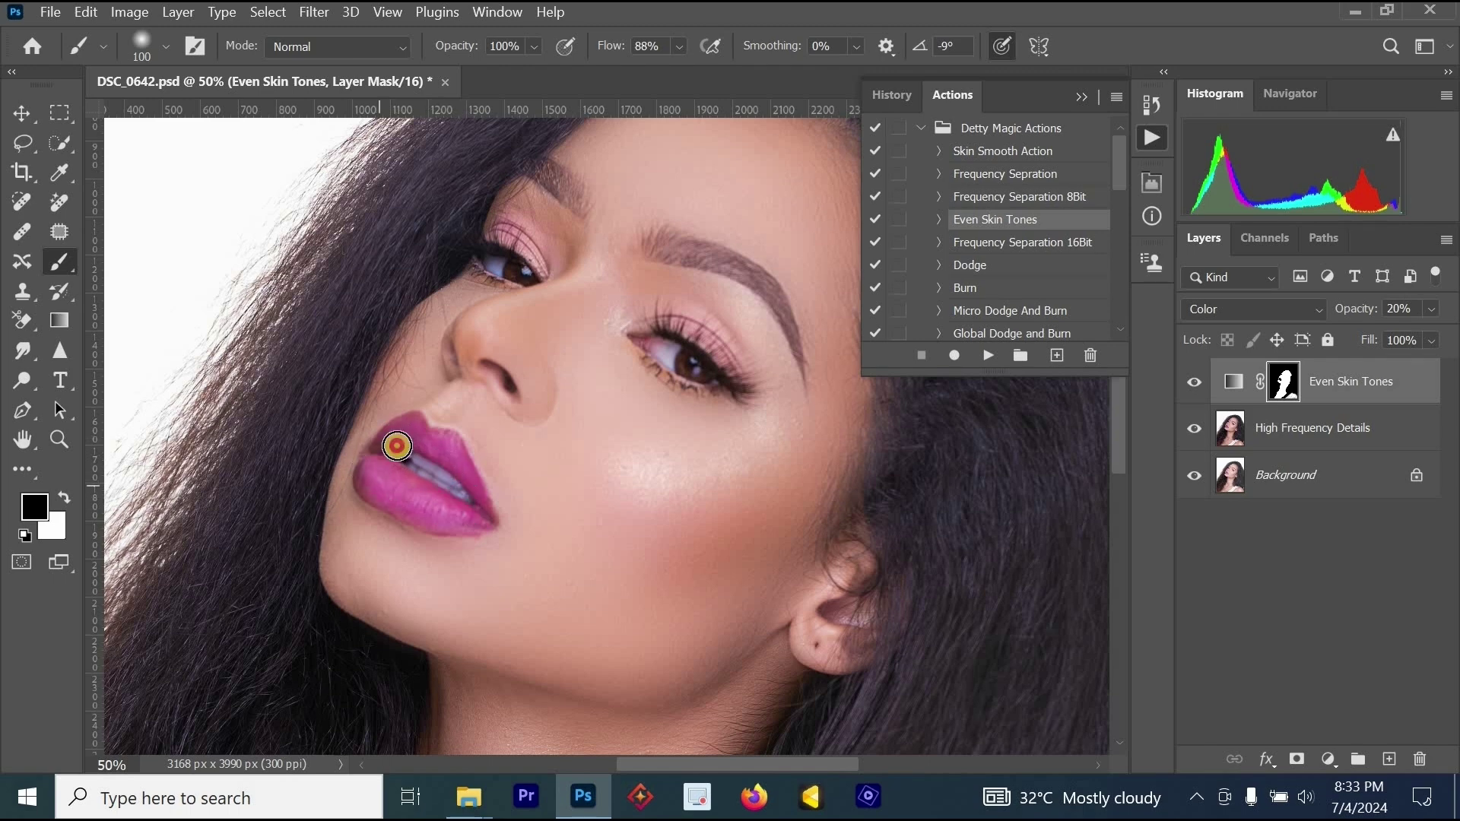
Step: Paint black over both eyes and eyebrows on the Even Skin Tones mask, removing the effect there
{"action": "key", "text": "x"}
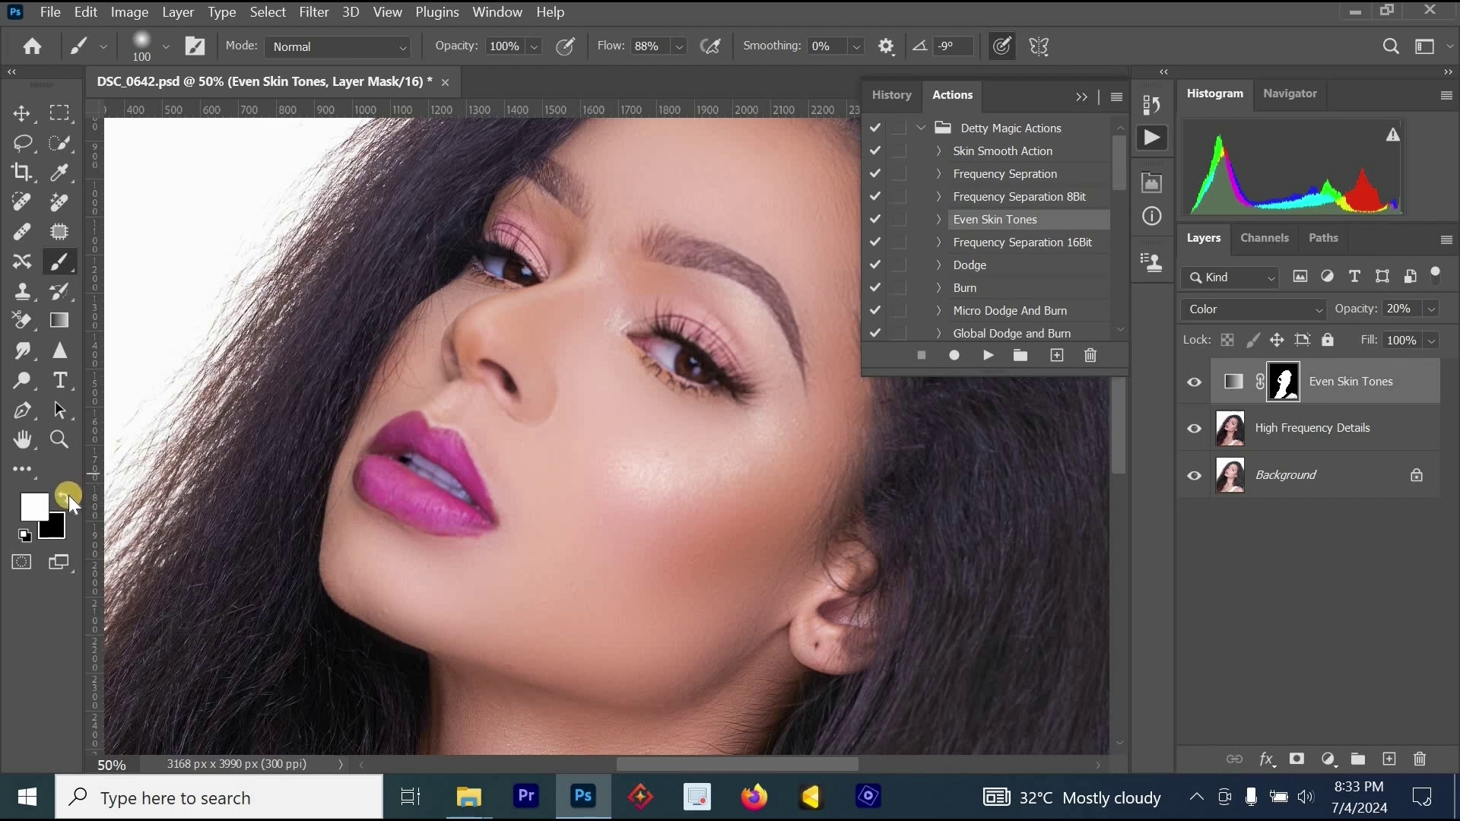
{"action": "key", "text": "x"}
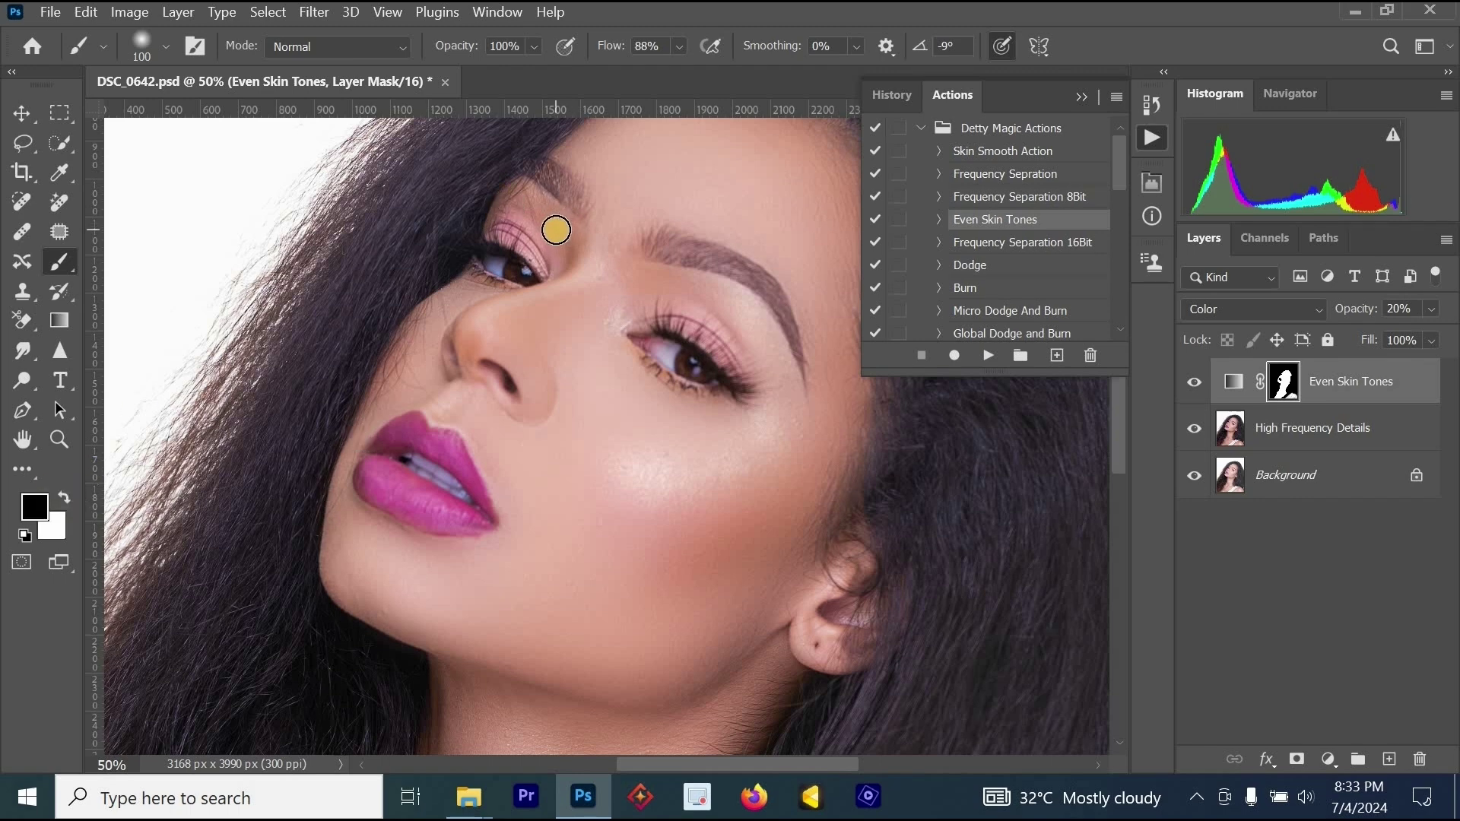
{"action": "mouse_move", "coordinate": [506, 223]}
{"action": "left_mouse_down"}
{"action": "mouse_move", "coordinate": [545, 256]}
{"action": "mouse_move", "coordinate": [506, 244]}
{"action": "mouse_move", "coordinate": [537, 276]}
{"action": "mouse_move", "coordinate": [462, 246]}
{"action": "mouse_move", "coordinate": [500, 238]}
{"action": "left_mouse_up"}
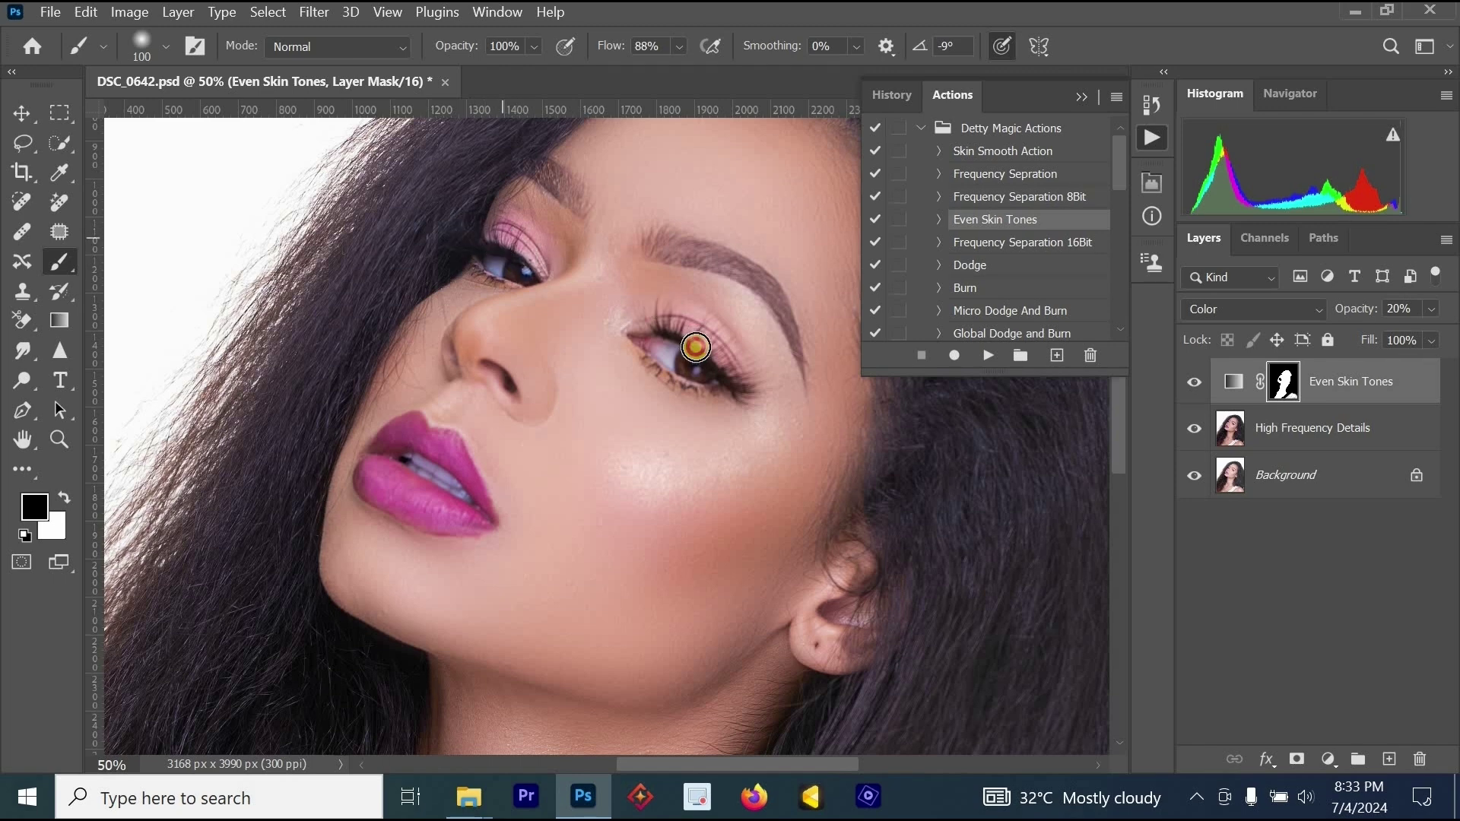
{"action": "mouse_move", "coordinate": [695, 346]}
{"action": "left_mouse_down"}
{"action": "mouse_move", "coordinate": [738, 379]}
{"action": "mouse_move", "coordinate": [684, 339]}
{"action": "mouse_move", "coordinate": [707, 354]}
{"action": "mouse_move", "coordinate": [634, 342]}
{"action": "mouse_move", "coordinate": [715, 384]}
{"action": "left_mouse_up"}
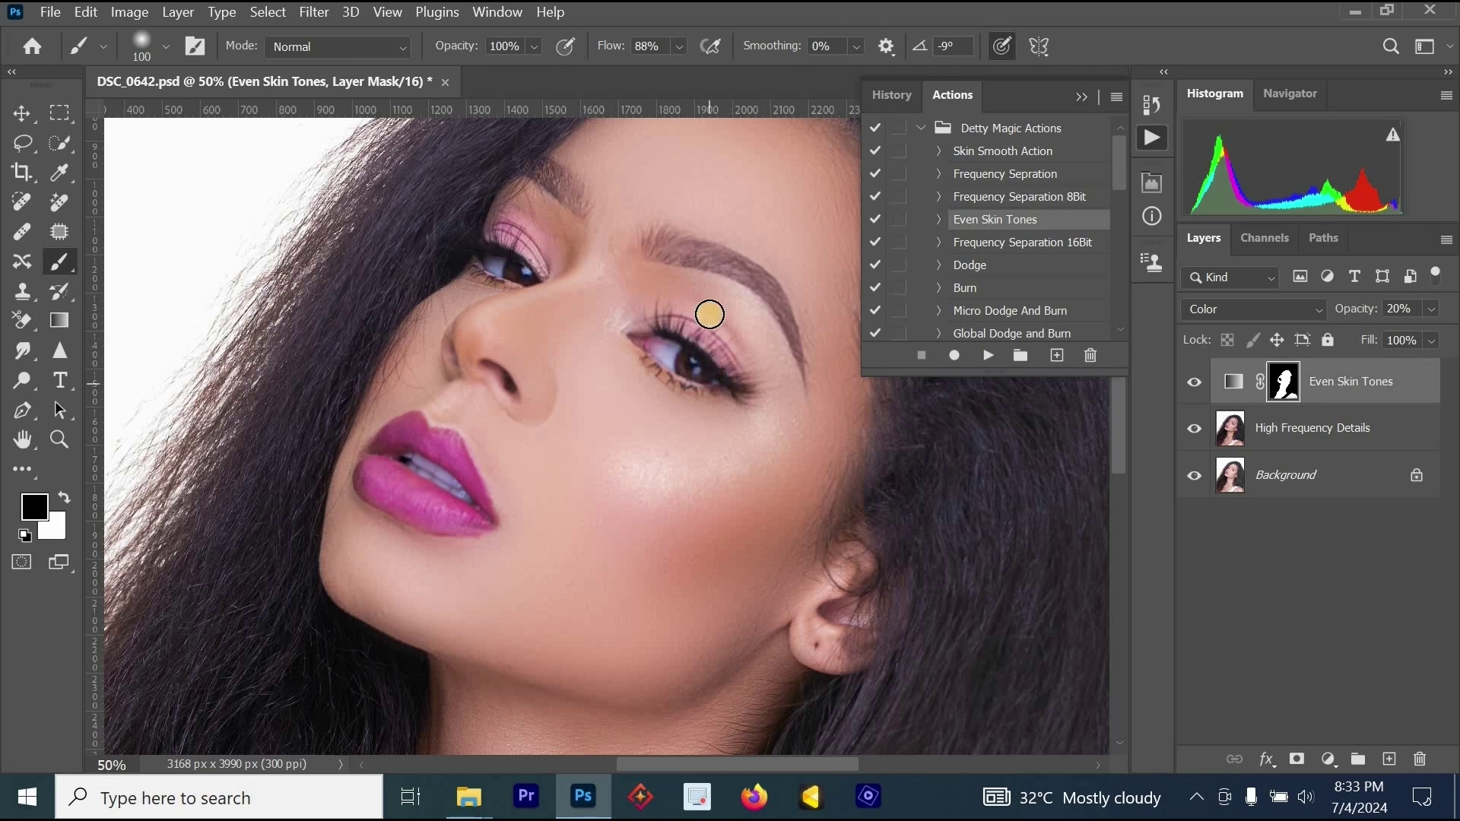
{"action": "mouse_move", "coordinate": [705, 242]}
{"action": "left_mouse_down"}
{"action": "mouse_move", "coordinate": [784, 297]}
{"action": "mouse_move", "coordinate": [794, 340]}
{"action": "left_mouse_up"}
{"action": "left_click_drag", "start_coordinate": [551, 146], "coordinate": [491, 140]}
Step: Set the Even Skin Tones layer's opacity to 45%
{"action": "left_click", "coordinate": [544, 256], "text": "alt"}
{"action": "left_click", "coordinate": [544, 256], "text": "alt"}
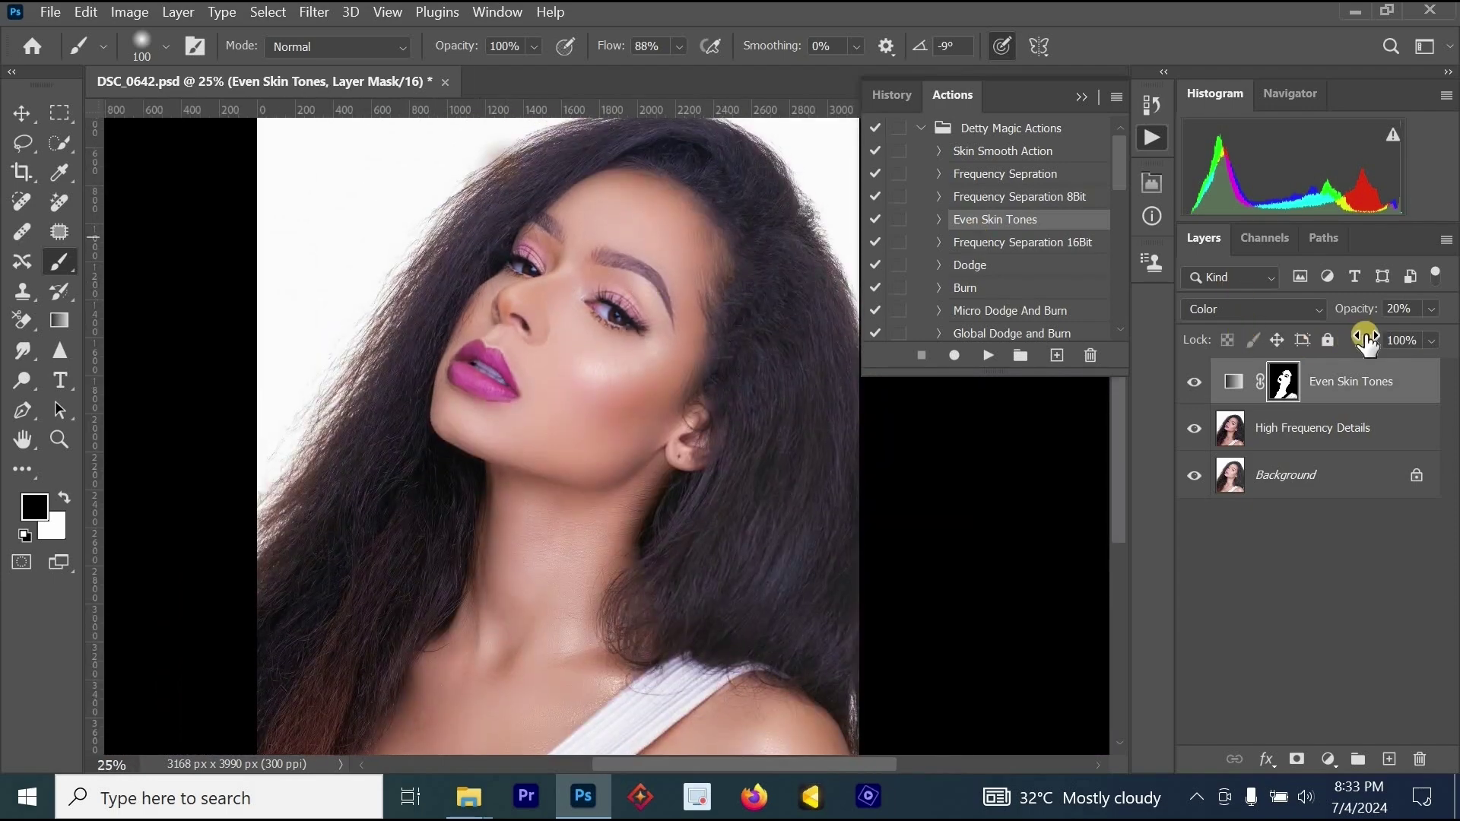
{"action": "left_click", "coordinate": [1431, 309]}
{"action": "left_click", "coordinate": [1385, 338]}
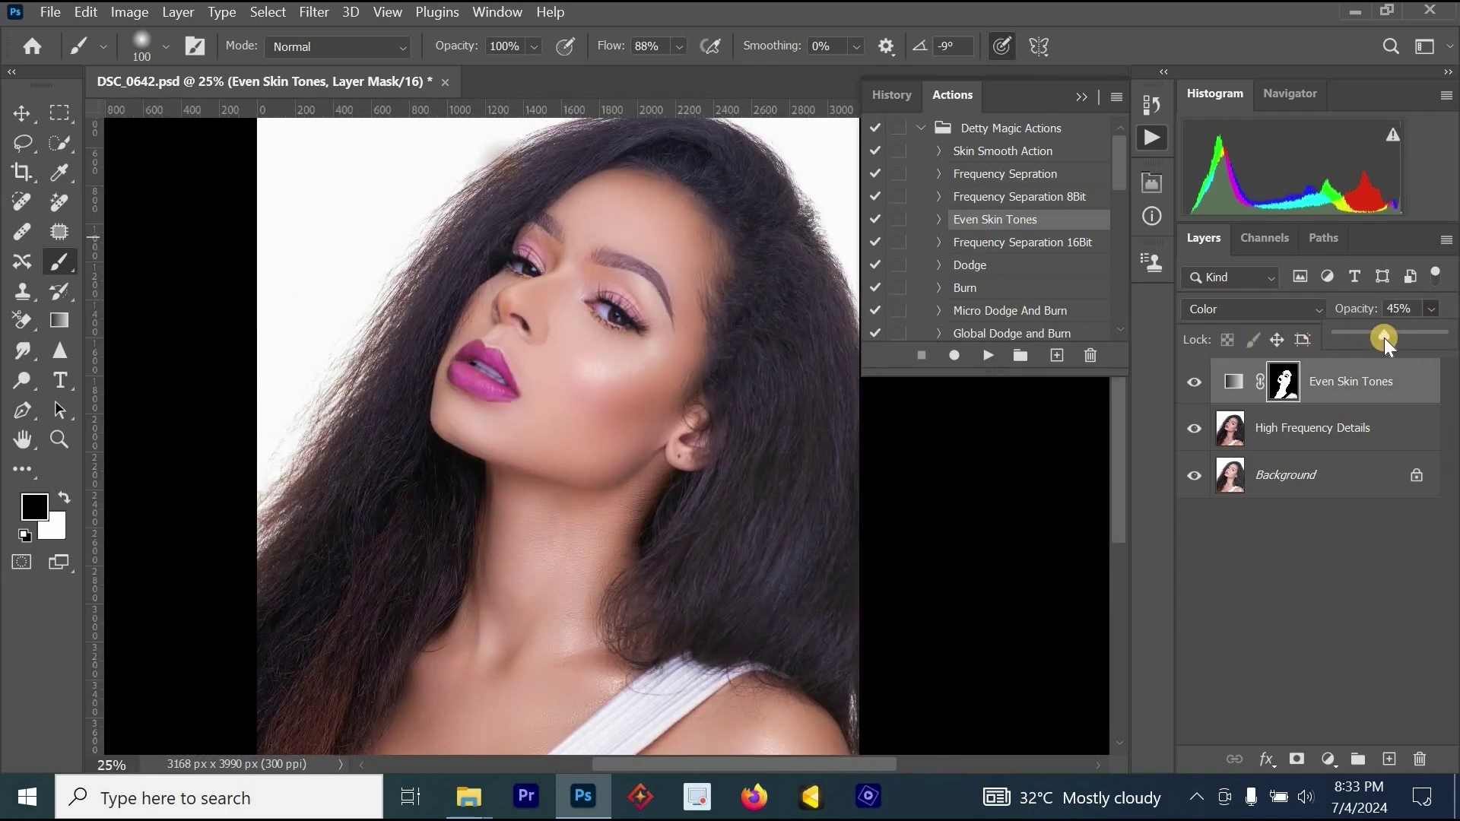
{"action": "left_click", "coordinate": [769, 348], "text": "ctrl+alt"}
{"action": "left_click", "coordinate": [769, 458], "text": "ctrl"}
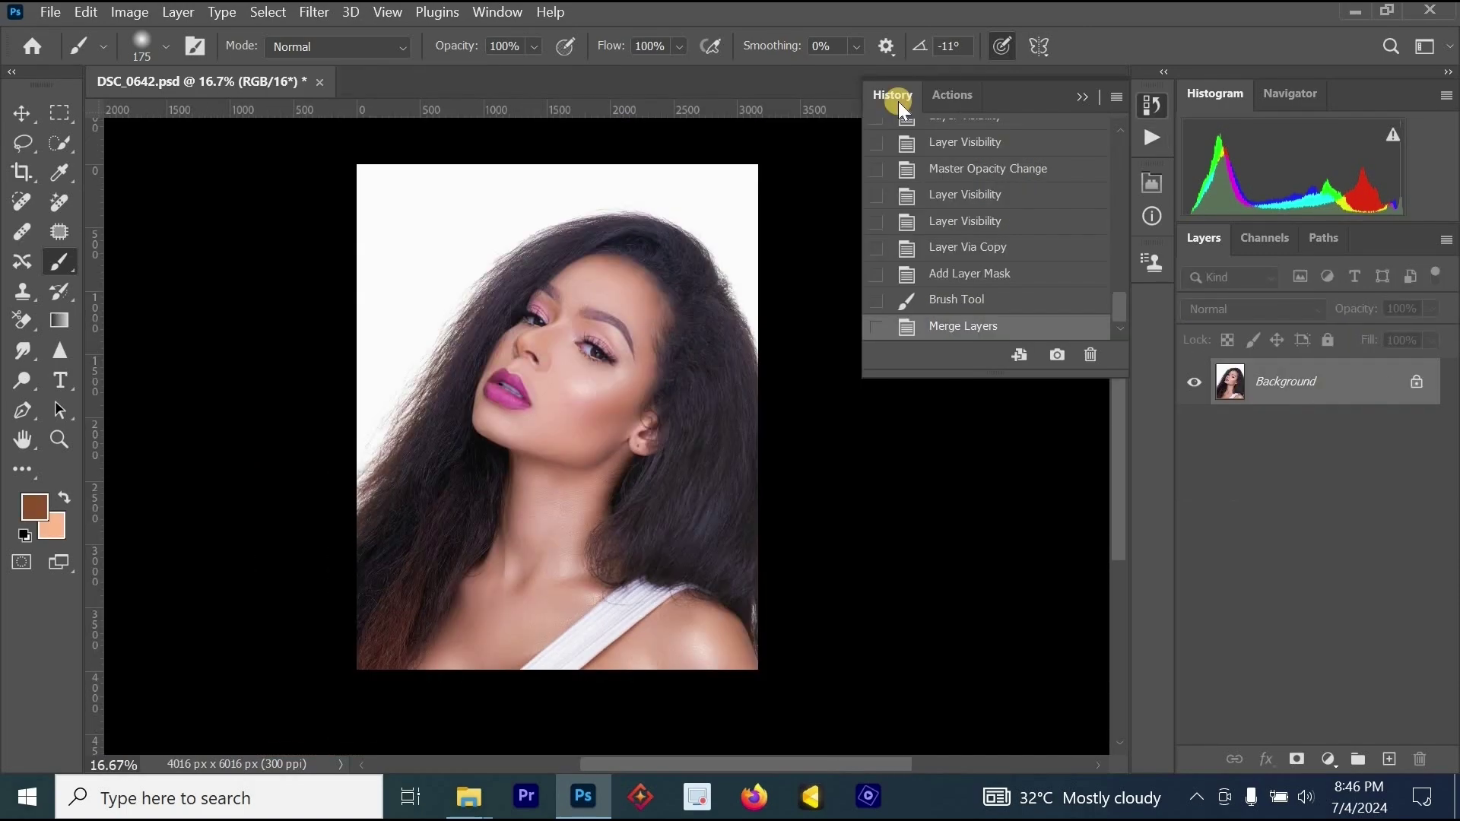
Step: Revert to the original DSC_0642.psd snapshot in the history and toggle between it and the merged retouch to compare the whole portrait
{"action": "left_click", "coordinate": [960, 97]}
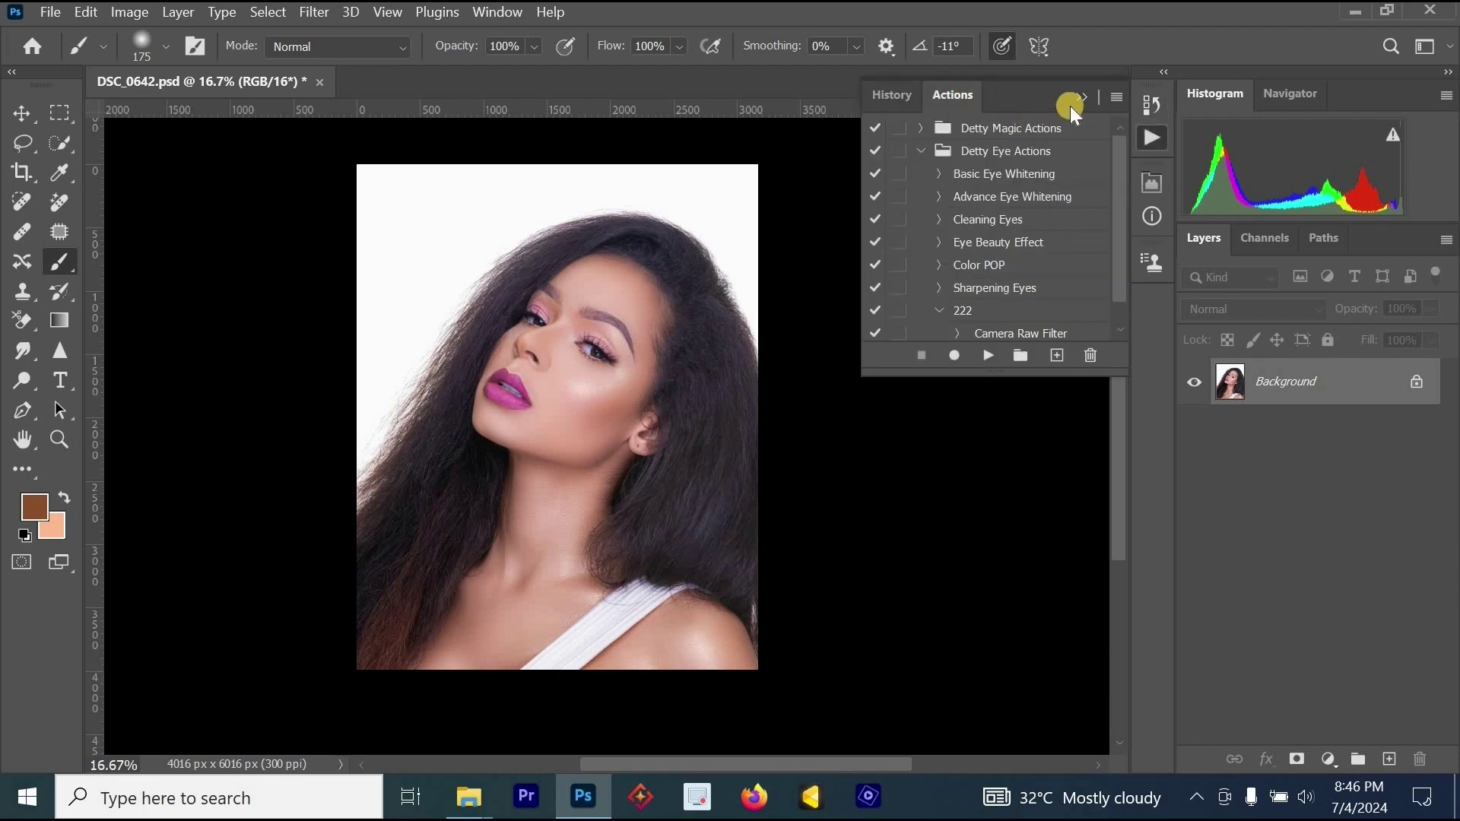
{"action": "left_click", "coordinate": [909, 98]}
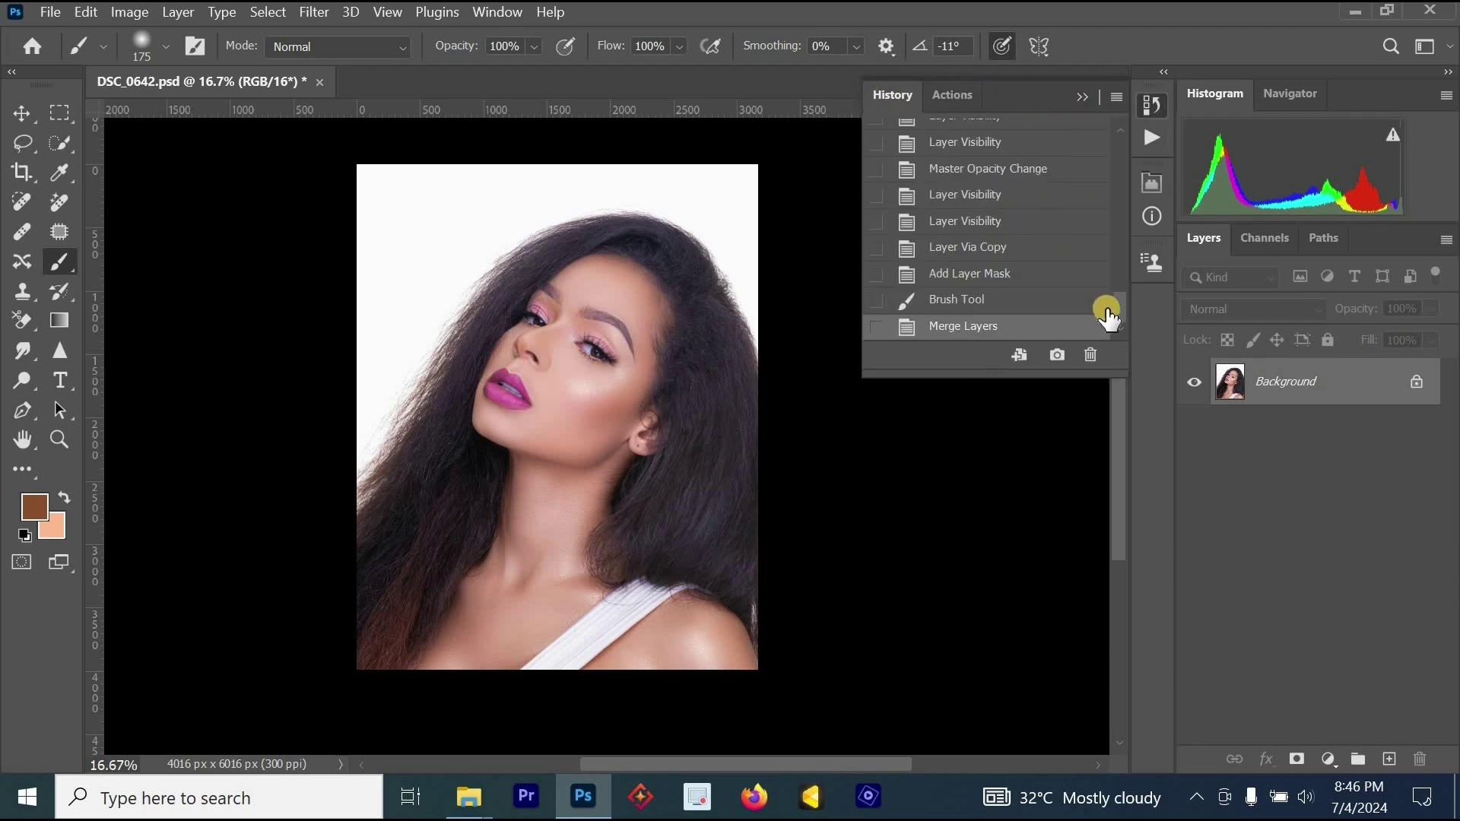
{"action": "left_click_drag", "start_coordinate": [1125, 282], "coordinate": [1084, 129]}
{"action": "left_click", "coordinate": [1040, 140]}
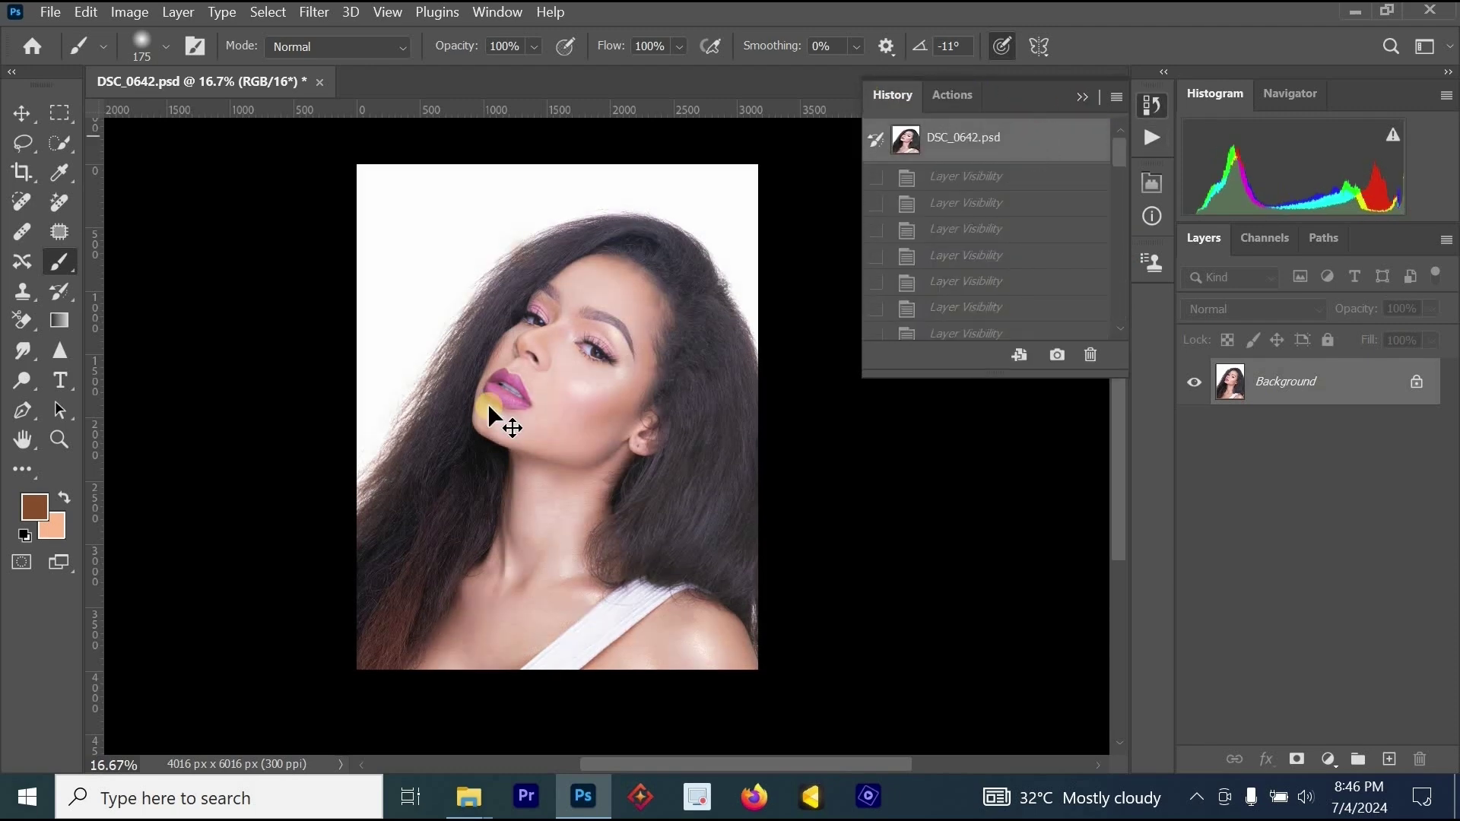
{"action": "key", "text": "ctrl+z"}
{"action": "key", "text": "ctrl+z"}
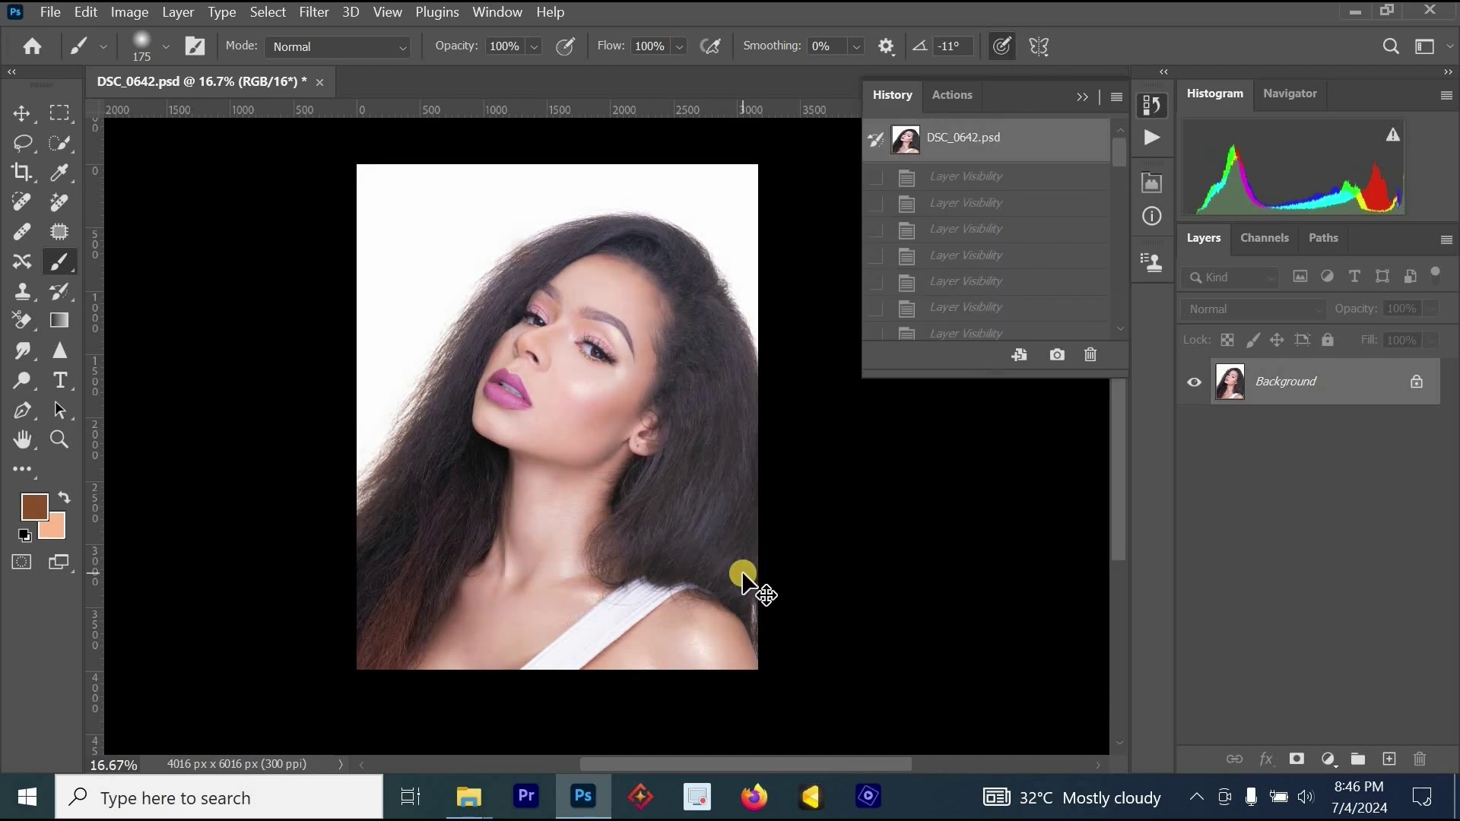
{"action": "key", "text": "ctrl+z"}
Step: Compare the original and retouched states up close on the face and again at full view, ending on the retouched version
{"action": "left_click", "coordinate": [618, 430], "text": "ctrl"}
{"action": "left_click", "coordinate": [618, 430], "text": "ctrl"}
{"action": "left_click", "coordinate": [582, 359], "text": "ctrl"}
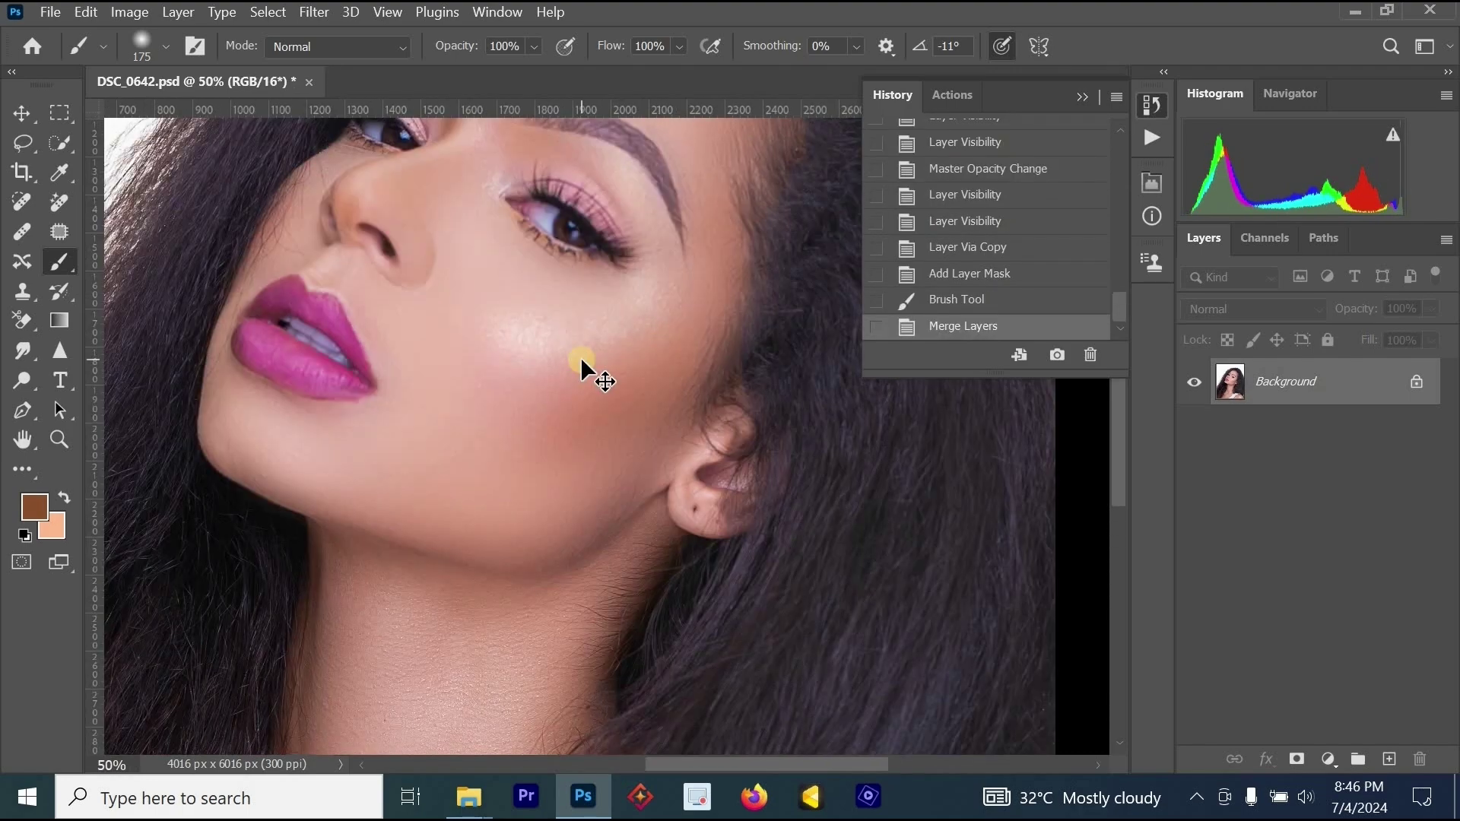
{"action": "key", "text": "ctrl+z"}
{"action": "key", "text": "ctrl+z"}
{"action": "left_click", "coordinate": [583, 362], "text": "ctrl+alt"}
{"action": "left_click", "coordinate": [641, 329], "text": "ctrl+alt"}
{"action": "left_click", "coordinate": [668, 358], "text": "ctrl+alt"}
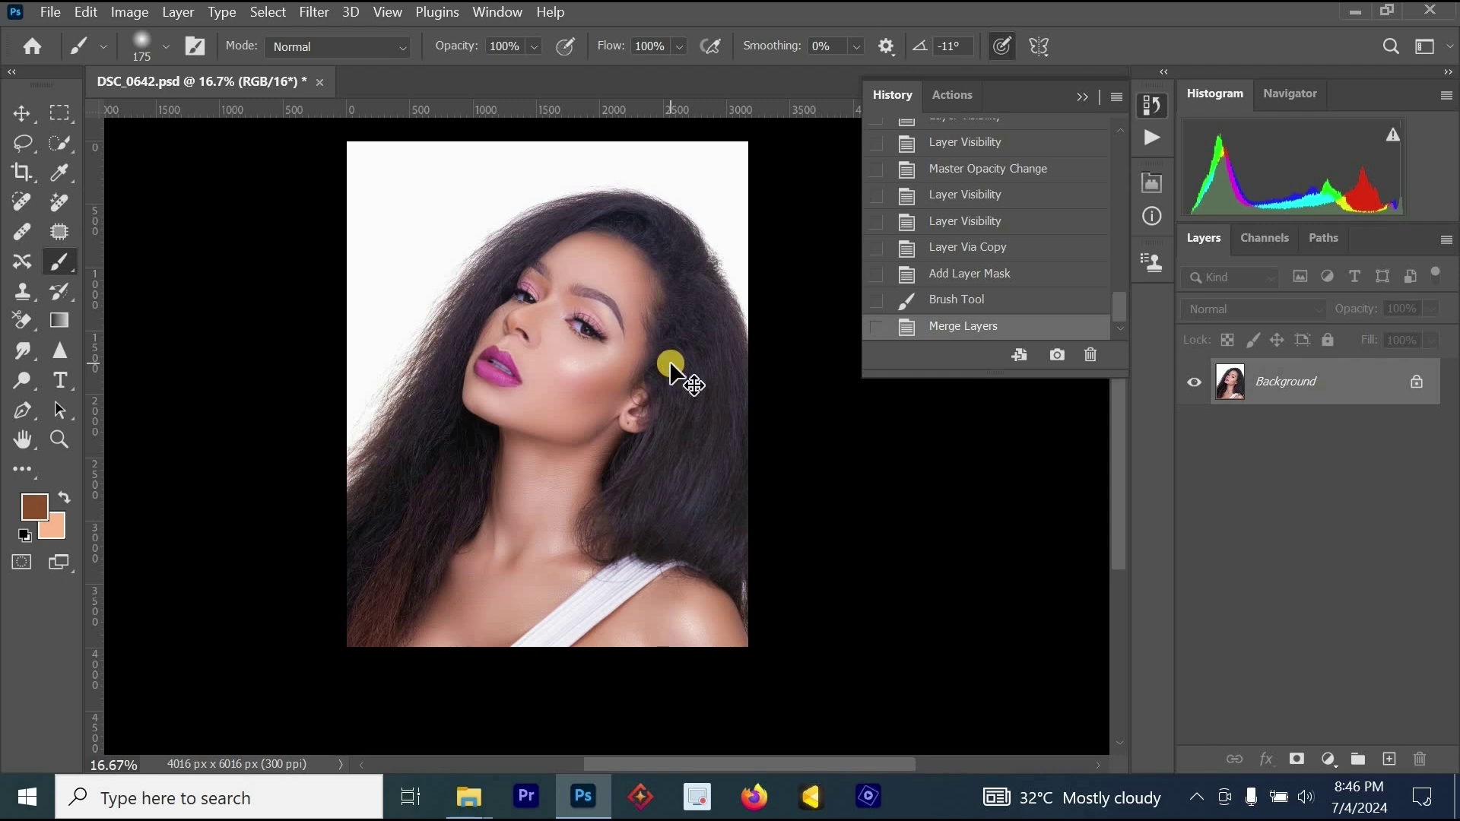
{"action": "key", "text": "ctrl+alt+z"}
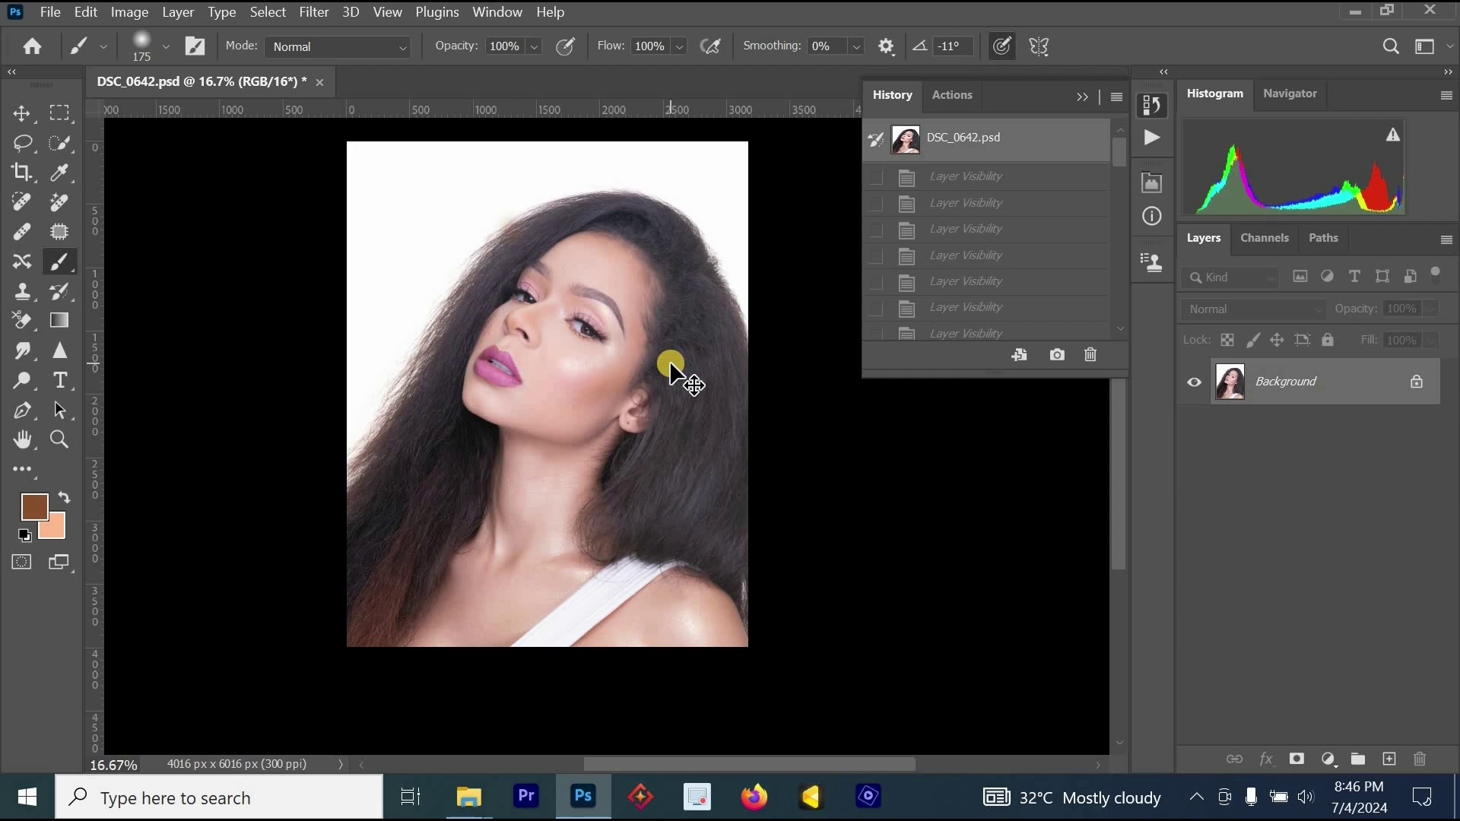
{"action": "key", "text": "ctrl+alt+z"}
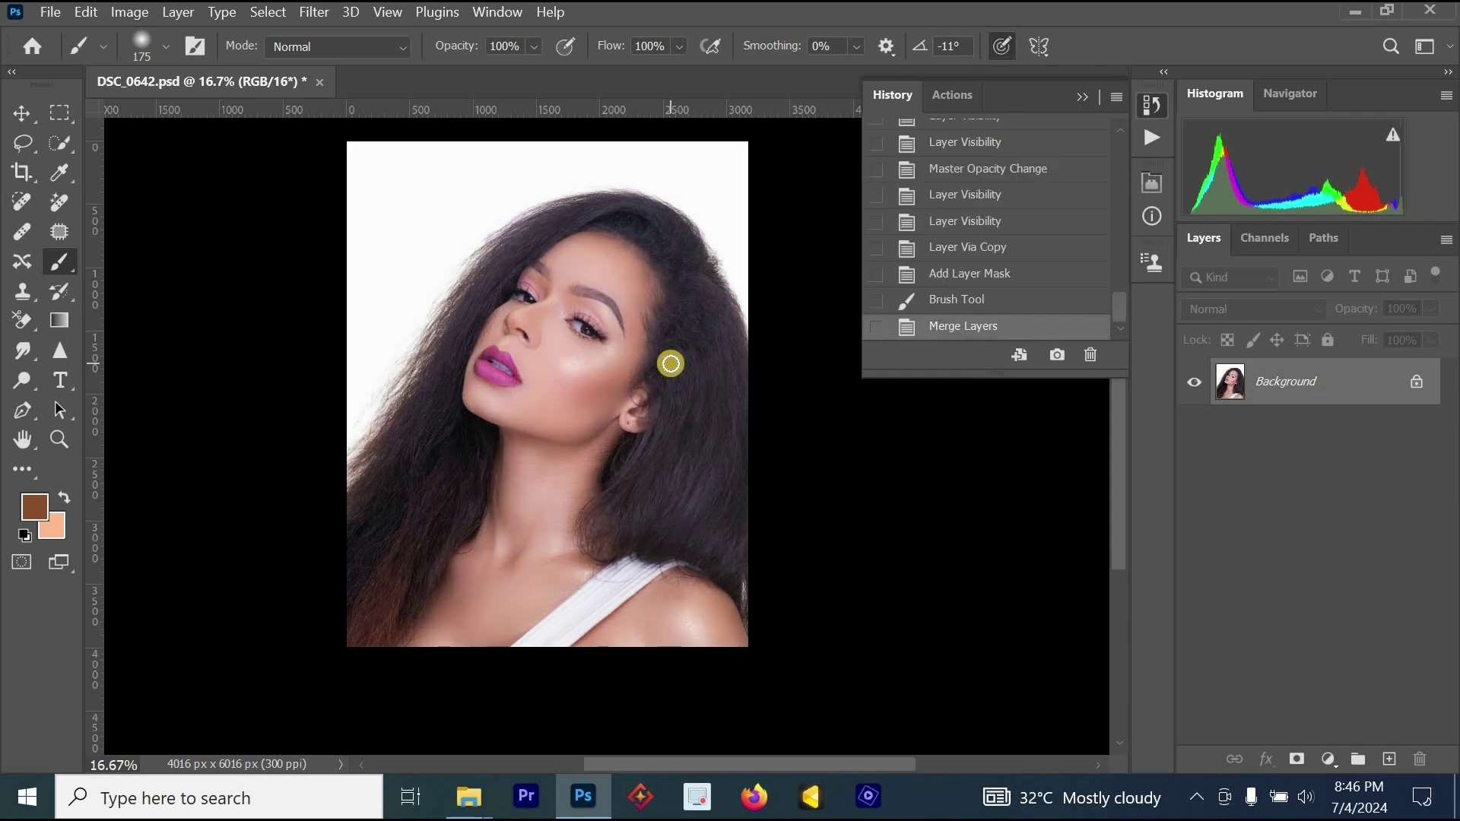